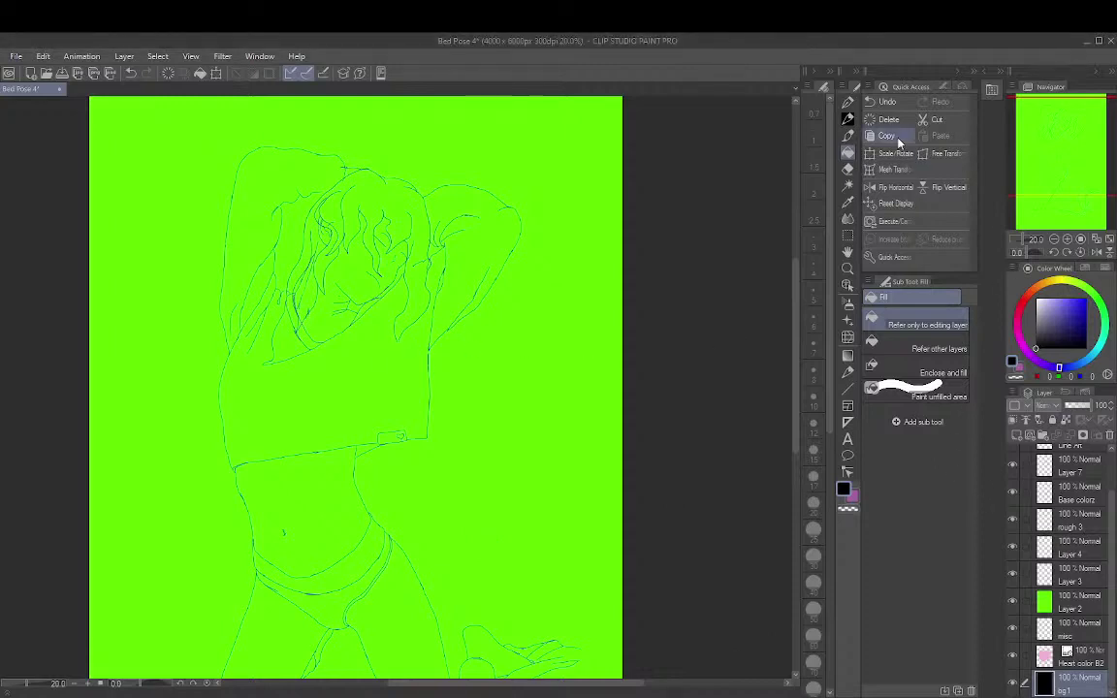
Using the size 12 G-pen on the Line Art layer, ink the shirt's straight side edge and rounded lower corner in black
click(848, 114)
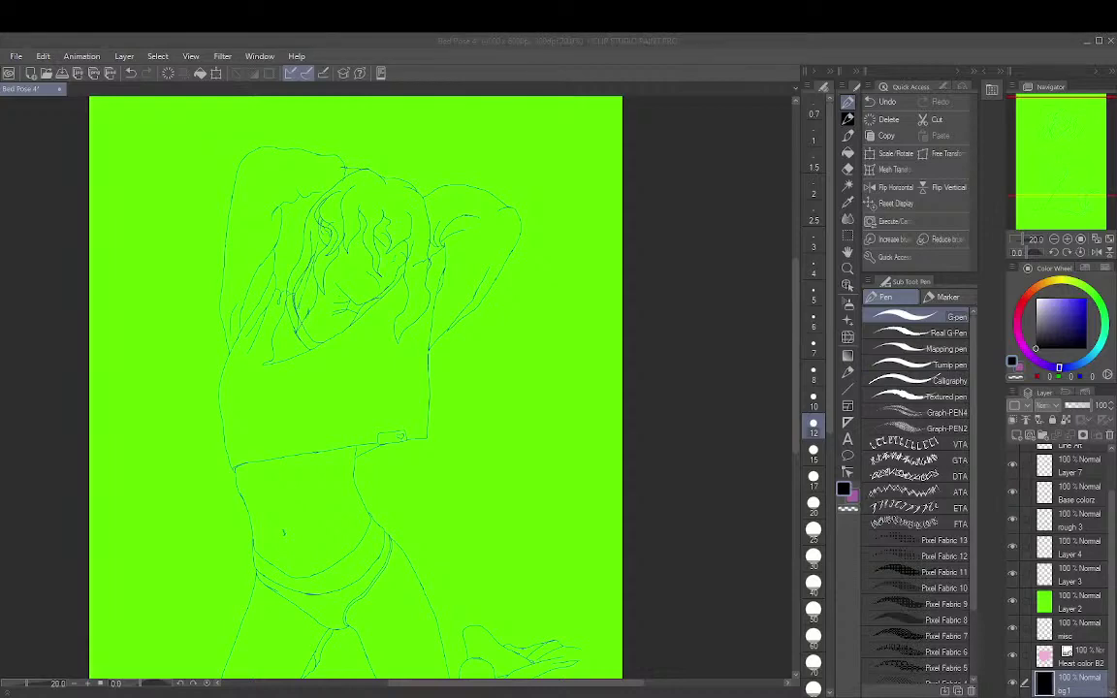
click(1042, 49)
scroll(419, 338, up, 3)
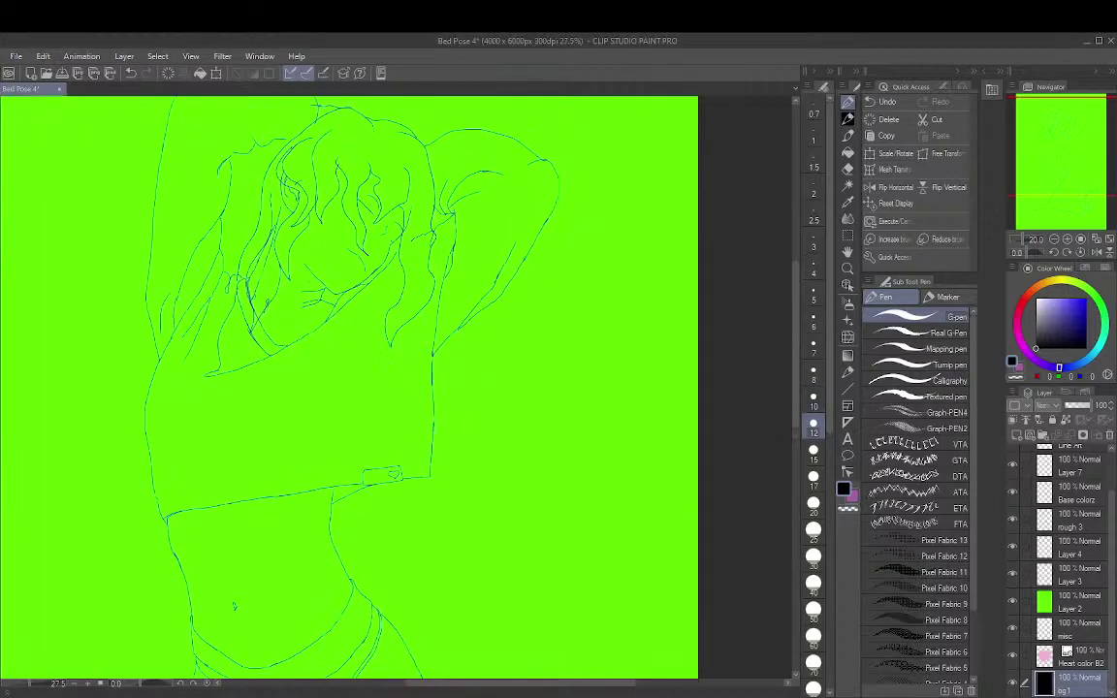
scroll(577, 412, up, 3)
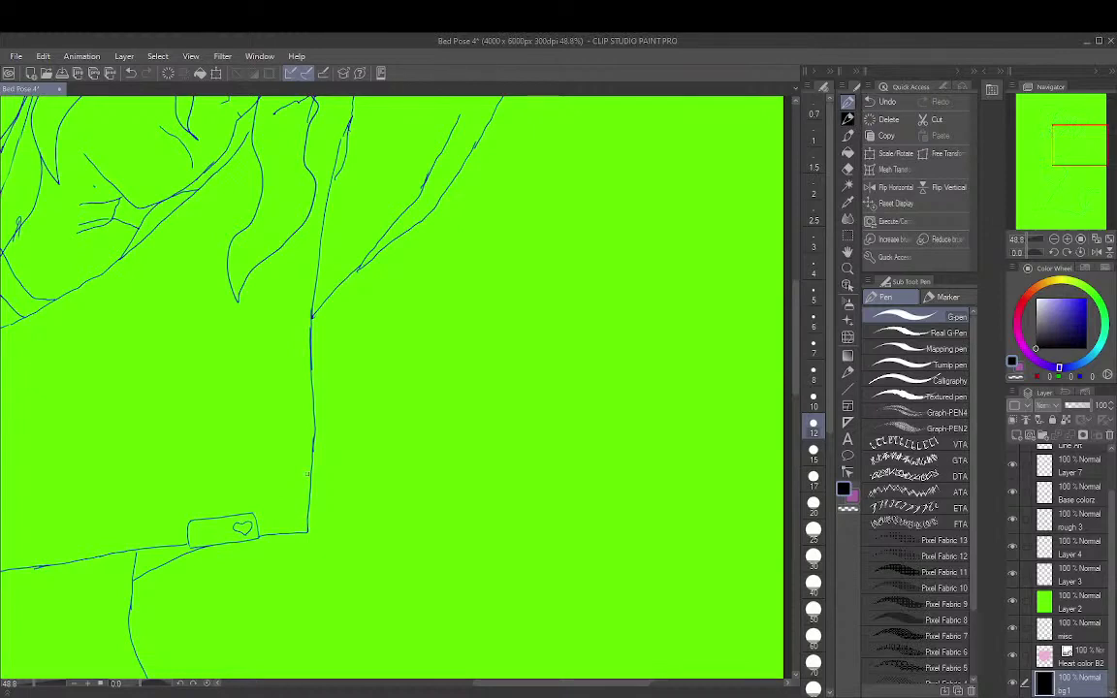
scroll(306, 474, up, 5)
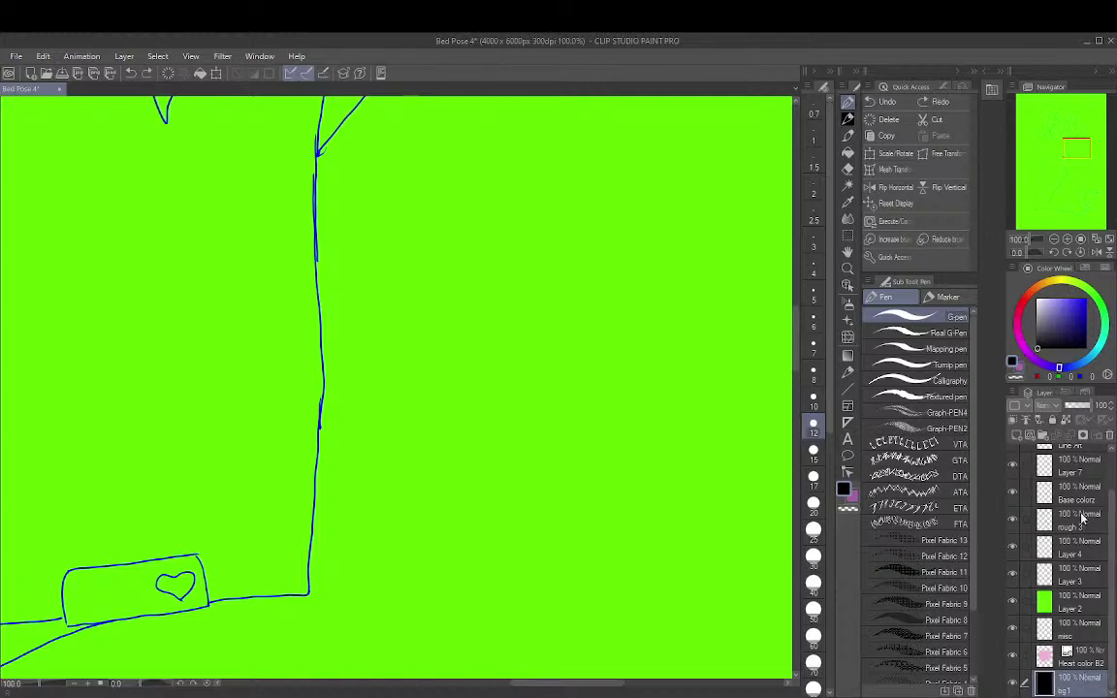
scroll(1087, 469, up, 1)
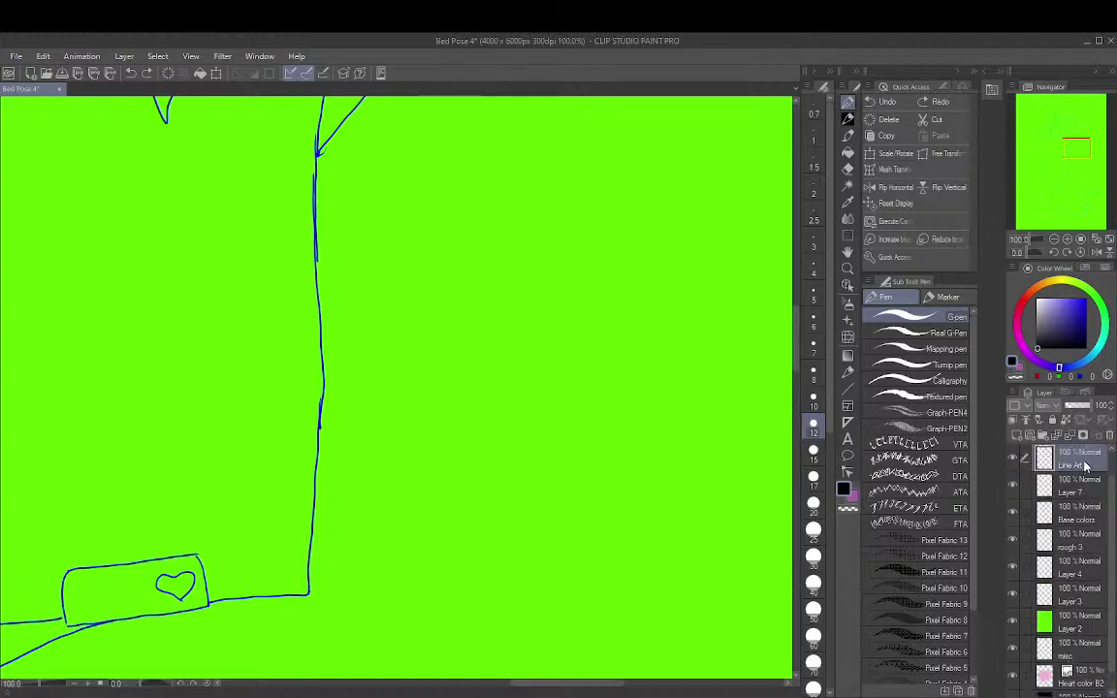
click(1062, 468)
mouse_move(221, 600)
mouse_down()
mouse_move(297, 581)
mouse_move(312, 512)
mouse_up()
drag(318, 396, 329, 68)
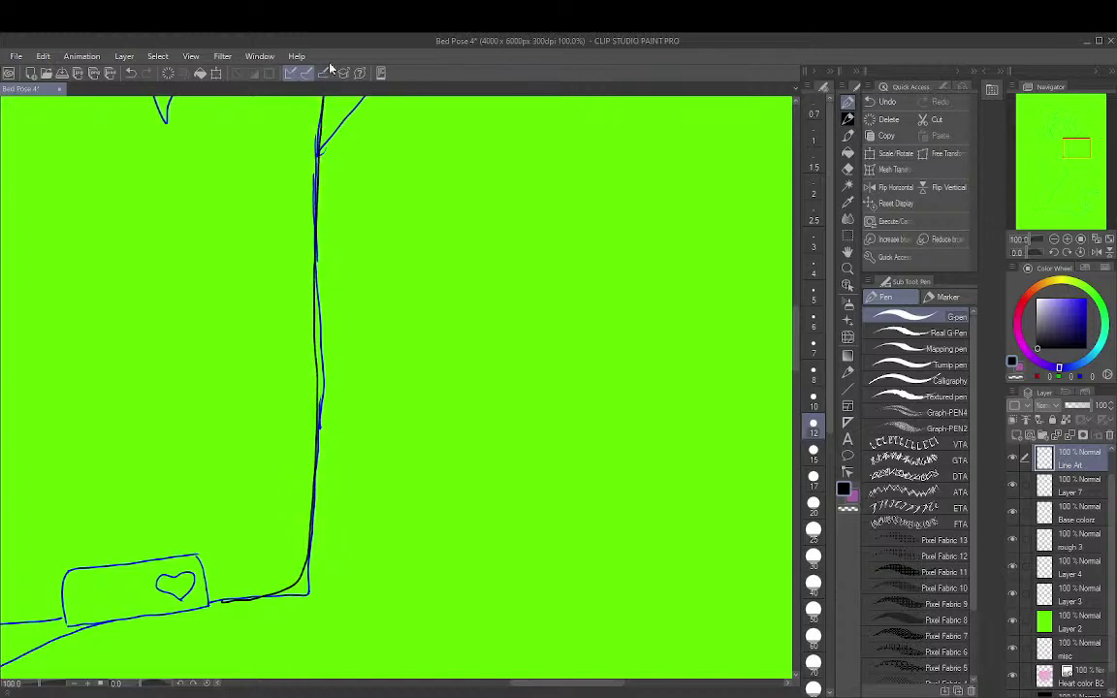
Ink a rectangular tag over the sketched one on the shirt's hem, extending its lower edge slightly below the sketch
drag(558, 331, 839, 242)
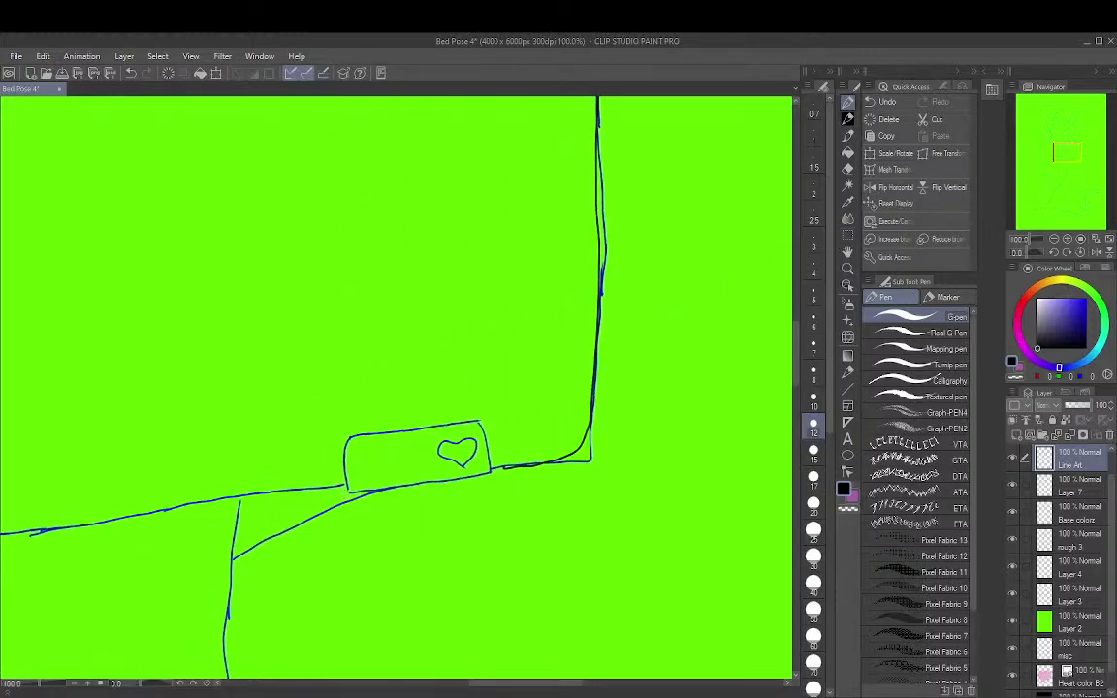
mouse_move(345, 493)
mouse_down()
mouse_move(346, 426)
mouse_move(381, 445)
mouse_move(361, 448)
mouse_move(477, 413)
mouse_up()
key(ctrl+z)
drag(347, 437, 491, 423)
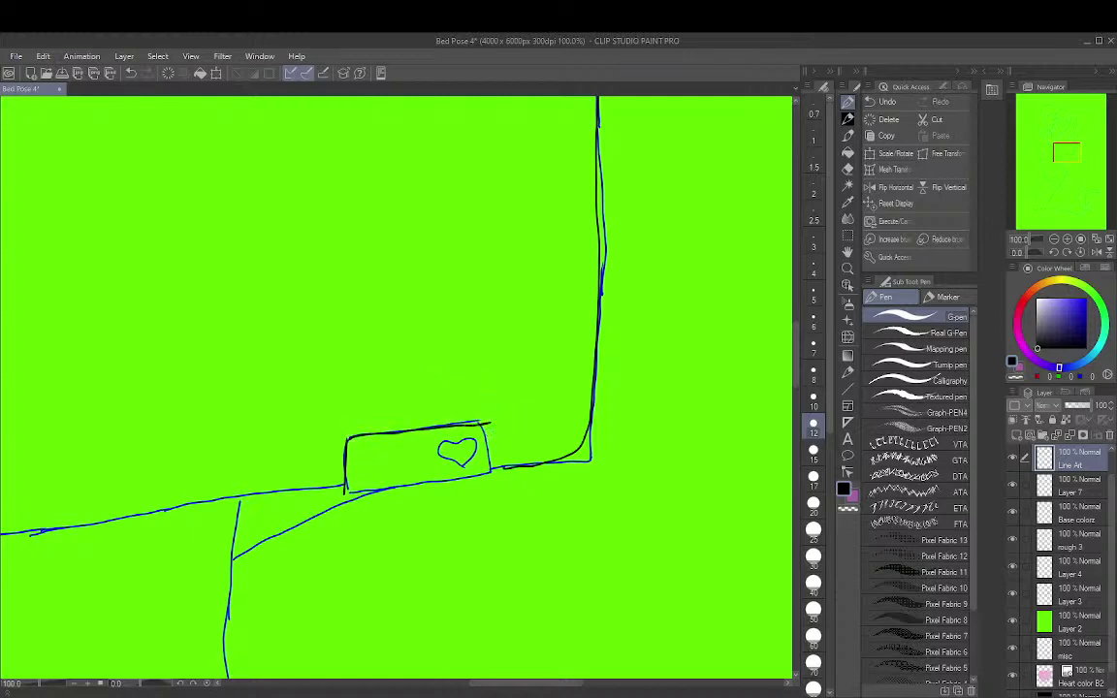
drag(490, 423, 494, 488)
mouse_move(345, 491)
mouse_down()
mouse_move(344, 508)
mouse_move(494, 487)
mouse_up()
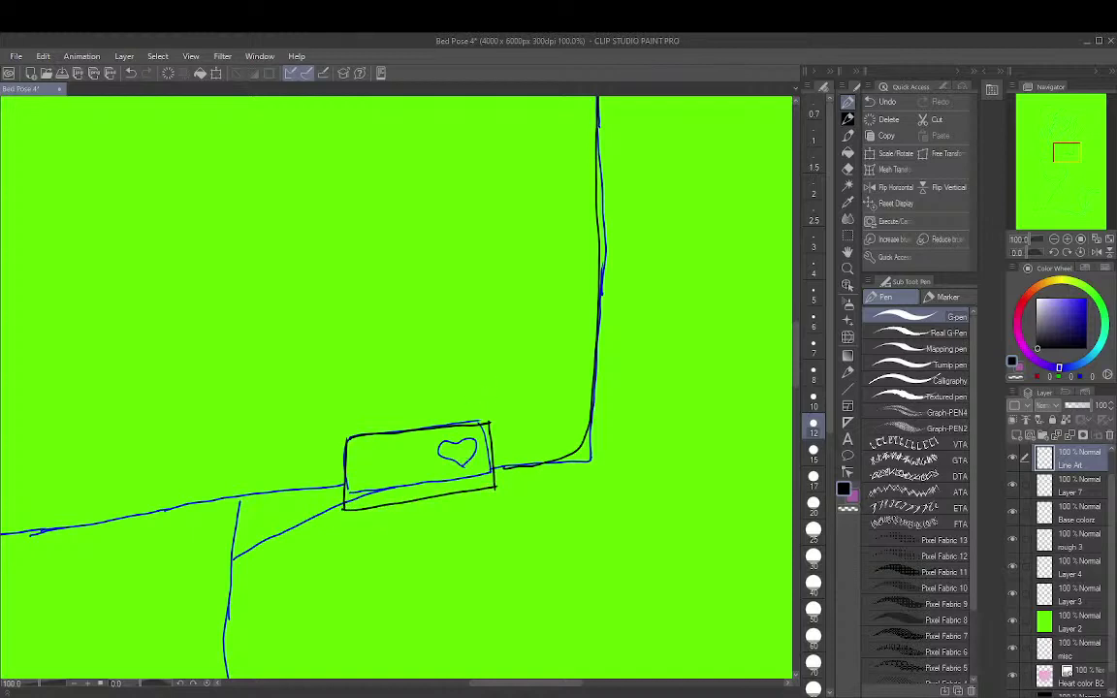
Draw a larger heart inside the hem tag and hand-letter the two-line name beside it
mouse_move(452, 483)
mouse_down()
mouse_move(445, 441)
mouse_move(490, 453)
mouse_move(442, 461)
mouse_move(473, 477)
mouse_up()
mouse_move(355, 451)
mouse_down()
mouse_move(355, 473)
mouse_move(358, 464)
mouse_move(370, 473)
mouse_move(384, 446)
mouse_up()
mouse_move(385, 446)
mouse_down()
mouse_move(395, 474)
mouse_move(392, 462)
mouse_move(409, 460)
mouse_move(357, 504)
mouse_move(373, 486)
mouse_up()
drag(381, 488, 413, 500)
drag(414, 484, 421, 491)
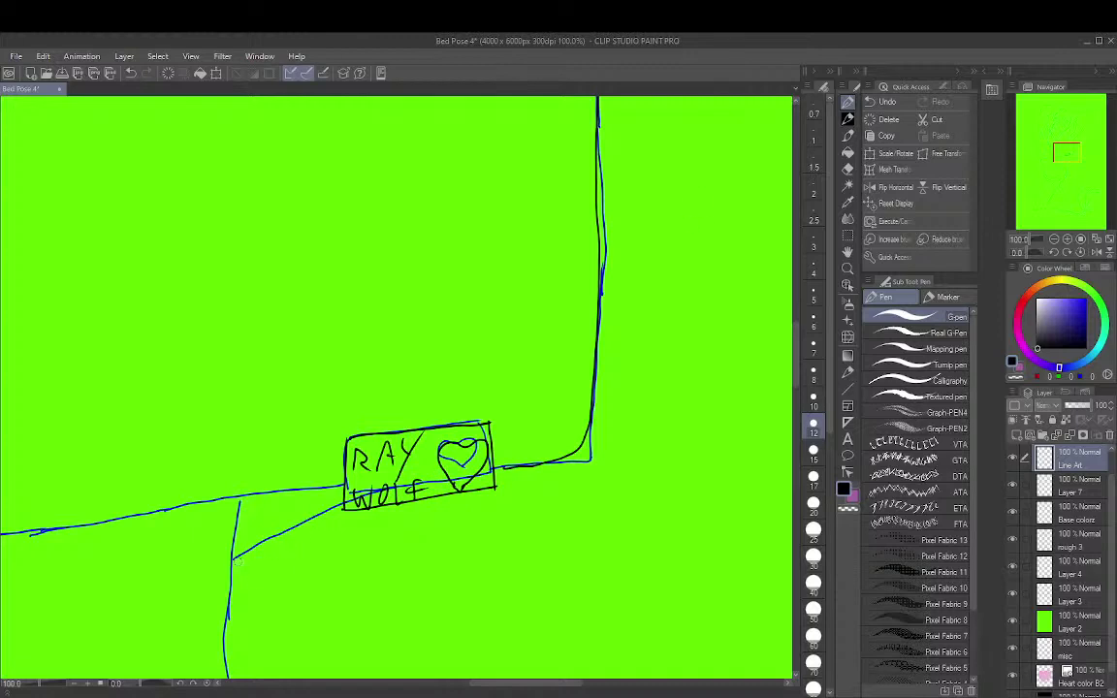
Ink the shirt's hem and underside fold beside the tag, and the waist contour from the hem down to the hip
drag(233, 559, 312, 522)
mouse_move(8, 535)
mouse_down()
mouse_move(203, 492)
mouse_move(344, 485)
mouse_up()
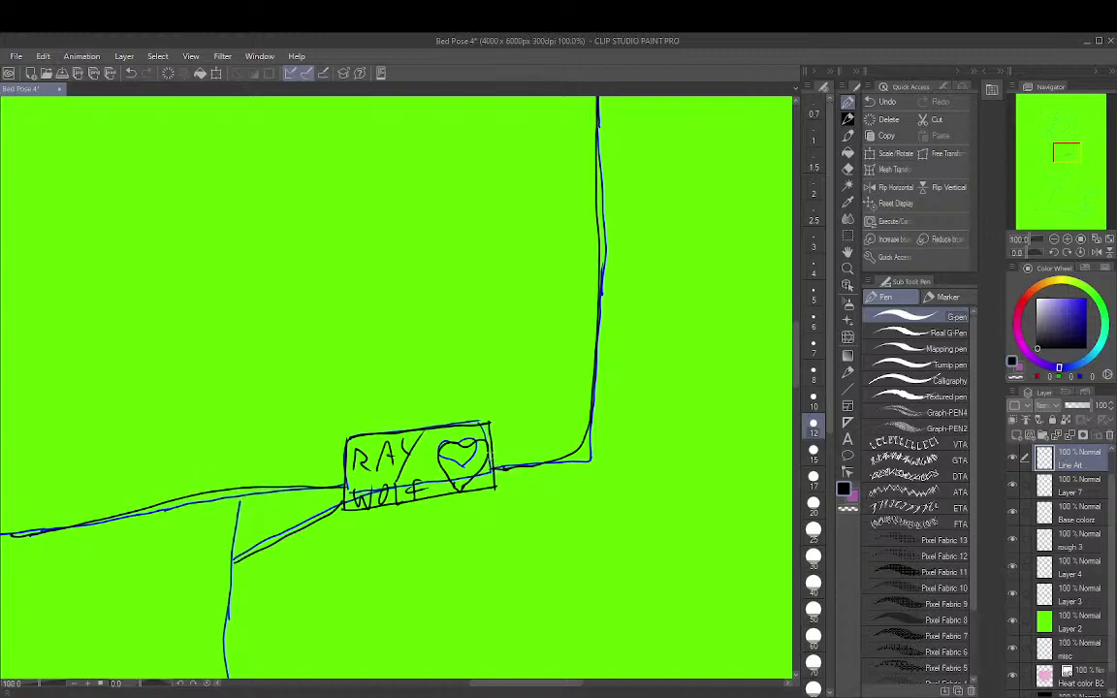
drag(504, 524, 609, 283)
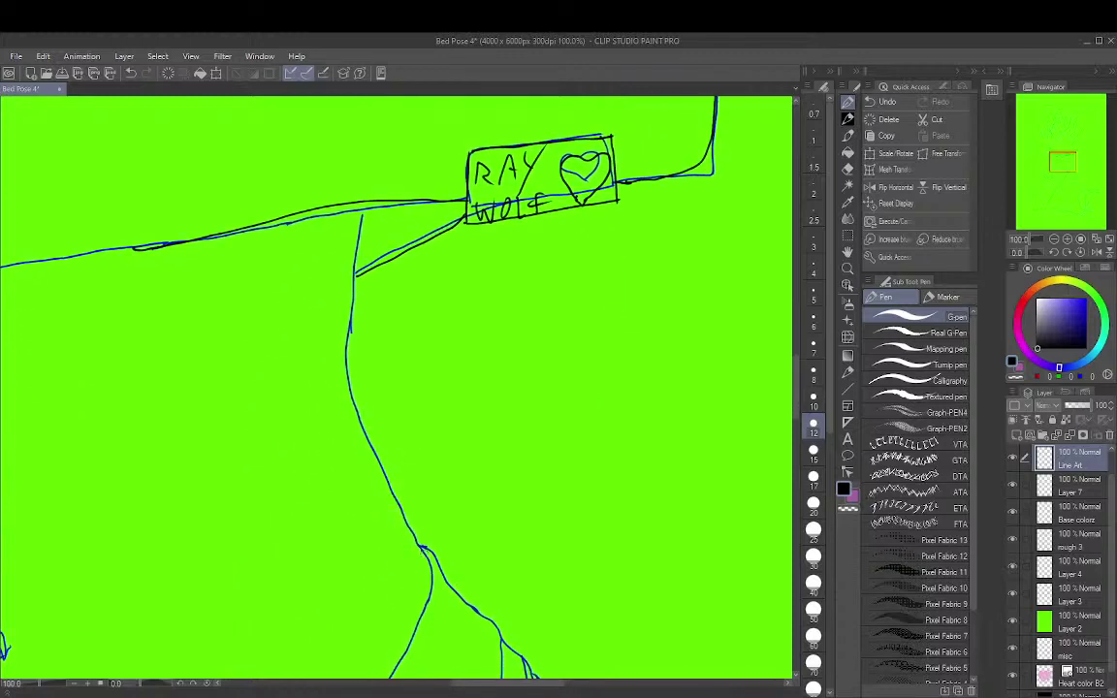
mouse_move(423, 548)
mouse_down()
mouse_move(389, 495)
mouse_move(350, 368)
mouse_move(361, 199)
mouse_up()
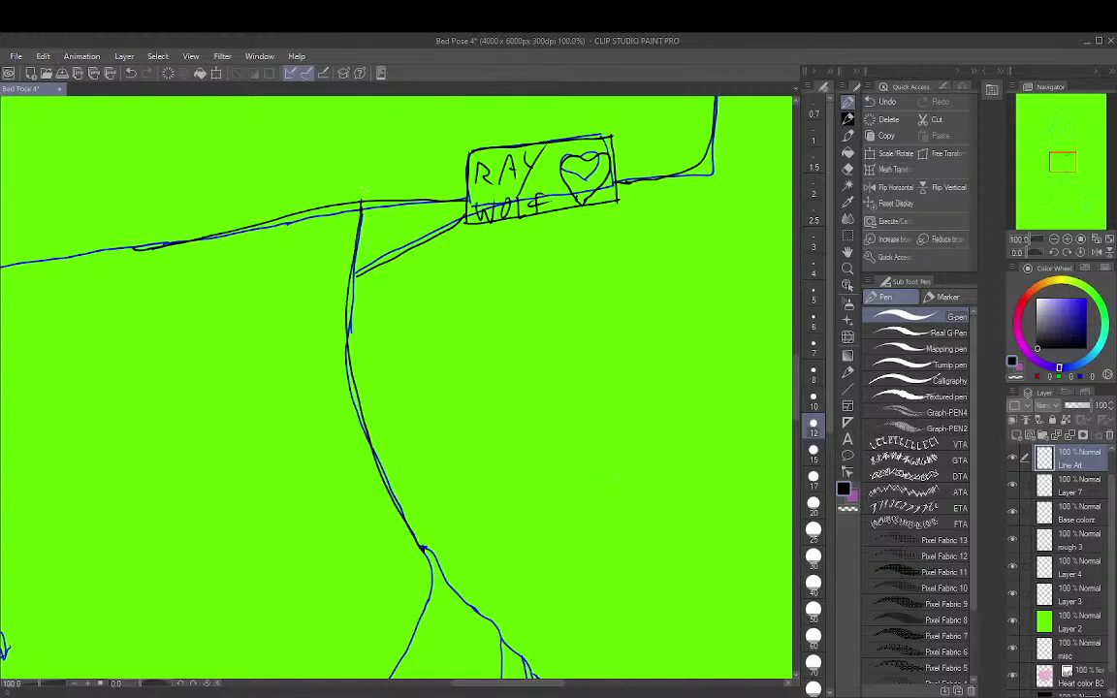
Ink the hip bump below the waist and the adjoining stretches of the waistband's upper and lower curves
drag(614, 474, 723, 145)
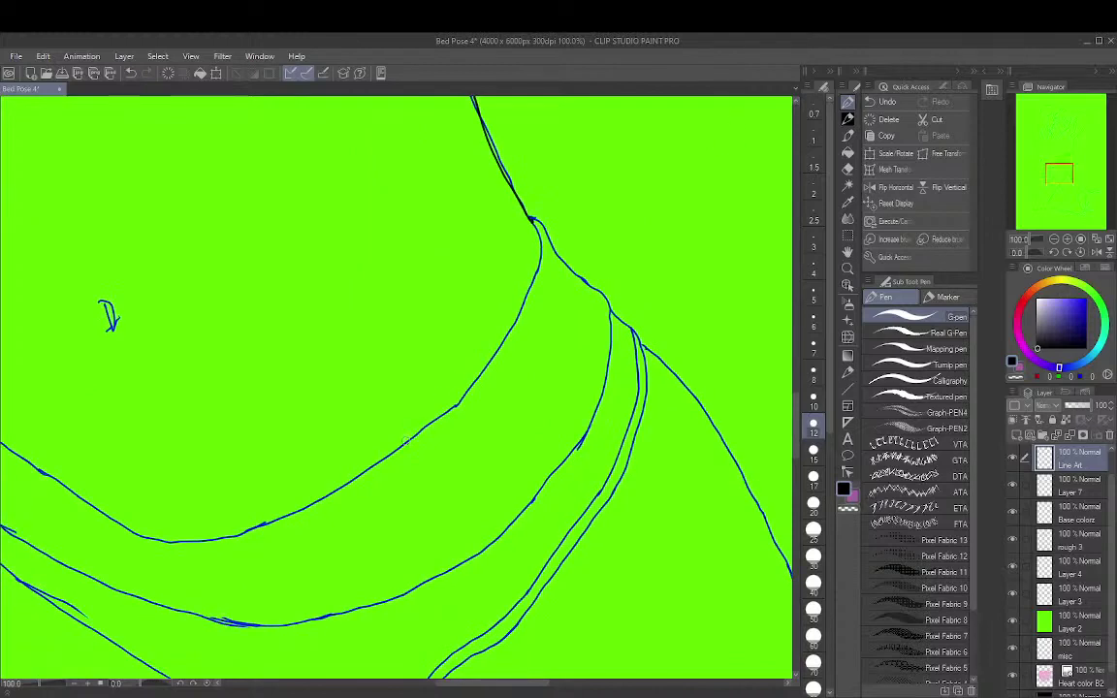
mouse_move(400, 448)
mouse_down()
mouse_move(455, 403)
mouse_move(512, 329)
mouse_move(536, 278)
mouse_move(535, 221)
mouse_up()
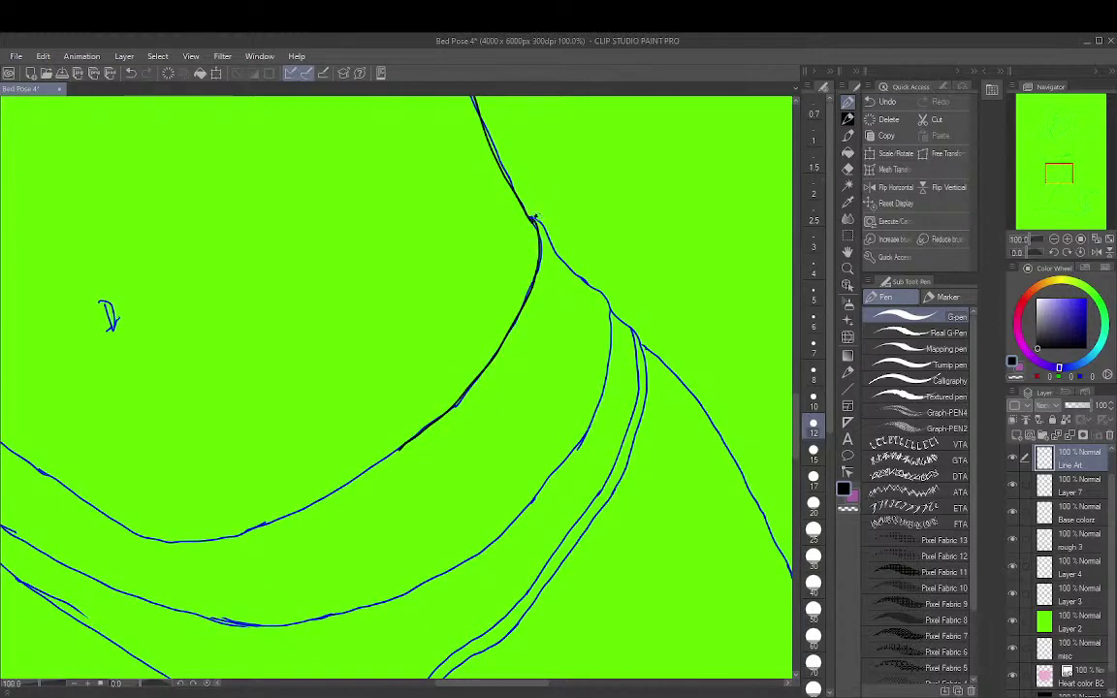
mouse_move(535, 221)
mouse_down()
mouse_move(559, 258)
mouse_move(604, 293)
mouse_move(605, 386)
mouse_up()
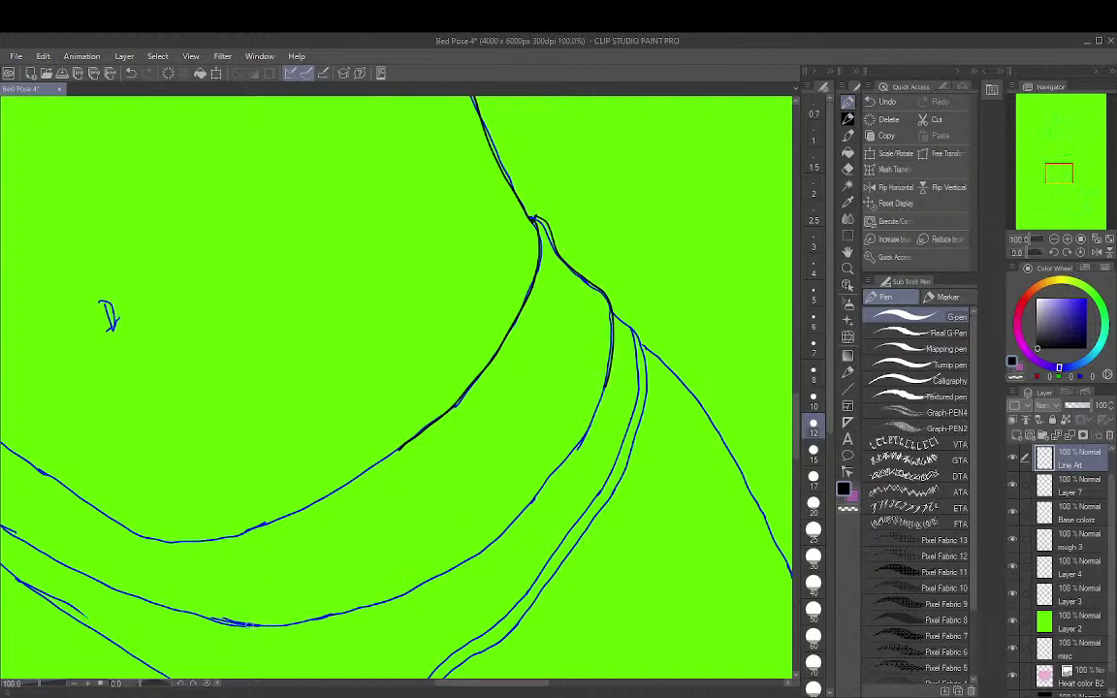
mouse_move(258, 620)
mouse_down()
mouse_move(396, 583)
mouse_move(507, 521)
mouse_move(588, 431)
mouse_move(619, 349)
mouse_up()
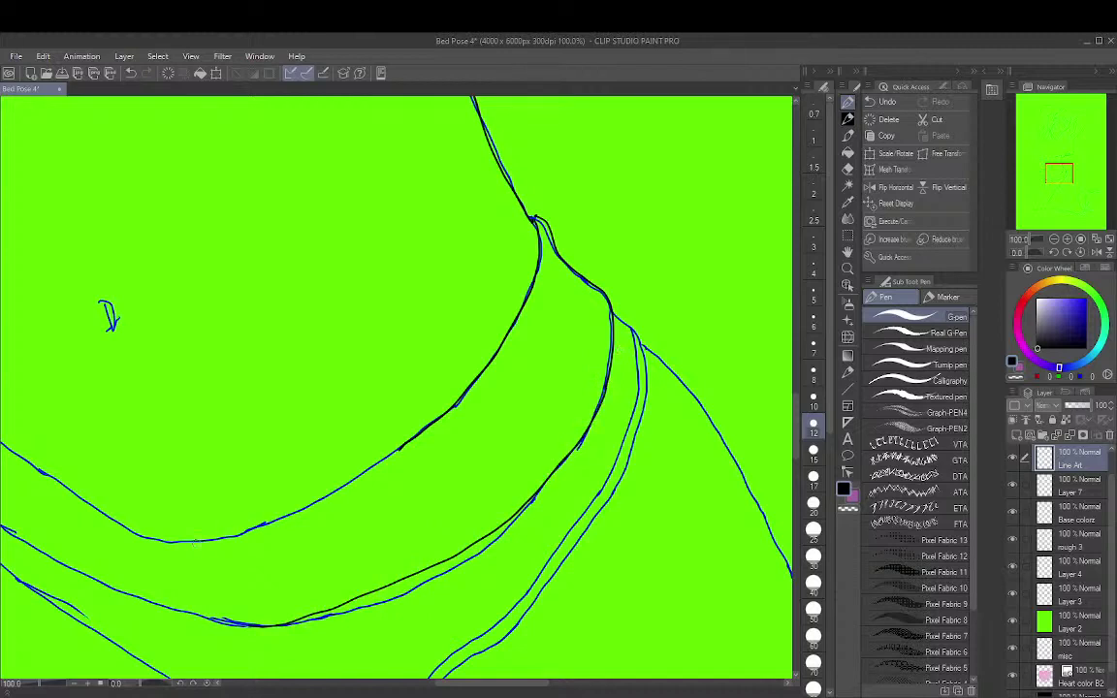
Extend the waistband's upper curve along the sketch to its lowest point, redrawing the stroke until it follows smoothly
mouse_move(188, 540)
mouse_down()
mouse_move(337, 489)
mouse_move(405, 442)
mouse_up()
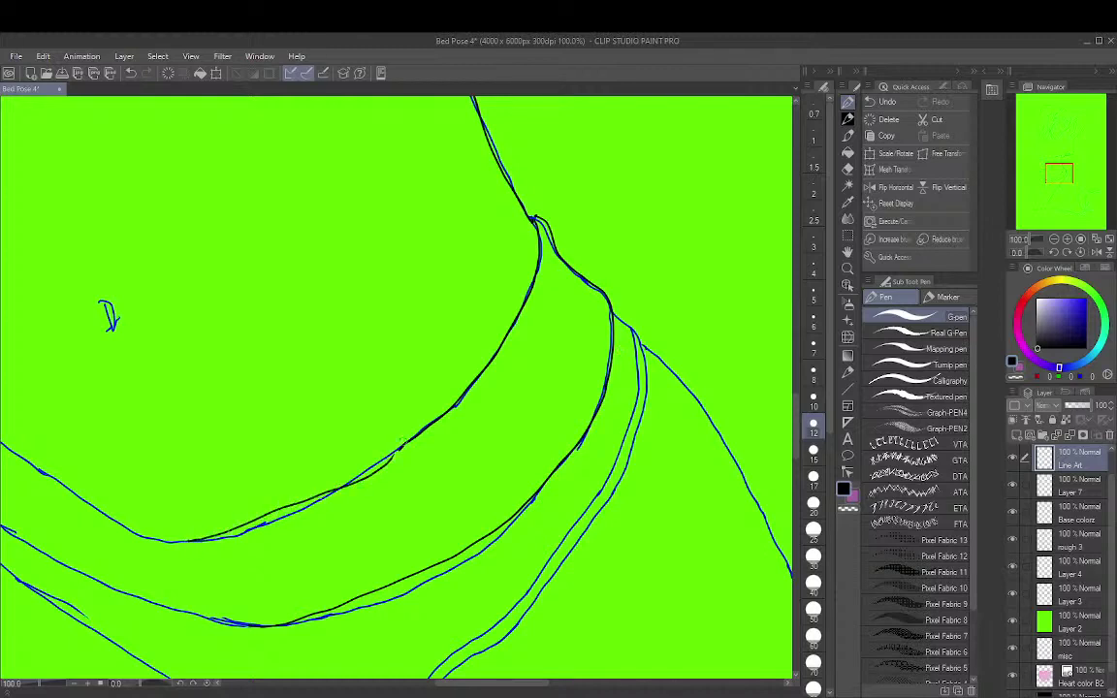
key(ctrl+z)
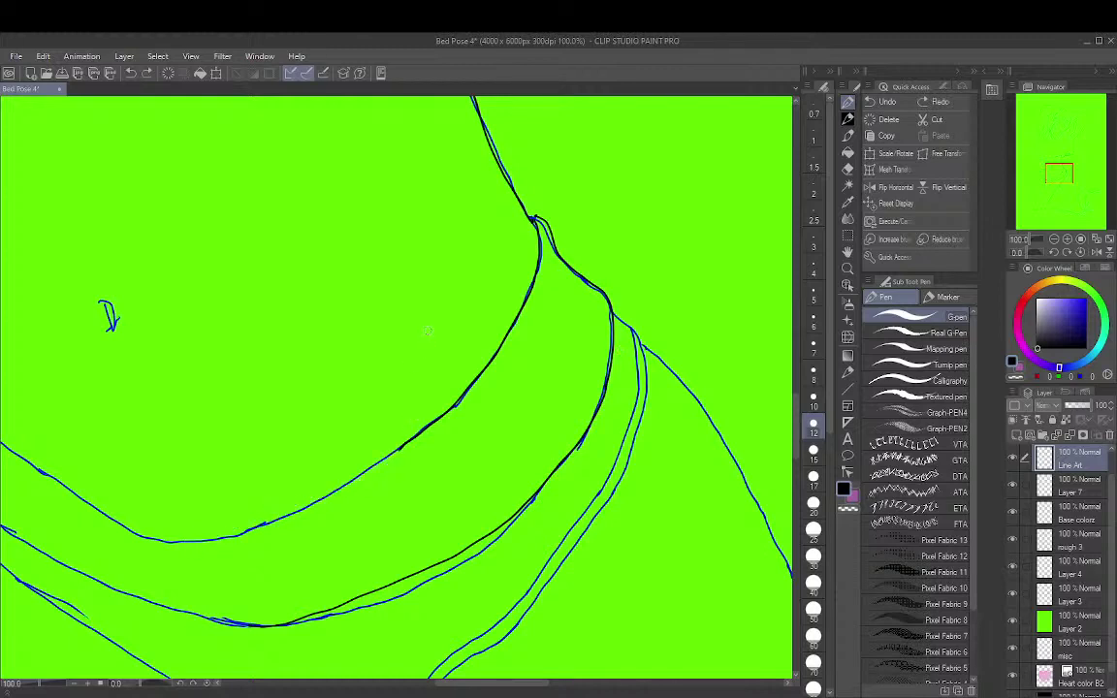
drag(683, 299, 716, 196)
drag(672, 323, 821, 261)
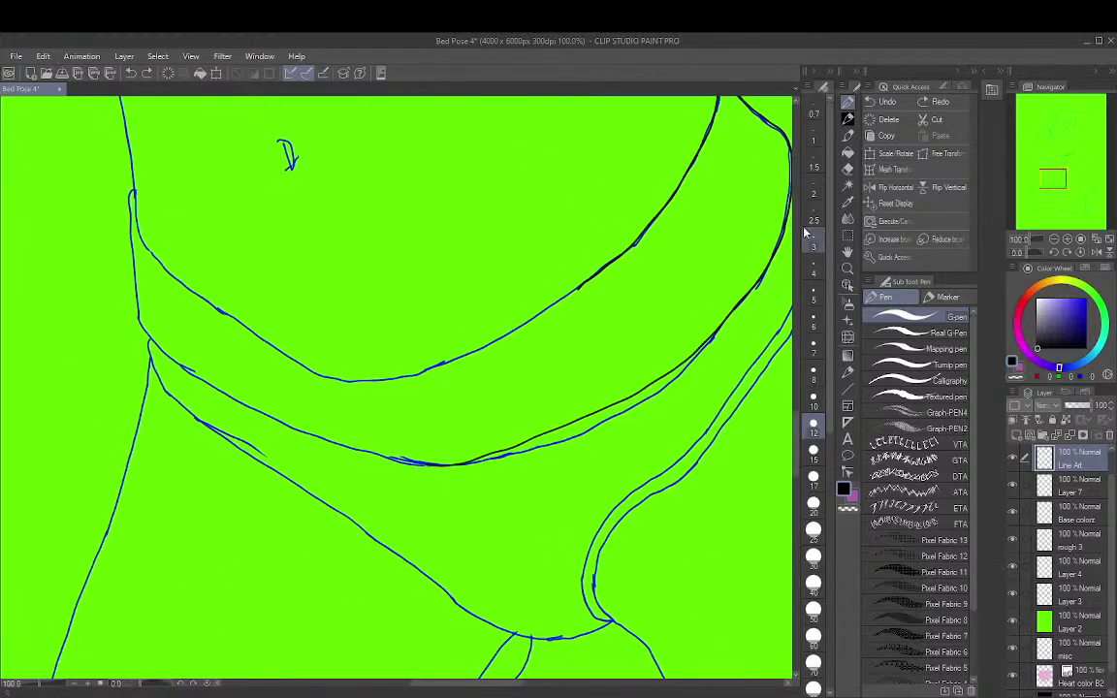
mouse_move(346, 380)
mouse_down()
mouse_move(492, 343)
mouse_move(577, 291)
mouse_up()
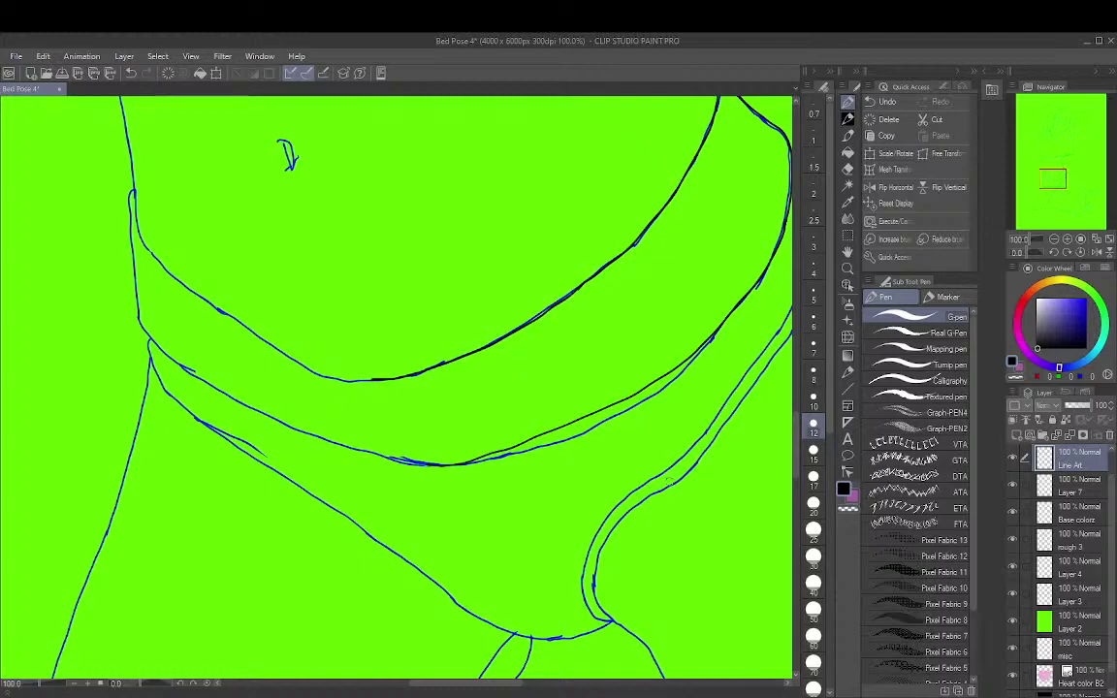
Ink both parallel lines of the curved leg-opening trim, from its lower tip up toward the hip
drag(664, 475, 567, 322)
scroll(546, 274, up, 1)
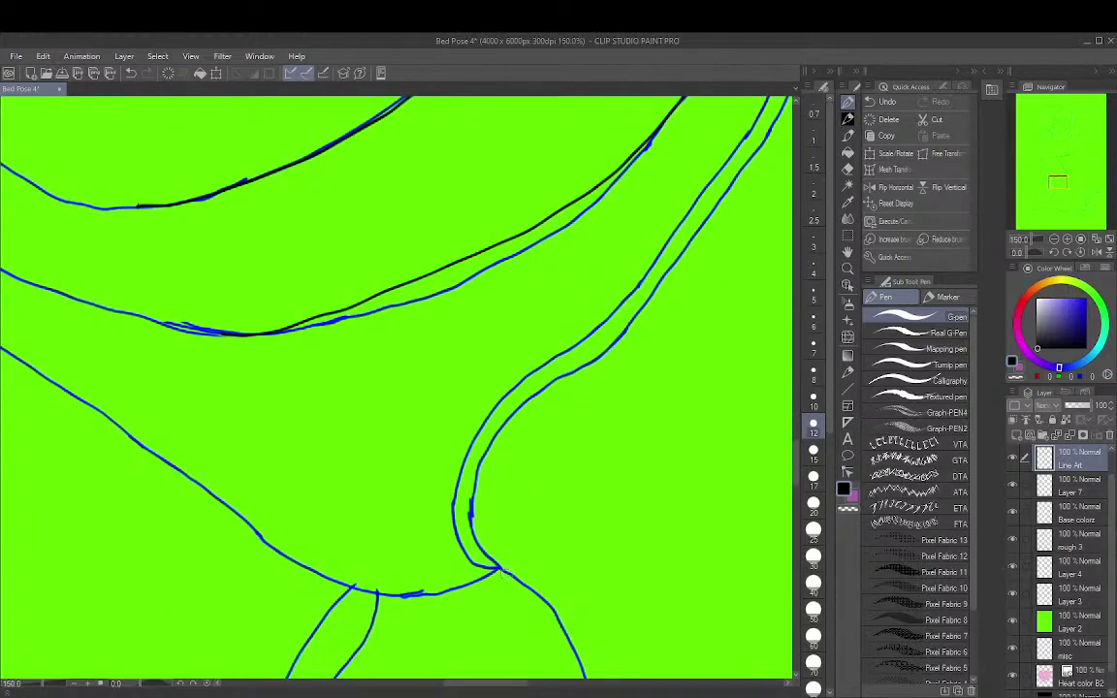
mouse_move(501, 572)
mouse_down()
mouse_move(475, 493)
mouse_move(516, 395)
mouse_move(519, 415)
mouse_move(644, 307)
mouse_move(783, 97)
mouse_up()
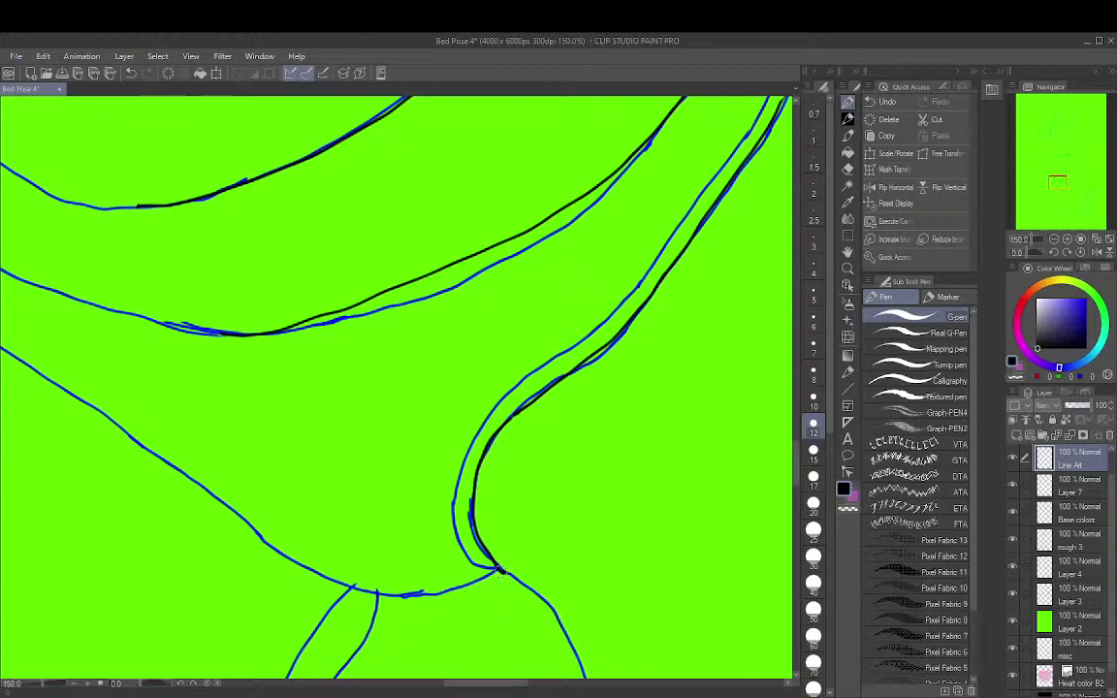
mouse_move(500, 572)
mouse_down()
mouse_move(470, 556)
mouse_move(456, 515)
mouse_move(458, 448)
mouse_up()
mouse_move(462, 481)
mouse_down()
mouse_move(499, 419)
mouse_move(597, 330)
mouse_up()
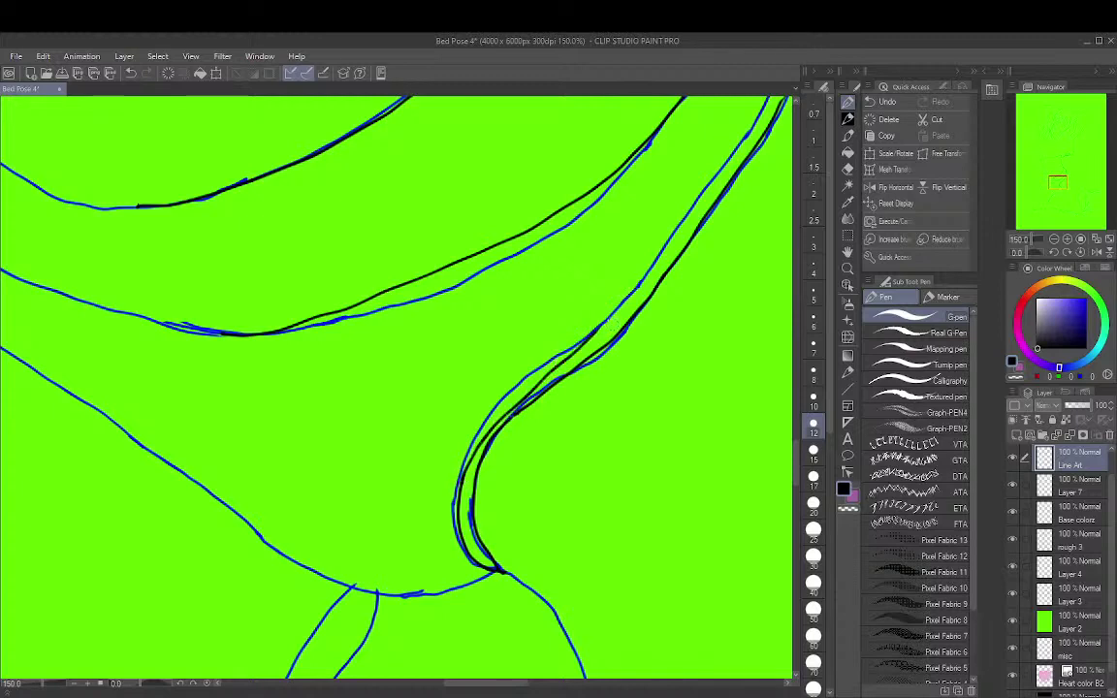
key(ctrl+z)
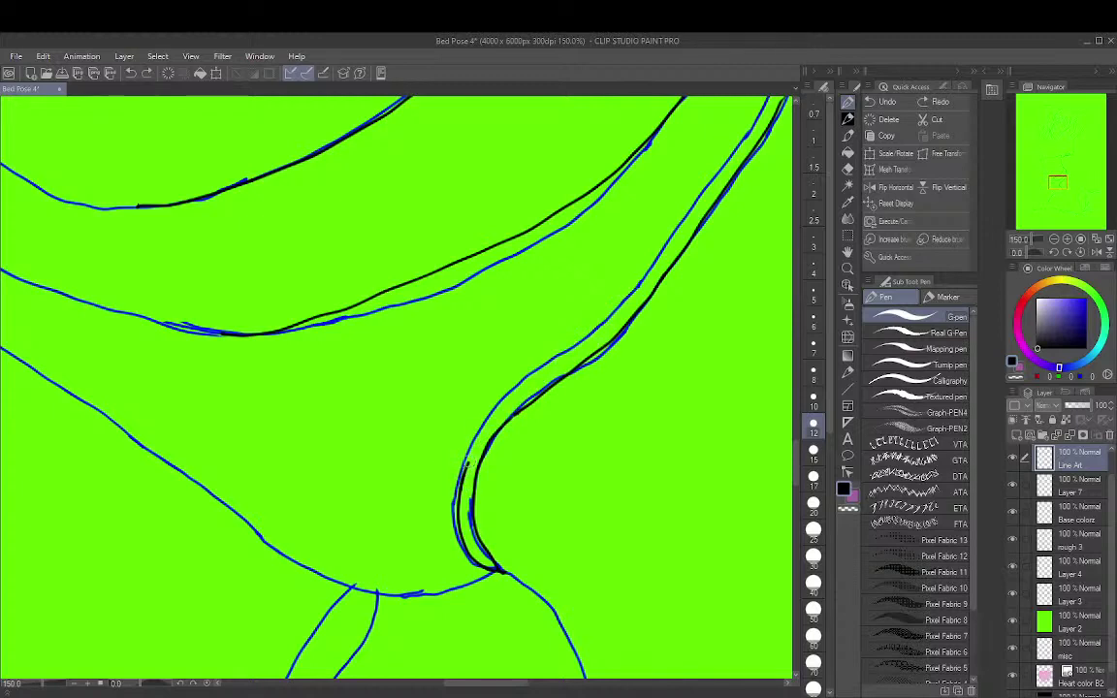
mouse_move(467, 455)
mouse_down()
mouse_move(639, 284)
mouse_move(778, 97)
mouse_up()
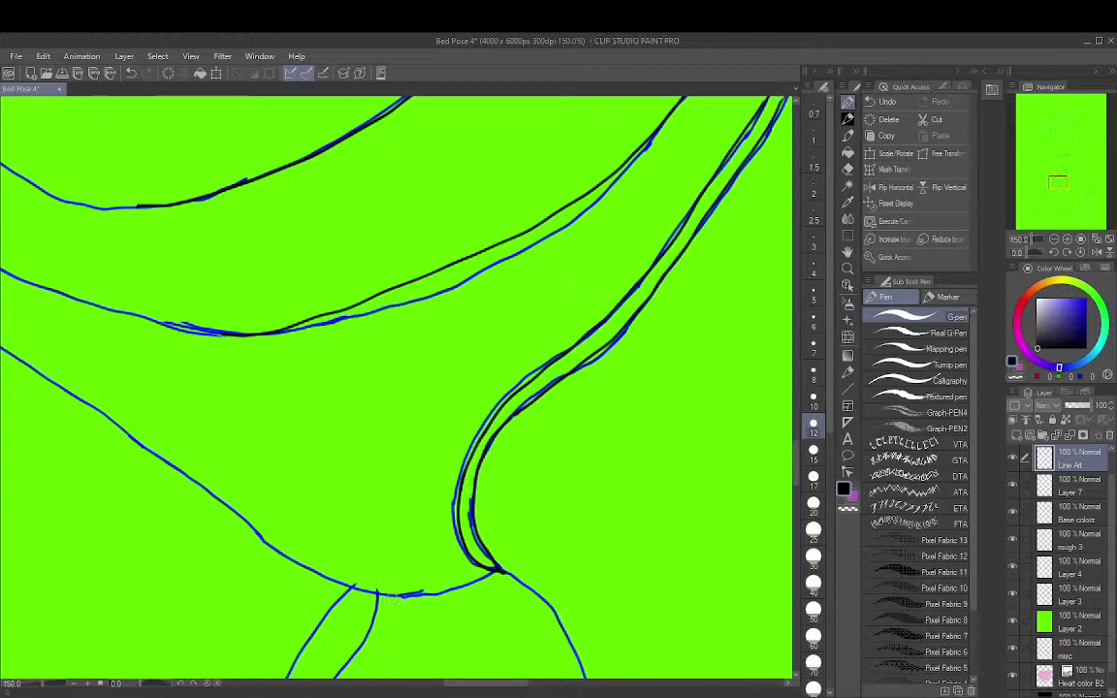
Ink the garment's bottom curve beside the trim's tip and the inner thigh contour running down from it
drag(381, 599, 487, 574)
mouse_move(496, 571)
mouse_down()
mouse_move(548, 607)
mouse_move(586, 675)
mouse_up()
drag(694, 492, 655, 198)
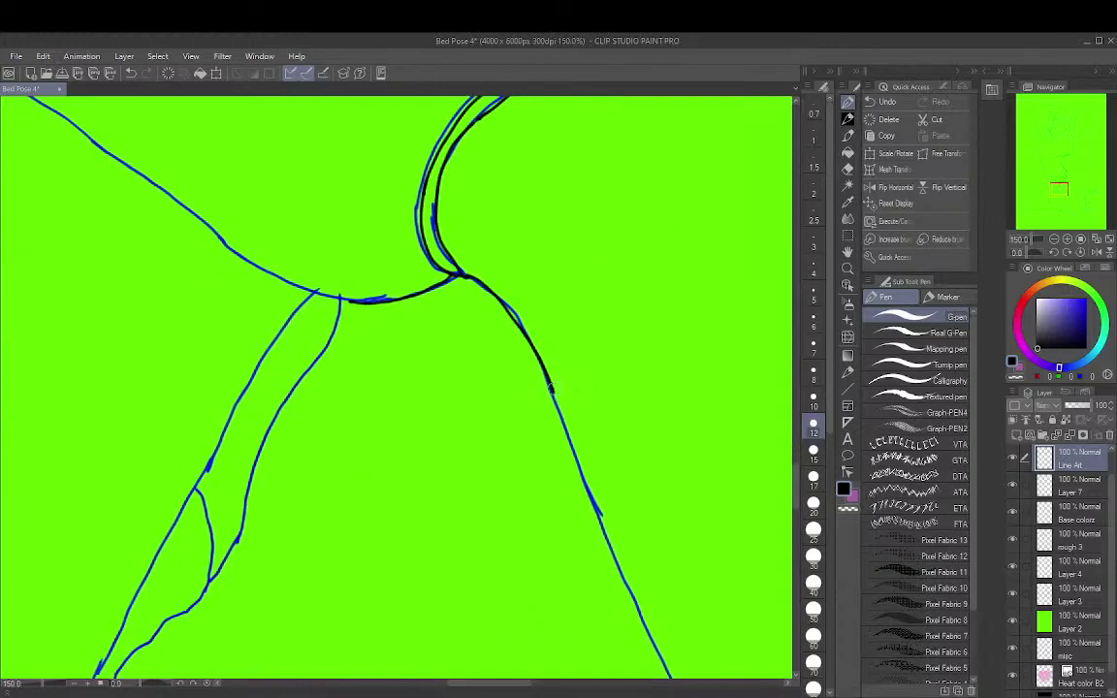
drag(556, 407, 669, 676)
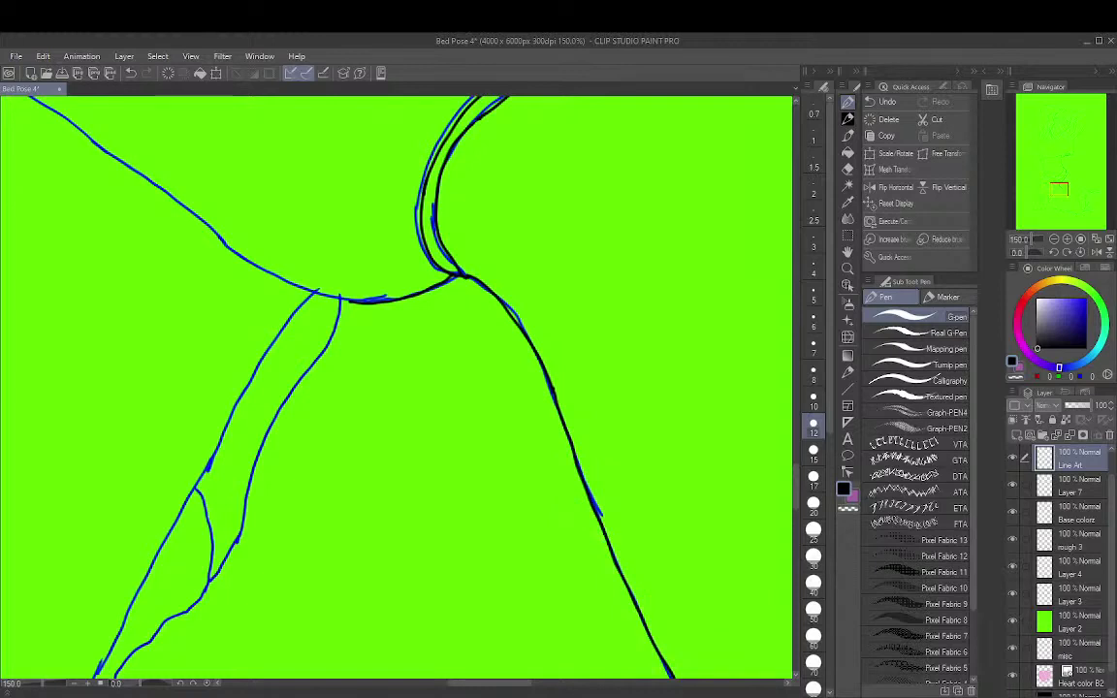
Erase the overshooting end of the inner thigh line with the Soft eraser and ink its continuation along the sketch
drag(662, 377, 637, 189)
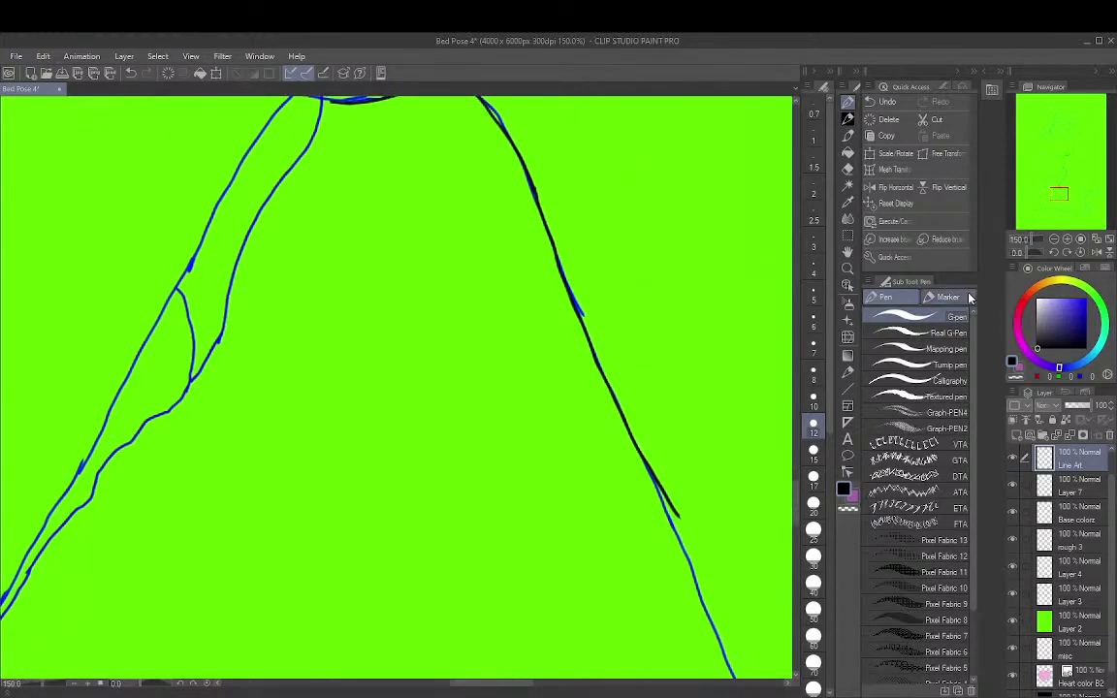
key(e)
drag(679, 519, 650, 468)
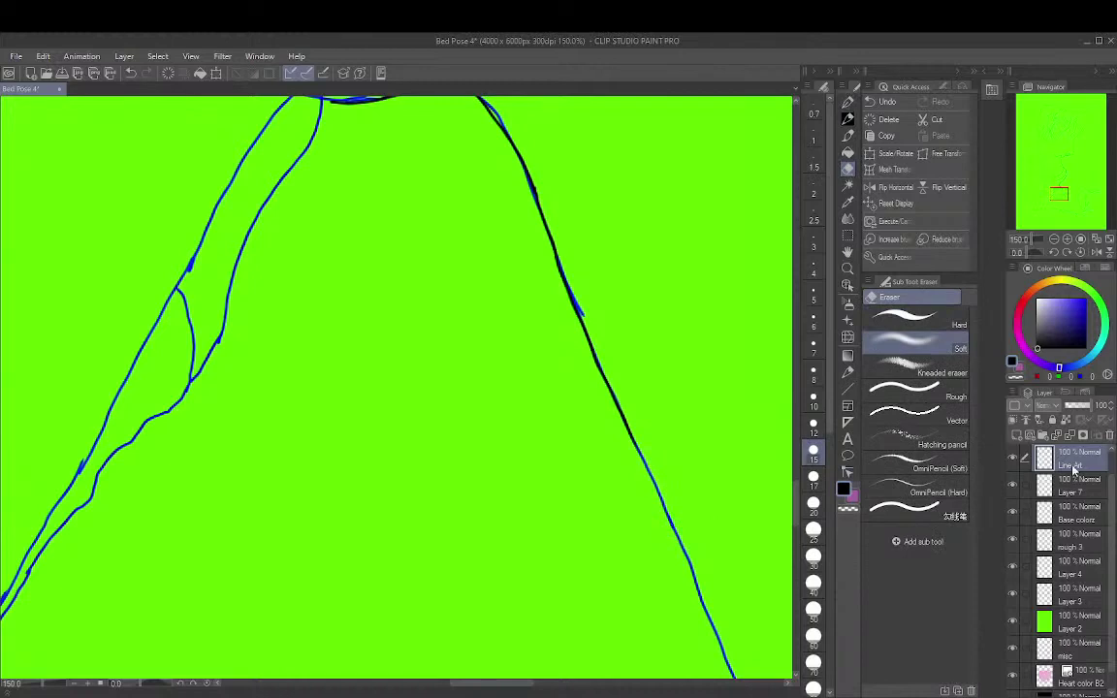
key(p)
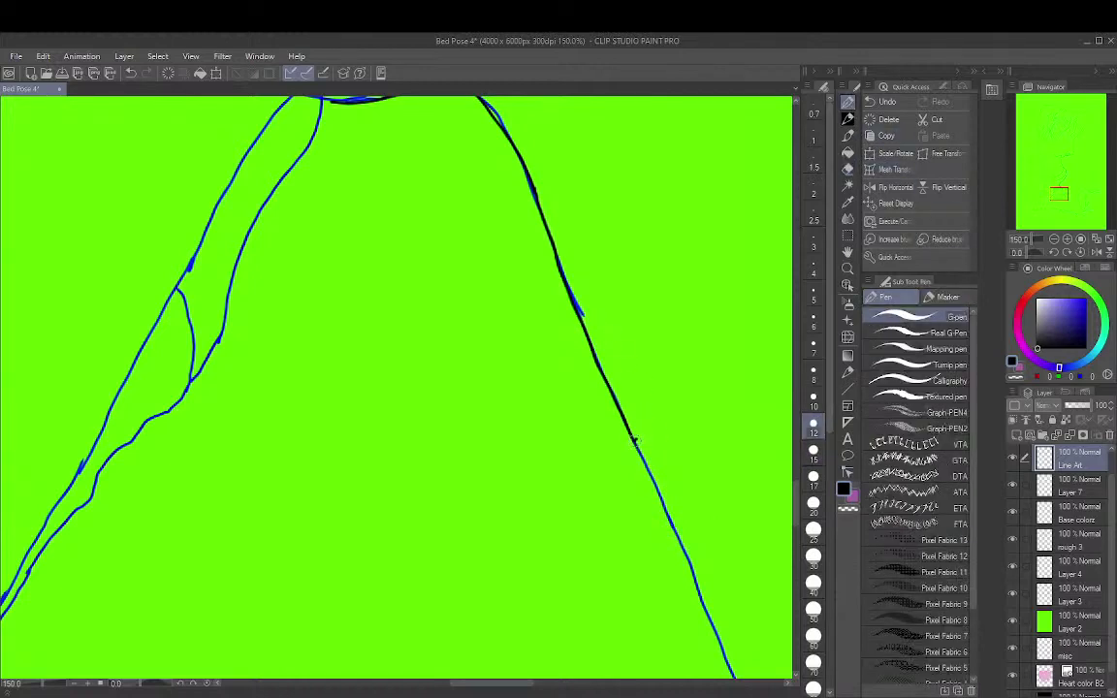
drag(636, 441, 735, 677)
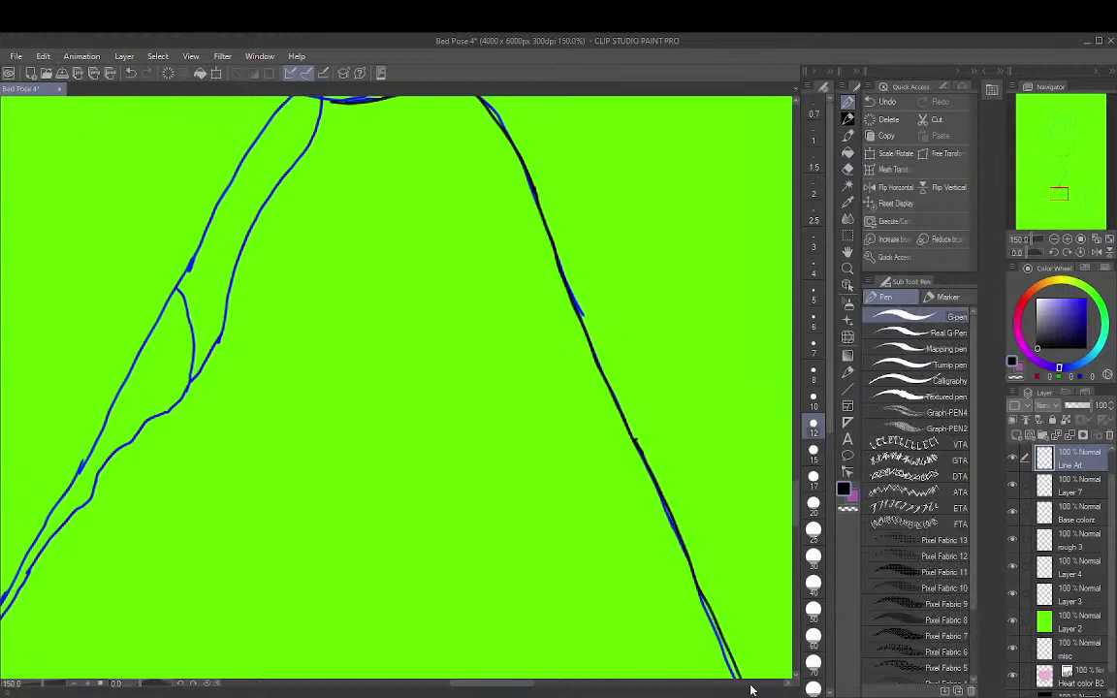
Ink the long straight diagonal contour below the garment and the wavy line running closely beside it
drag(609, 332, 1050, 77)
drag(272, 677, 581, 97)
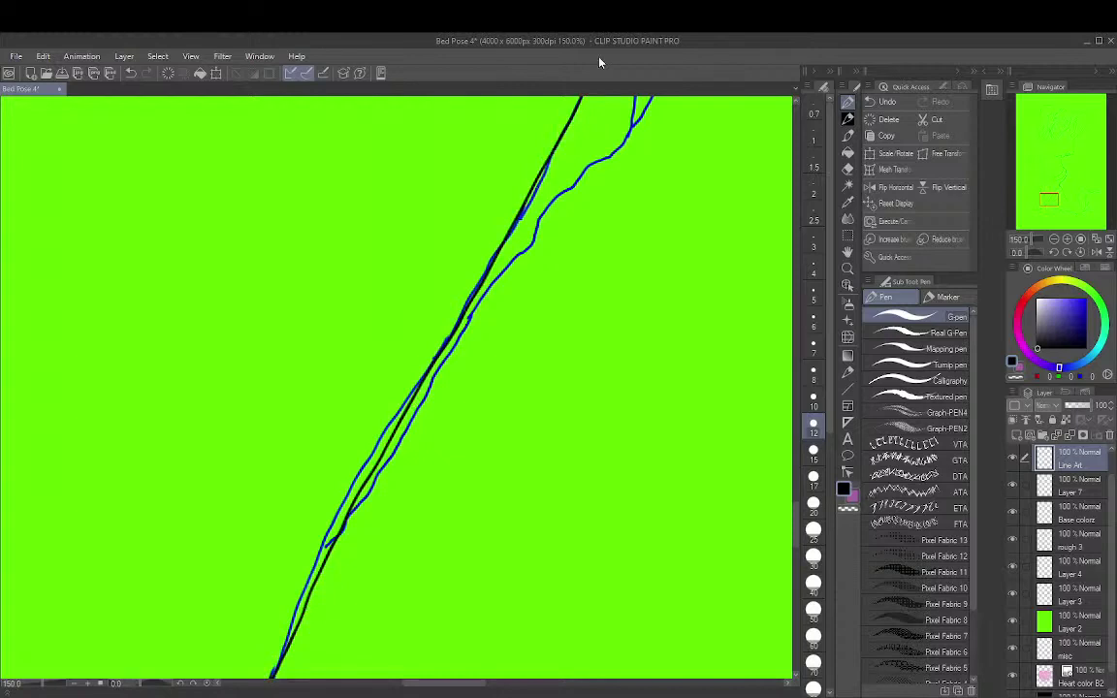
mouse_move(345, 524)
mouse_down()
mouse_move(407, 449)
mouse_move(482, 300)
mouse_move(527, 259)
mouse_move(547, 210)
mouse_move(636, 122)
mouse_up()
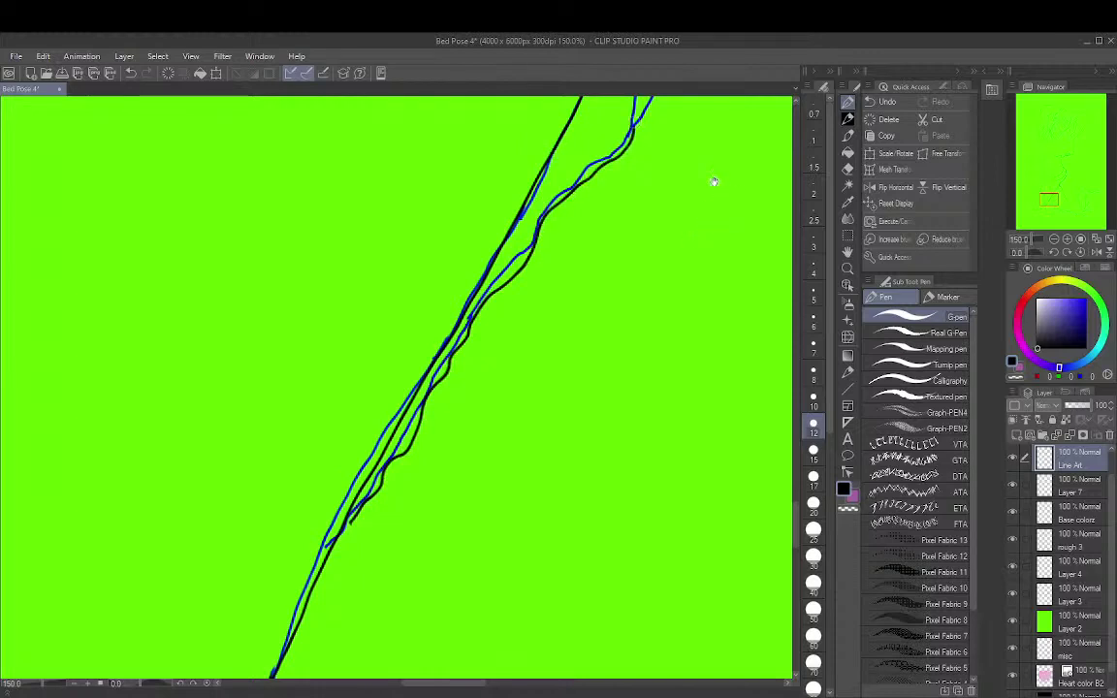
mouse_move(712, 181)
mouse_down()
mouse_move(667, 371)
mouse_move(536, 486)
mouse_move(521, 482)
mouse_up()
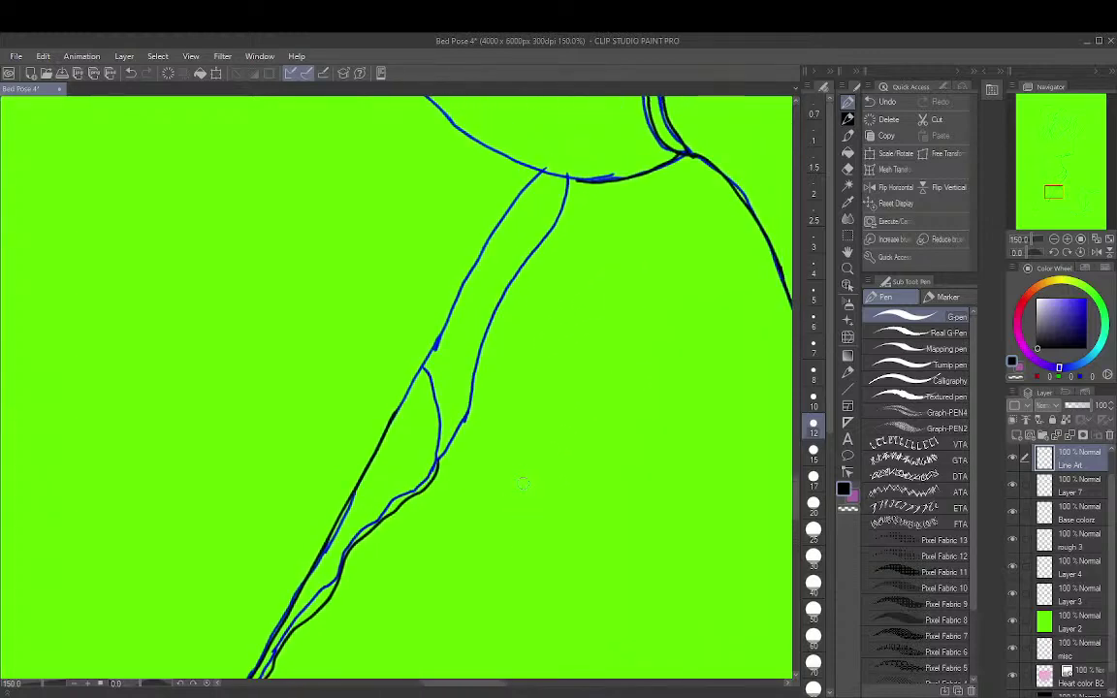
Ink the short curved fold and both lines of the narrow strip running up to the garment's bottom edge
mouse_move(436, 462)
mouse_down()
mouse_move(438, 406)
mouse_move(422, 367)
mouse_up()
mouse_move(438, 463)
mouse_down()
mouse_move(467, 412)
mouse_move(508, 284)
mouse_move(568, 190)
mouse_up()
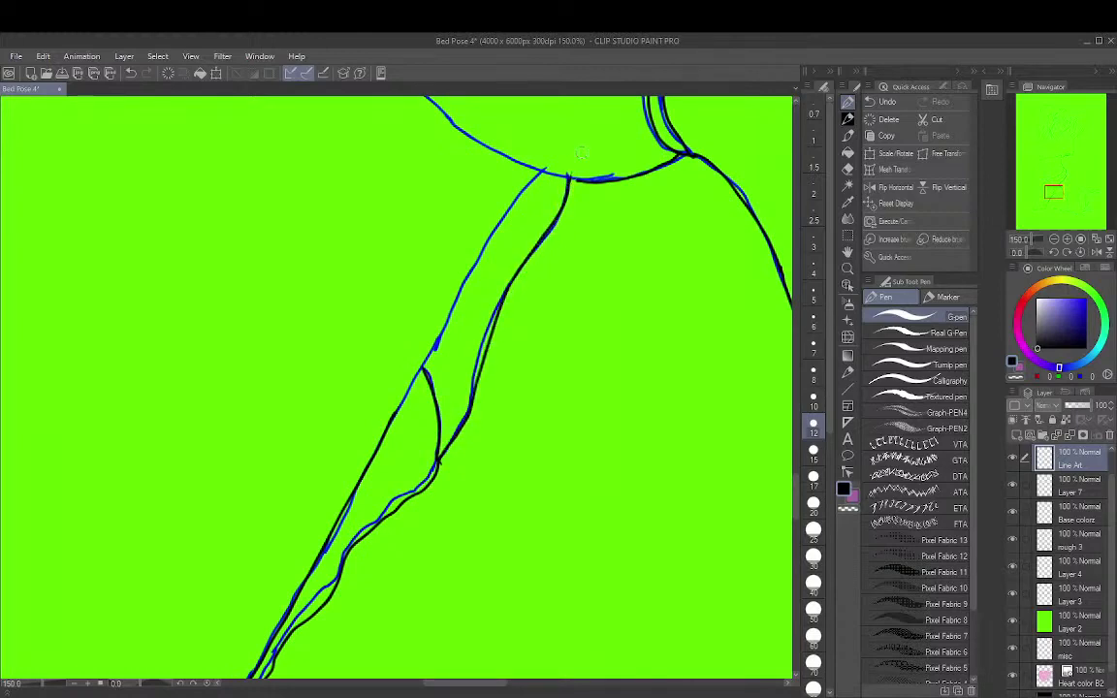
drag(394, 412, 539, 171)
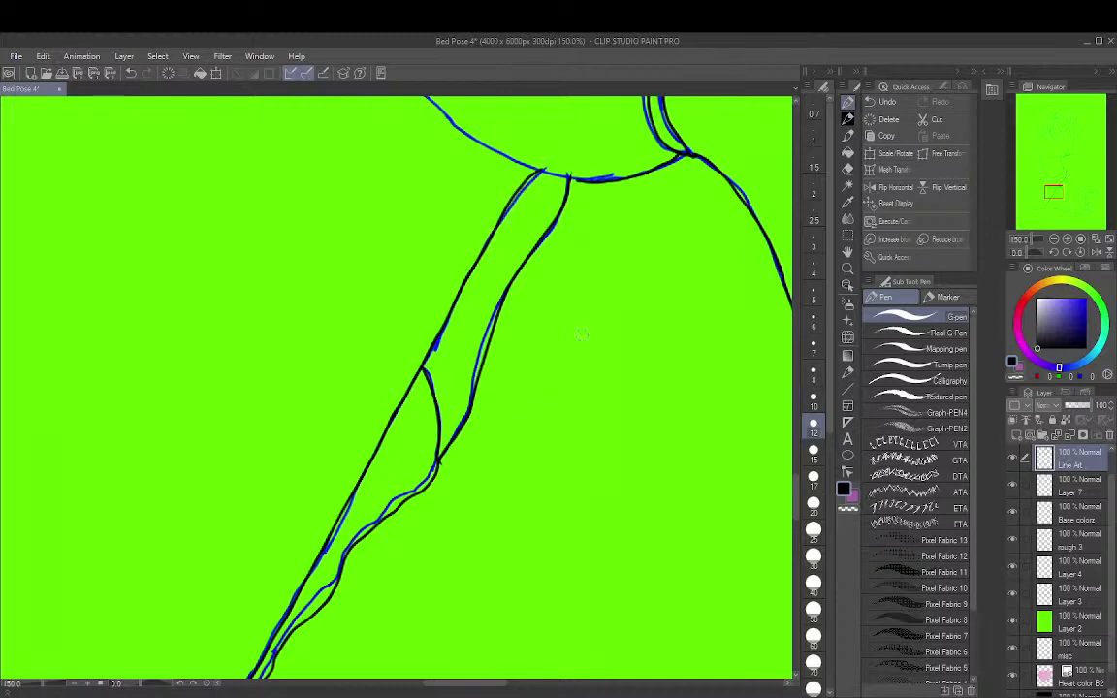
Rotate the canvas to -65 degrees, ink the garment's bottom edge past the strip, and clean up the stroke between the strip's ends with the Soft eraser
mouse_move(645, 299)
mouse_down()
mouse_move(568, 526)
mouse_move(524, 514)
mouse_up()
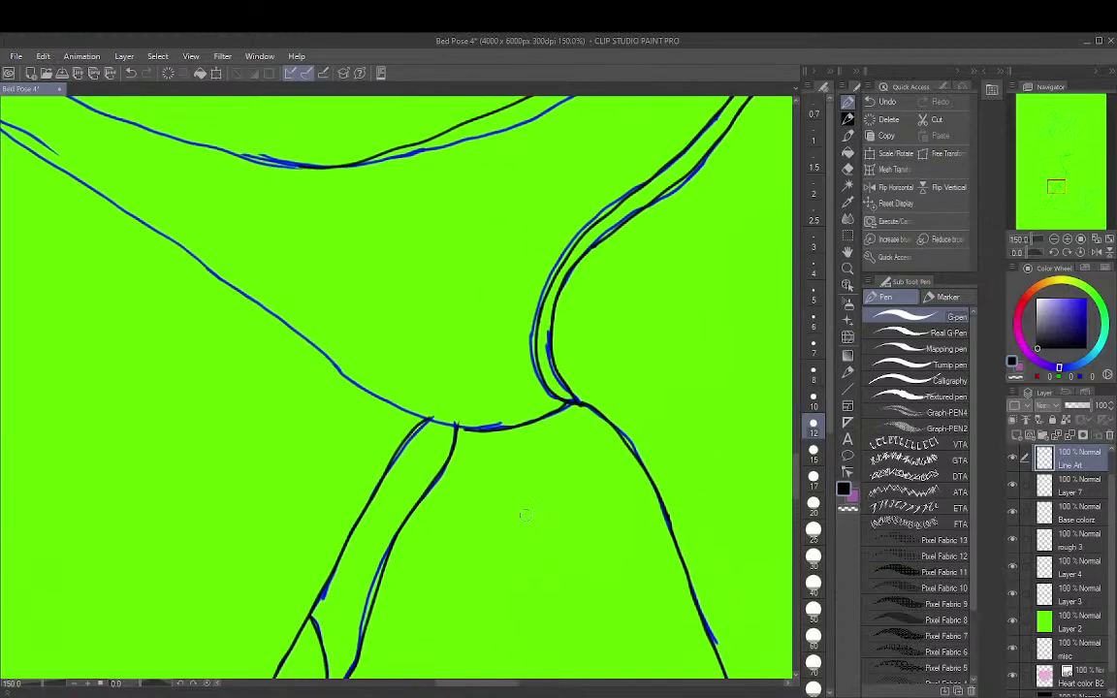
mouse_move(1048, 254)
mouse_down()
mouse_move(1055, 260)
mouse_move(1036, 244)
mouse_up()
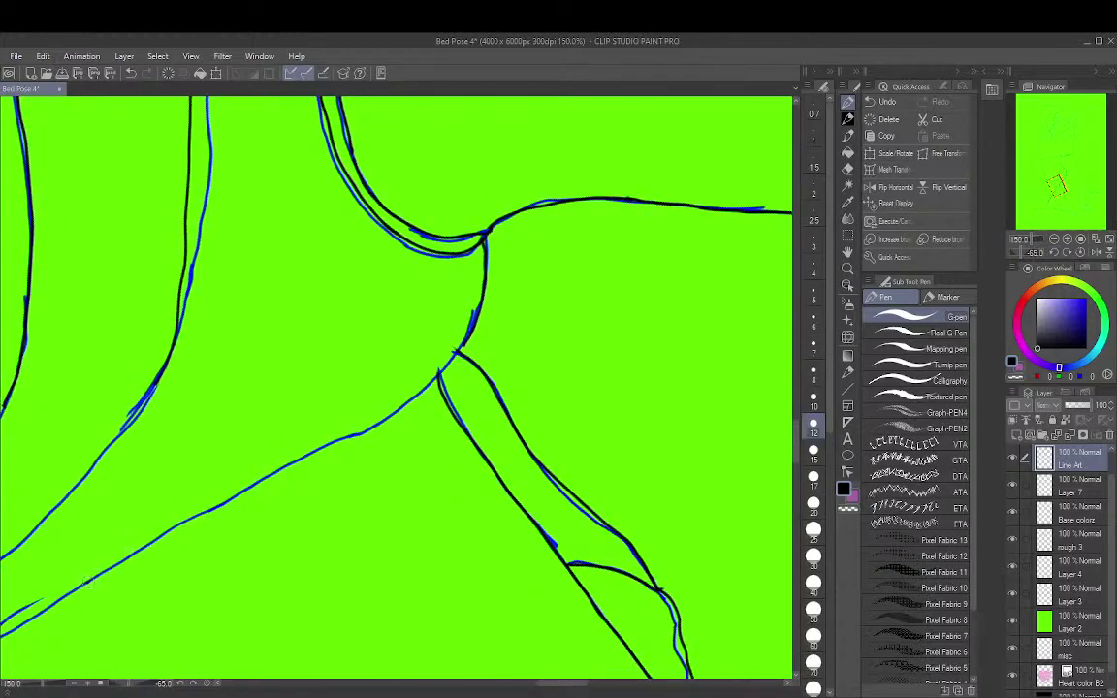
mouse_move(87, 582)
mouse_down()
mouse_move(418, 396)
mouse_move(455, 366)
mouse_move(471, 312)
mouse_up()
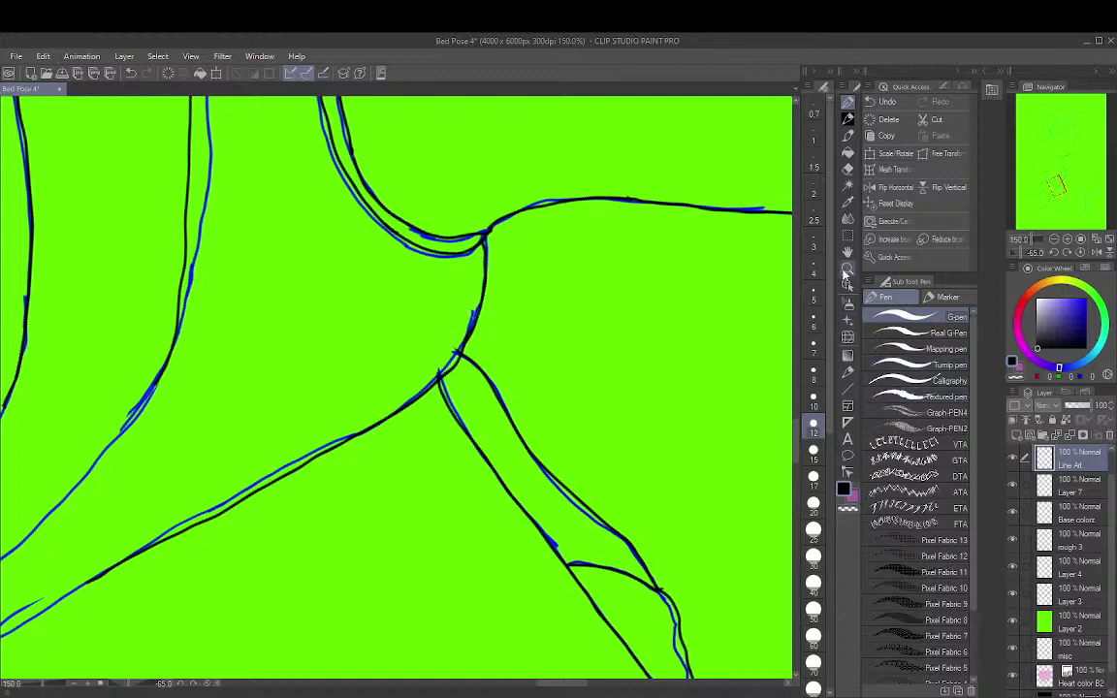
click(849, 170)
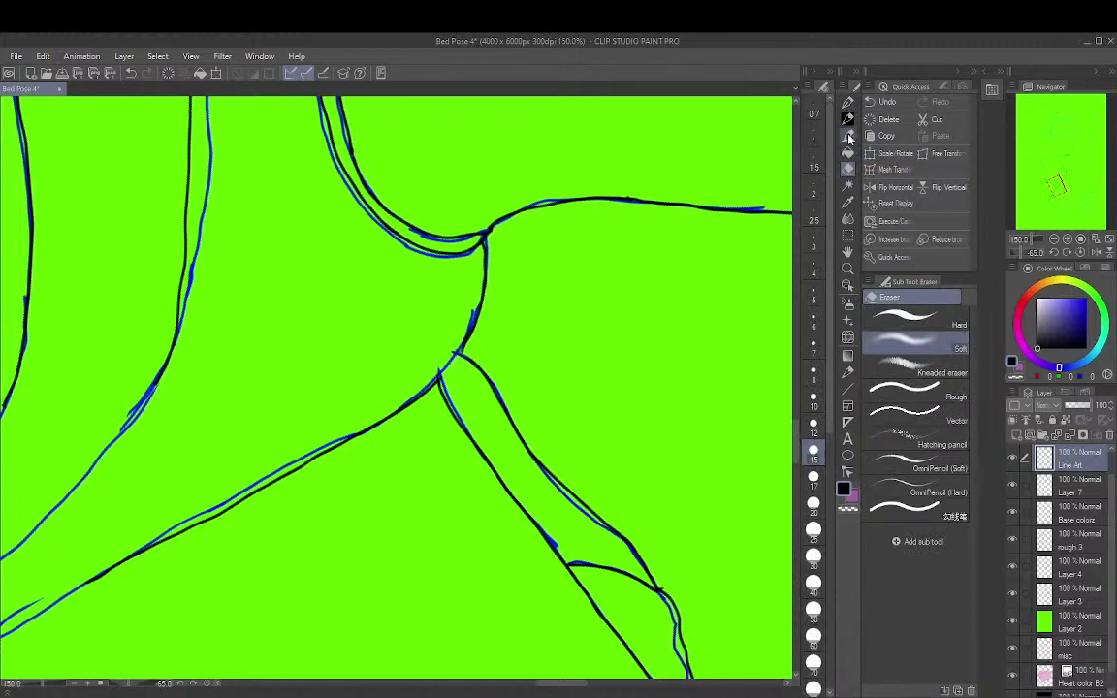
key(p)
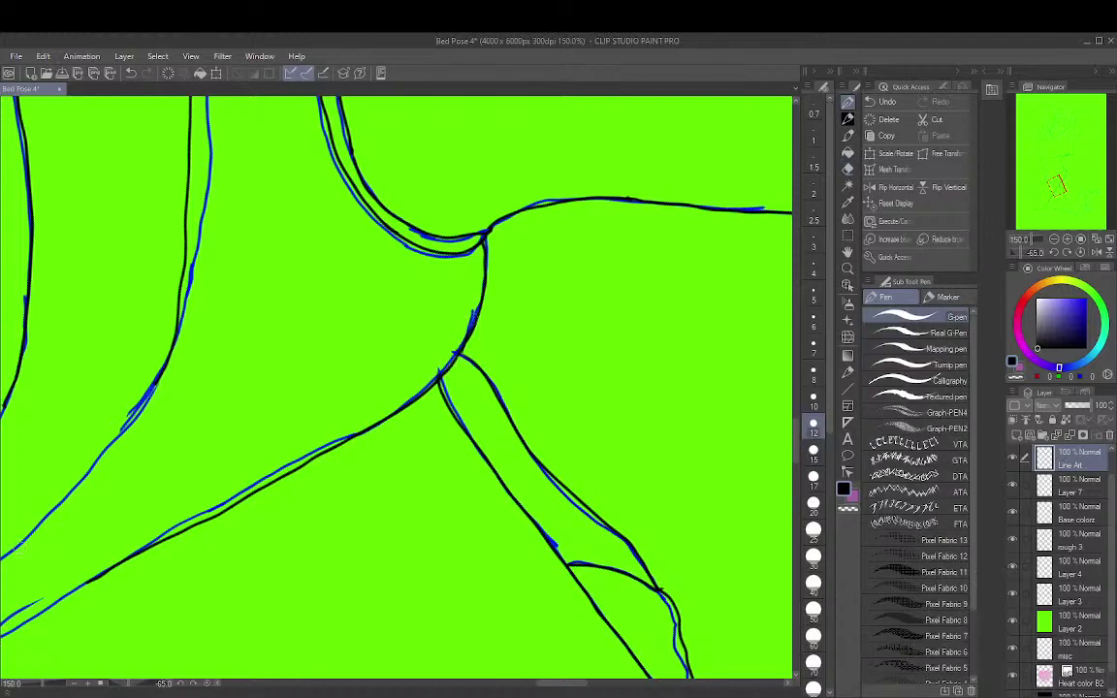
Extend the waistband's lower curve and ink the rest of the garment's bottom edge to its far tip, redrawing the bottom edge more smoothly
drag(3, 555, 149, 393)
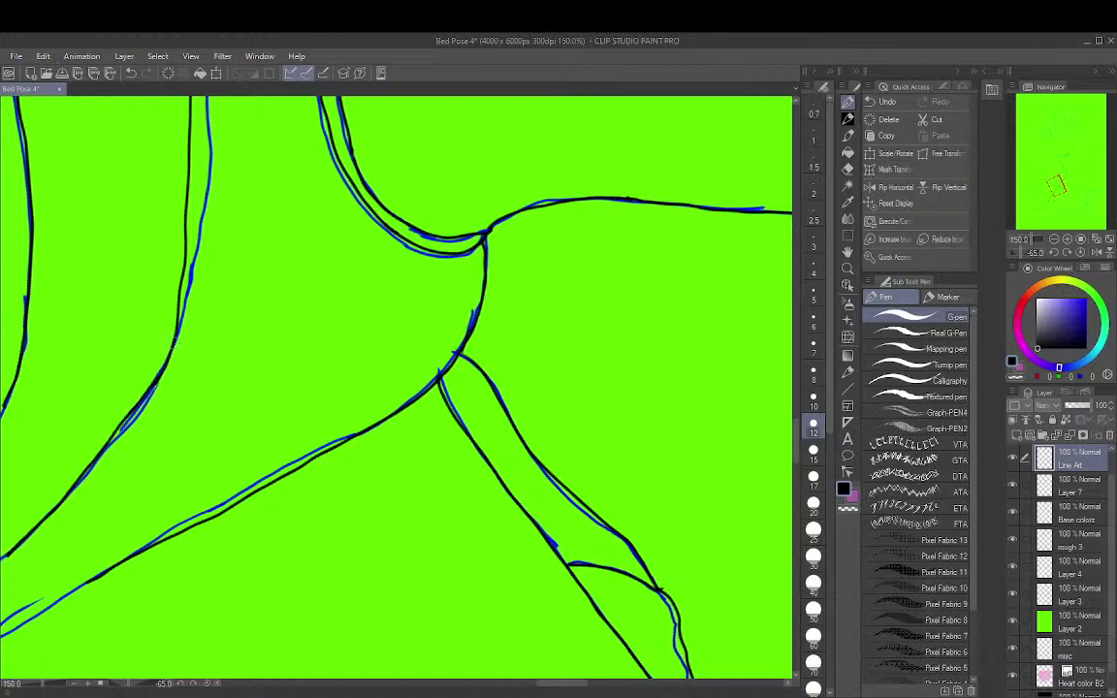
drag(557, 350, 906, 120)
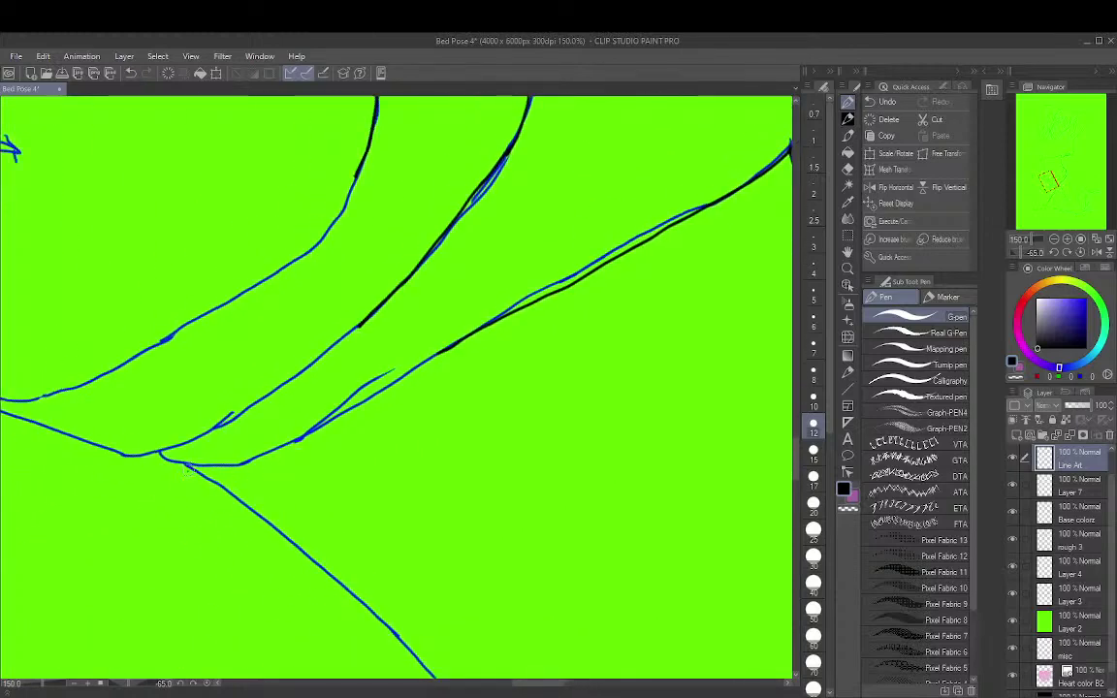
mouse_move(187, 469)
mouse_down()
mouse_move(276, 449)
mouse_move(421, 372)
mouse_up()
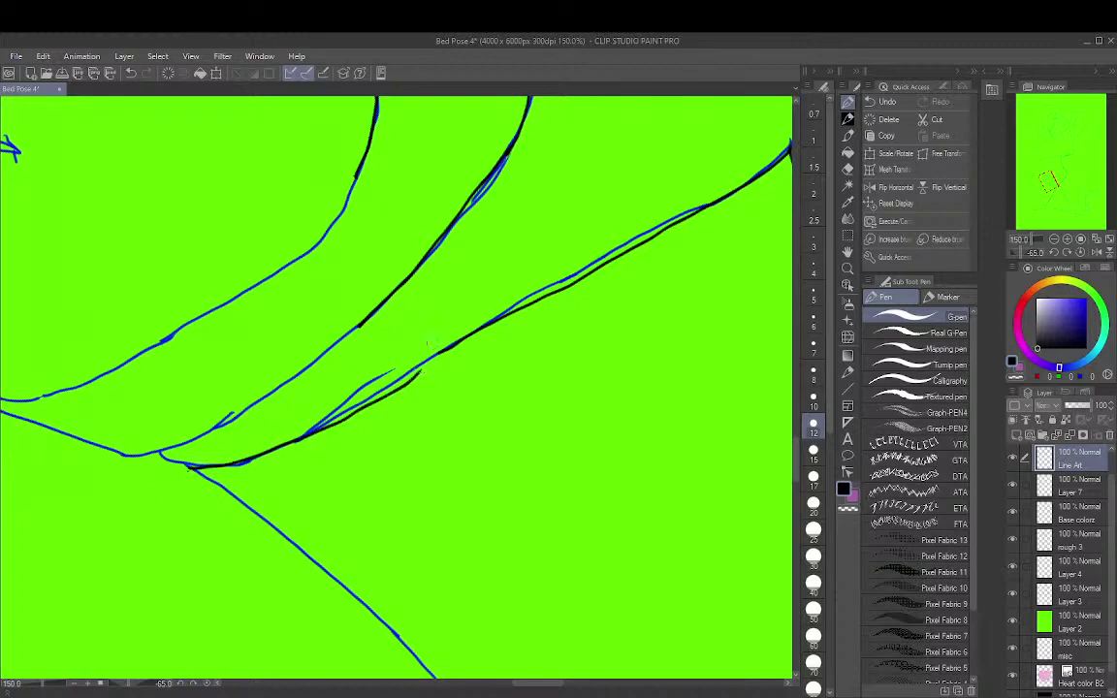
key(ctrl+z)
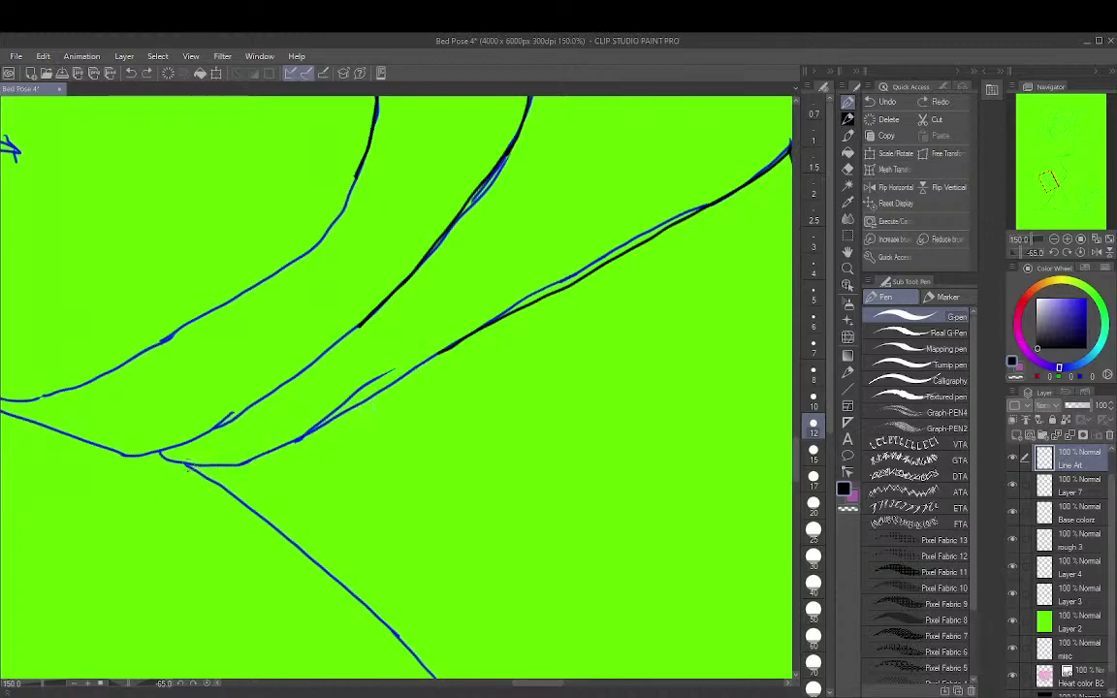
mouse_move(182, 467)
mouse_down()
mouse_move(241, 463)
mouse_move(334, 421)
mouse_move(435, 355)
mouse_move(466, 313)
mouse_up()
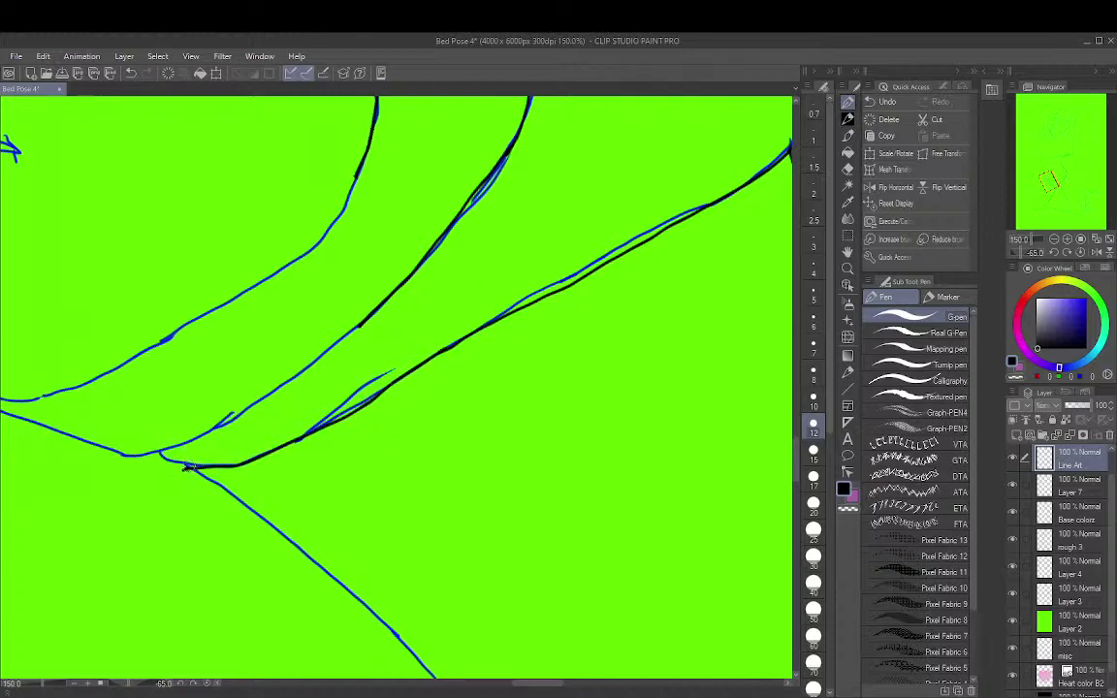
Ink the small turn at the bottom edge's tip and continue the waistband's lower and upper curves toward the far corner, redrawing the upper one
mouse_move(189, 467)
mouse_down()
mouse_move(161, 448)
mouse_move(130, 455)
mouse_move(252, 401)
mouse_move(360, 295)
mouse_up()
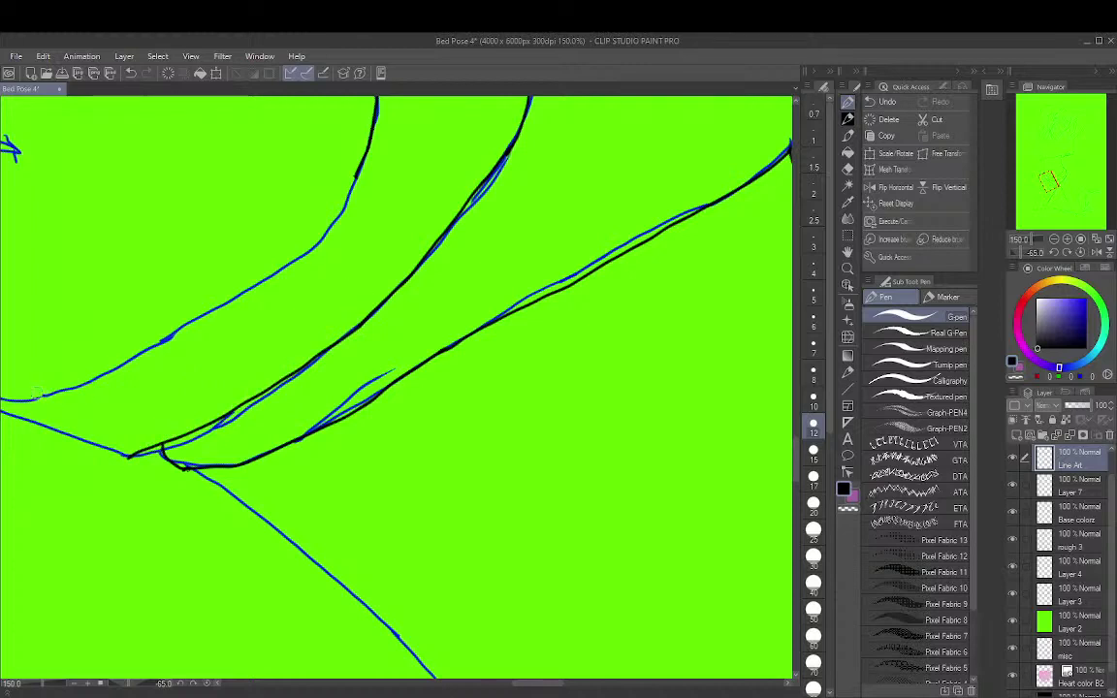
mouse_move(29, 398)
mouse_down()
mouse_move(167, 337)
mouse_move(295, 242)
mouse_up()
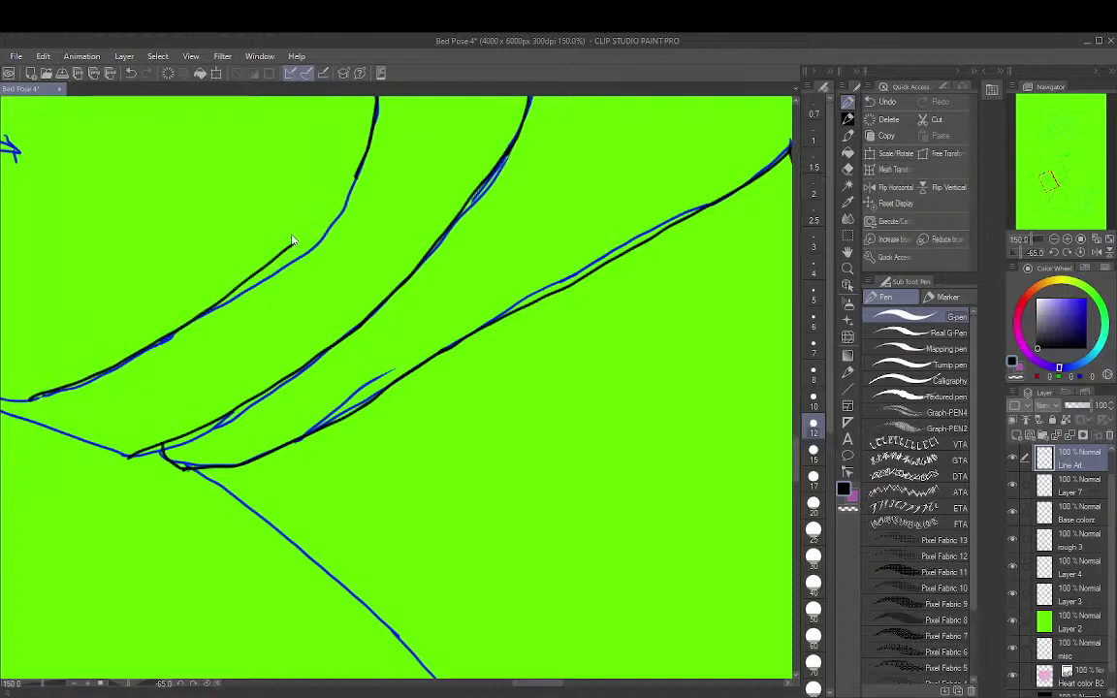
key(ctrl+z)
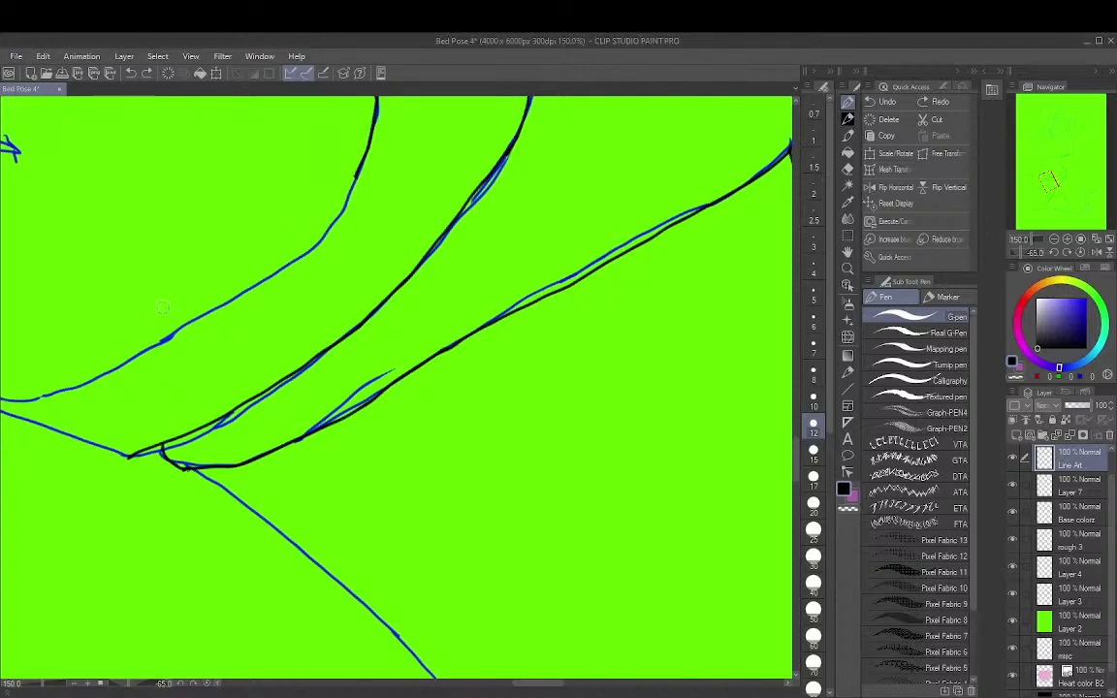
mouse_move(46, 392)
mouse_down()
mouse_move(282, 263)
mouse_move(344, 196)
mouse_move(366, 147)
mouse_up()
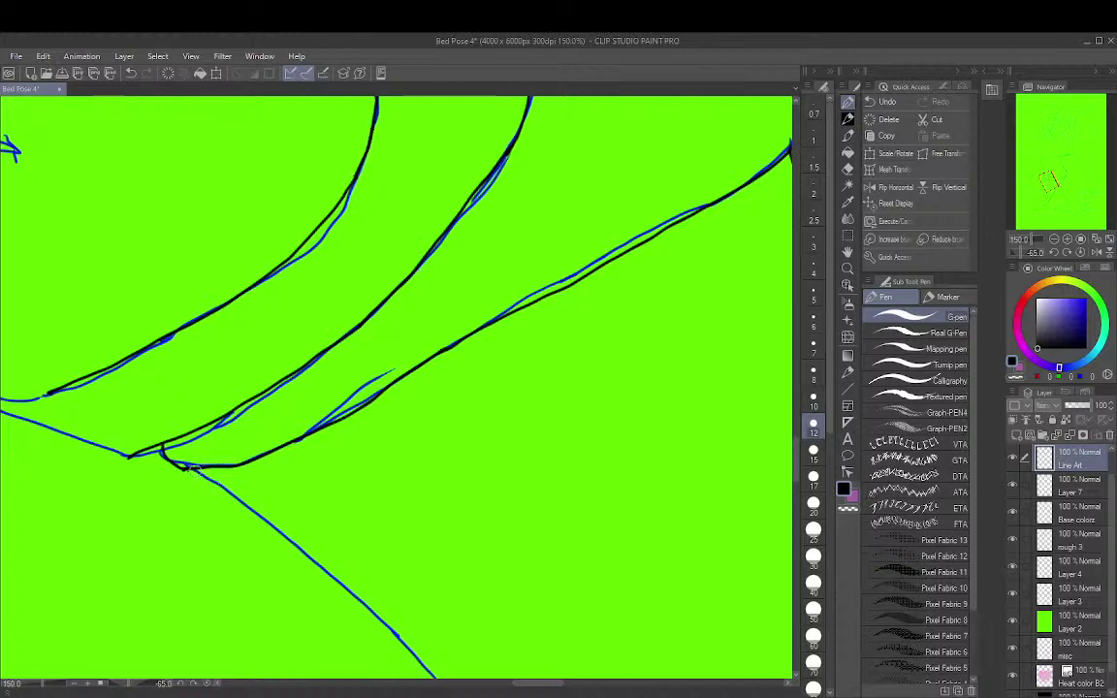
Ink the outer thigh contour from the garment's tip down the leg, trimming the stroke's end with the Soft eraser and redrawing the continuation
drag(196, 474, 426, 667)
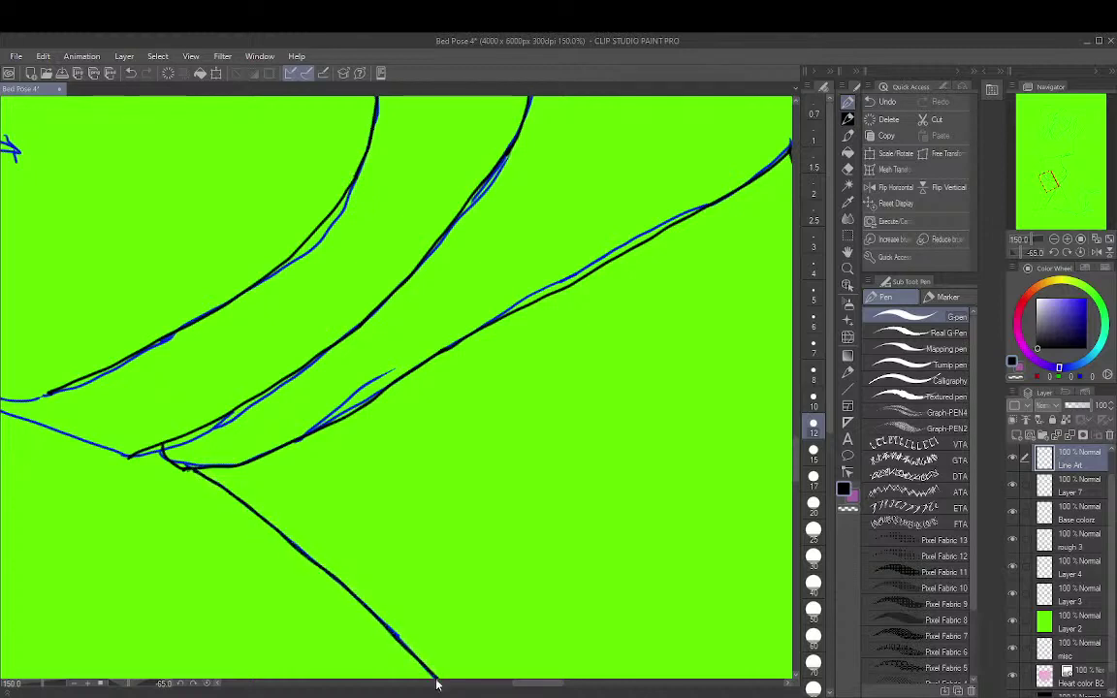
mouse_move(559, 506)
mouse_down()
mouse_move(511, 387)
mouse_move(455, 170)
mouse_up()
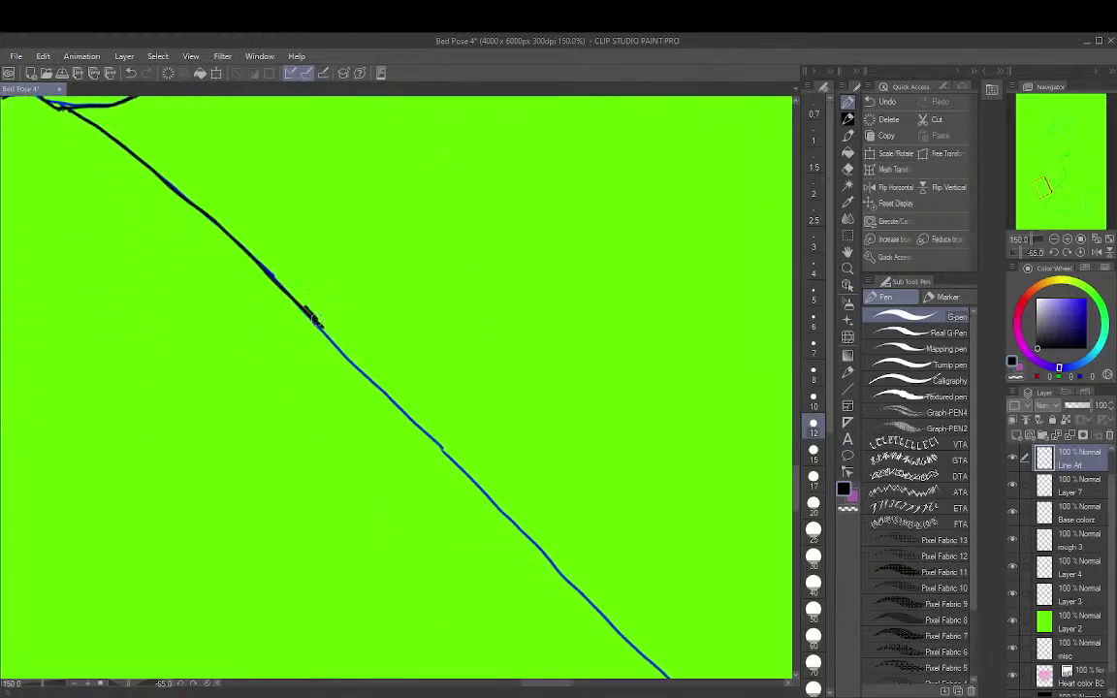
key(ctrl+z)
drag(319, 327, 485, 491)
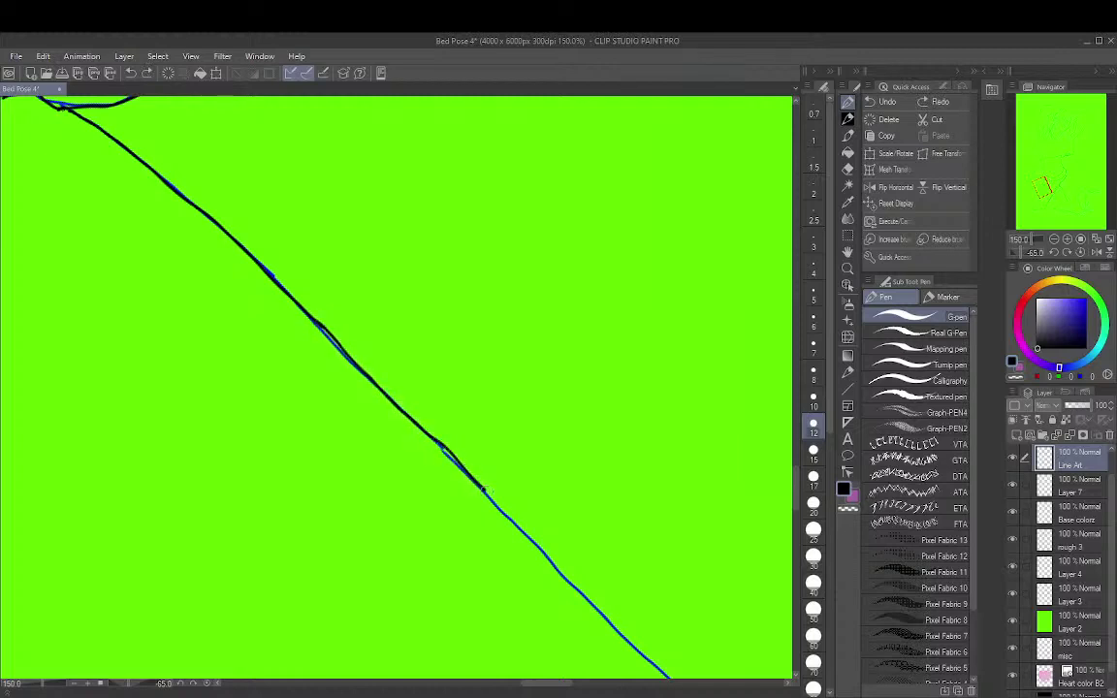
key(ctrl+z)
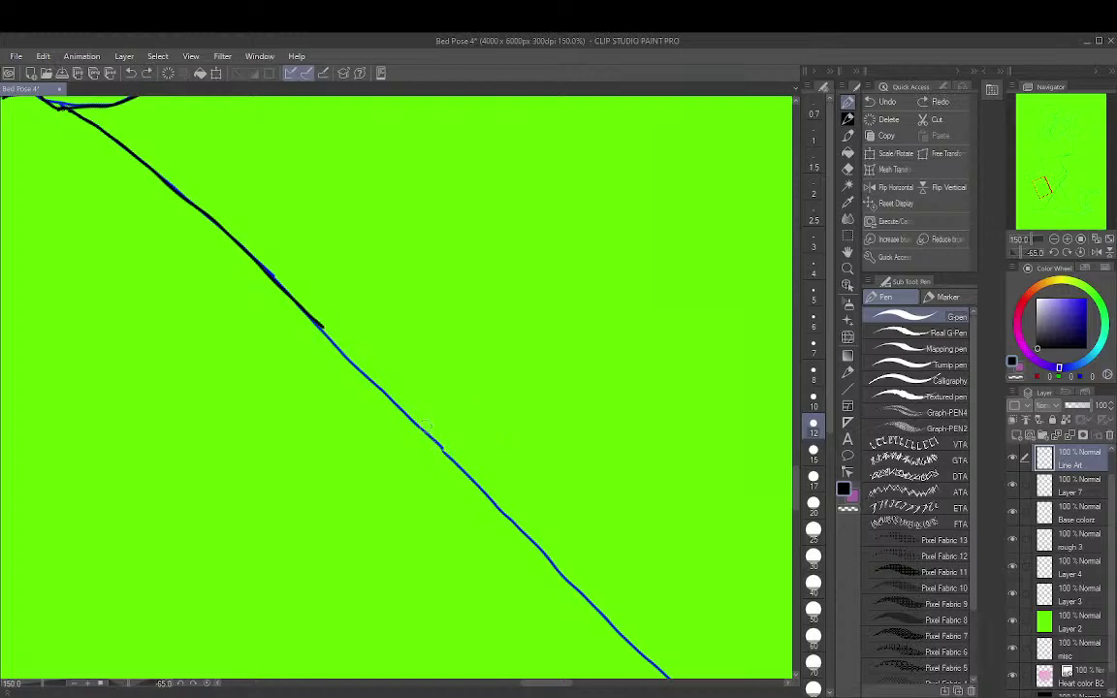
key(e)
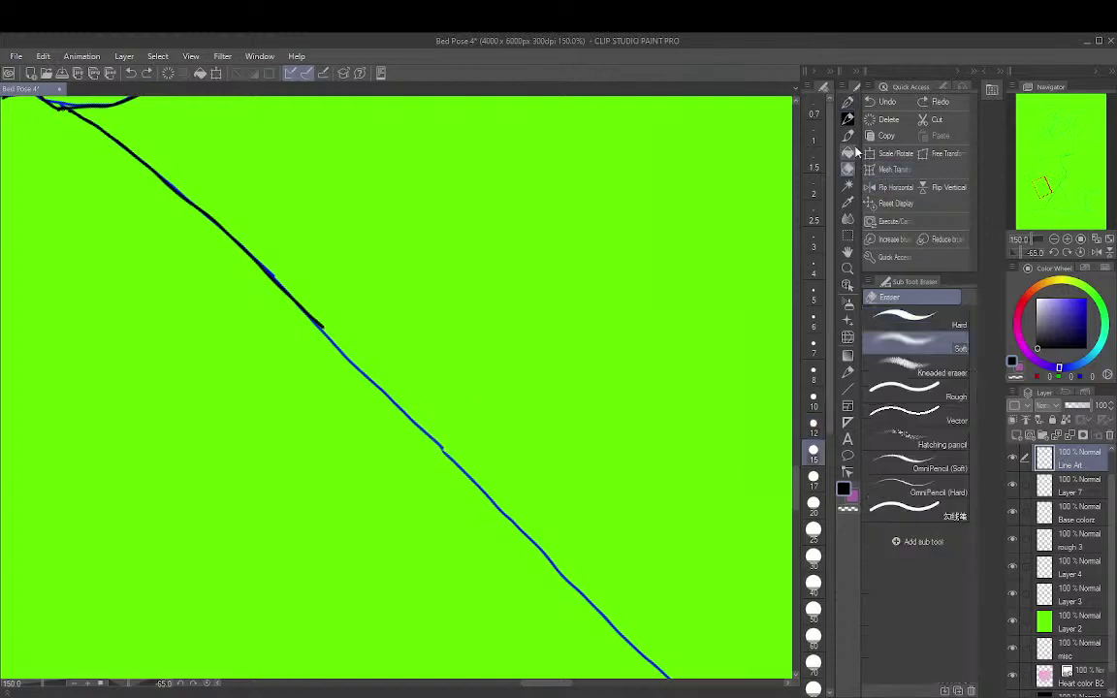
click(319, 301)
key(p)
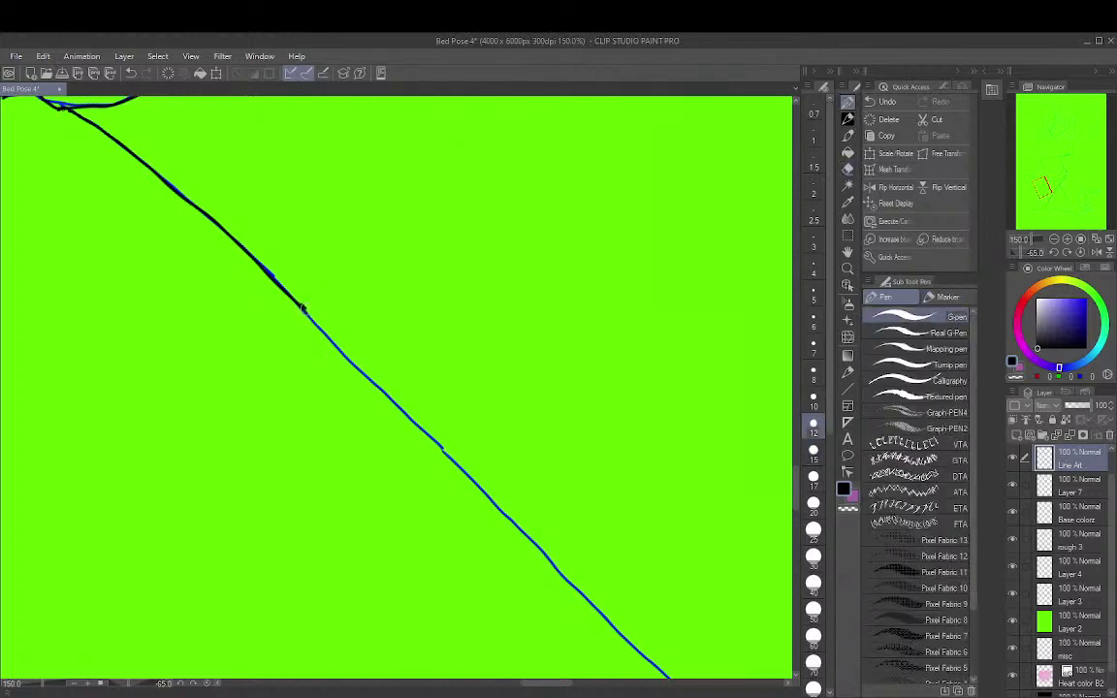
mouse_move(272, 277)
mouse_down()
mouse_move(602, 616)
mouse_move(679, 674)
mouse_up()
Erase the stray end of the outer leg contour with the Soft eraser and ink the next stretch along the blue sketch
drag(646, 416, 436, 95)
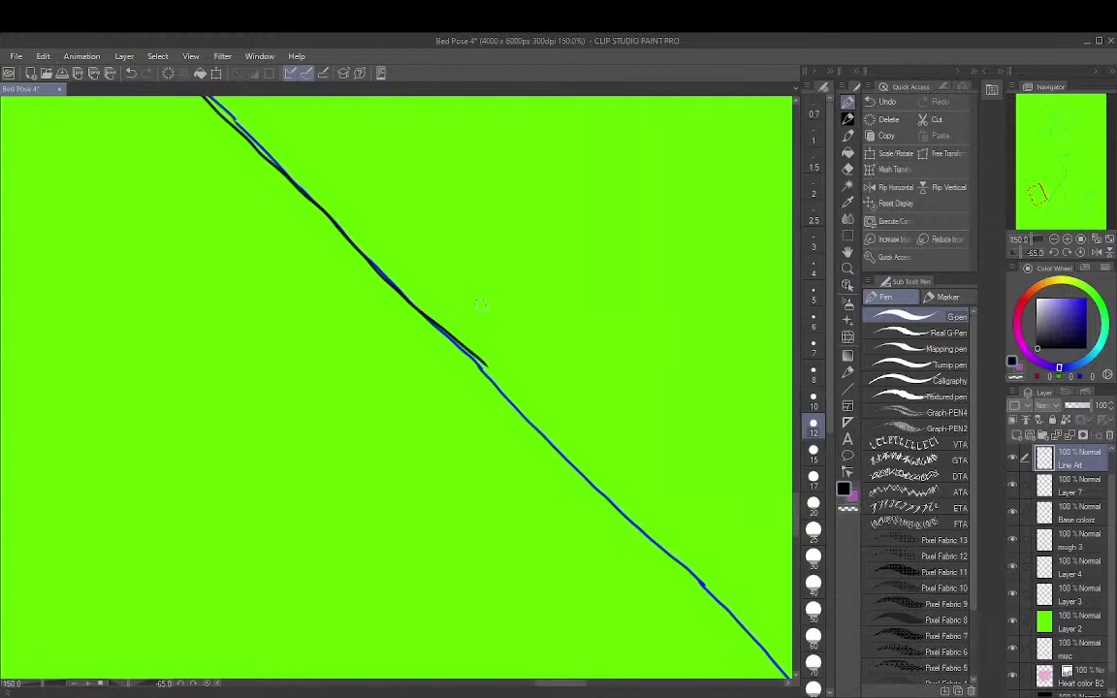
click(848, 169)
mouse_move(464, 346)
mouse_down()
mouse_move(488, 355)
mouse_move(398, 294)
mouse_up()
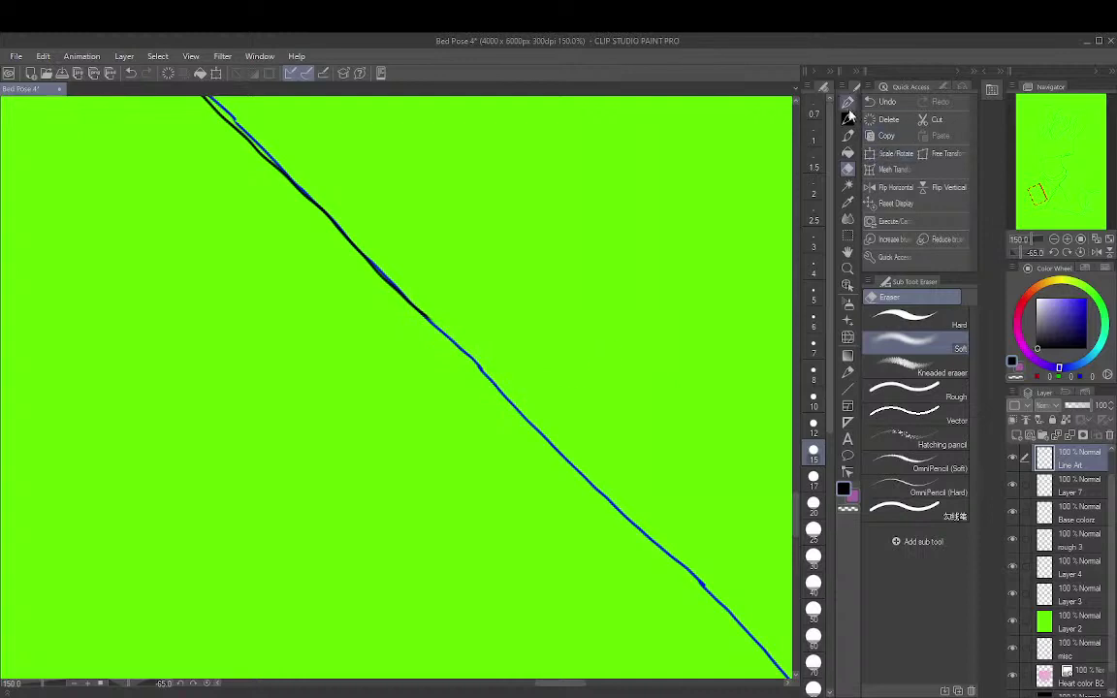
key(p)
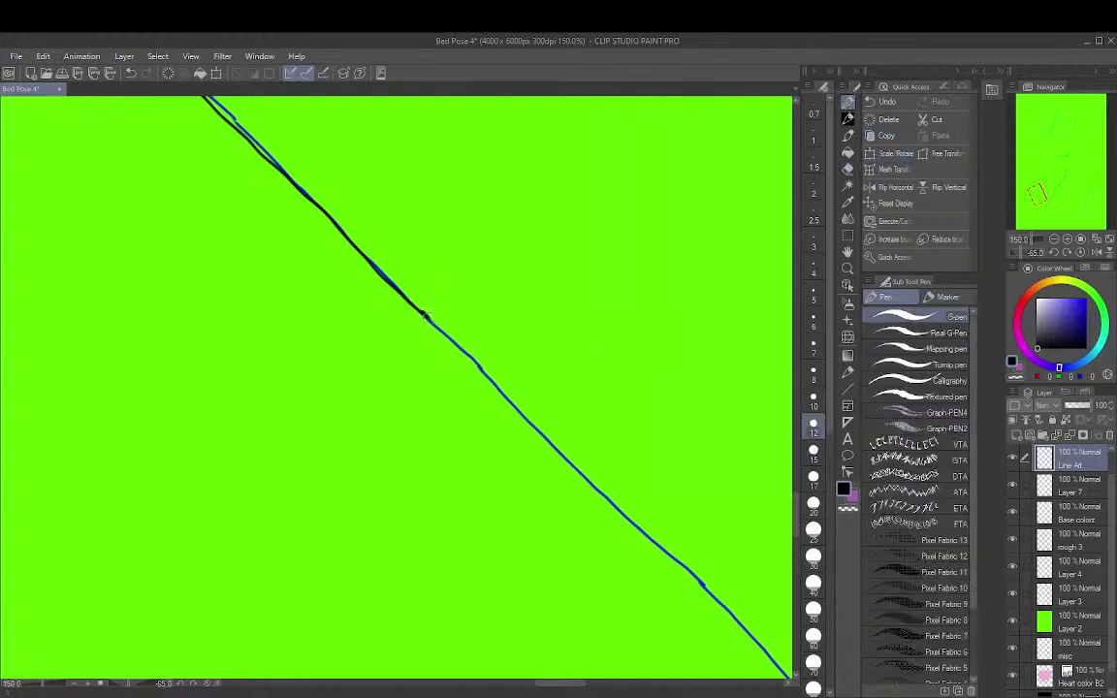
drag(403, 303, 786, 669)
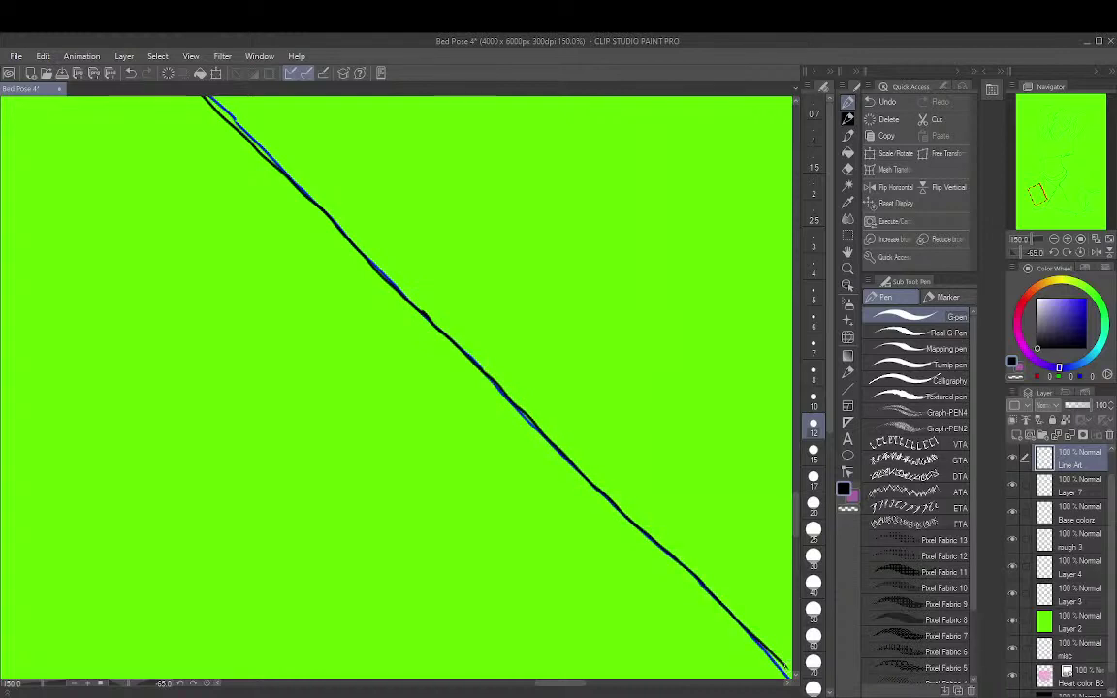
Erase the overshooting tip of the outer leg contour and ink its last curved stretch to the wavy sketch line
mouse_move(700, 411)
mouse_down()
mouse_move(411, 211)
mouse_move(312, 48)
mouse_up()
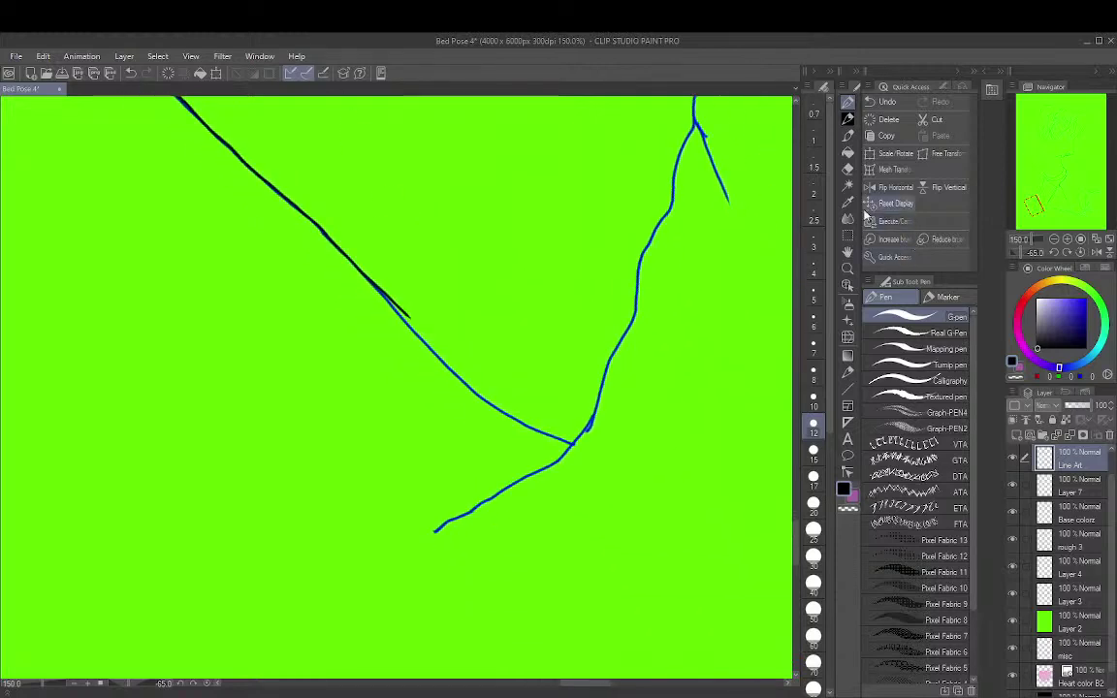
key(e)
drag(408, 316, 367, 289)
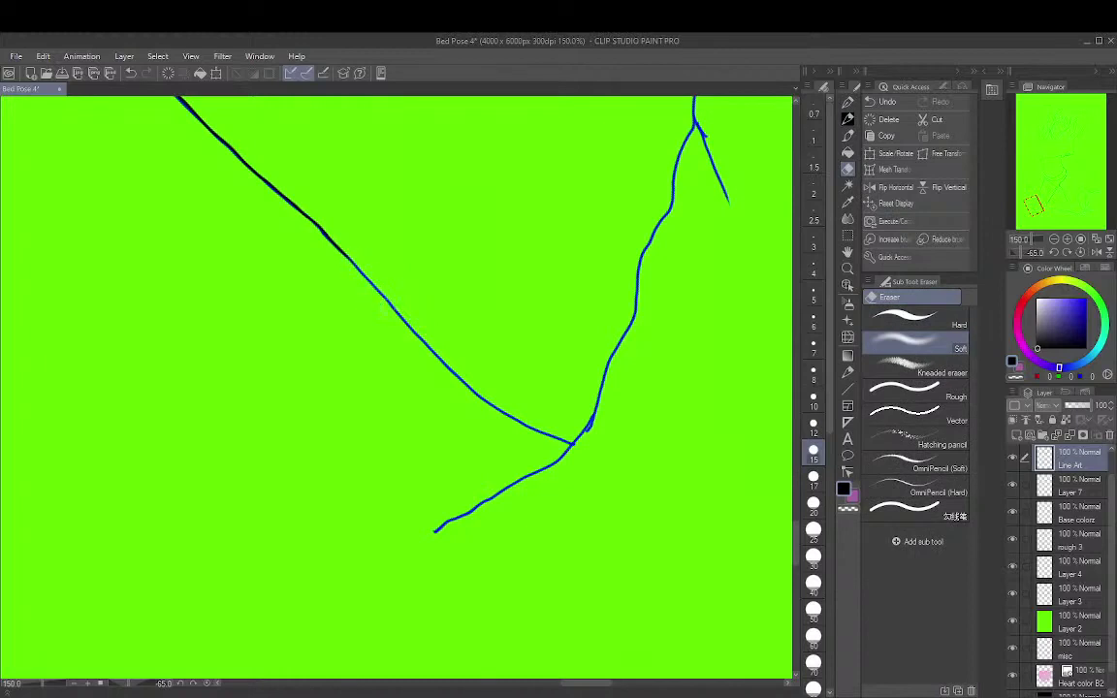
click(849, 116)
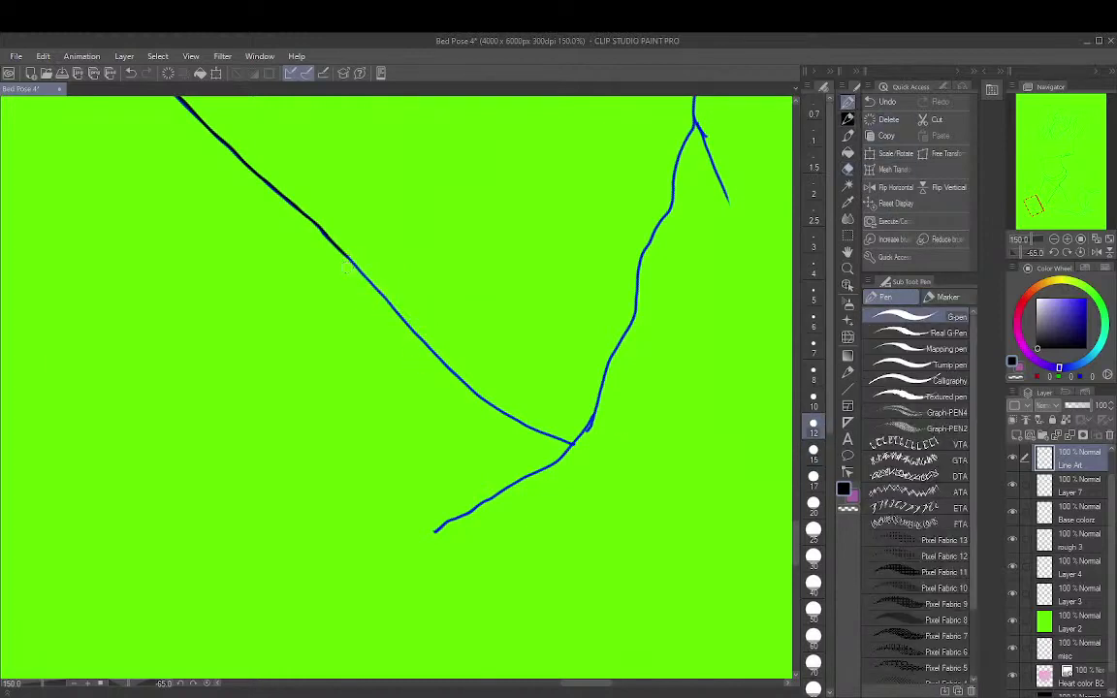
mouse_move(312, 231)
mouse_down()
mouse_move(464, 379)
mouse_move(572, 443)
mouse_up()
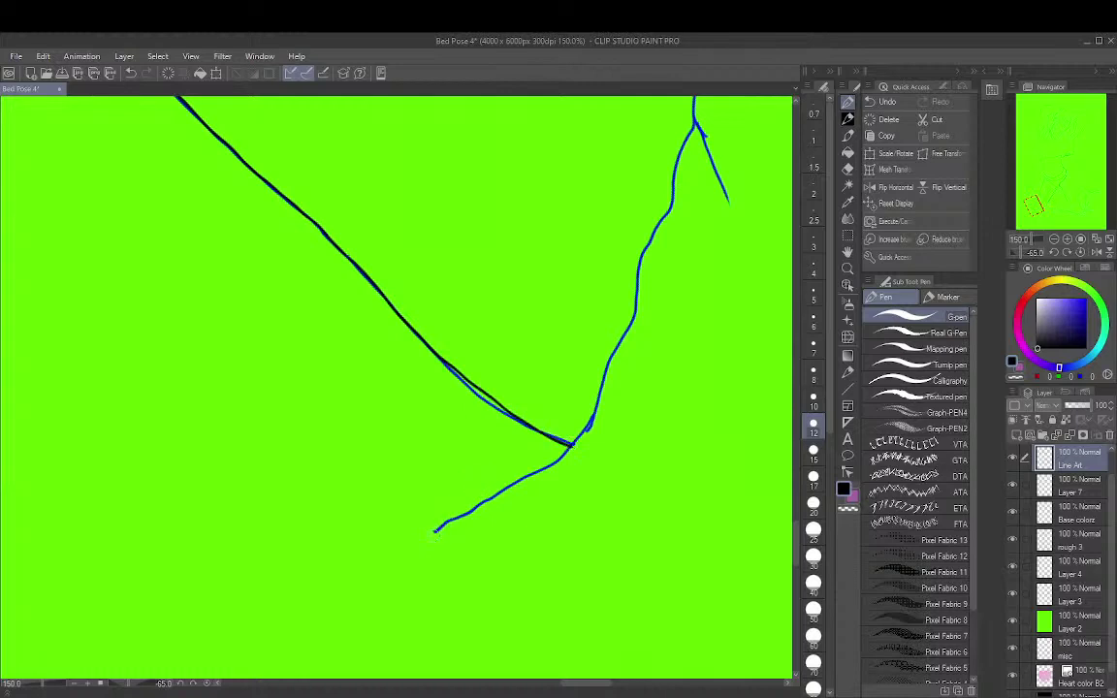
Ink the wavy sketch edge from its tip past the outer leg contour to the fork, and the fork's side branch with the edge rising beyond it
mouse_move(432, 541)
mouse_down()
mouse_move(558, 461)
mouse_move(592, 417)
mouse_move(696, 113)
mouse_up()
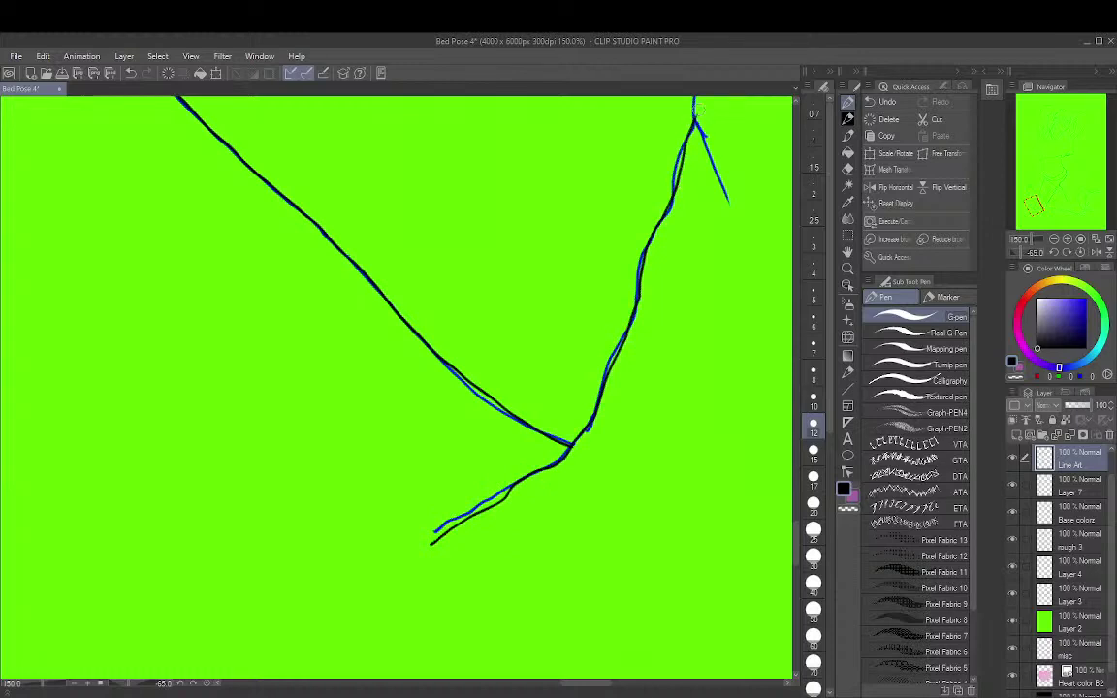
mouse_move(737, 249)
mouse_down()
mouse_move(733, 279)
mouse_move(515, 581)
mouse_move(468, 571)
mouse_up()
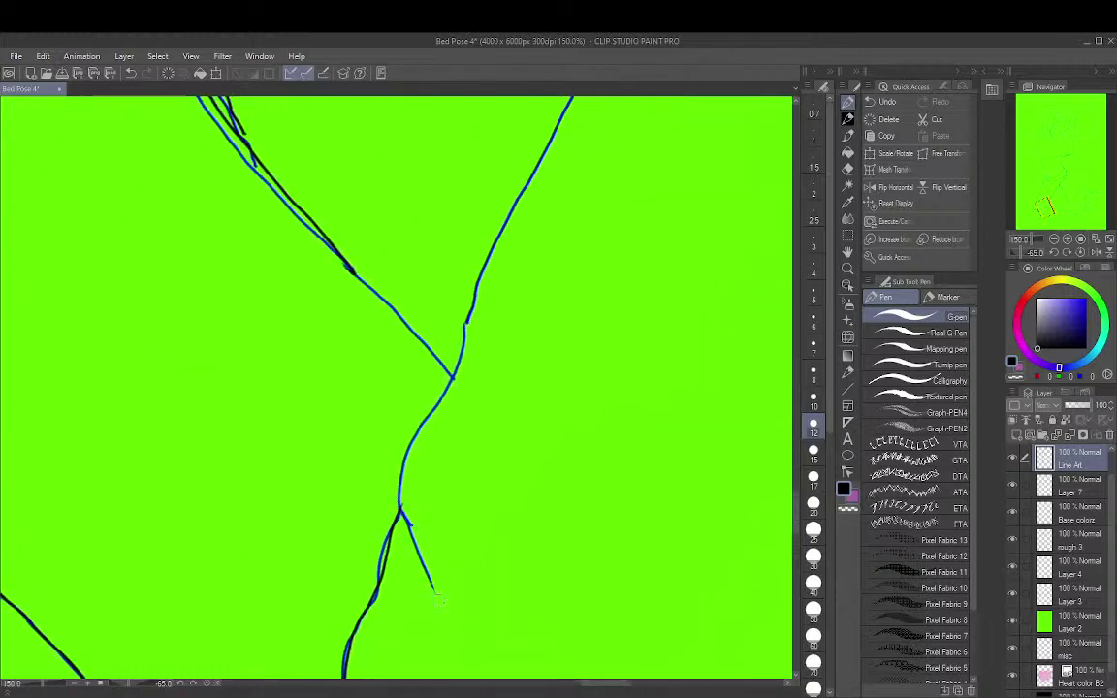
mouse_move(446, 613)
mouse_down()
mouse_move(405, 519)
mouse_move(402, 465)
mouse_move(454, 371)
mouse_move(472, 291)
mouse_move(593, 79)
mouse_up()
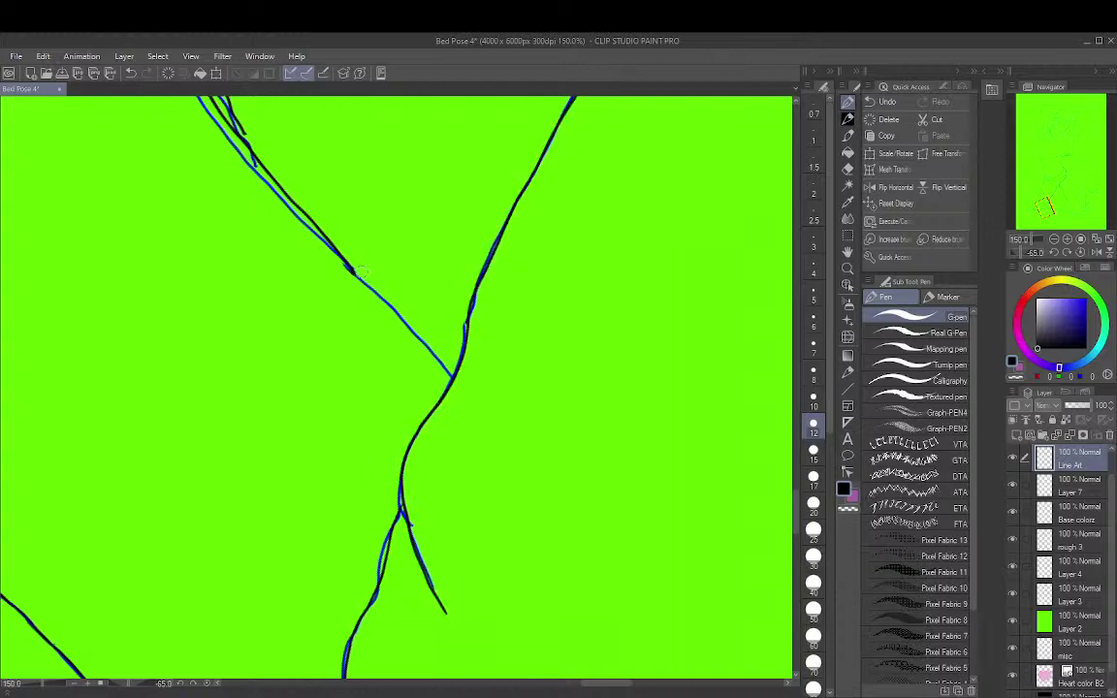
Ink the short connecting line from the end of the inked diagonal contour to the wavy edge, redrawing it once
drag(313, 238, 459, 372)
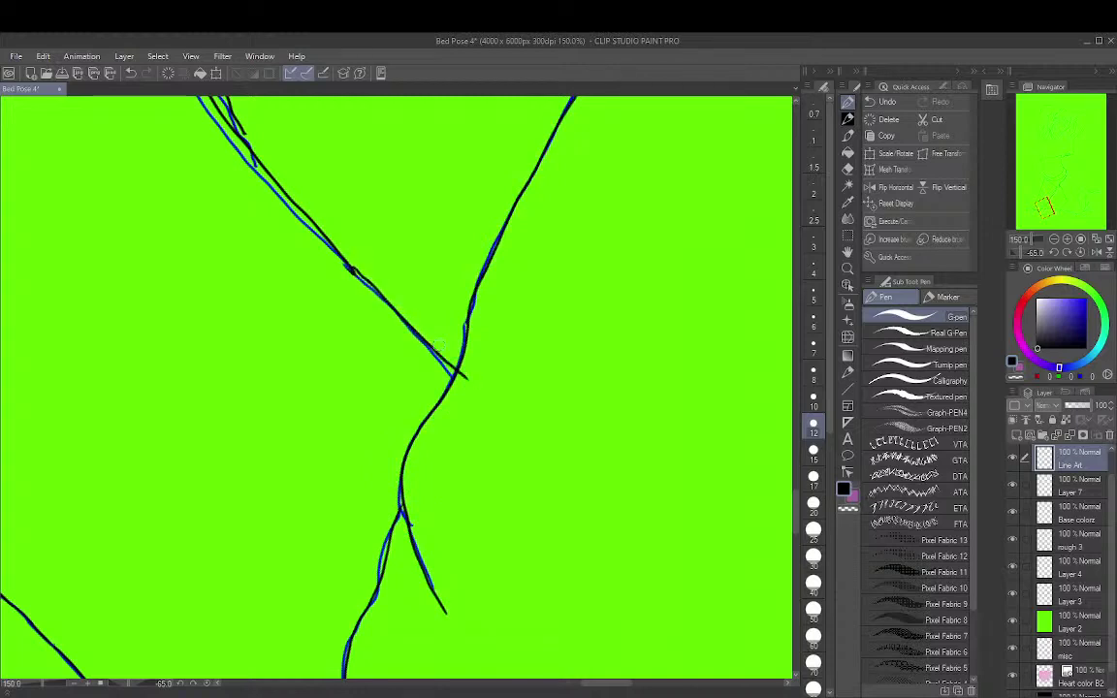
key(ctrl+z)
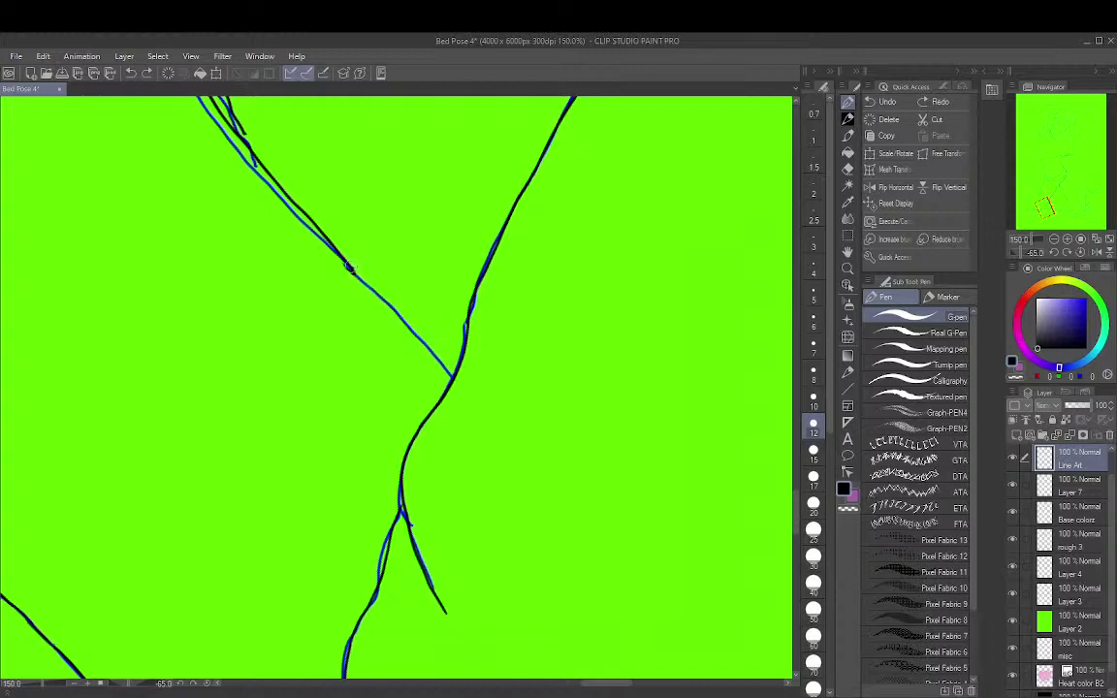
drag(316, 241, 450, 373)
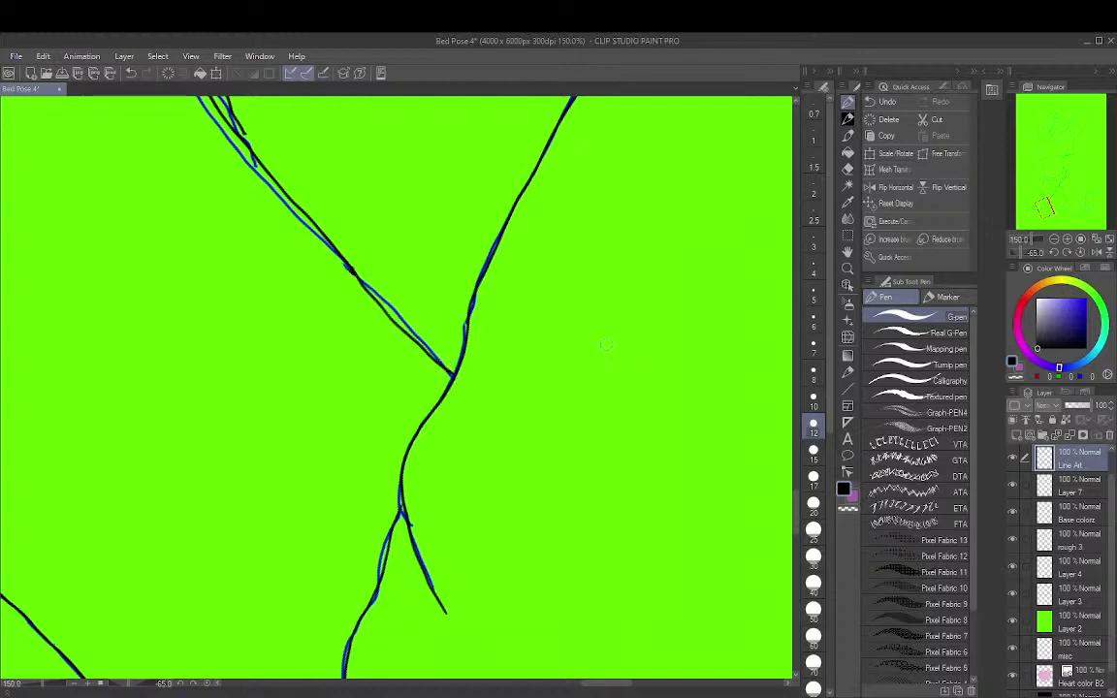
Continue inking the long, nearly straight edge above the wavy section along the blue sketch, redrawing its first stroke
drag(611, 387, 465, 694)
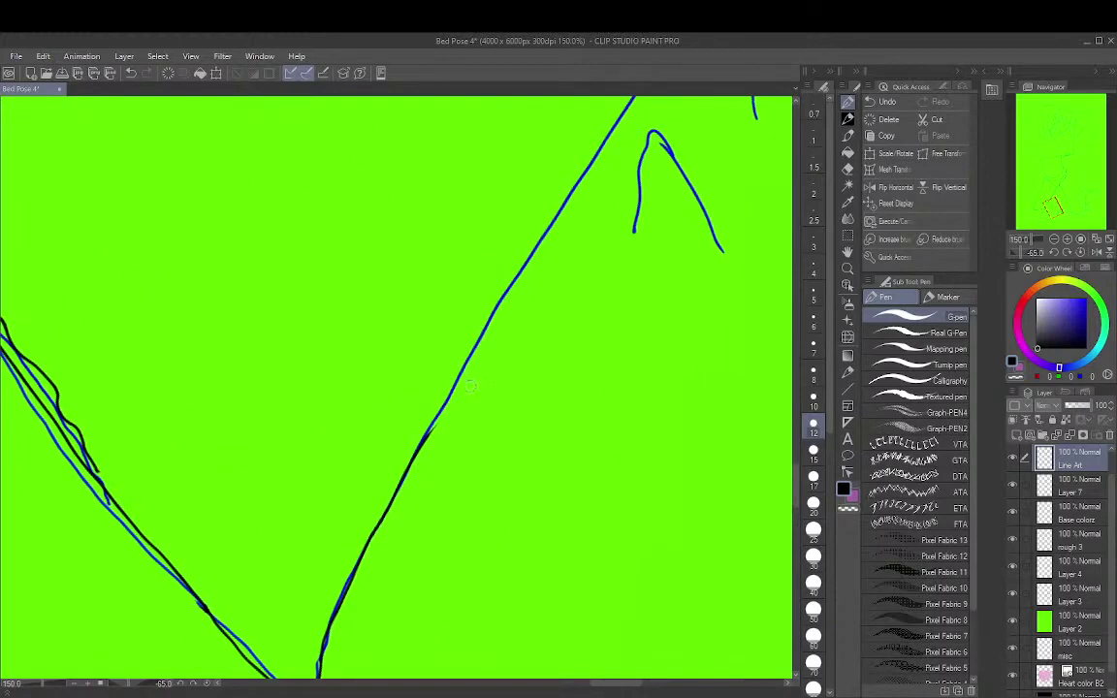
drag(423, 440, 487, 332)
key(ctrl+z)
drag(424, 442, 640, 89)
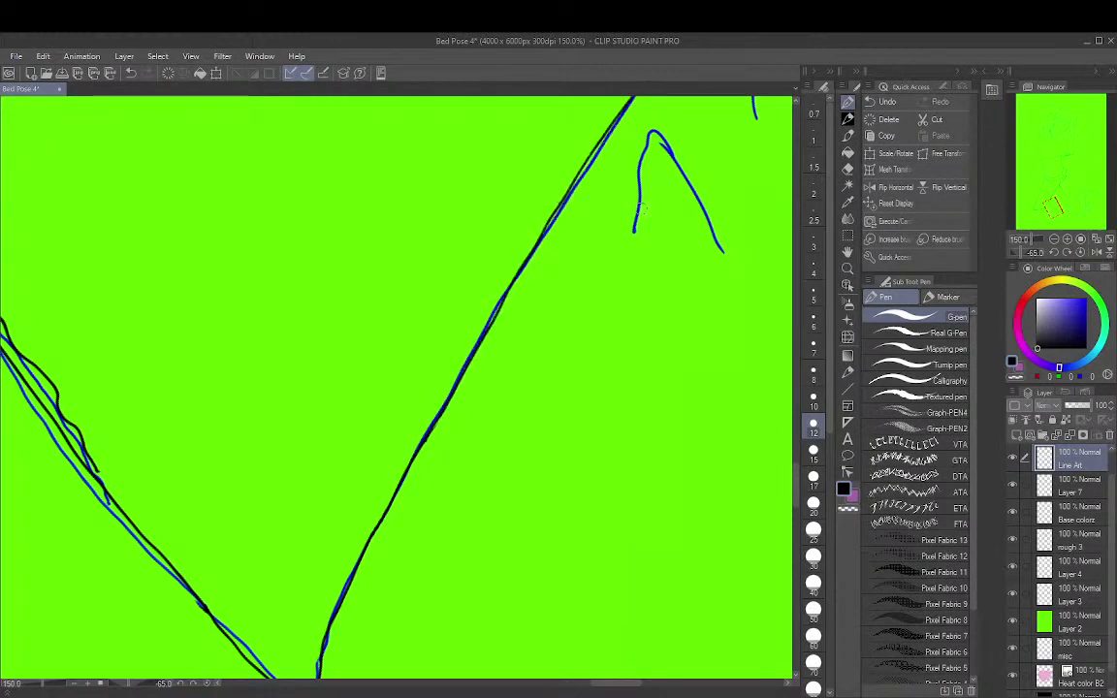
Ink the arch-shaped fold, the two long curved folds meeting at a point, and the next stretch of the diagonal edge beside them
mouse_move(623, 242)
mouse_down()
mouse_move(655, 132)
mouse_move(725, 237)
mouse_move(632, 432)
mouse_move(475, 592)
mouse_move(374, 658)
mouse_up()
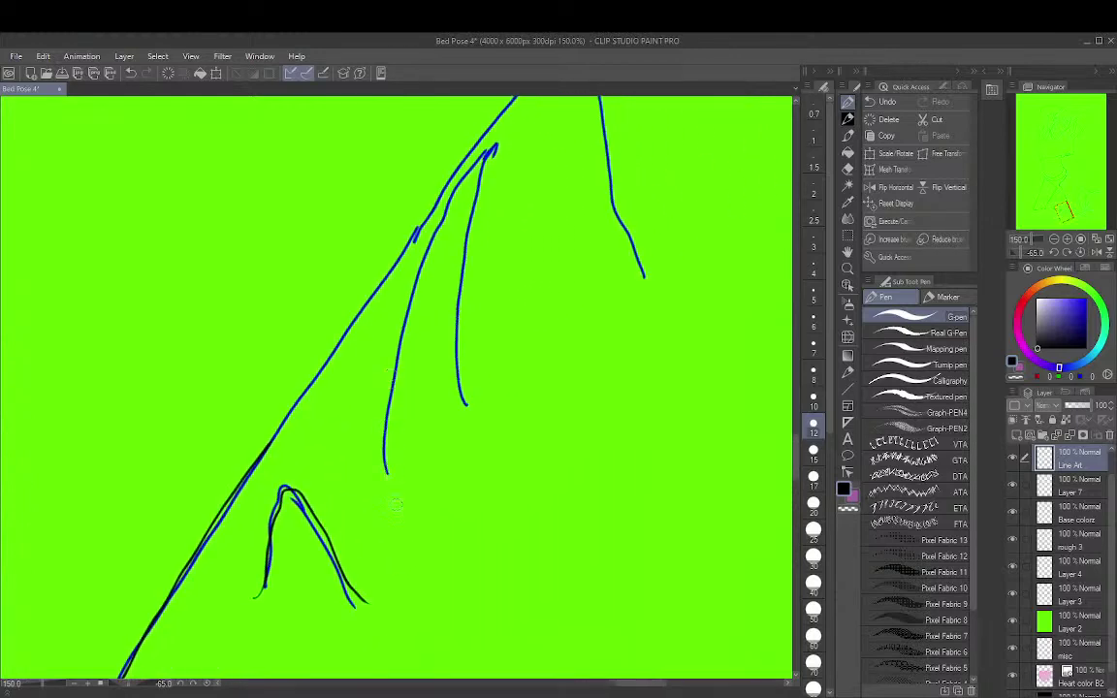
mouse_move(385, 442)
mouse_down()
mouse_move(383, 384)
mouse_move(405, 318)
mouse_move(487, 152)
mouse_up()
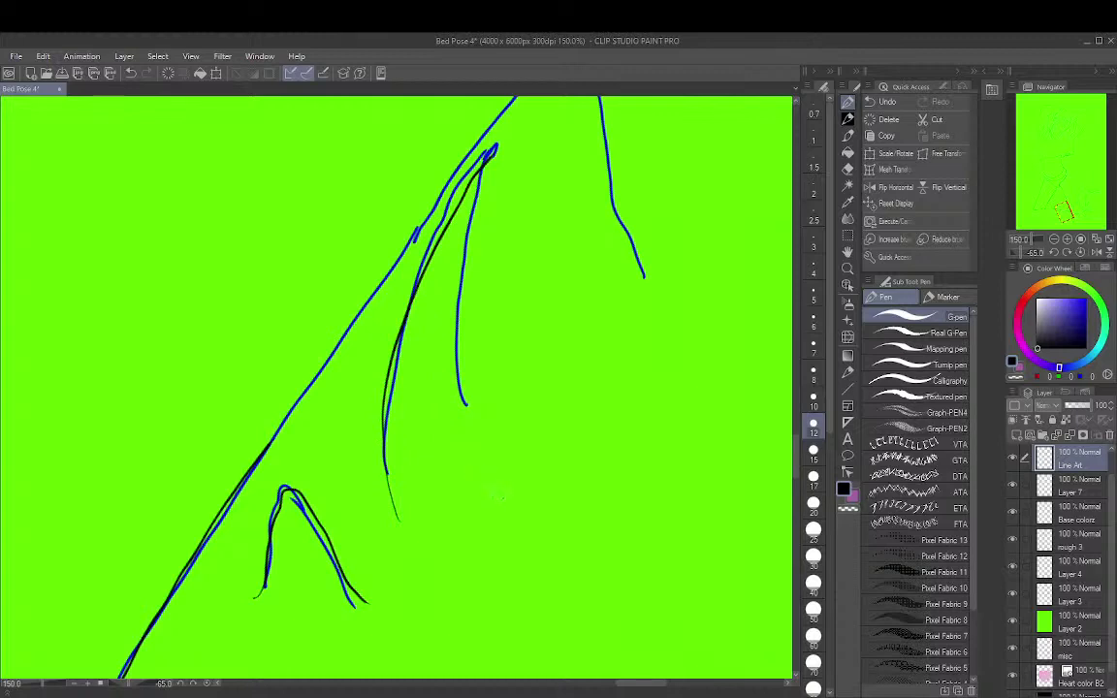
mouse_move(494, 491)
mouse_down()
mouse_move(453, 334)
mouse_move(464, 238)
mouse_move(492, 149)
mouse_up()
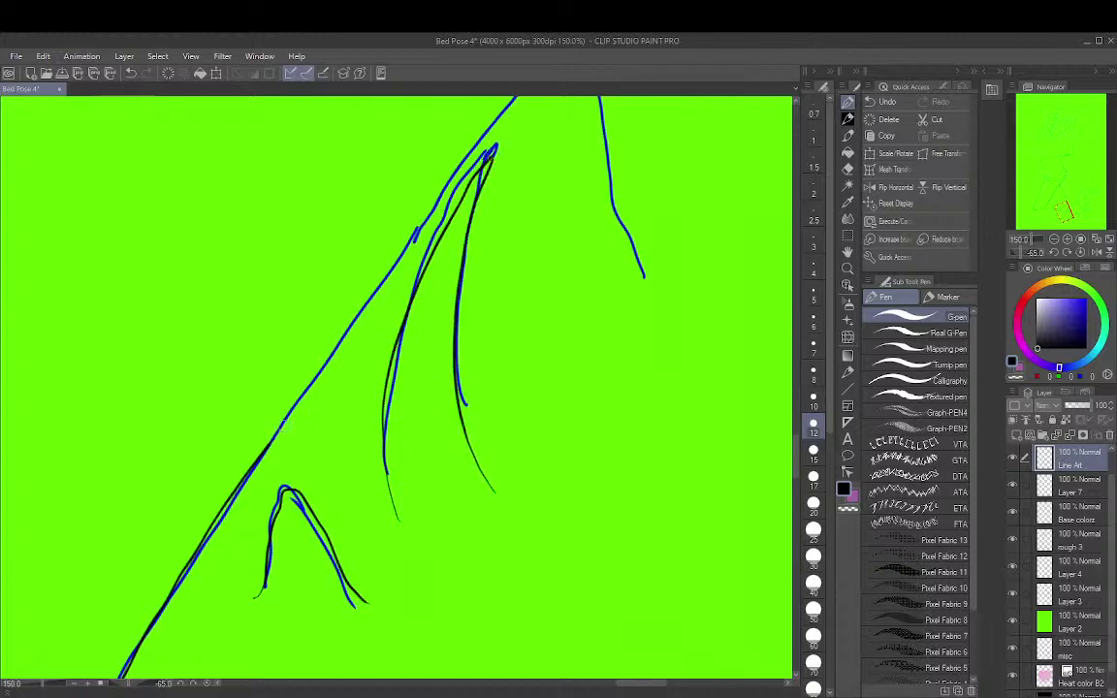
drag(269, 442, 516, 96)
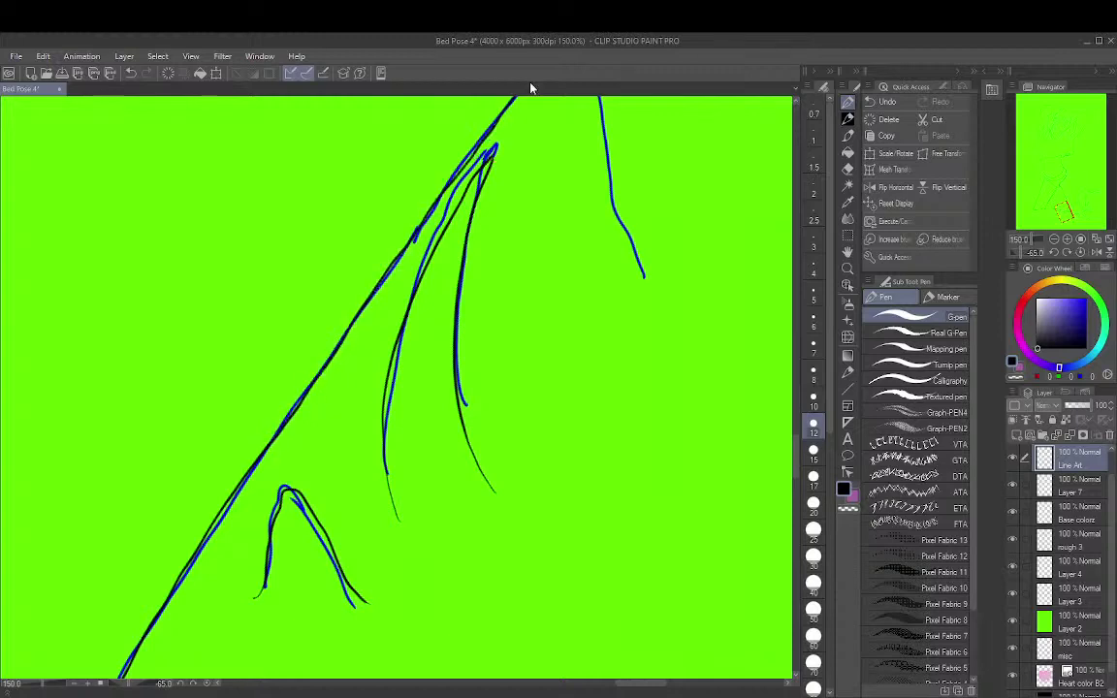
Ink the diagonal edge up to its first rounded bump, then the bump and the folds hanging from both of its ends
mouse_move(715, 245)
mouse_down()
mouse_move(638, 444)
mouse_move(625, 526)
mouse_up()
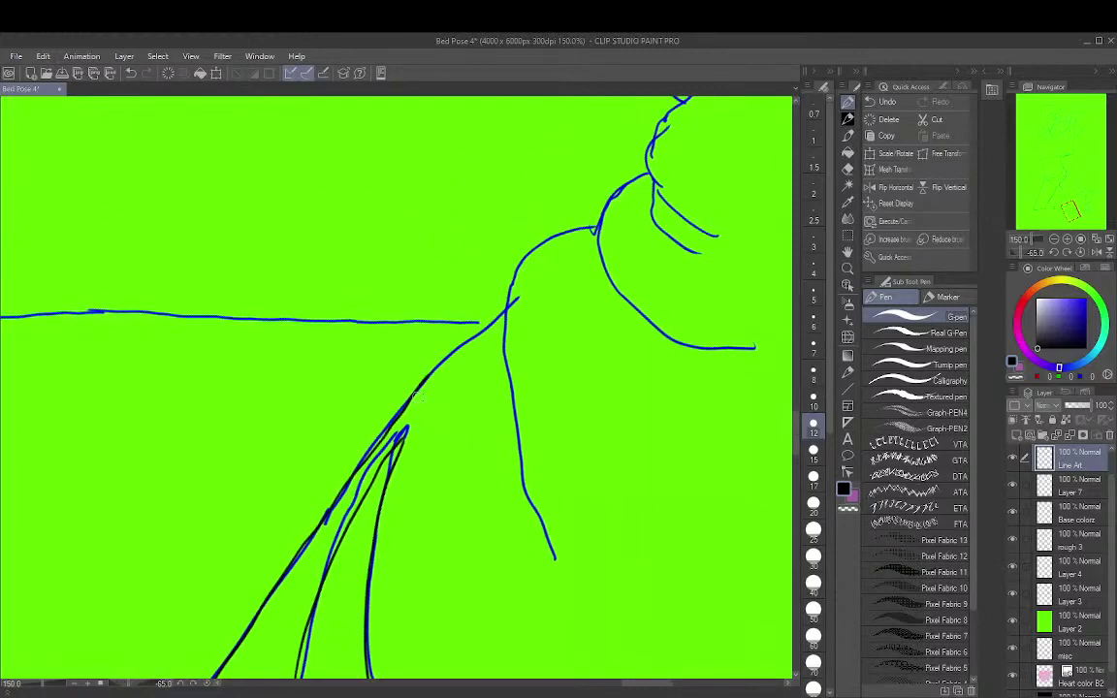
drag(412, 392, 506, 285)
mouse_move(551, 570)
mouse_down()
mouse_move(527, 488)
mouse_move(500, 317)
mouse_move(520, 260)
mouse_move(550, 233)
mouse_move(607, 223)
mouse_move(614, 233)
mouse_move(598, 231)
mouse_move(633, 305)
mouse_move(725, 363)
mouse_up()
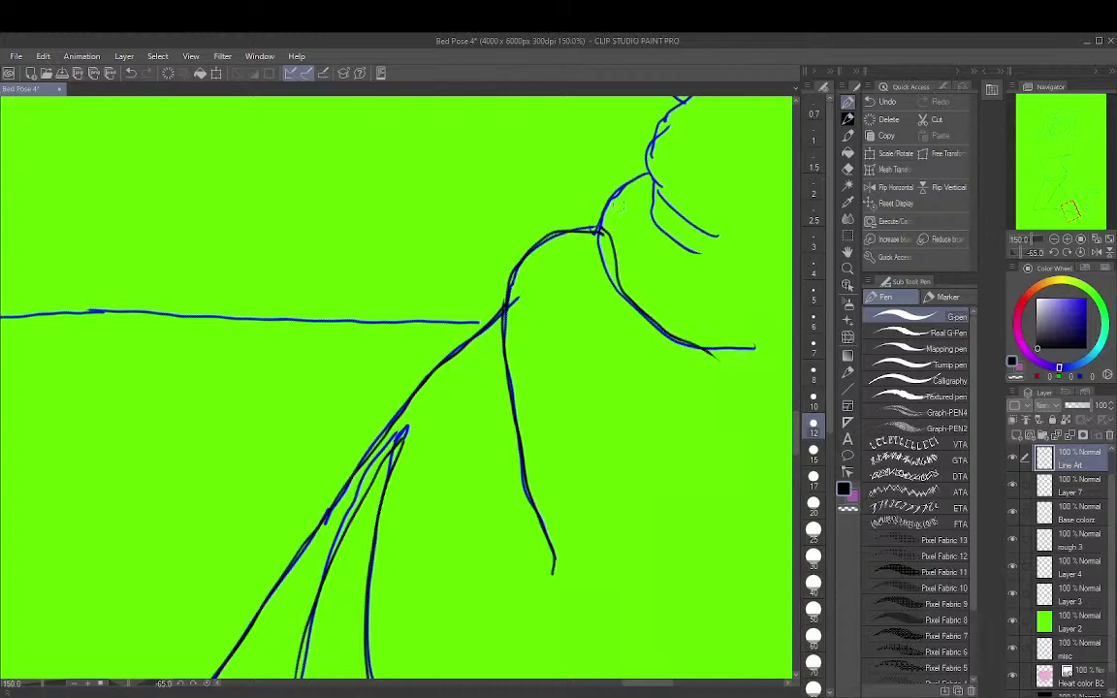
Ink the next two small bumps of the edge with the curved fold trailing from each, redrawing the misplaced strokes
drag(599, 229, 654, 181)
key(ctrl+z)
mouse_move(656, 182)
mouse_down()
mouse_move(704, 223)
mouse_move(719, 276)
mouse_move(762, 296)
mouse_up()
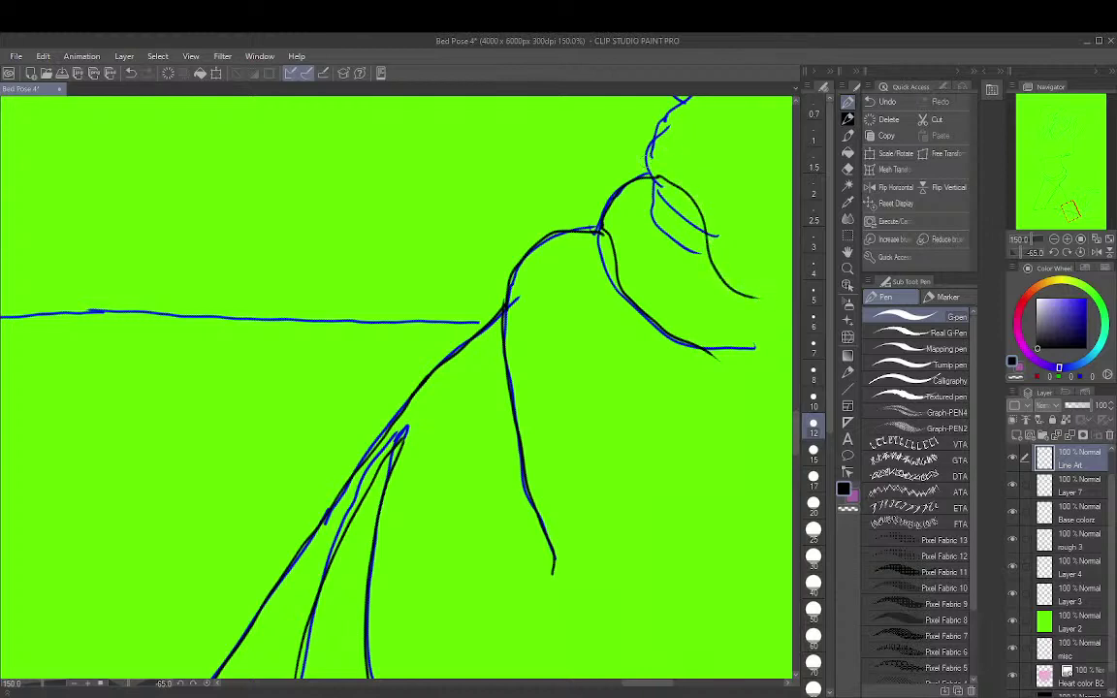
mouse_move(647, 163)
mouse_down()
mouse_move(655, 128)
mouse_move(686, 101)
mouse_up()
key(ctrl+z)
mouse_move(701, 182)
mouse_down()
mouse_move(699, 225)
mouse_move(591, 409)
mouse_move(435, 595)
mouse_move(400, 534)
mouse_move(457, 493)
mouse_move(550, 488)
mouse_up()
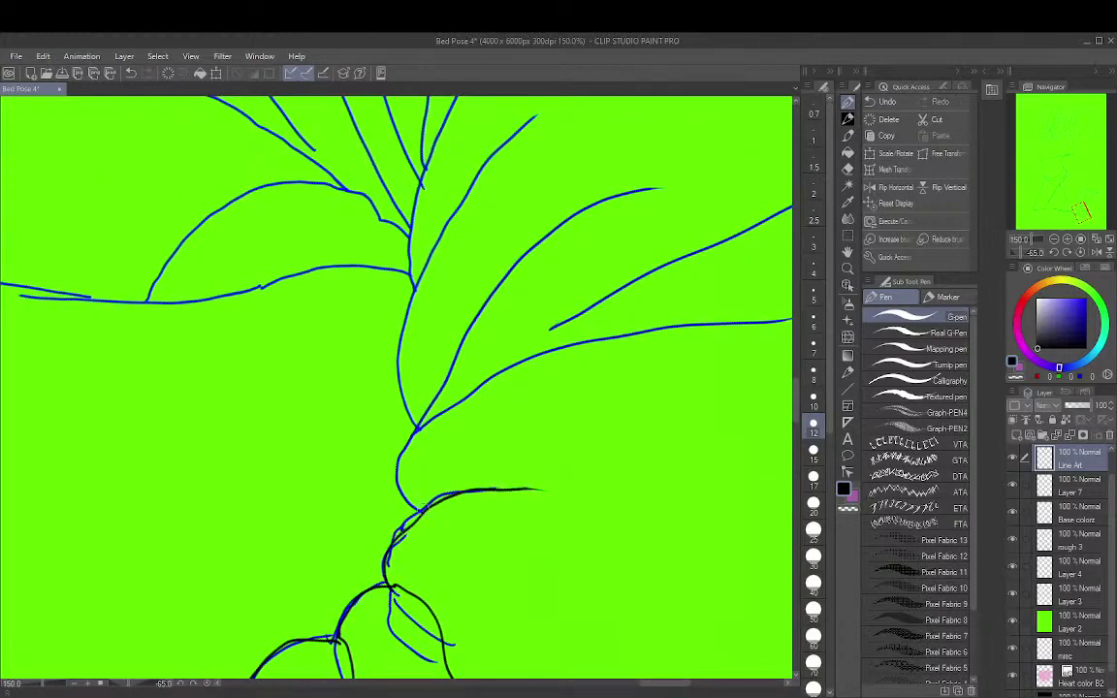
Ink the remaining bumps up the edge together with the three long folds branching off them
mouse_move(419, 506)
mouse_down()
mouse_move(398, 461)
mouse_move(409, 434)
mouse_move(475, 381)
mouse_move(566, 343)
mouse_move(790, 317)
mouse_up()
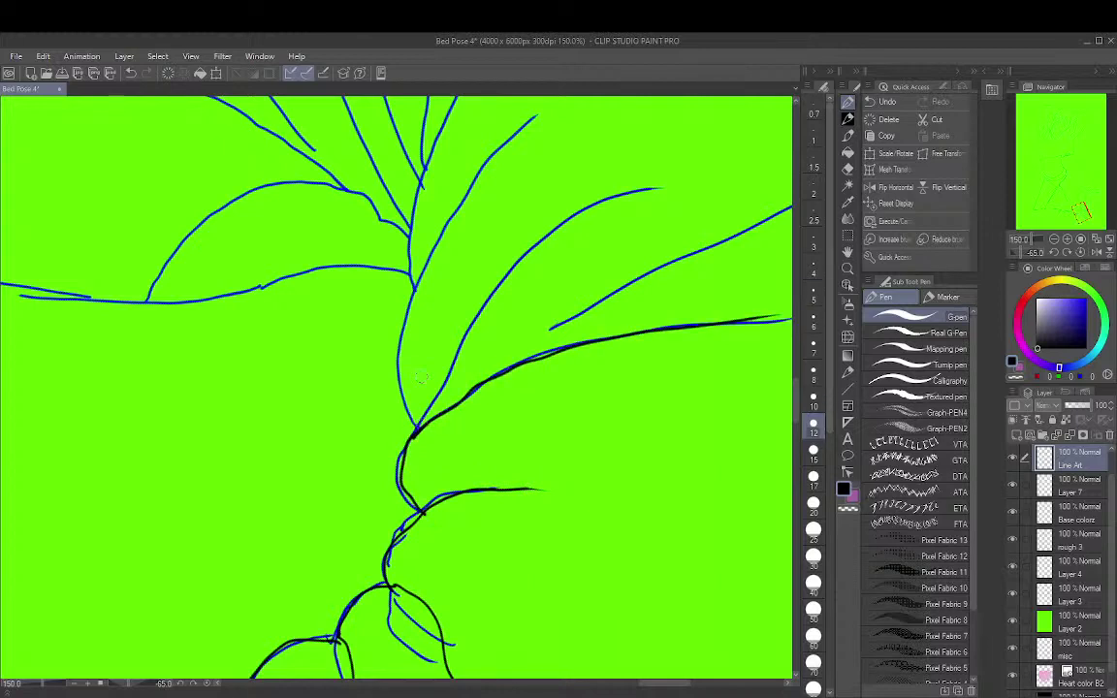
mouse_move(418, 427)
mouse_down()
mouse_move(399, 386)
mouse_move(411, 285)
mouse_move(478, 167)
mouse_move(548, 96)
mouse_up()
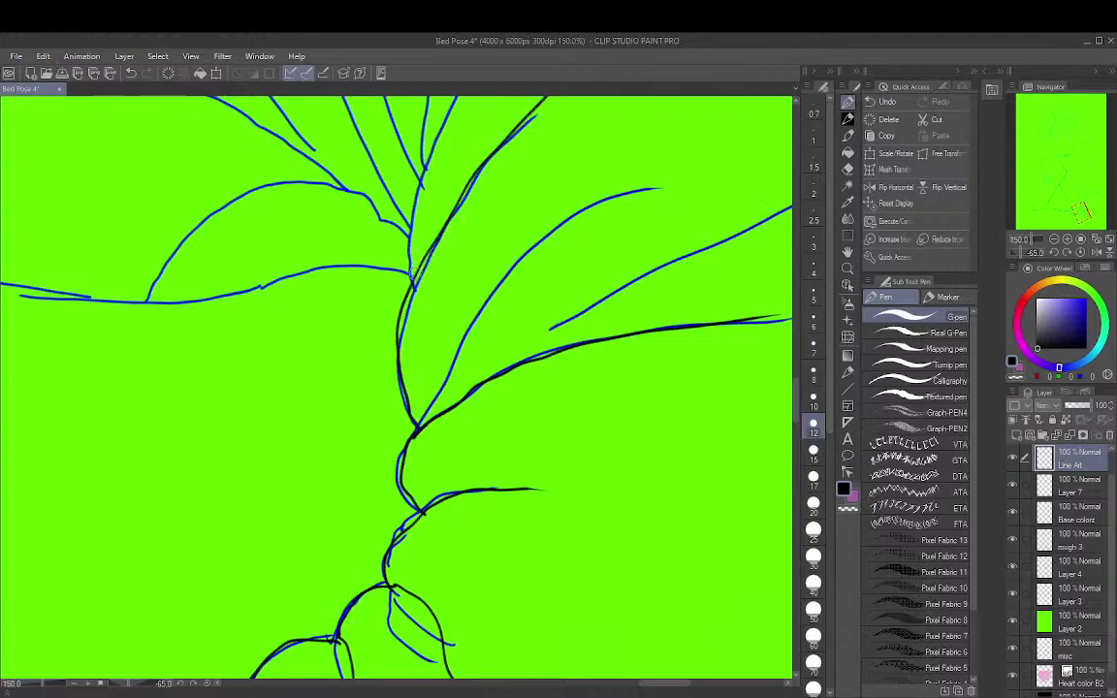
mouse_move(412, 281)
mouse_down()
mouse_move(423, 179)
mouse_move(458, 97)
mouse_up()
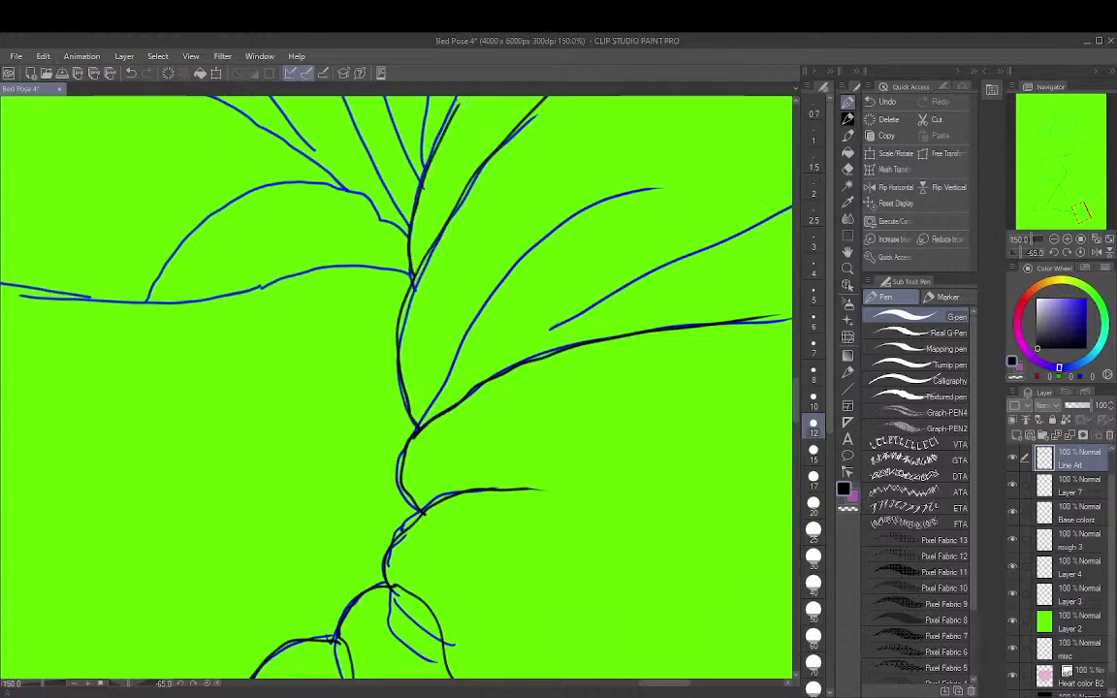
Ink the curved end of the large rounded shape further up the sketch, redrawing the stroke once
mouse_move(579, 317)
mouse_down()
mouse_move(673, 332)
mouse_move(770, 321)
mouse_move(718, 441)
mouse_move(951, 520)
mouse_up()
drag(536, 324, 939, 504)
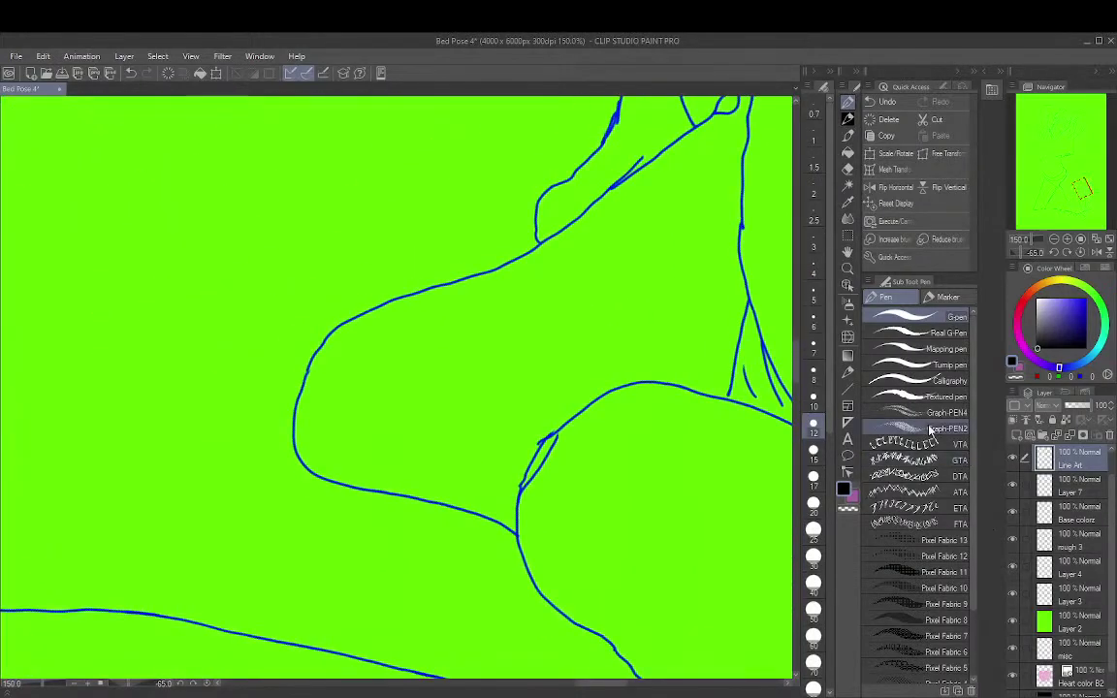
mouse_move(672, 341)
mouse_down()
mouse_move(434, 627)
mouse_move(529, 544)
mouse_move(551, 449)
mouse_move(688, 189)
mouse_move(563, 533)
mouse_move(656, 311)
mouse_move(720, 217)
mouse_move(564, 275)
mouse_move(456, 468)
mouse_up()
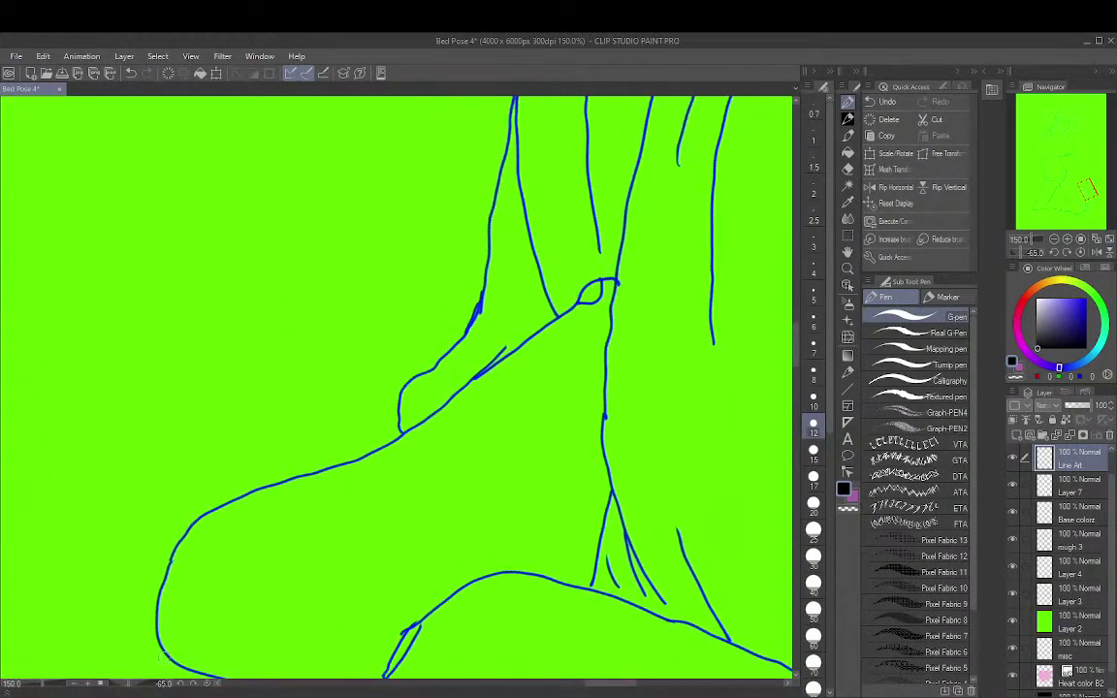
mouse_move(165, 656)
mouse_down()
mouse_move(156, 592)
mouse_move(172, 541)
mouse_move(196, 526)
mouse_up()
key(ctrl+z)
mouse_move(206, 516)
mouse_down()
mouse_move(180, 533)
mouse_move(158, 577)
mouse_move(167, 650)
mouse_up()
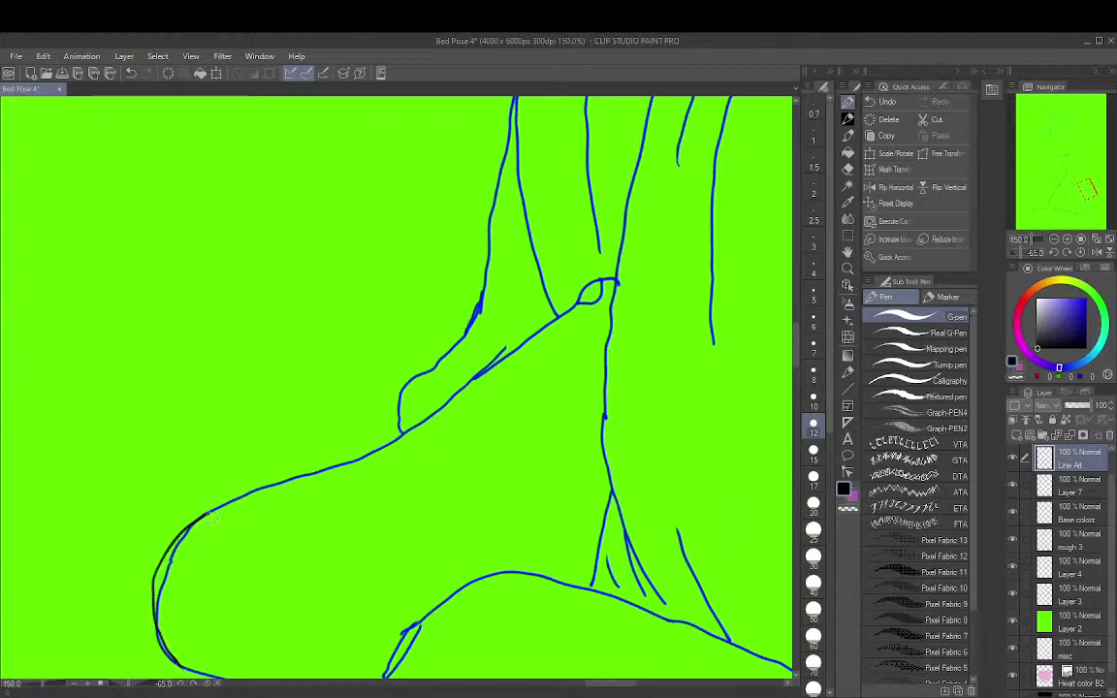
Ink the upper contour of the rounded shape from its curved end up to the small loop, redrawing the first stroke
drag(207, 514, 261, 495)
key(ctrl+z)
mouse_move(208, 513)
mouse_down()
mouse_move(444, 407)
mouse_move(613, 275)
mouse_up()
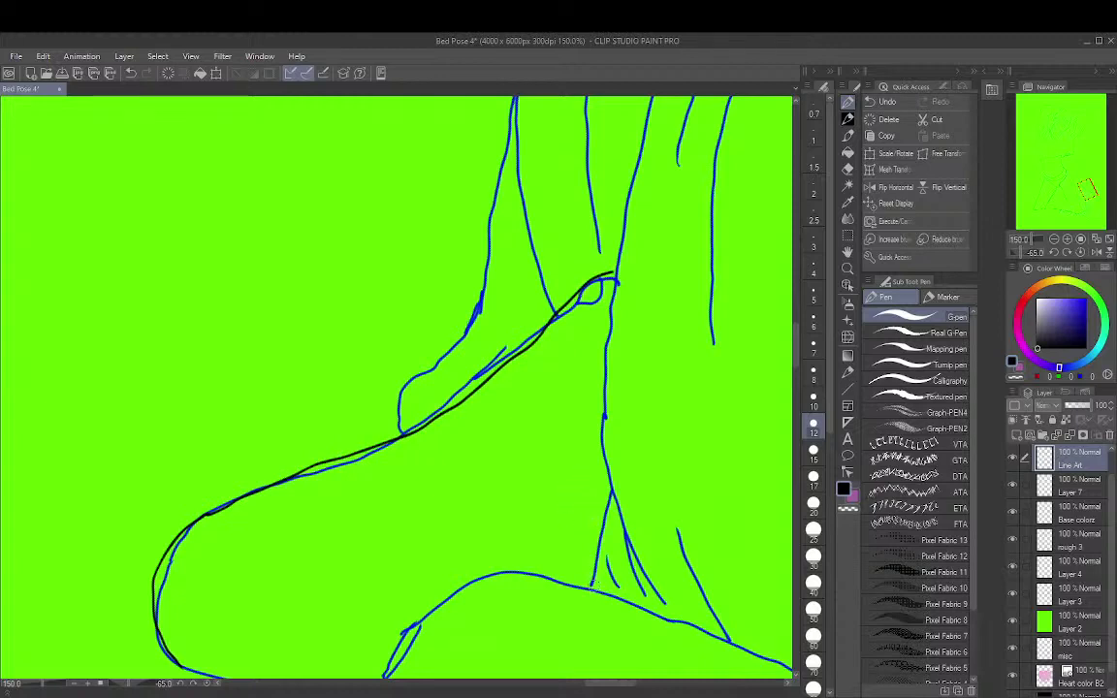
Ink the two forked fold lines above the neighbouring contour and the long vertical line rising from the fork past the small loop
drag(592, 588, 612, 496)
drag(680, 619, 626, 536)
mouse_move(609, 456)
mouse_down()
mouse_move(614, 267)
mouse_move(648, 141)
mouse_move(640, 89)
mouse_up()
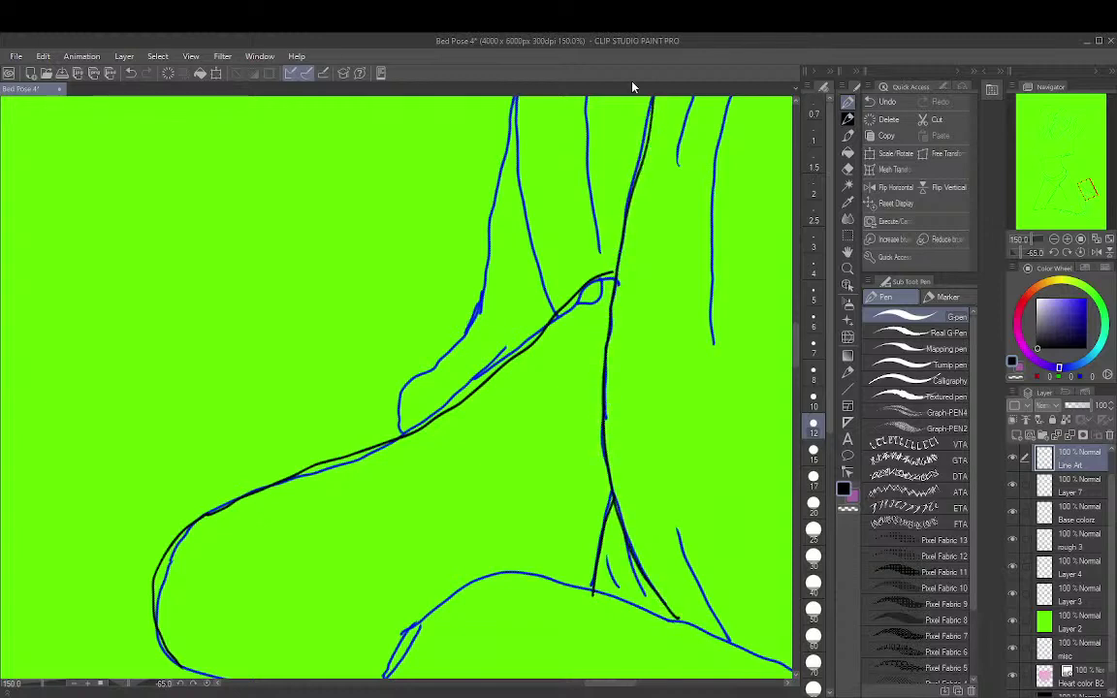
Ink the folds rising from the rounded shape's upper contour, including the bumped outer edge, and the three separate folds beside the vertical line
mouse_move(558, 311)
mouse_down()
mouse_move(531, 235)
mouse_move(515, 99)
mouse_up()
mouse_move(405, 433)
mouse_down()
mouse_move(403, 389)
mouse_move(455, 349)
mouse_move(477, 308)
mouse_move(514, 97)
mouse_up()
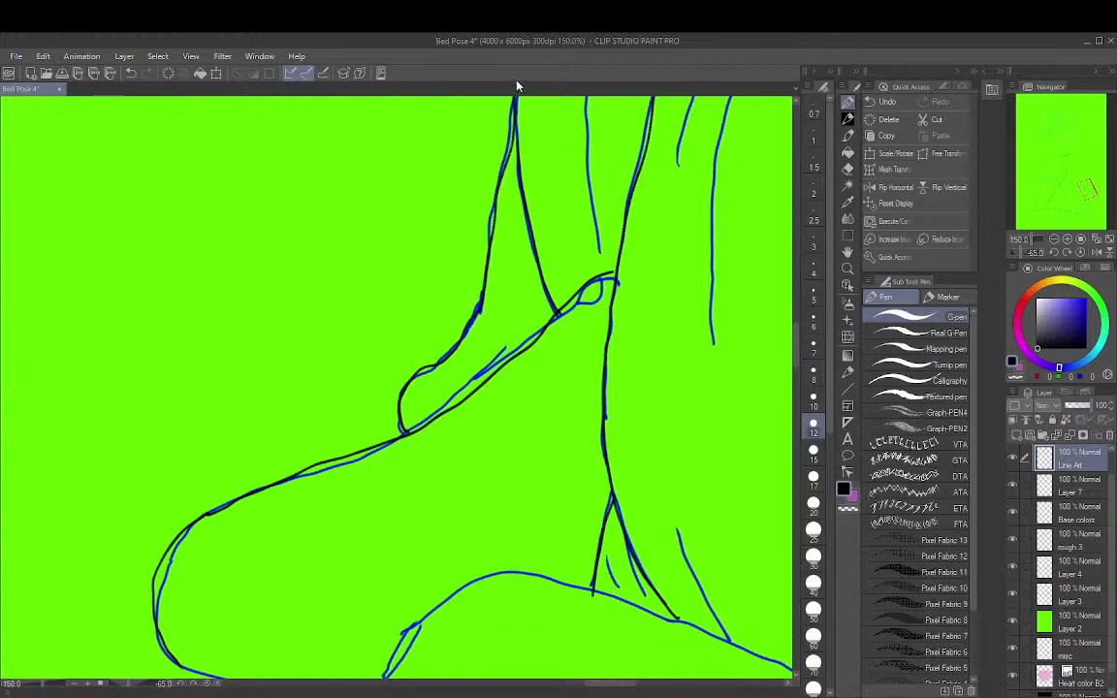
drag(601, 250, 589, 94)
mouse_move(718, 344)
mouse_down()
mouse_move(716, 174)
mouse_move(739, 93)
mouse_up()
drag(680, 163, 692, 96)
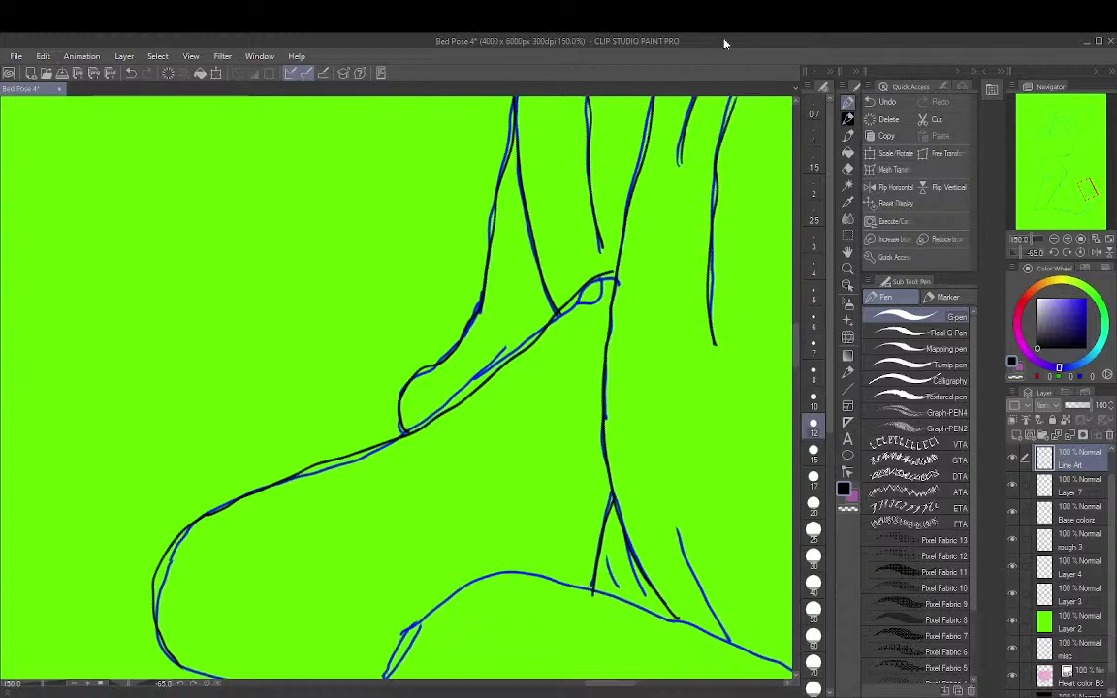
Ink the underside of the rounded shape to its junction with the neighbouring contour, redrawing it, and start that contour's downward stretch
drag(707, 376, 718, 36)
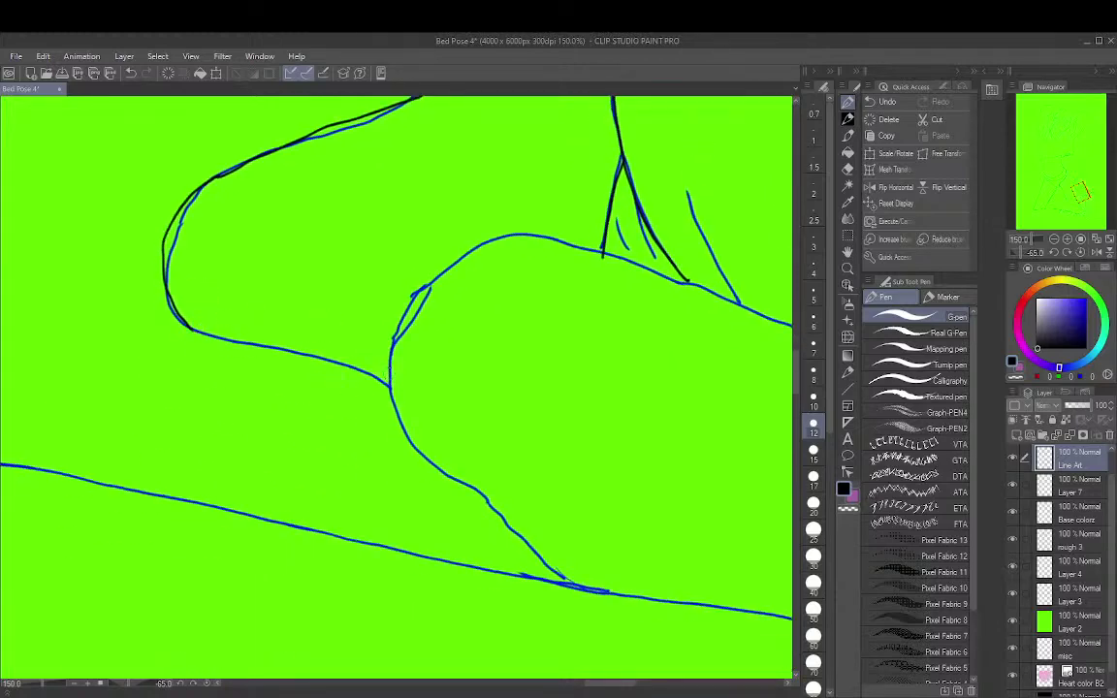
mouse_move(393, 390)
mouse_down()
mouse_move(345, 362)
mouse_move(193, 327)
mouse_up()
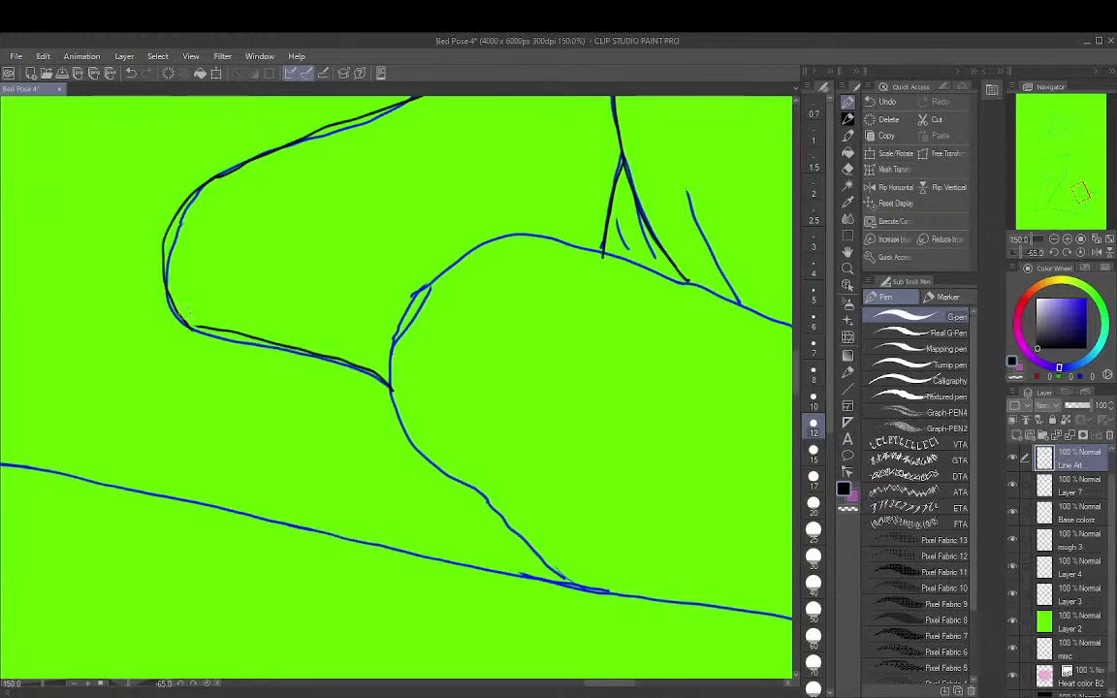
key(ctrl+z)
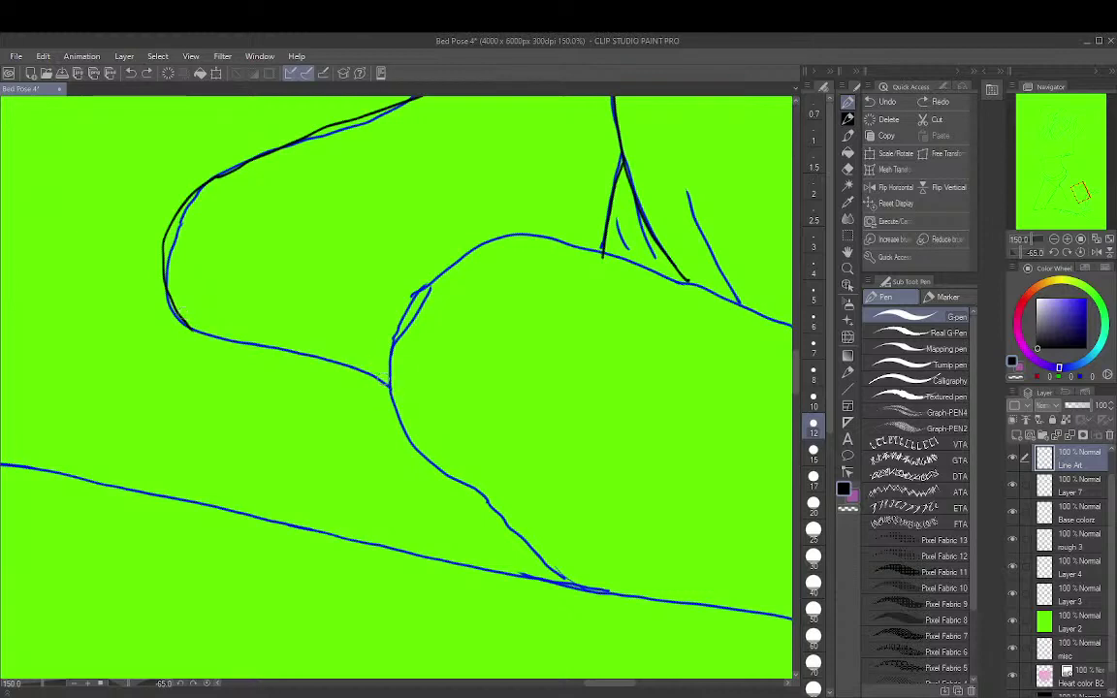
drag(387, 384, 408, 442)
drag(391, 386, 181, 317)
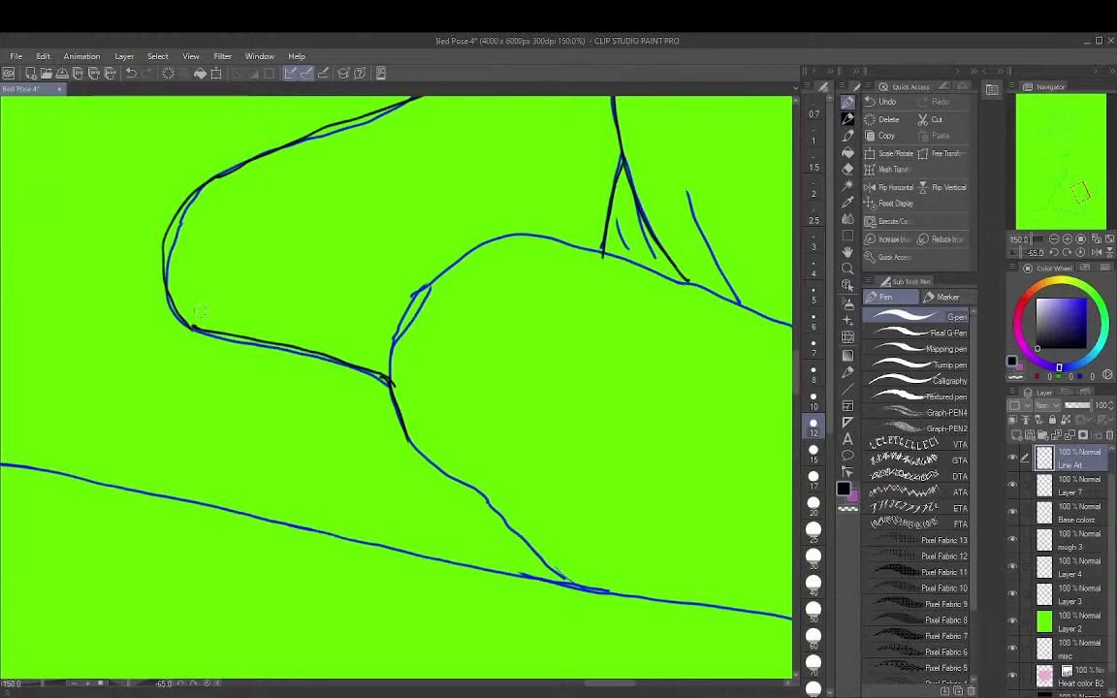
Ink the neighbouring contour from the long lower line up to the junction and around its rounded top to the forked folds
mouse_move(574, 586)
mouse_down()
mouse_move(469, 484)
mouse_move(417, 455)
mouse_move(393, 385)
mouse_up()
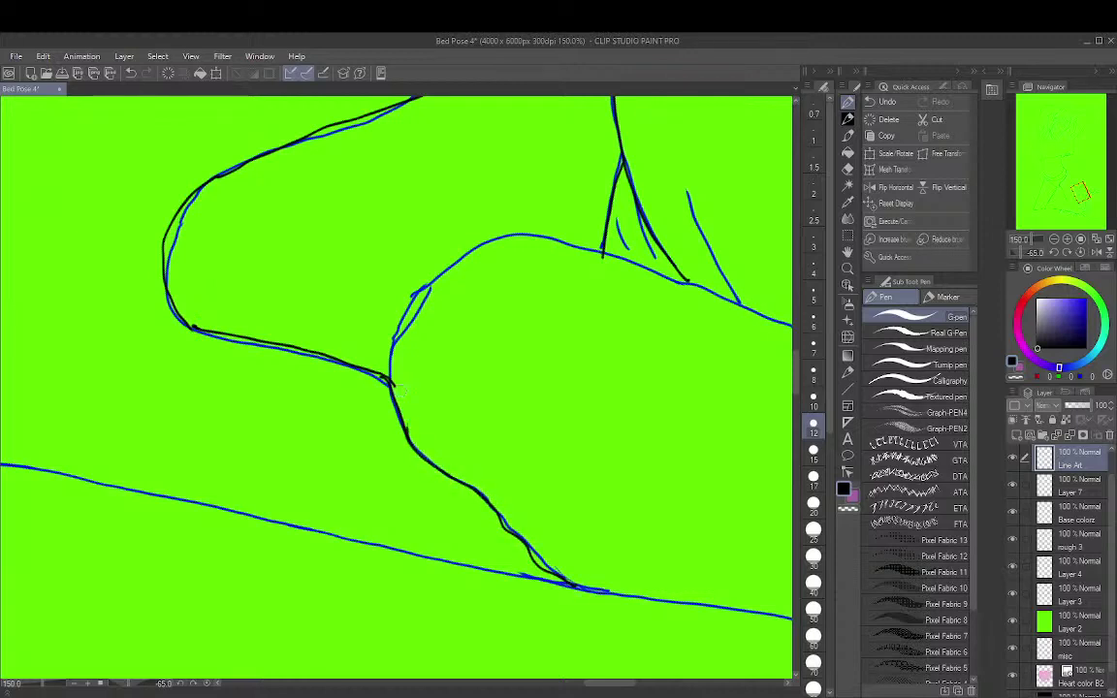
mouse_move(394, 380)
mouse_down()
mouse_move(407, 302)
mouse_move(471, 241)
mouse_up()
mouse_move(430, 283)
mouse_down()
mouse_move(490, 242)
mouse_move(539, 235)
mouse_move(694, 281)
mouse_up()
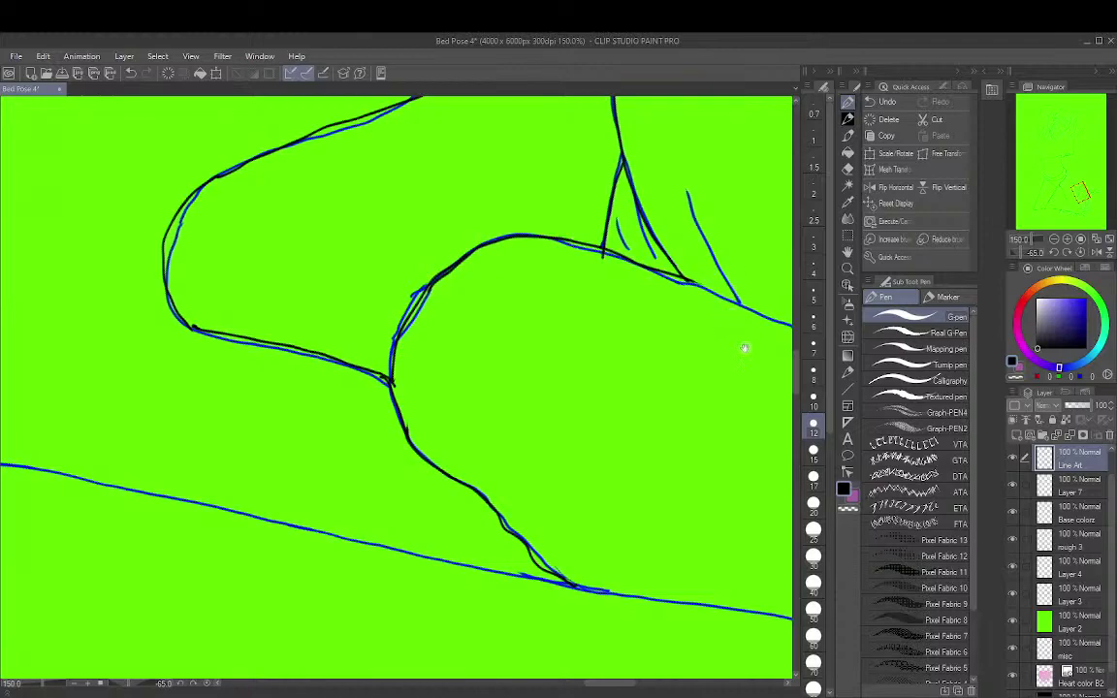
Ink the long diagonal contour from the forked folds to the small mound in one stroke, undoing the short trial strokes
mouse_move(742, 344)
mouse_down()
mouse_move(387, 345)
mouse_move(302, 399)
mouse_up()
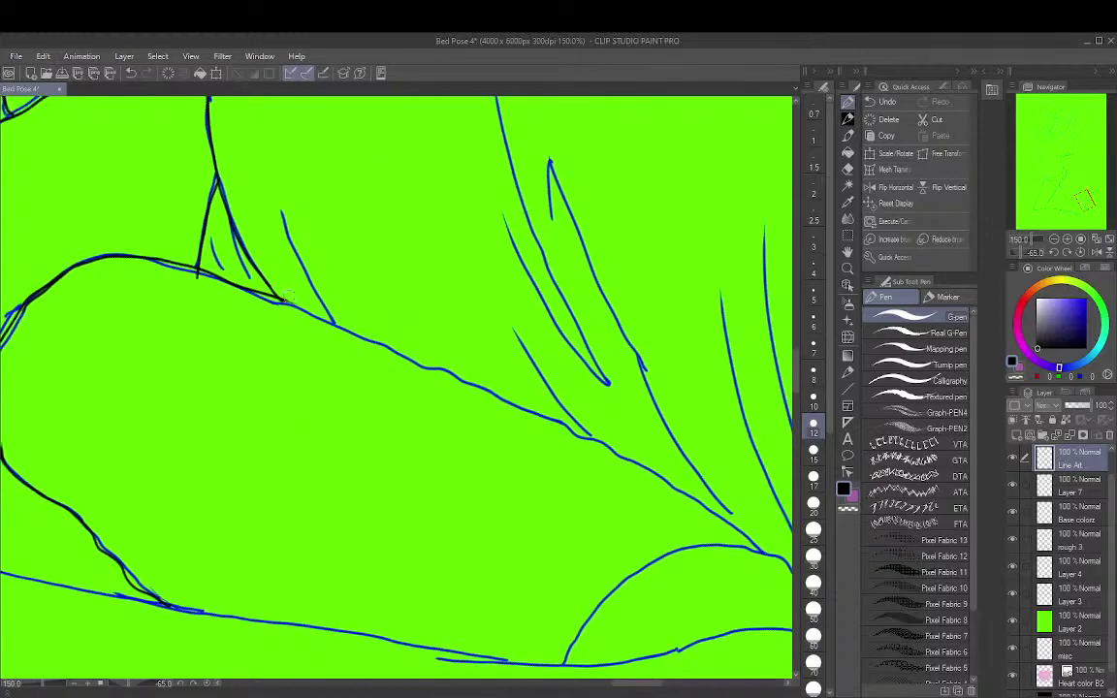
drag(290, 299, 304, 306)
key(ctrl+z)
drag(282, 299, 307, 311)
key(ctrl+z)
mouse_move(762, 552)
mouse_down()
mouse_move(382, 341)
mouse_move(244, 286)
mouse_up()
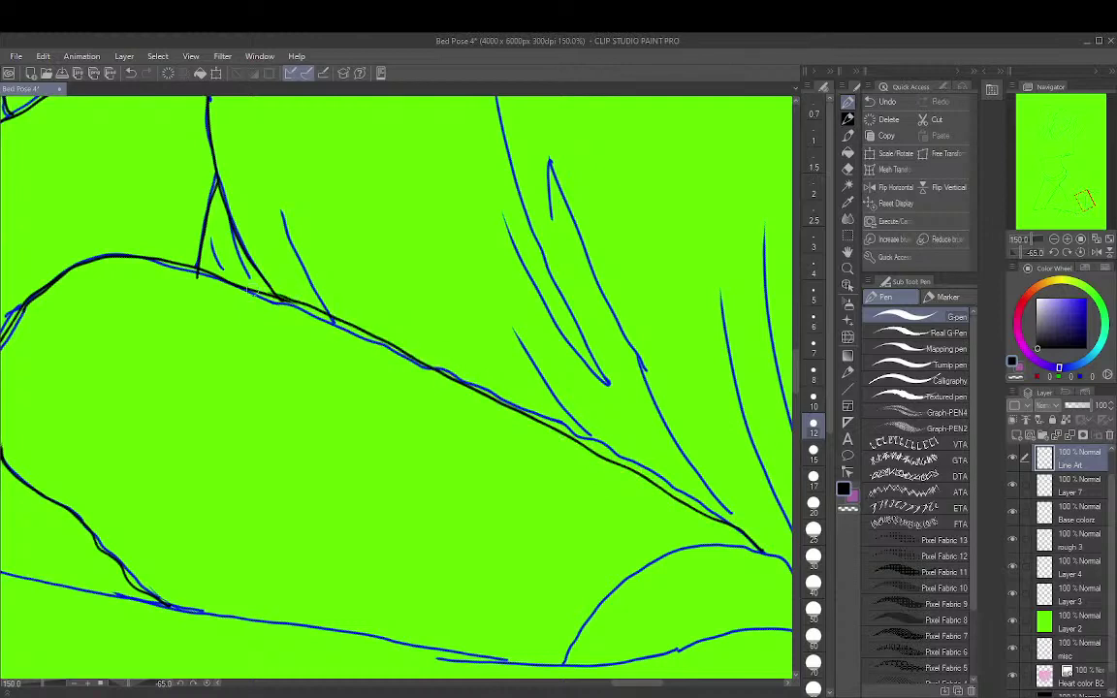
Ink the separate folds above the long diagonal contour, from the curved one beside the forked folds to the V-shaped one near the mound
mouse_move(326, 318)
mouse_down()
mouse_move(299, 244)
mouse_move(293, 143)
mouse_up()
drag(588, 429, 544, 361)
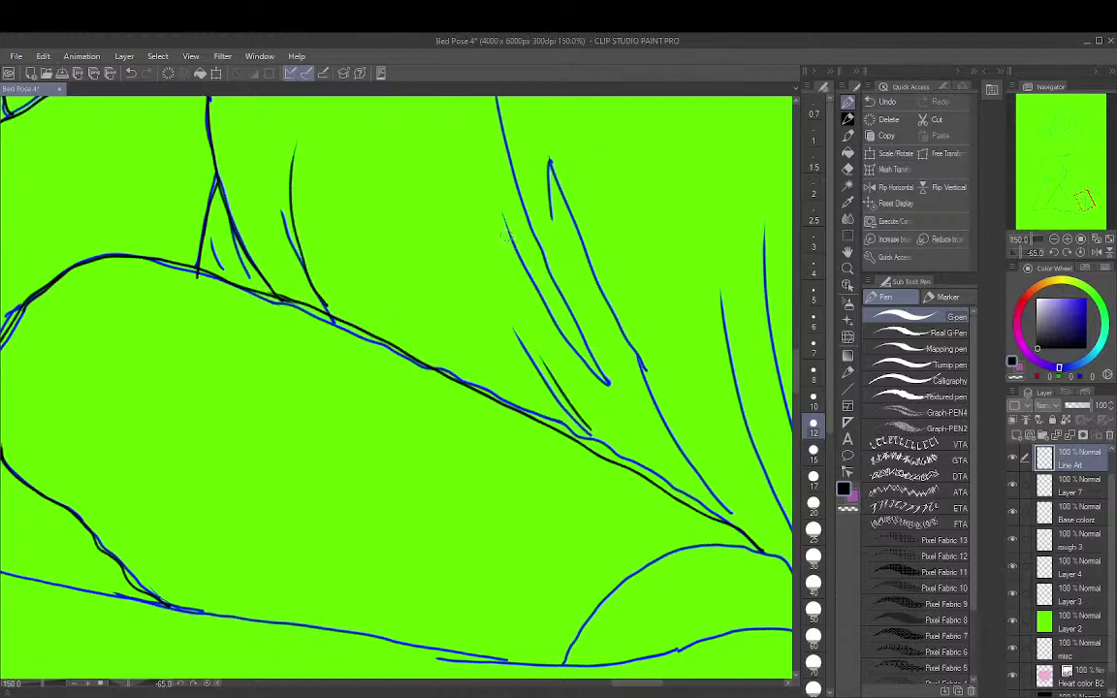
mouse_move(505, 236)
mouse_down()
mouse_move(609, 378)
mouse_move(518, 65)
mouse_up()
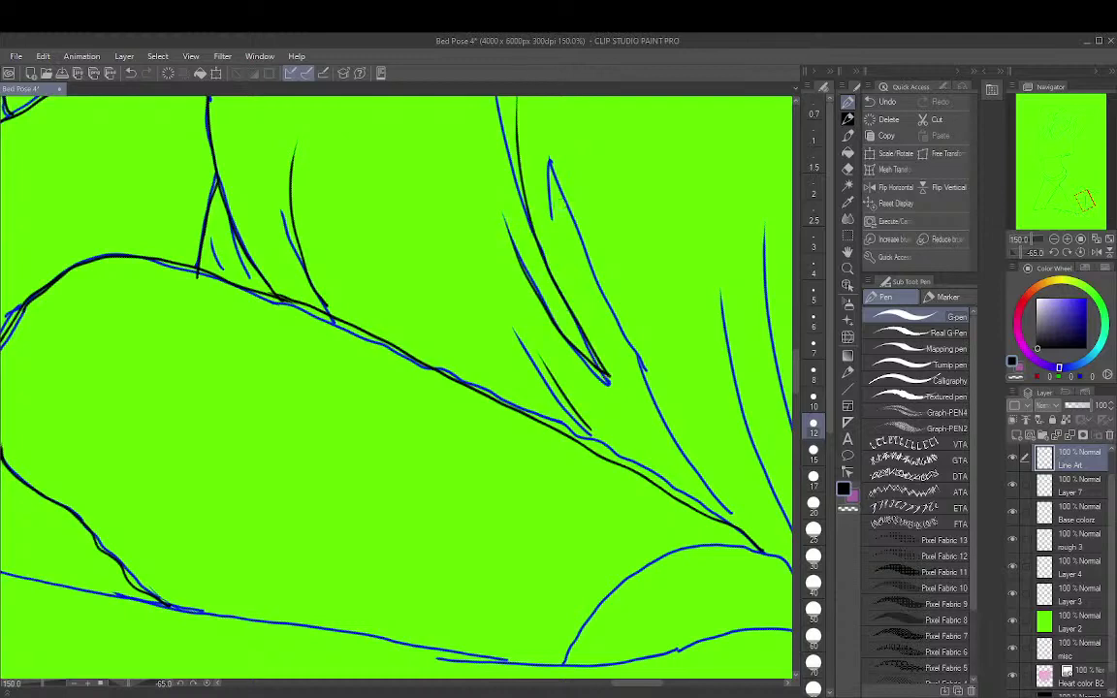
mouse_move(556, 232)
mouse_down()
mouse_move(601, 275)
mouse_move(690, 428)
mouse_move(709, 401)
mouse_move(545, 140)
mouse_up()
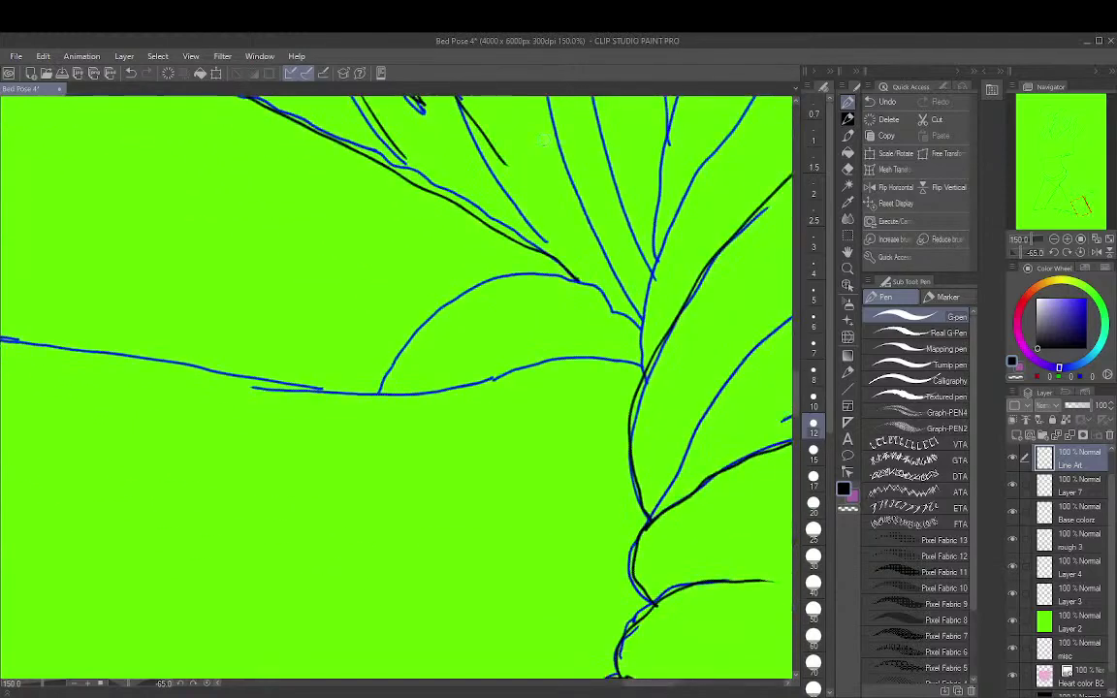
Ink the small mound's arched upper contour to its tip beside the vertical fold line, redrawing the arch once
mouse_move(380, 393)
mouse_down()
mouse_move(414, 333)
mouse_move(502, 278)
mouse_move(543, 270)
mouse_move(603, 290)
mouse_up()
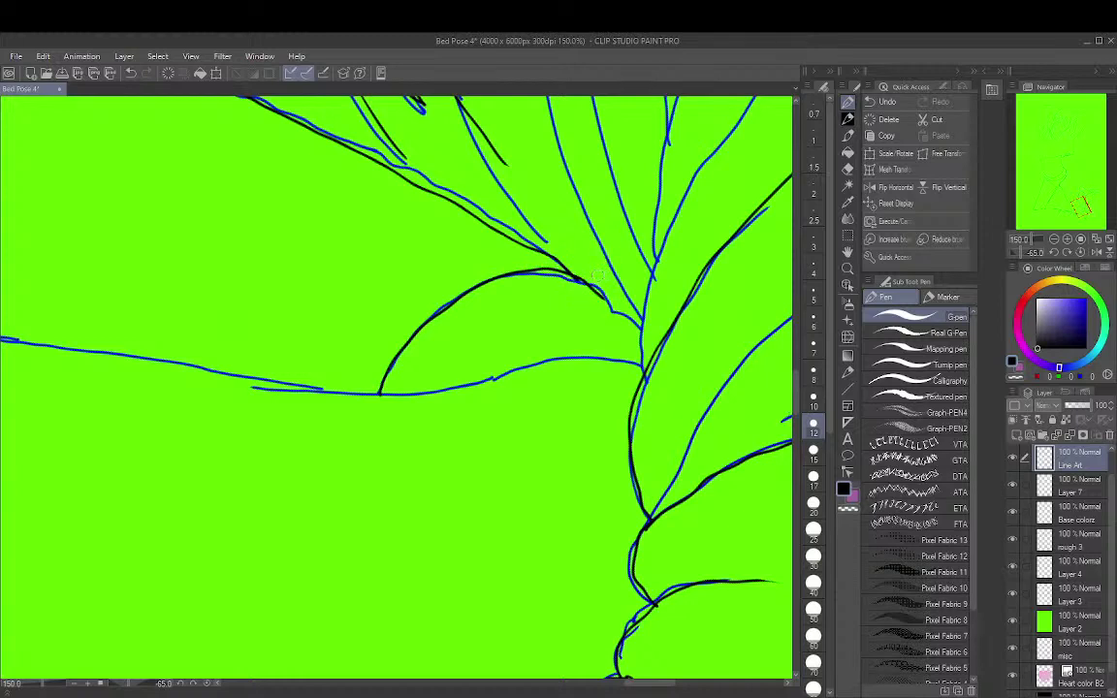
key(ctrl+z)
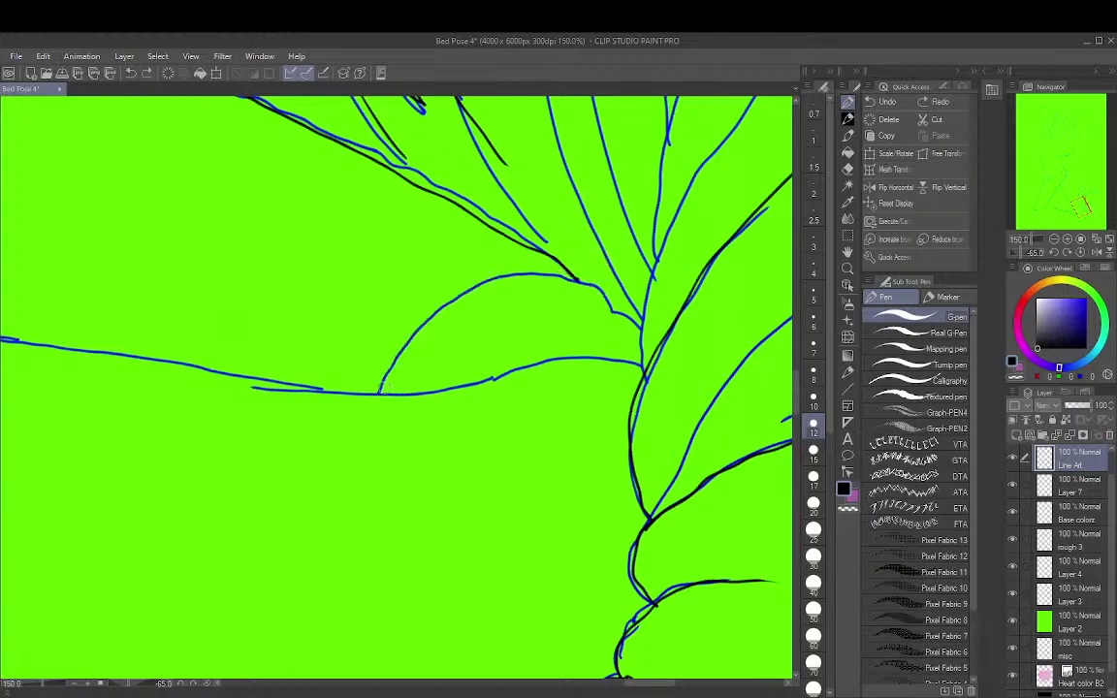
mouse_move(384, 387)
mouse_down()
mouse_move(449, 310)
mouse_move(514, 279)
mouse_move(580, 280)
mouse_up()
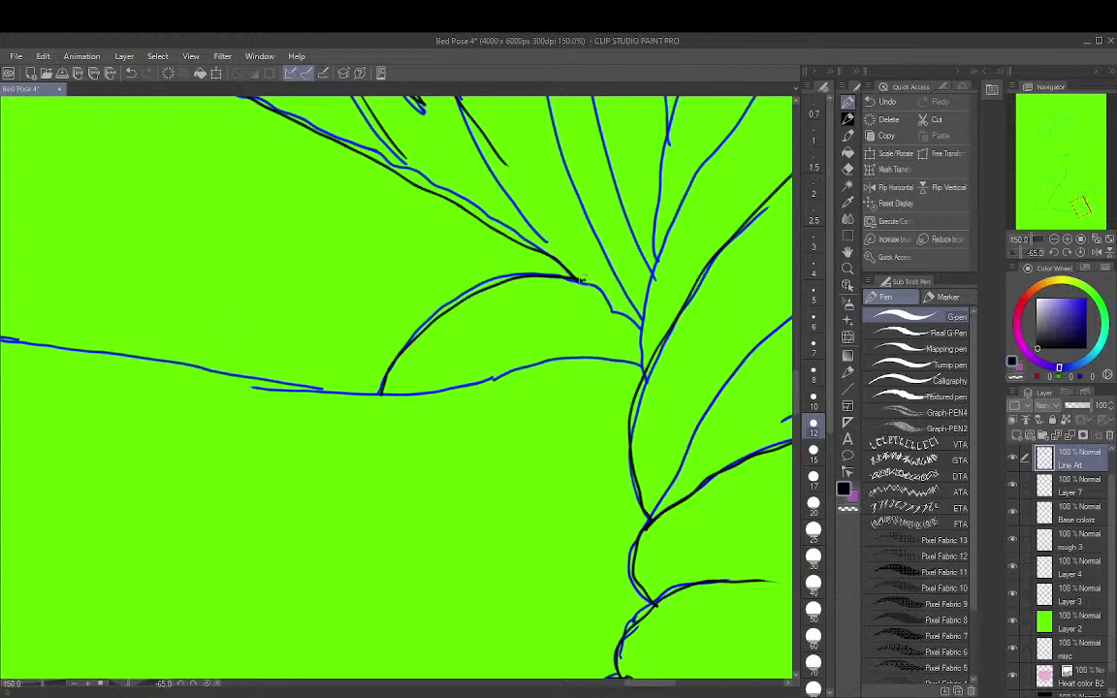
drag(580, 282, 641, 337)
Ink the small mound's underside and the branching folds that fan upward from its tip
mouse_move(370, 394)
mouse_down()
mouse_move(577, 356)
mouse_move(640, 363)
mouse_move(631, 346)
mouse_move(643, 337)
mouse_move(656, 371)
mouse_move(644, 368)
mouse_move(643, 308)
mouse_move(642, 320)
mouse_move(666, 236)
mouse_move(752, 97)
mouse_up()
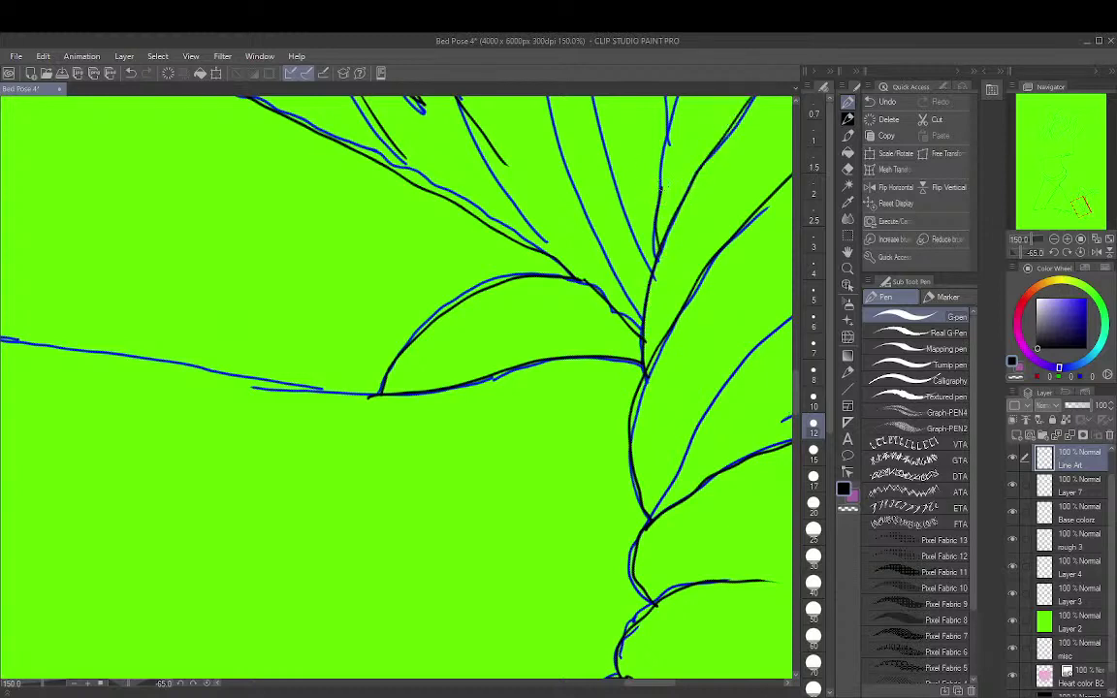
drag(662, 187, 669, 100)
mouse_move(653, 278)
mouse_down()
mouse_move(621, 200)
mouse_move(599, 97)
mouse_up()
drag(635, 290, 563, 108)
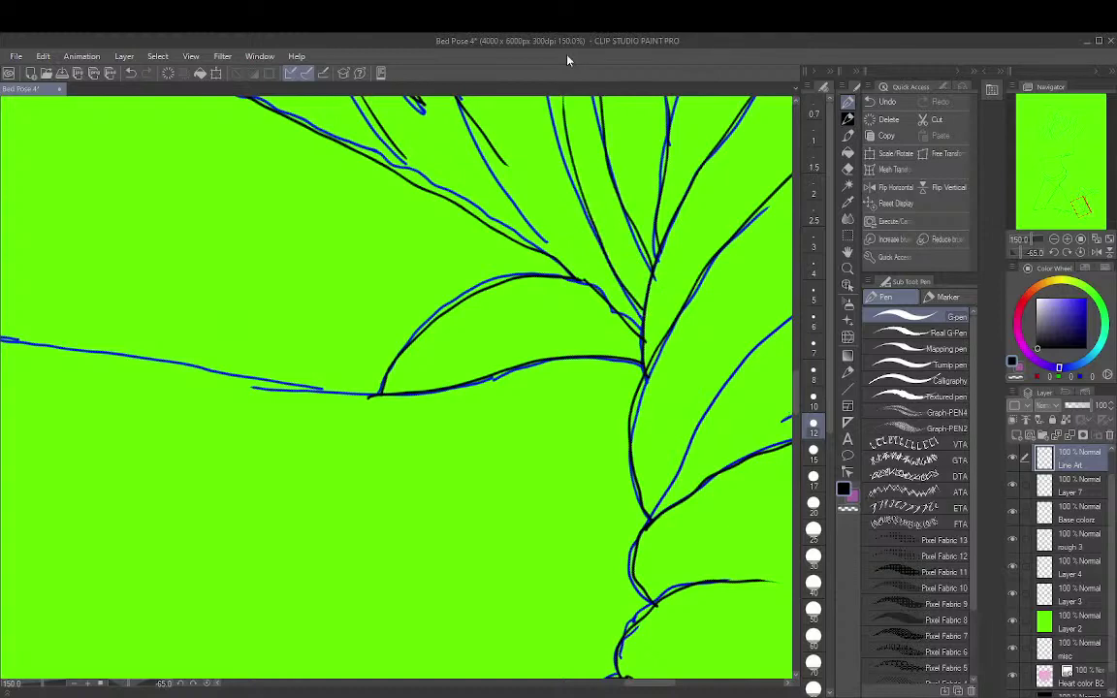
Ink the long outer thigh contour from the hip to the small mound, redrawing part of it, and extend the opposite inner thigh line
drag(457, 340, 1004, 507)
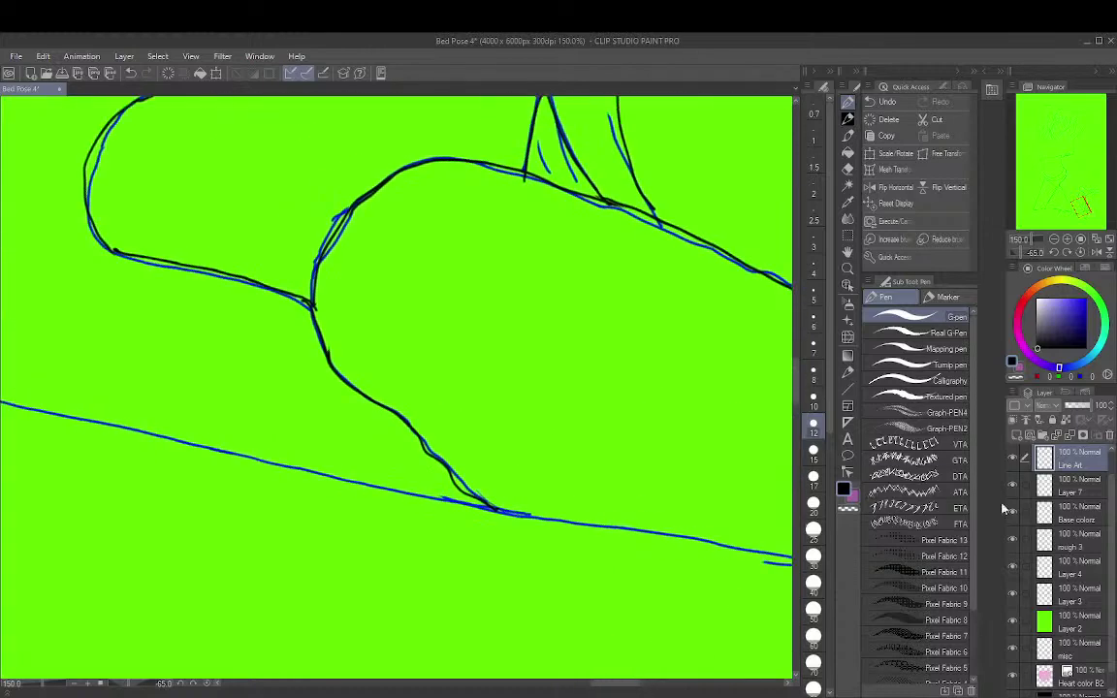
drag(552, 310, 919, 62)
drag(435, 236, 653, 439)
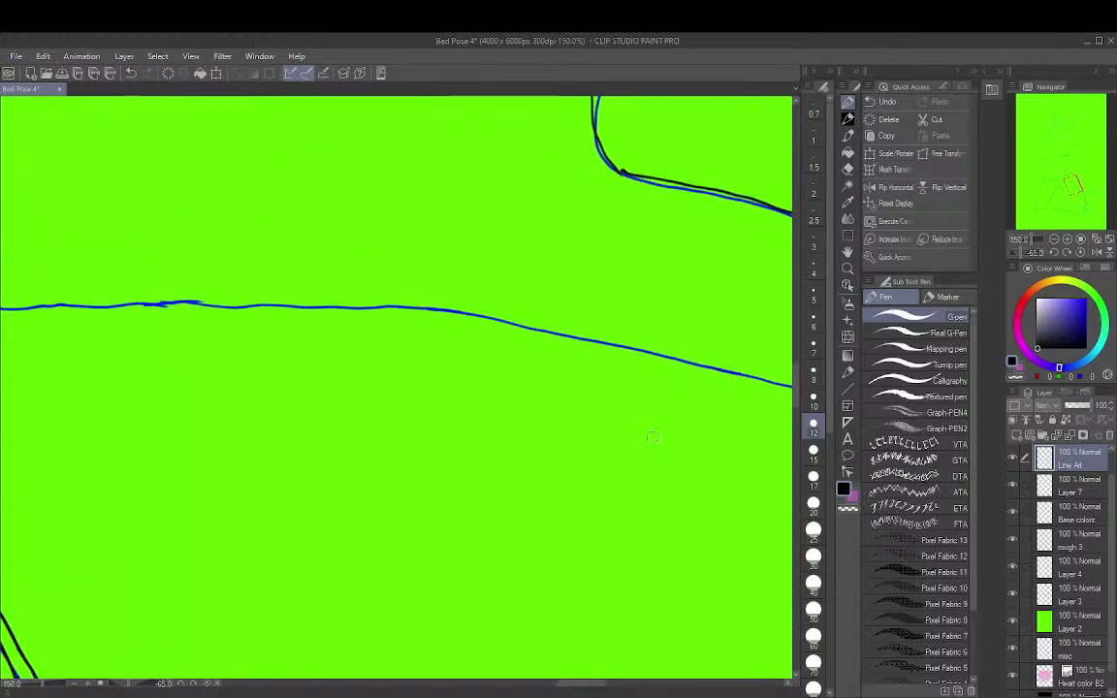
scroll(653, 438, down, 3)
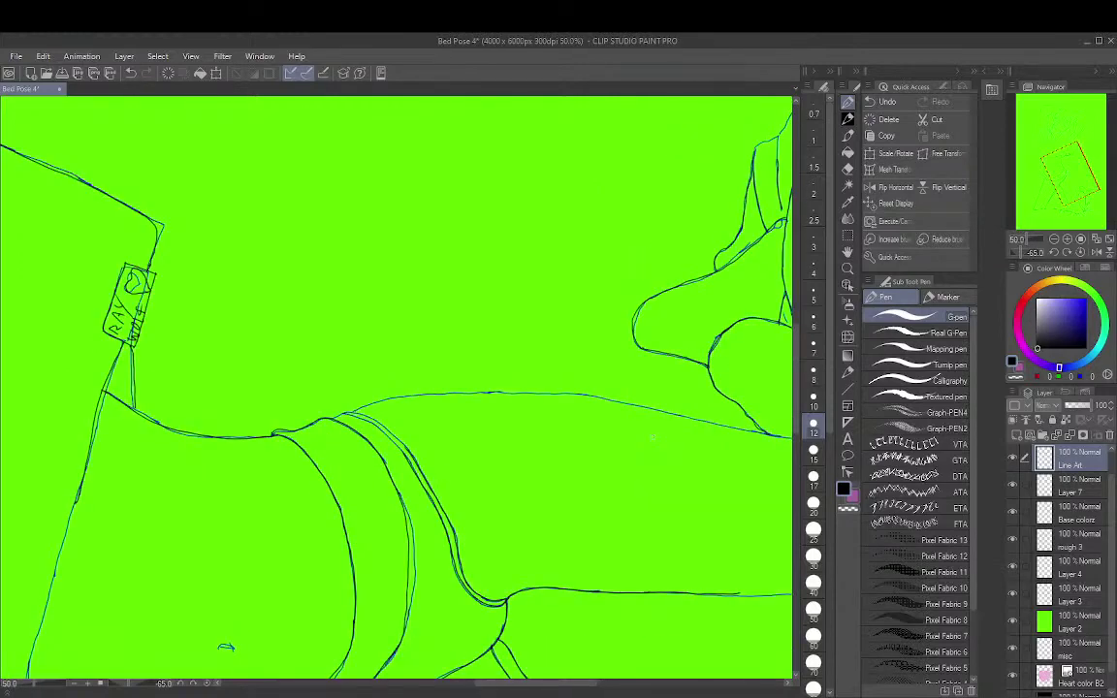
drag(729, 410, 528, 318)
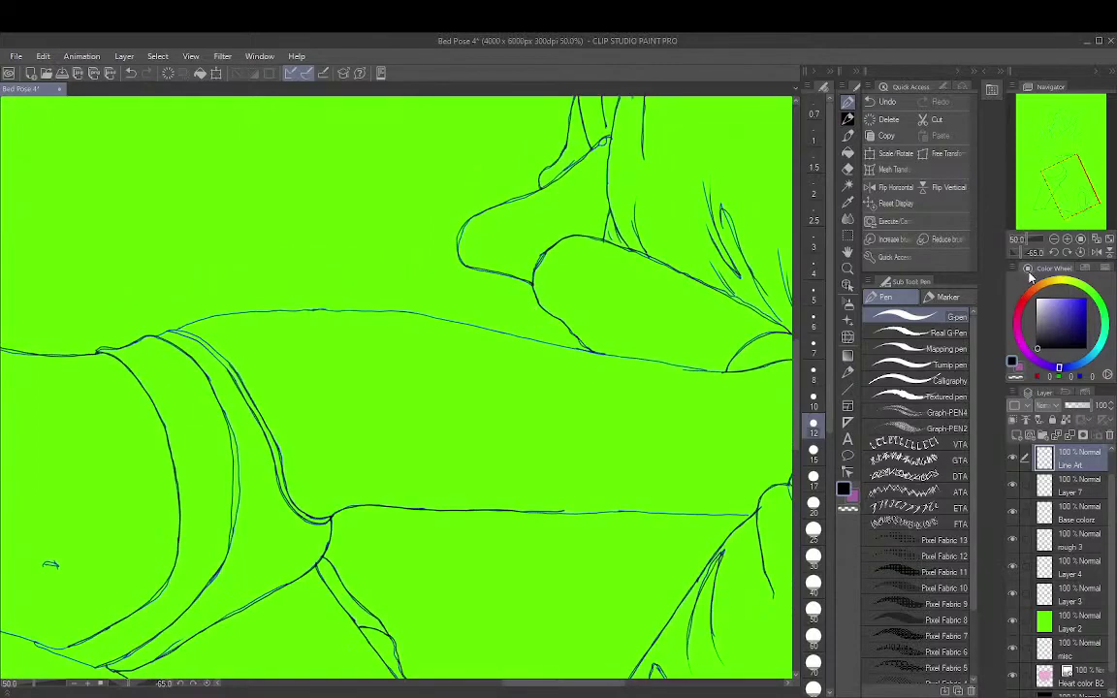
click(1054, 253)
click(1055, 253)
click(1055, 253)
click(1055, 253)
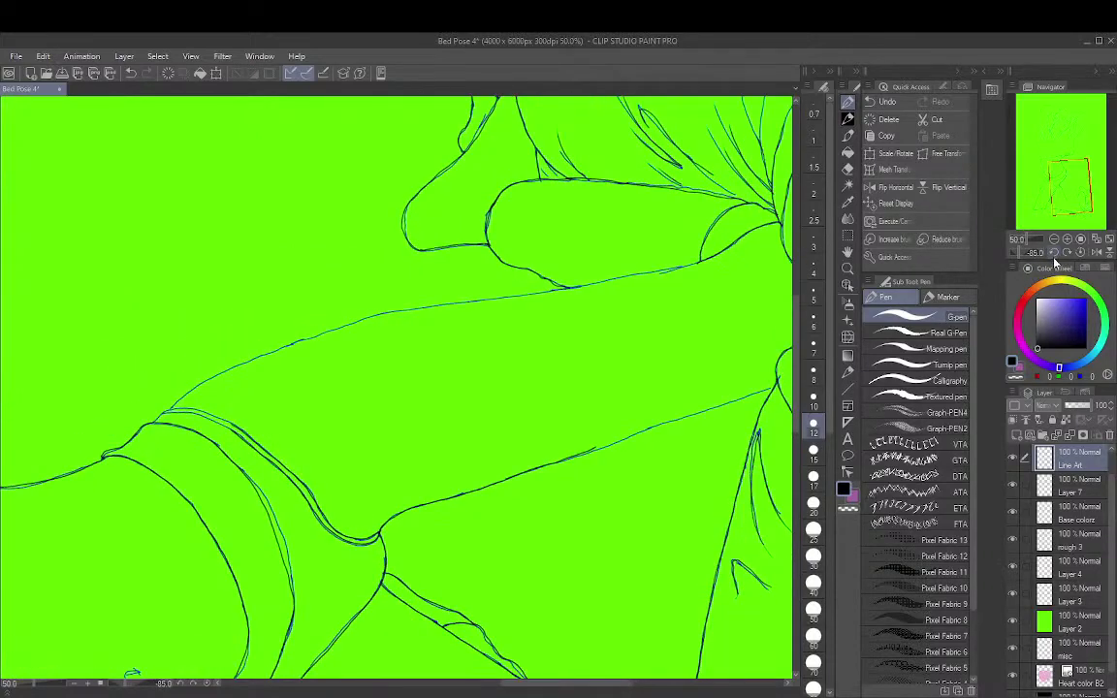
click(1055, 253)
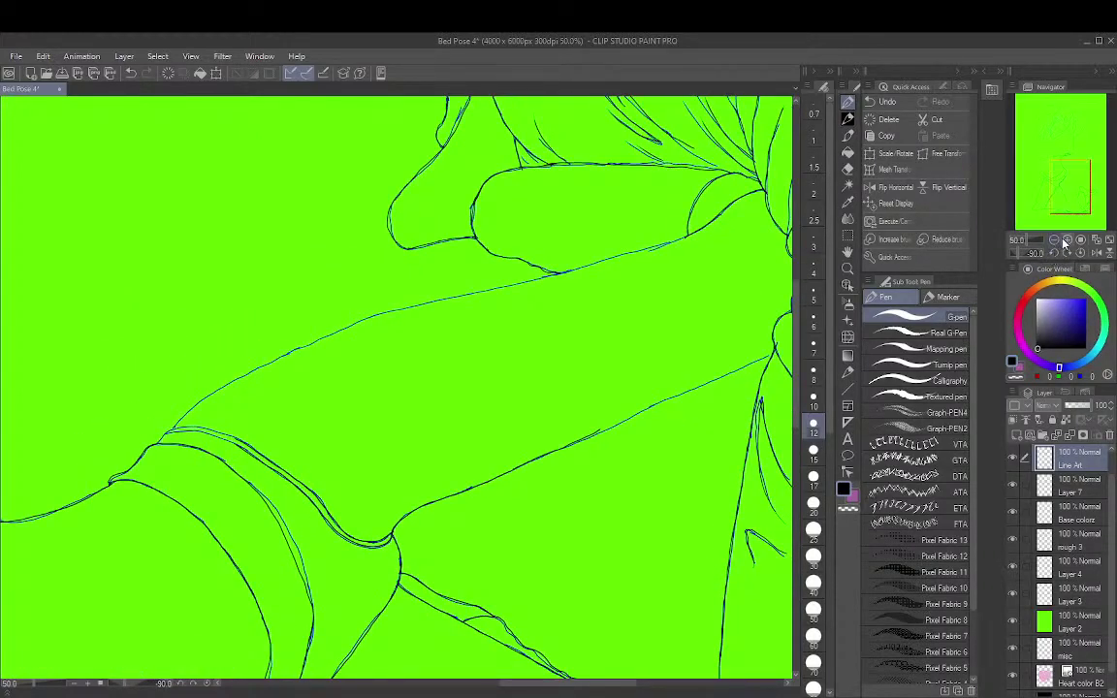
click(1055, 253)
click(1055, 254)
click(1055, 254)
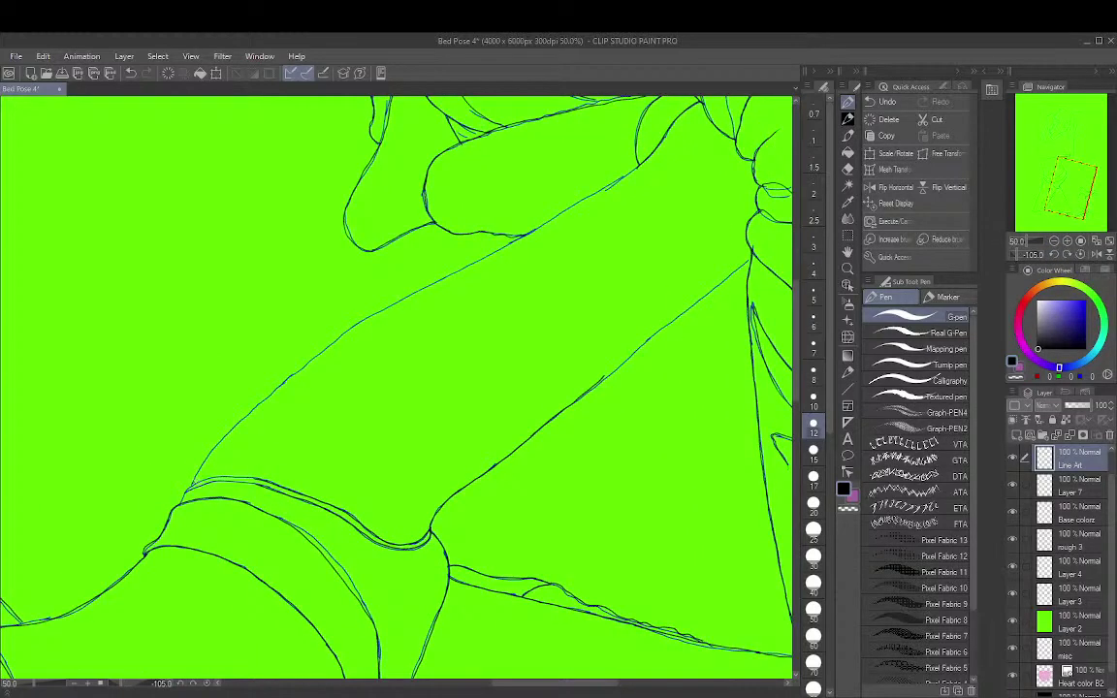
drag(193, 484, 346, 331)
mouse_move(308, 297)
mouse_down()
mouse_move(572, 157)
mouse_move(582, 134)
mouse_up()
key(ctrl+z)
mouse_move(179, 427)
mouse_down()
mouse_move(261, 338)
mouse_move(351, 275)
mouse_move(572, 207)
mouse_move(635, 167)
mouse_up()
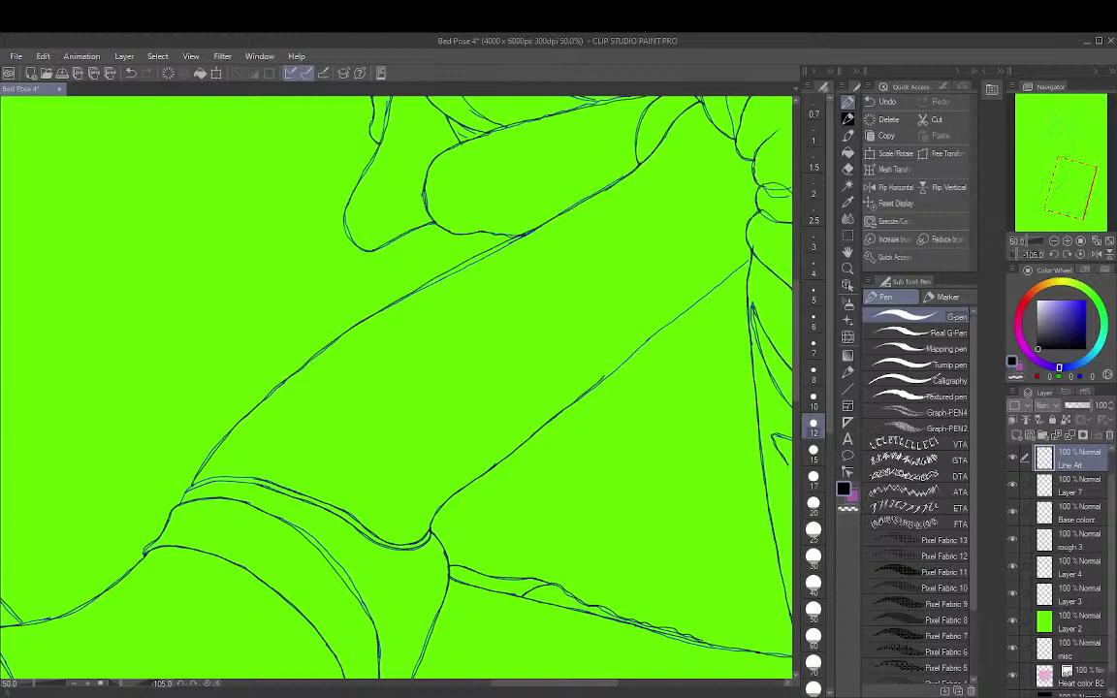
drag(532, 347, 679, 233)
Show the whole canvas upright and hide the rough 3 sketch layer to check the inked line art
click(1082, 255)
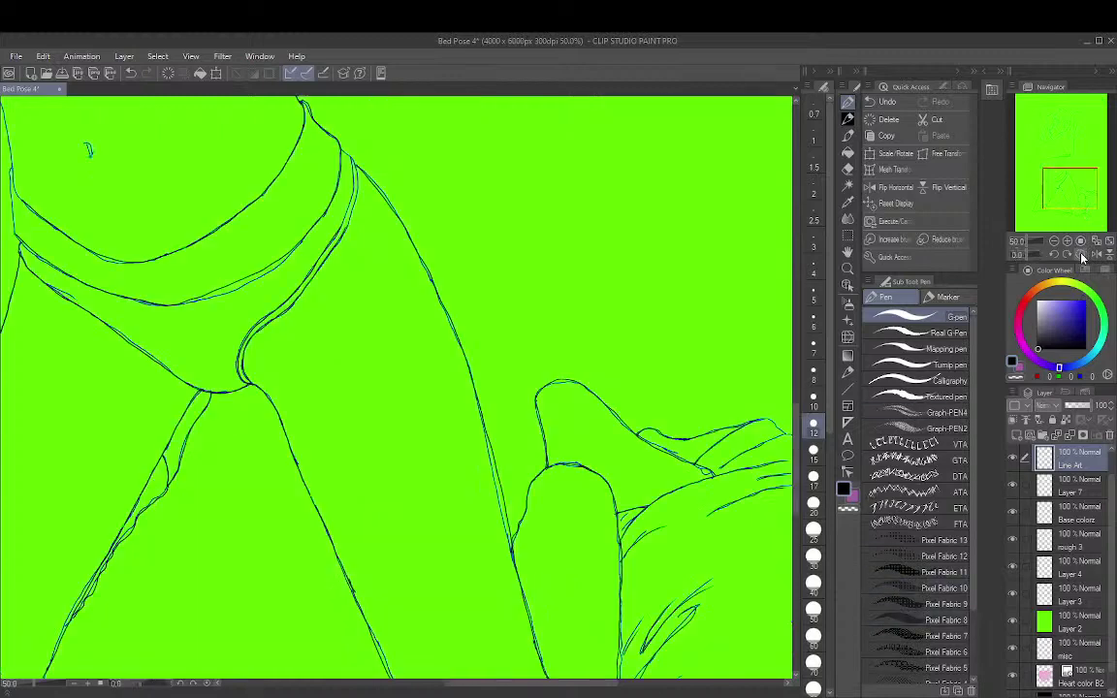
key(ctrl+0)
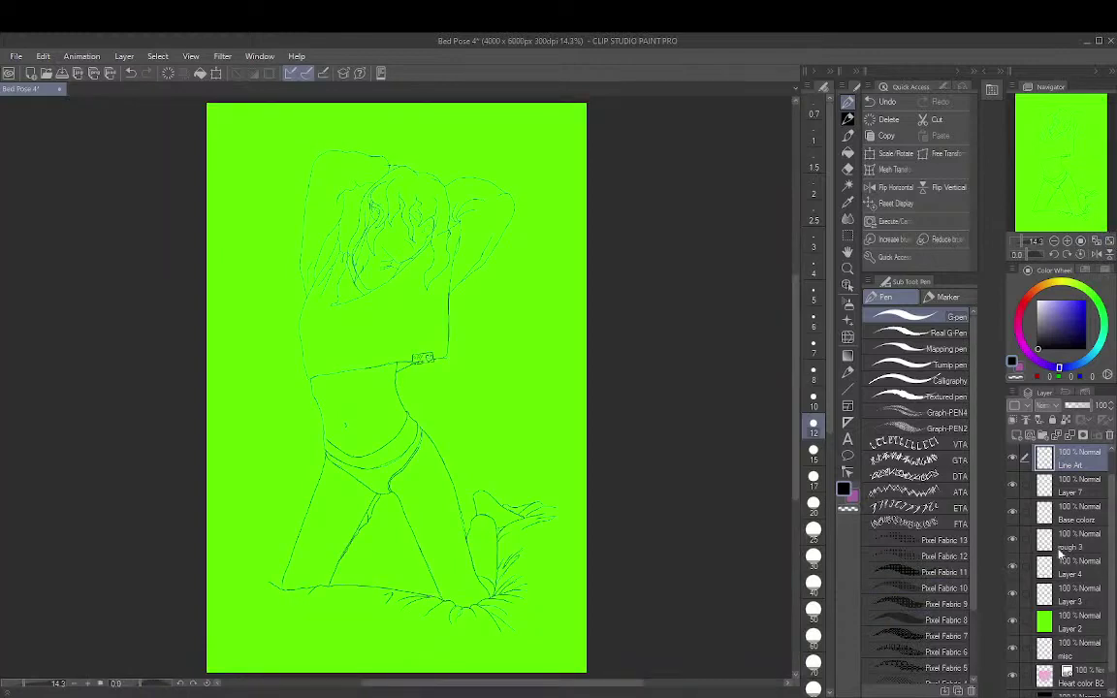
click(1013, 541)
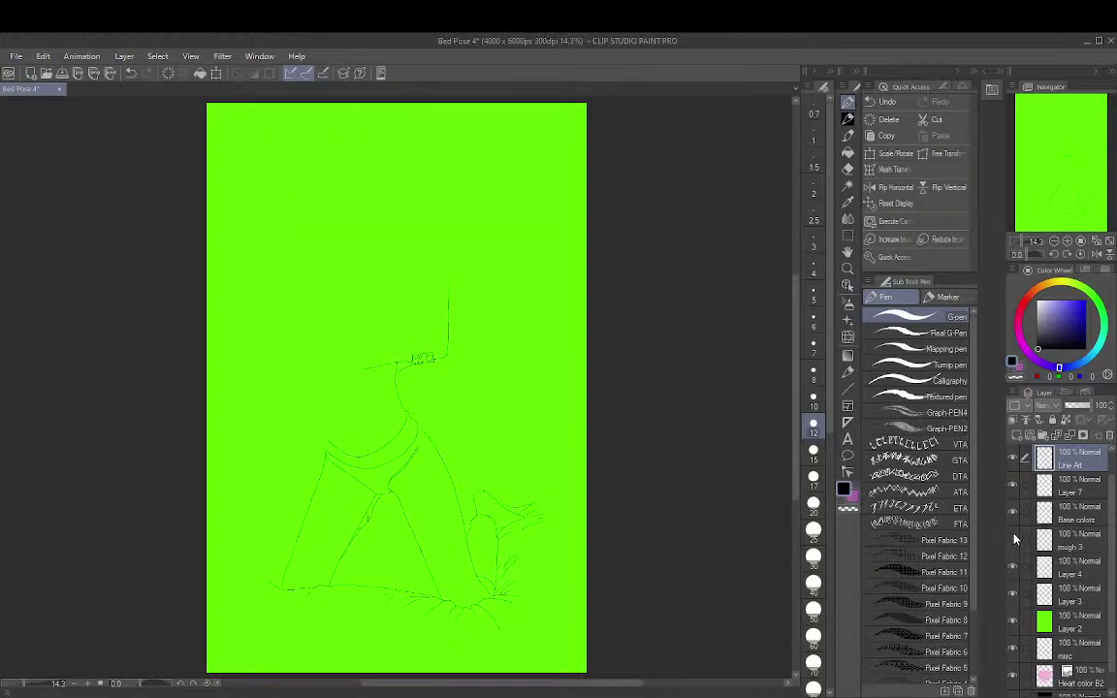
Add a new layer above Line Art and show the rough 3 sketch layer again
key(ctrl+shift+n)
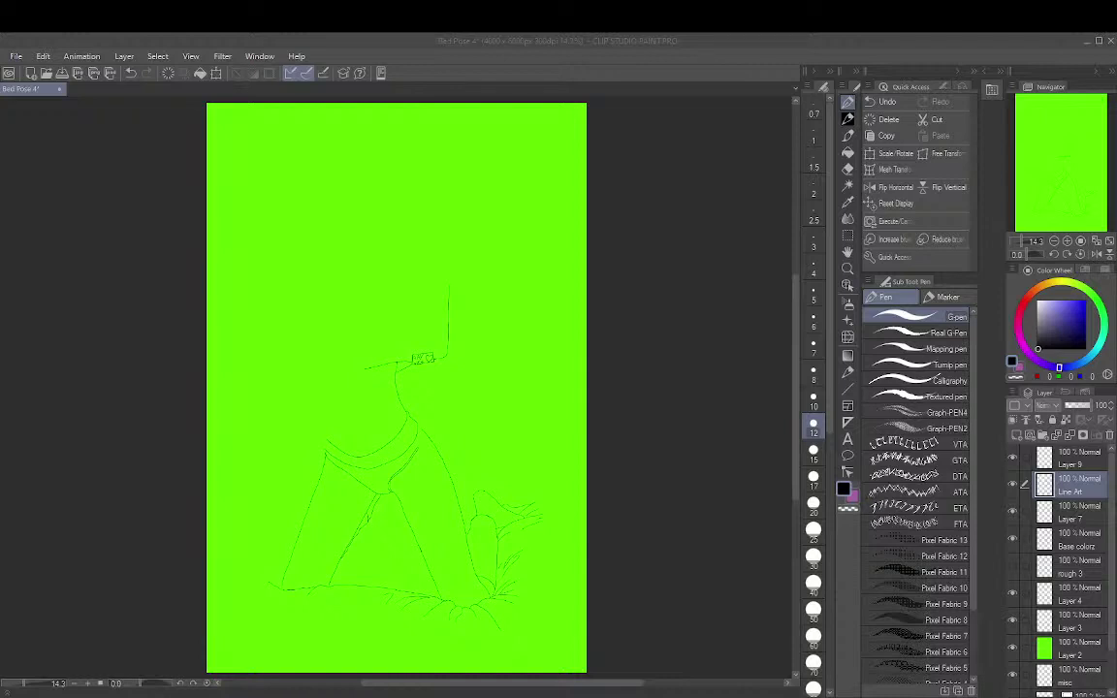
click(281, 530)
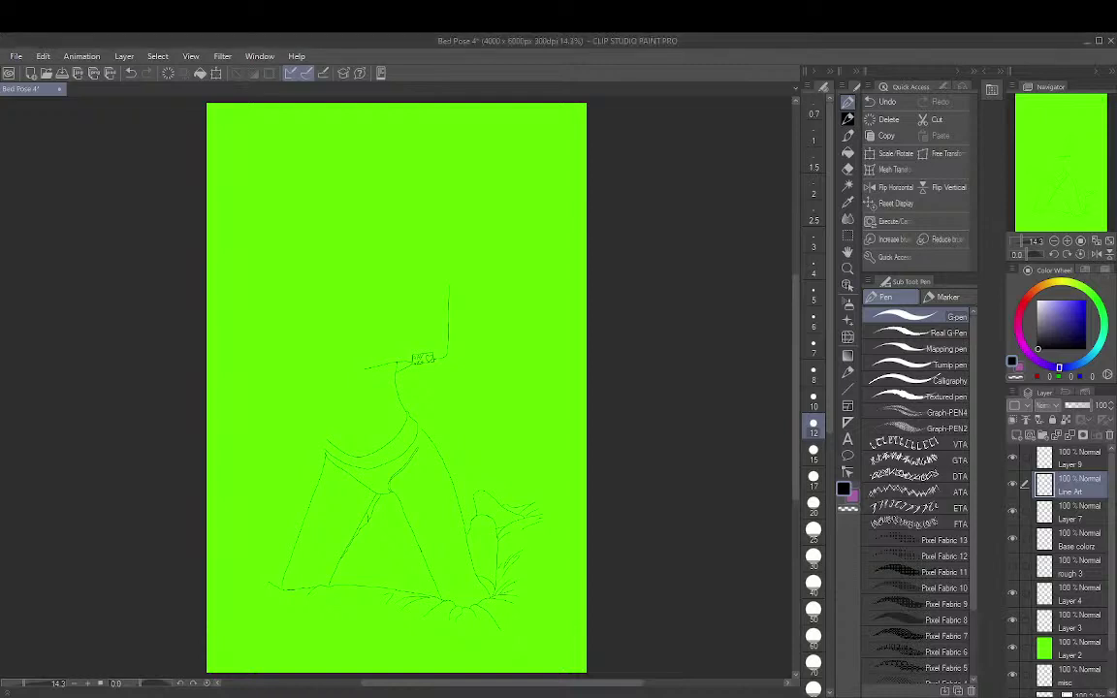
click(1013, 567)
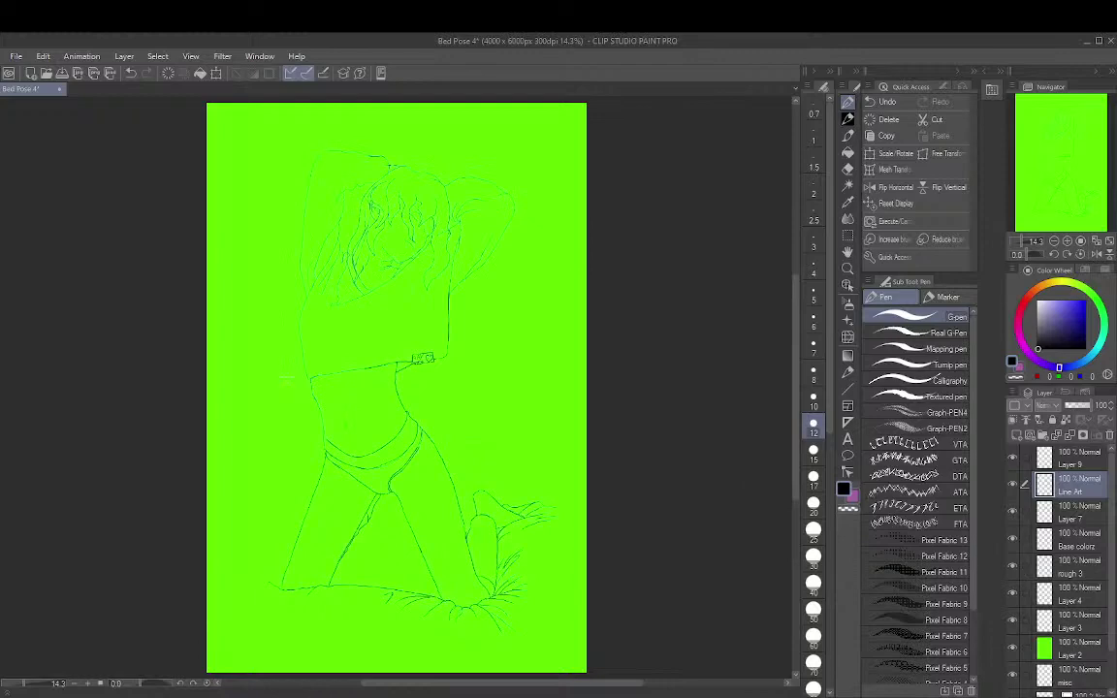
Ink the side edge of the waistband and the waist contour up to the shirt hem, redrawing the waist stroke once
scroll(328, 402, up, 6)
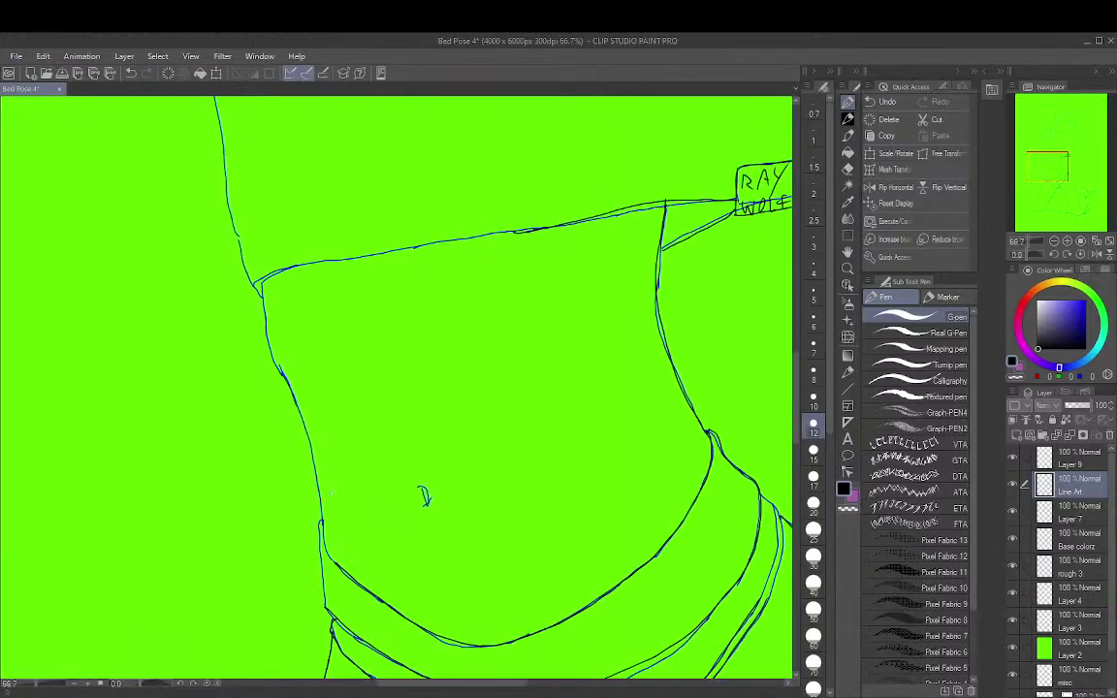
scroll(331, 496, up, 2)
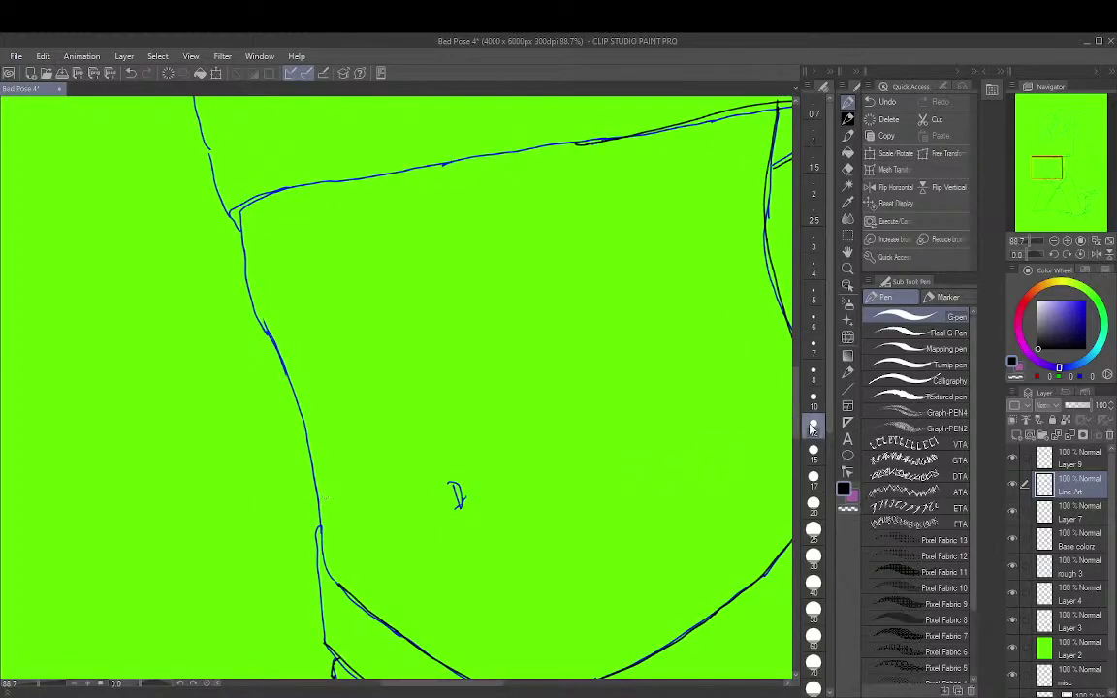
scroll(717, 394, down, 3)
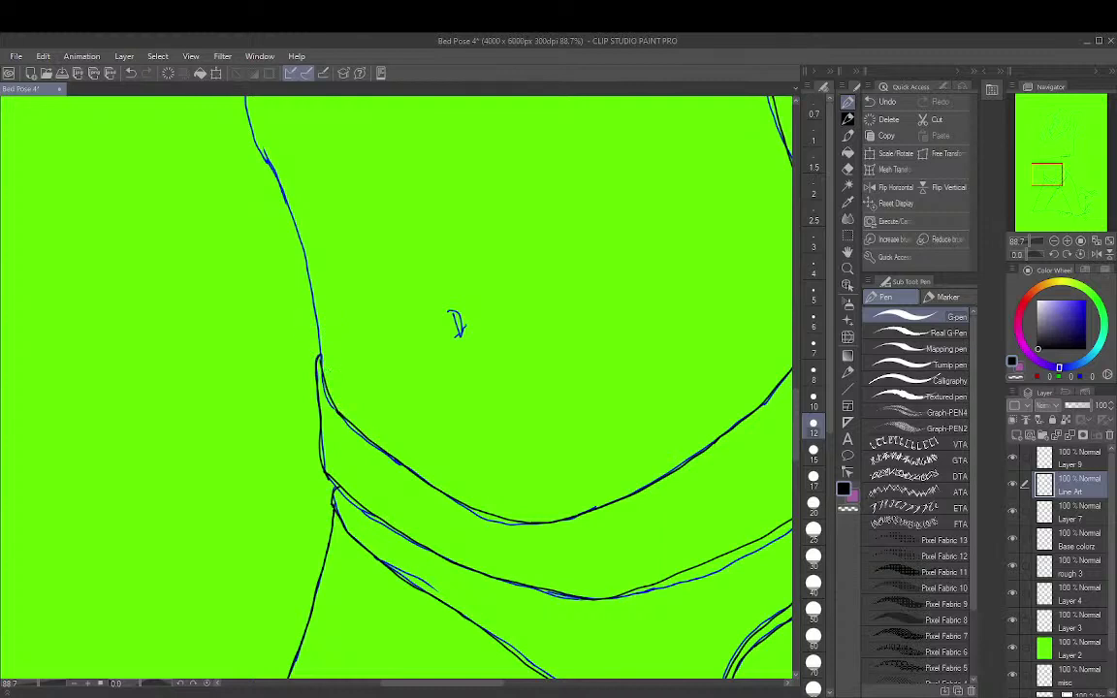
mouse_move(318, 347)
mouse_down()
mouse_move(304, 247)
mouse_move(249, 93)
mouse_up()
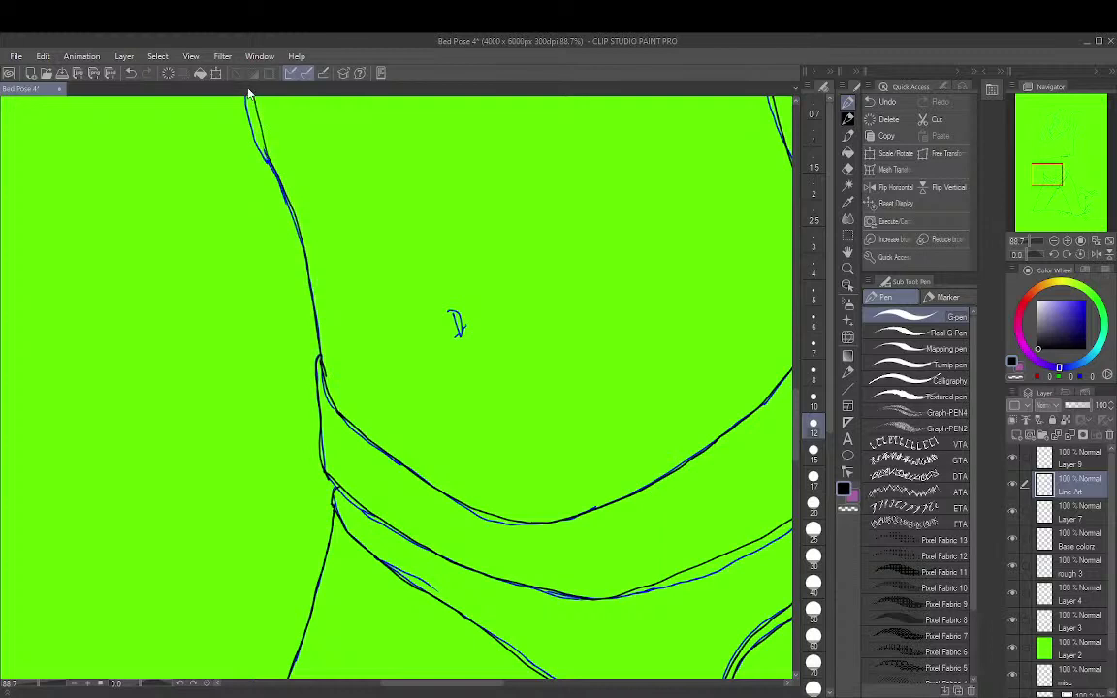
key(ctrl+z)
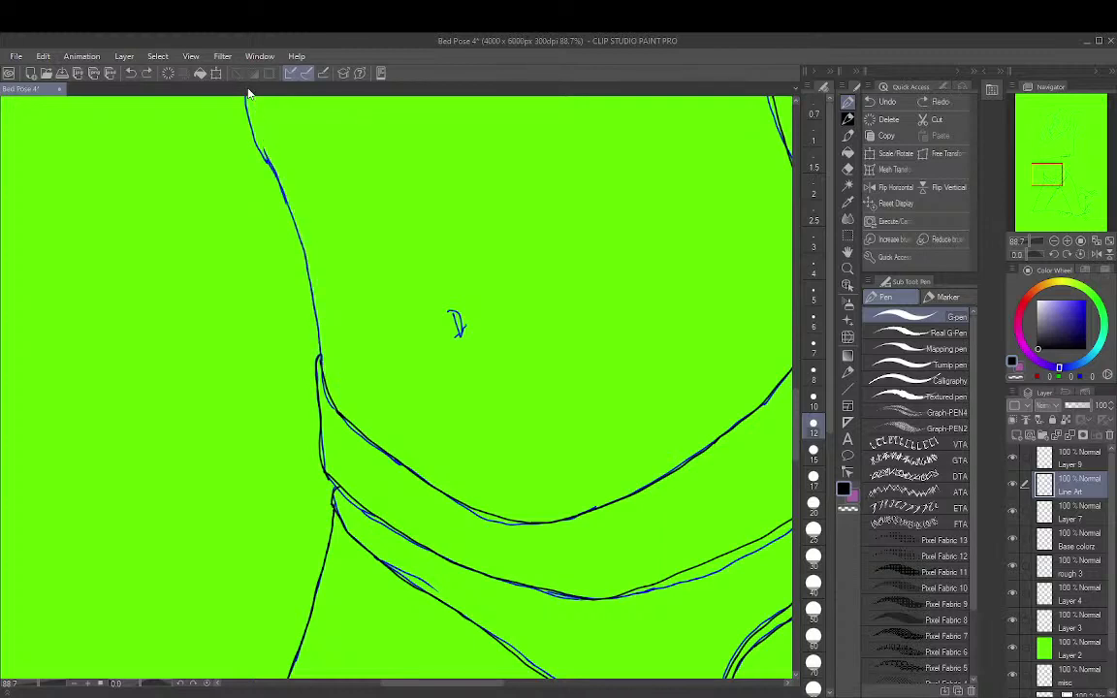
drag(579, 208, 528, 414)
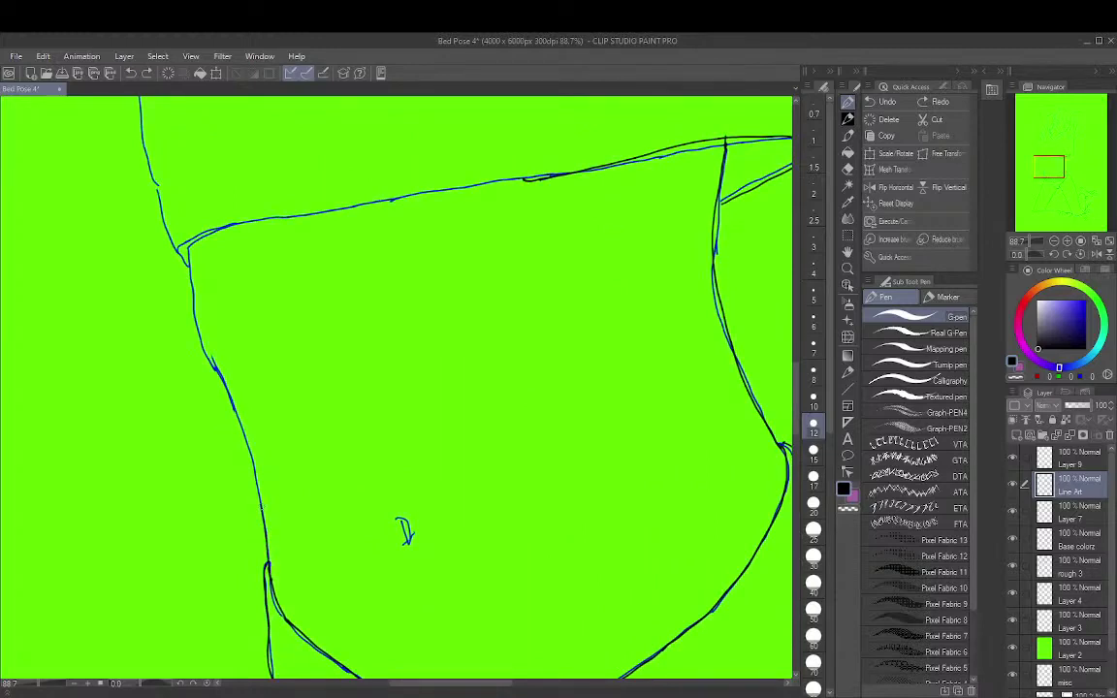
mouse_move(239, 460)
mouse_down()
mouse_move(175, 289)
mouse_move(172, 230)
mouse_up()
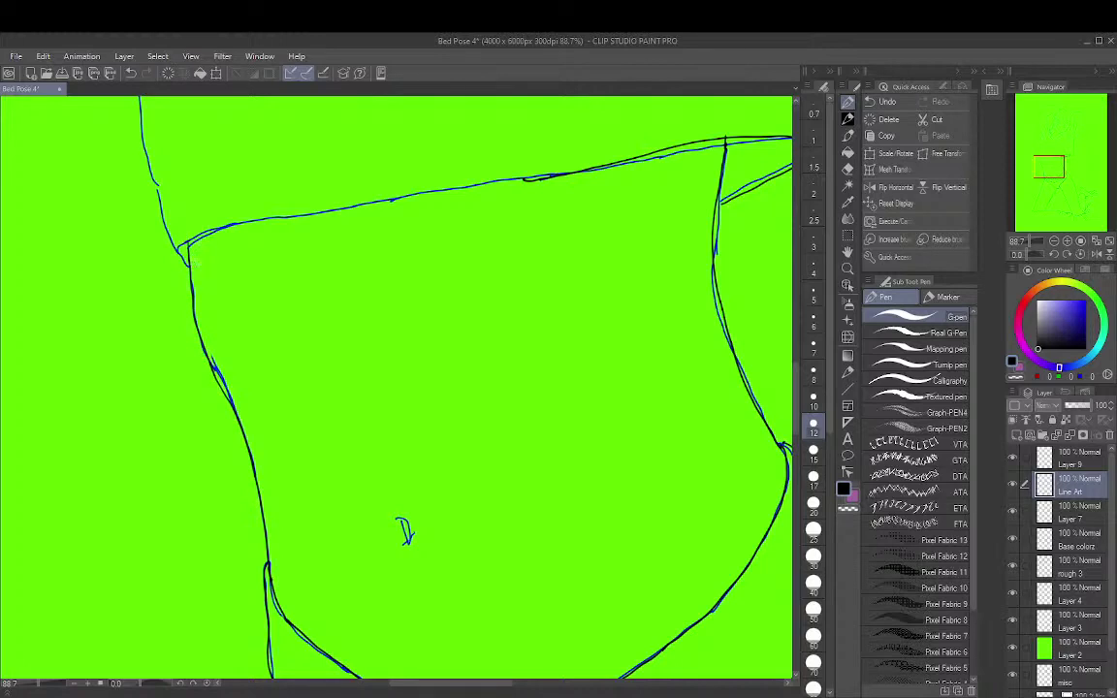
Ink the shirt's hem corner and the remaining hem line across to the already inked part, redrawing the corner stroke
mouse_move(190, 261)
mouse_down()
mouse_move(183, 247)
mouse_move(246, 213)
mouse_up()
key(ctrl+z)
drag(229, 220, 545, 174)
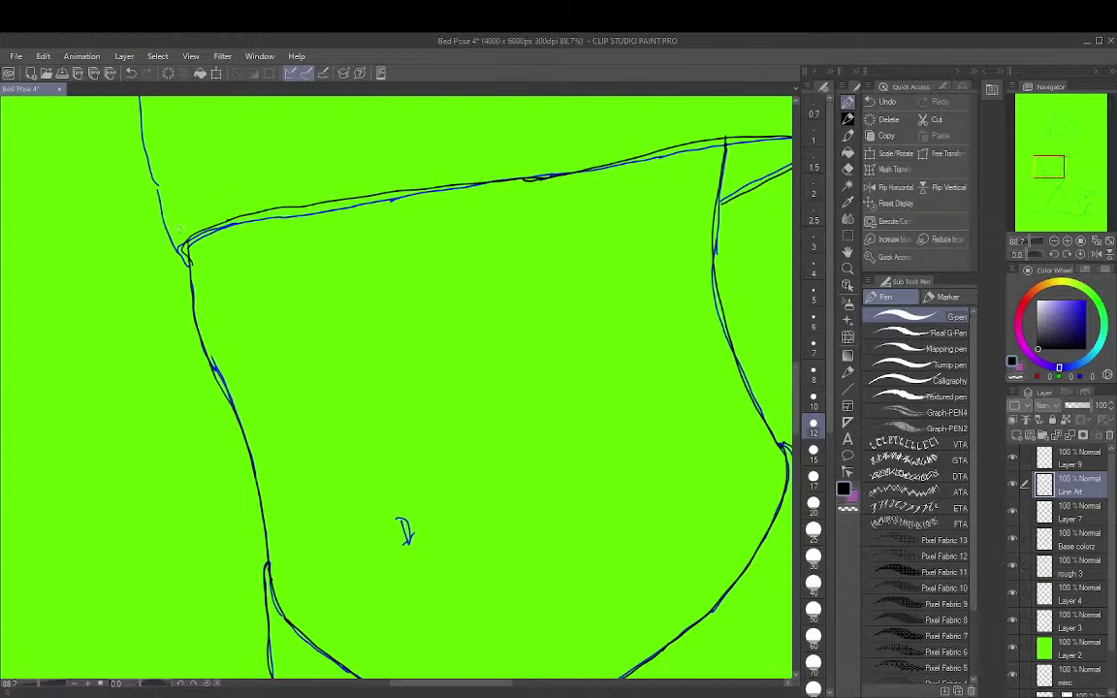
Ink the shirt's side contour from the hem corner up to the underarm, redrawing its upper curve, and the raised arm's outer line above it
mouse_move(171, 226)
mouse_down()
mouse_move(157, 183)
mouse_move(192, 190)
mouse_move(155, 172)
mouse_move(141, 90)
mouse_up()
drag(488, 200, 507, 595)
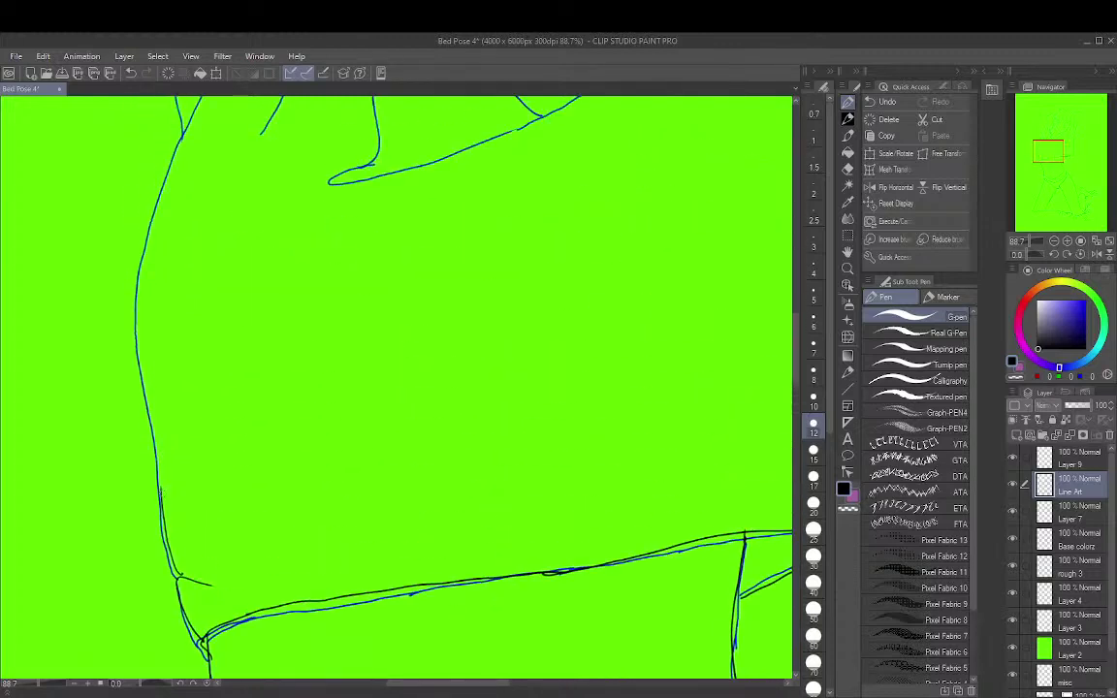
mouse_move(157, 456)
mouse_down()
mouse_move(135, 272)
mouse_move(145, 168)
mouse_move(199, 101)
mouse_up()
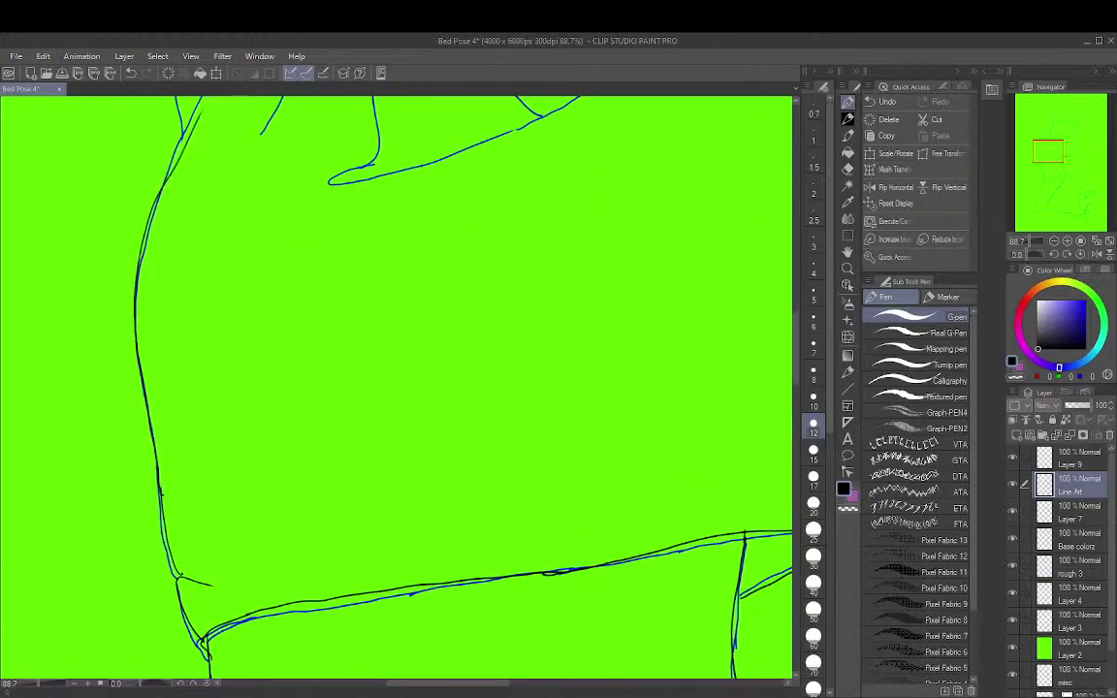
key(ctrl+z)
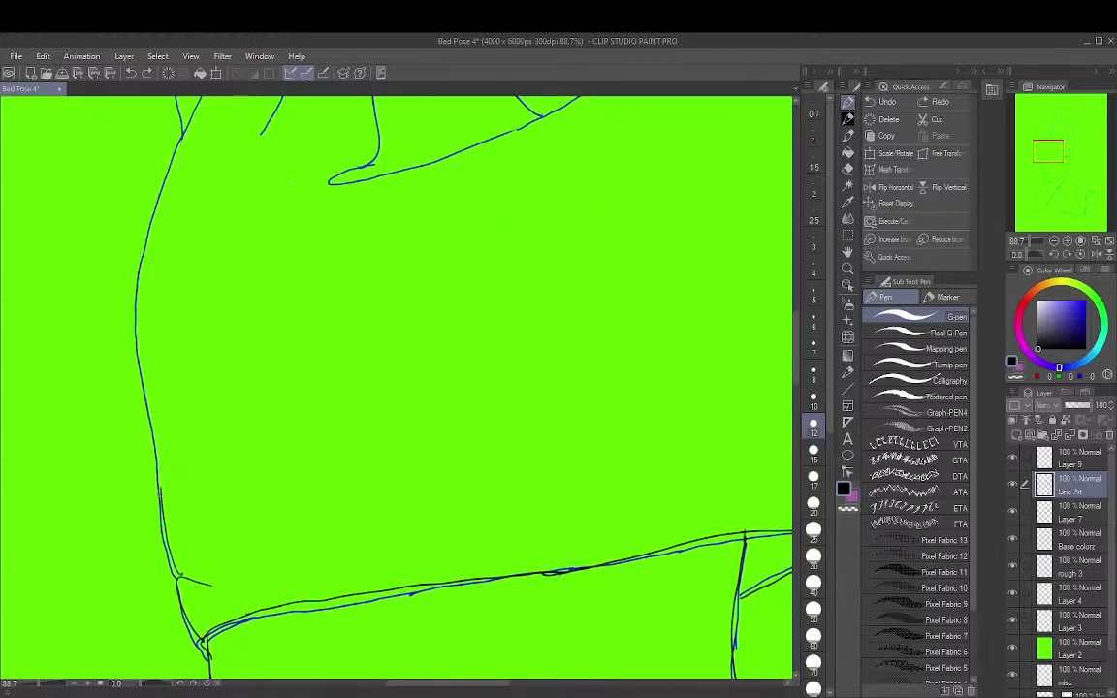
mouse_move(154, 448)
mouse_down()
mouse_move(137, 331)
mouse_move(142, 254)
mouse_move(172, 156)
mouse_move(163, 126)
mouse_up()
drag(584, 153, 609, 530)
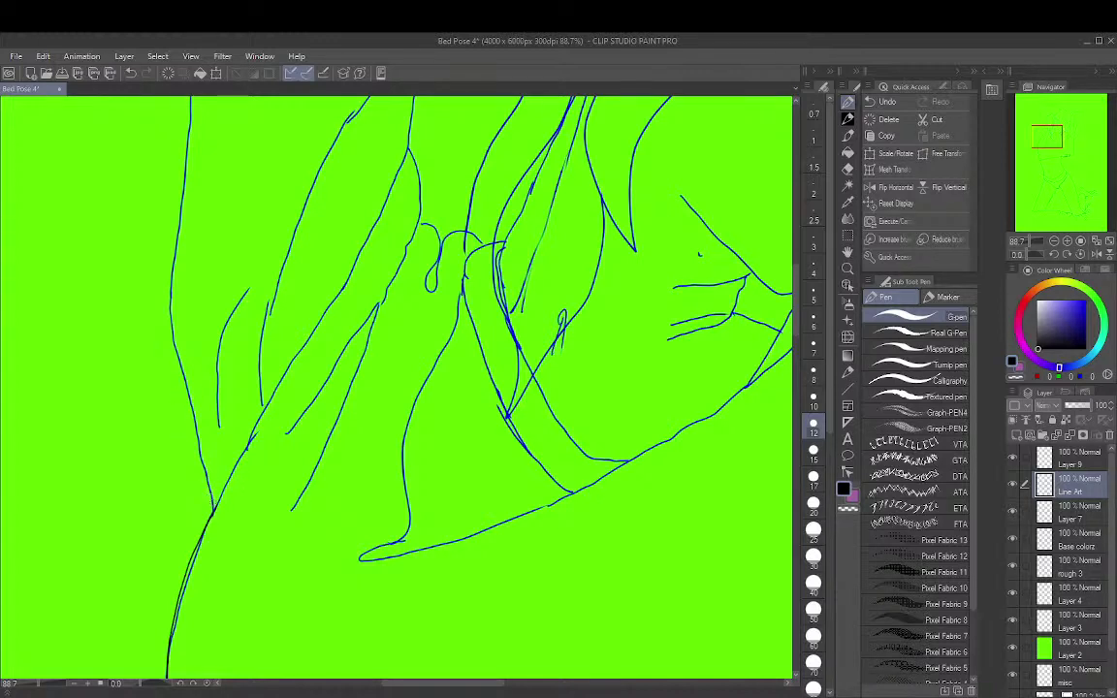
mouse_move(196, 459)
mouse_down()
mouse_move(167, 341)
mouse_move(192, 95)
mouse_up()
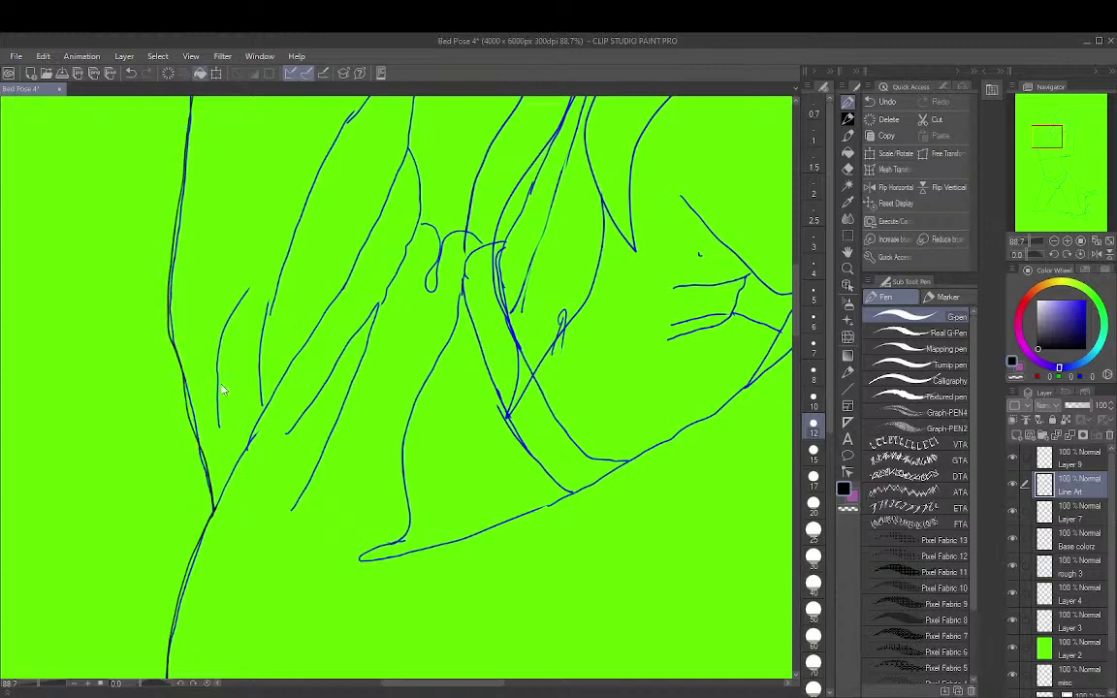
Ink the raised arm's inner contour and fold lines, ending with the branching line beside the hair
drag(218, 403, 248, 269)
mouse_move(237, 360)
mouse_down()
mouse_move(249, 264)
mouse_move(291, 146)
mouse_move(329, 95)
mouse_up()
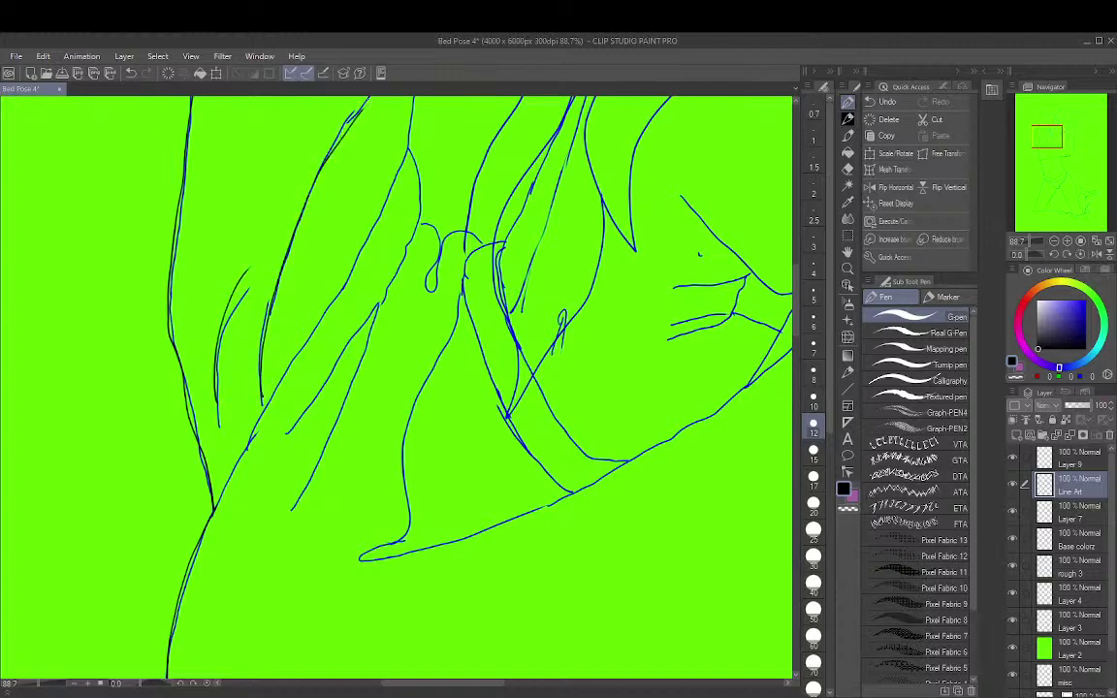
mouse_move(193, 464)
mouse_down()
mouse_move(277, 304)
mouse_move(412, 100)
mouse_up()
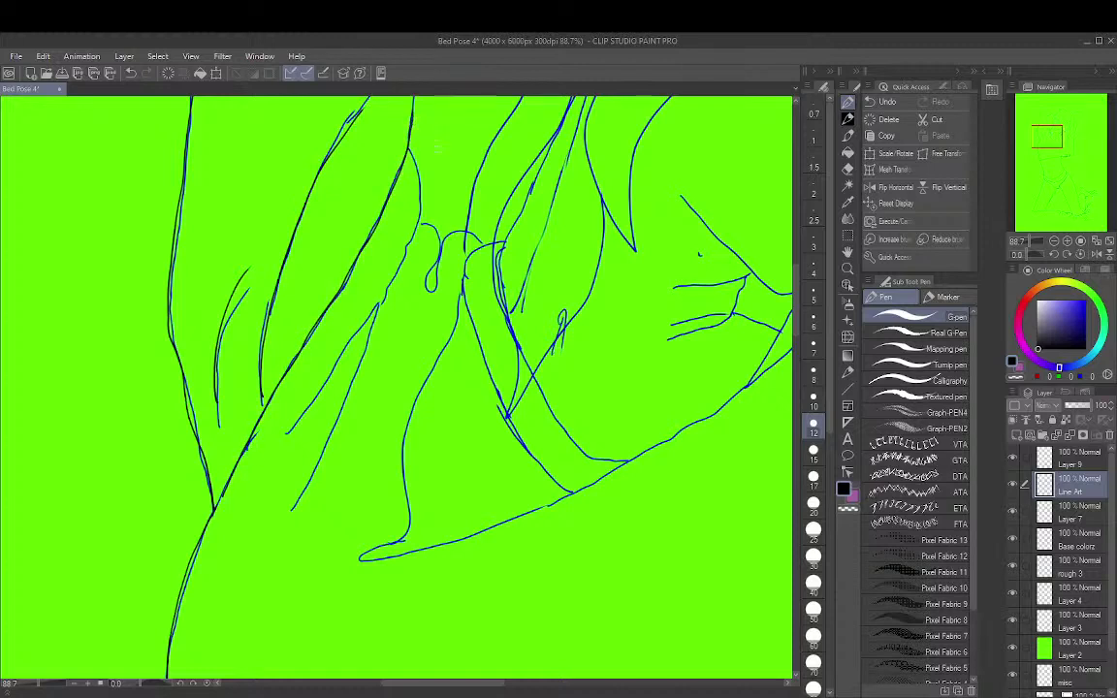
mouse_move(377, 142)
mouse_down()
mouse_move(359, 248)
mouse_move(329, 289)
mouse_up()
mouse_move(281, 461)
mouse_down()
mouse_move(279, 373)
mouse_move(335, 282)
mouse_up()
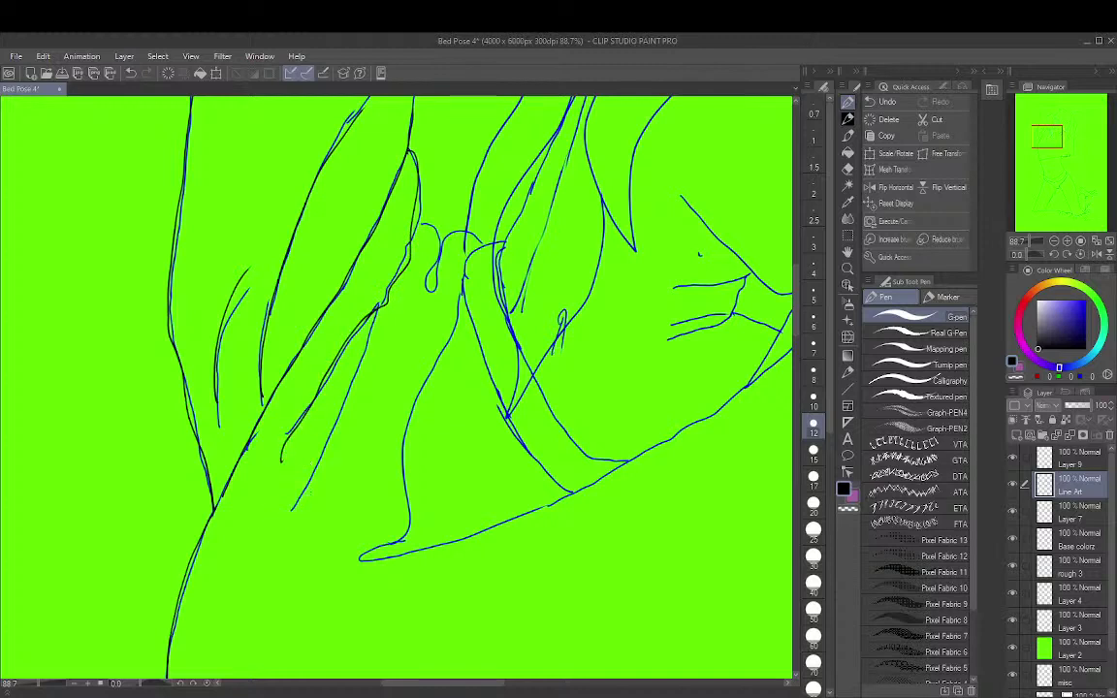
mouse_move(376, 306)
mouse_down()
mouse_move(337, 425)
mouse_move(352, 514)
mouse_up()
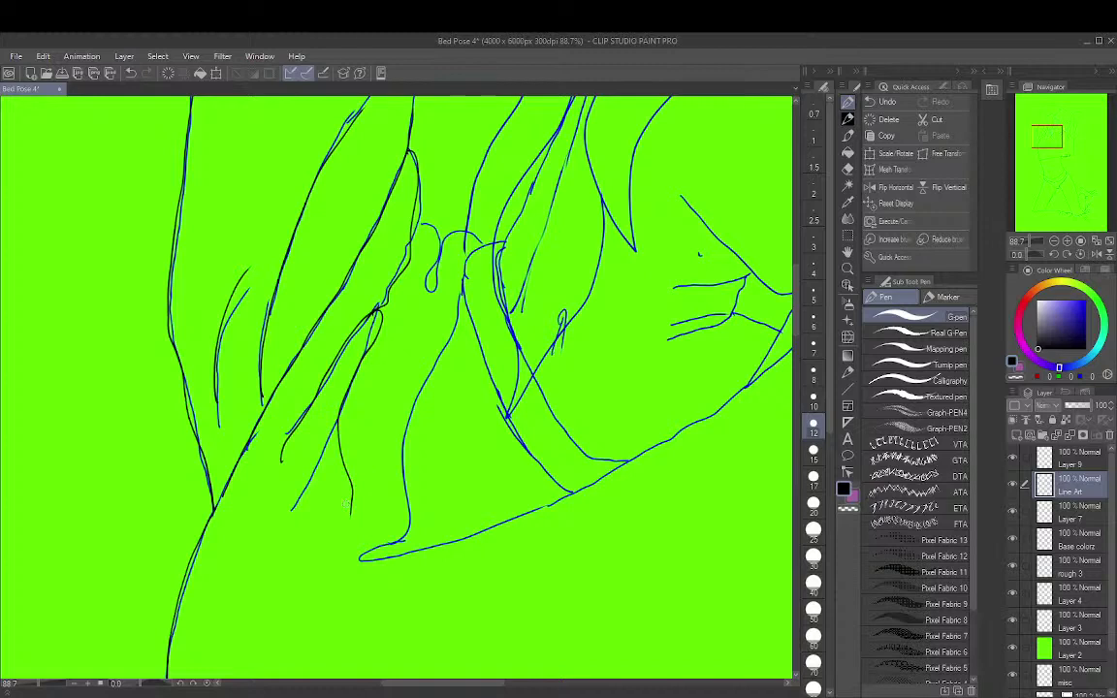
Ink the narrow pointed hair lock beside the arm, redrawing its outer curve twice
mouse_move(507, 417)
mouse_down()
mouse_move(516, 338)
mouse_move(500, 267)
mouse_move(506, 218)
mouse_move(575, 89)
mouse_up()
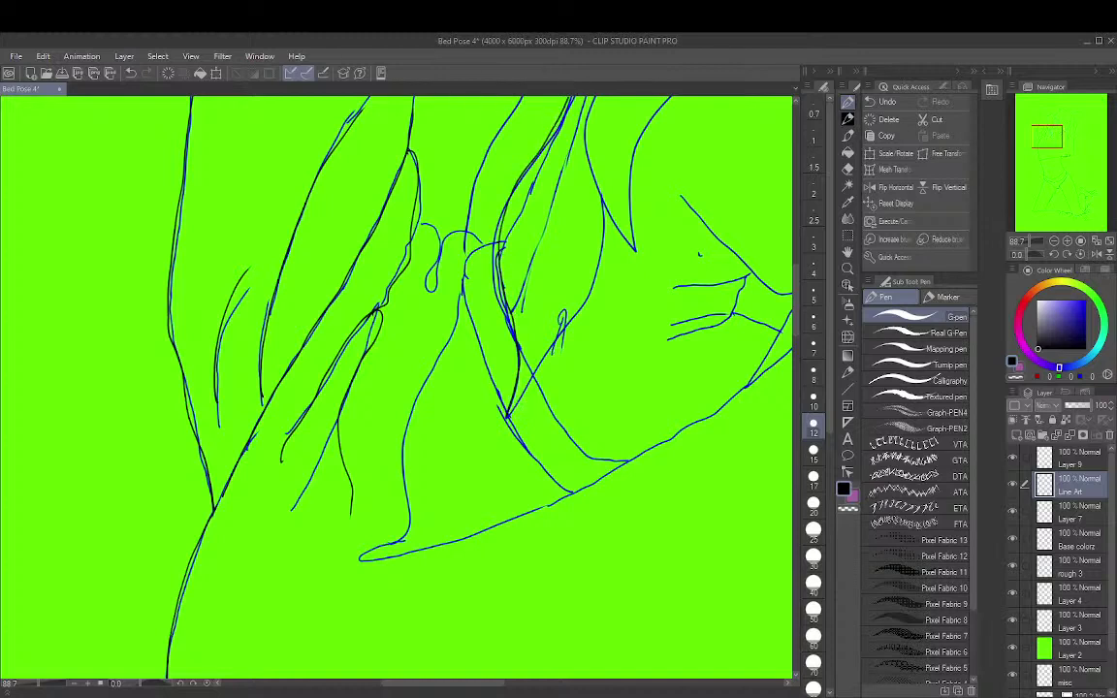
mouse_move(507, 416)
mouse_down()
mouse_move(582, 295)
mouse_move(606, 204)
mouse_up()
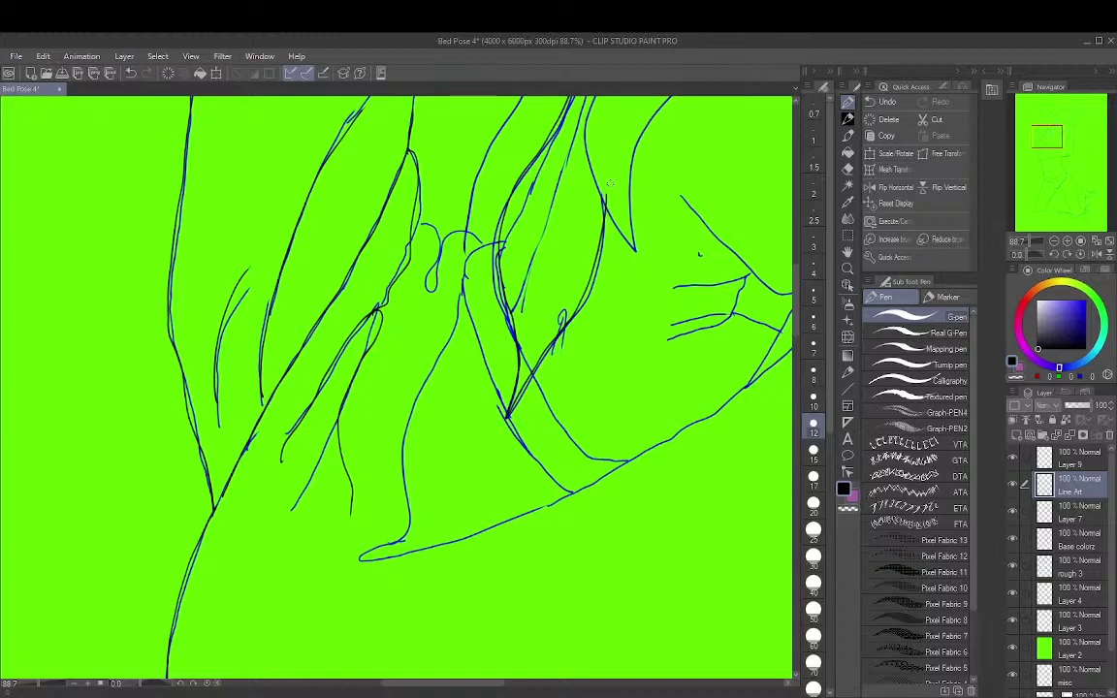
key(ctrl+z)
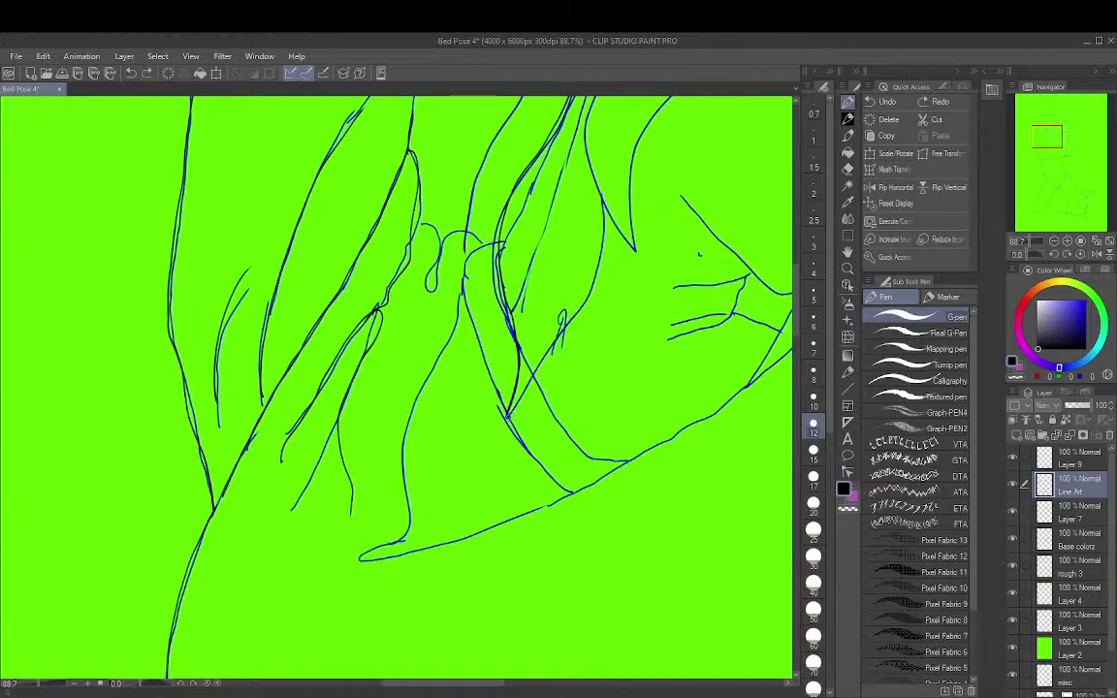
drag(457, 377, 551, 191)
key(ctrl+z)
mouse_move(457, 378)
mouse_down()
mouse_move(531, 252)
mouse_move(546, 181)
mouse_up()
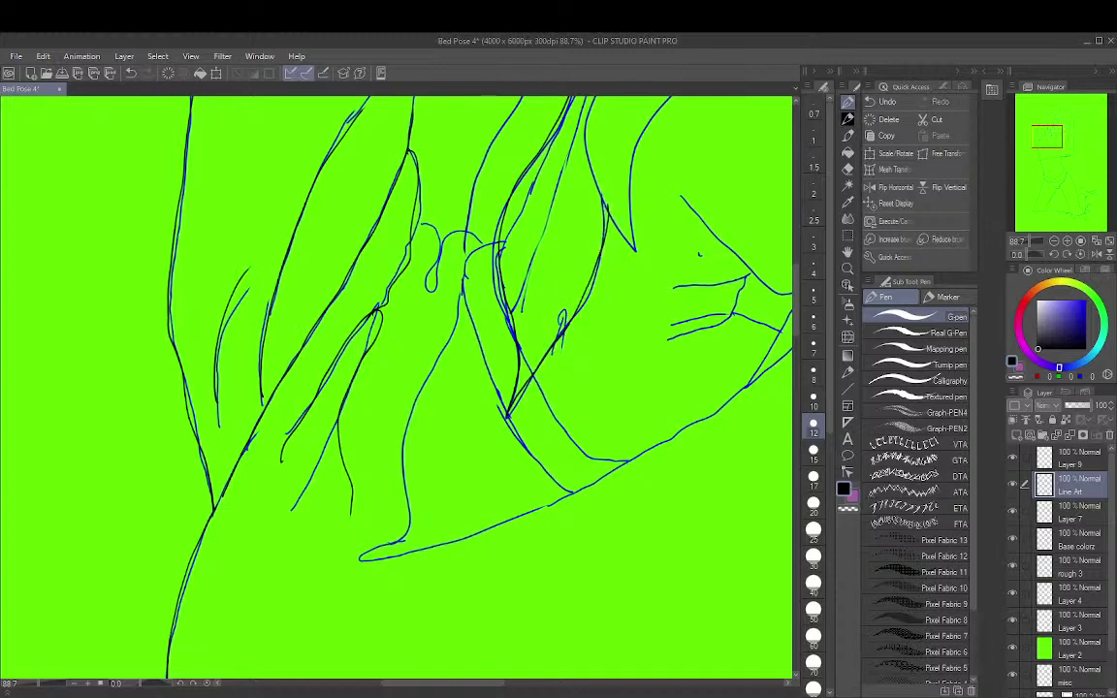
Ink the adjoining lock's pointed edge, the rounded curve behind it and the two lines running down to the neckline
mouse_move(574, 229)
mouse_down()
mouse_move(533, 151)
mouse_move(530, 96)
mouse_up()
mouse_move(476, 327)
mouse_down()
mouse_move(471, 257)
mouse_move(503, 243)
mouse_up()
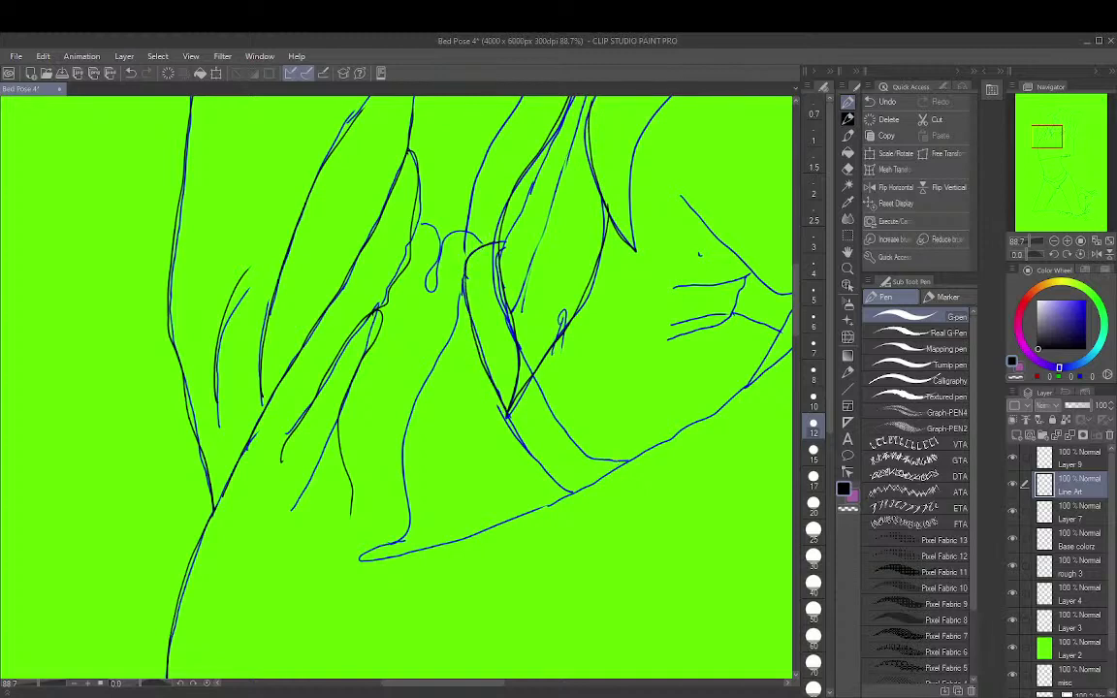
mouse_move(569, 420)
mouse_down()
mouse_move(538, 409)
mouse_move(494, 365)
mouse_up()
drag(544, 395, 533, 375)
drag(509, 316, 501, 262)
drag(572, 494, 455, 379)
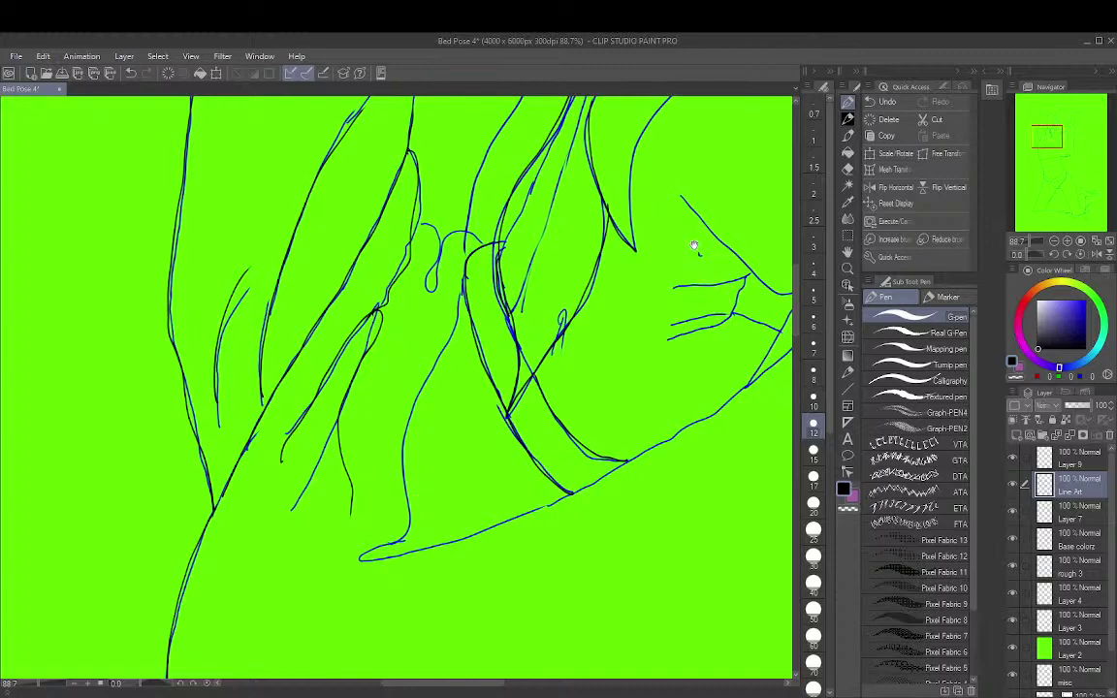
Ink the raised arm's upper line and the wavy contour above it, redrawing the contour's end stroke
drag(693, 244, 618, 613)
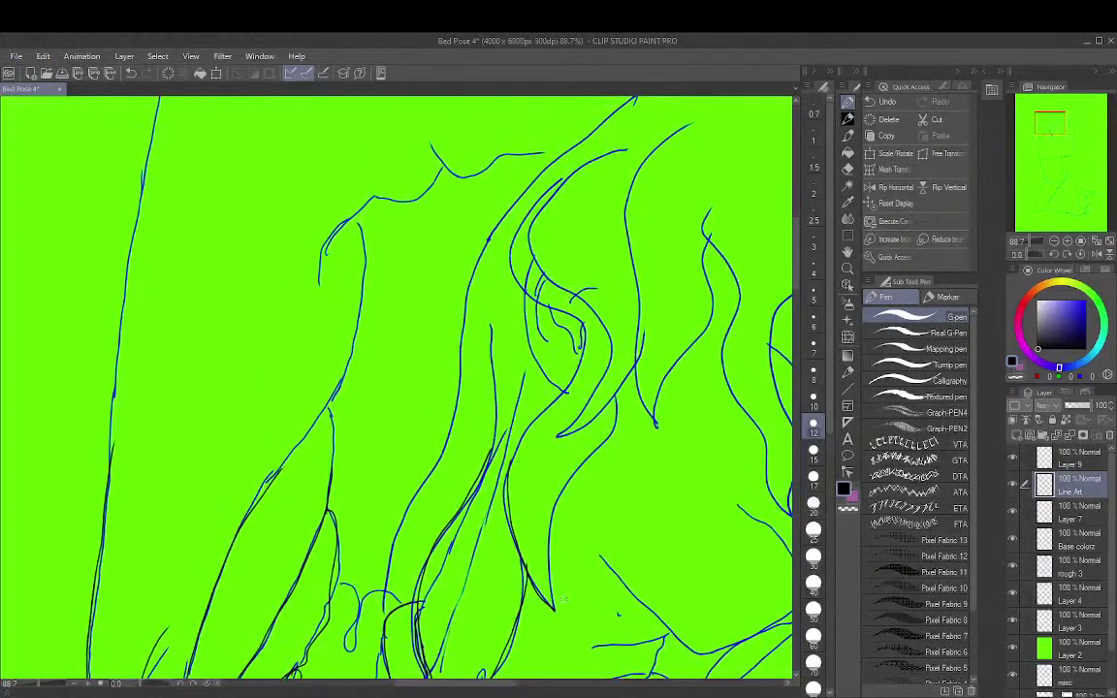
drag(249, 429, 308, 326)
mouse_move(345, 363)
mouse_down()
mouse_move(360, 296)
mouse_move(355, 225)
mouse_up()
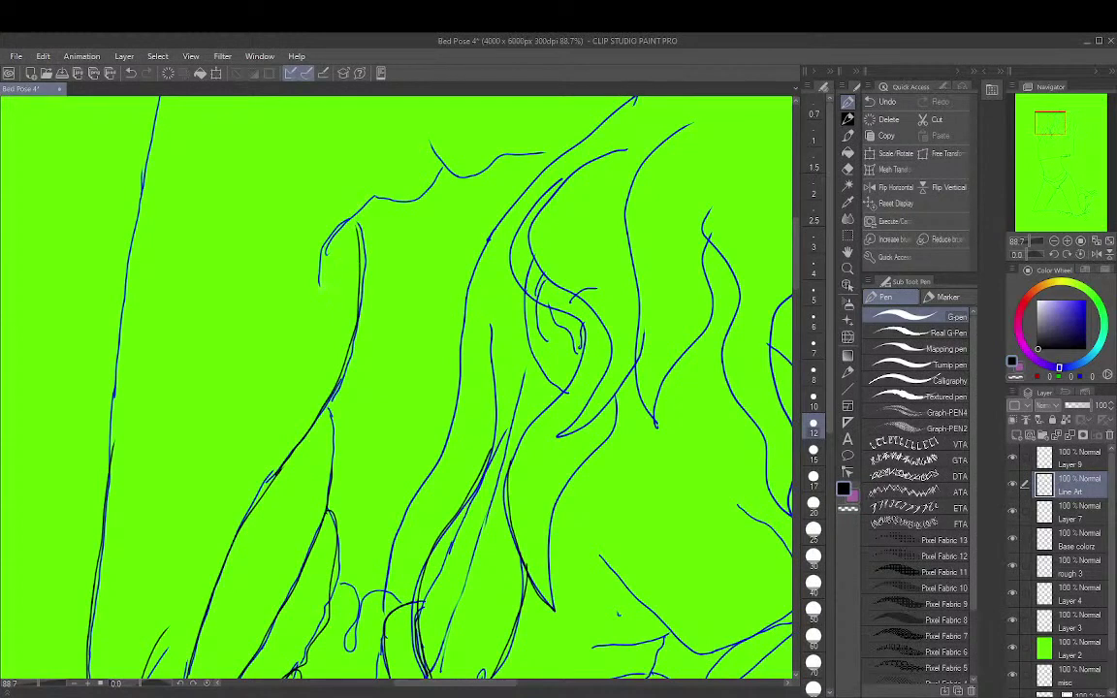
drag(319, 288, 348, 223)
mouse_move(370, 201)
mouse_down()
mouse_move(426, 187)
mouse_move(467, 174)
mouse_up()
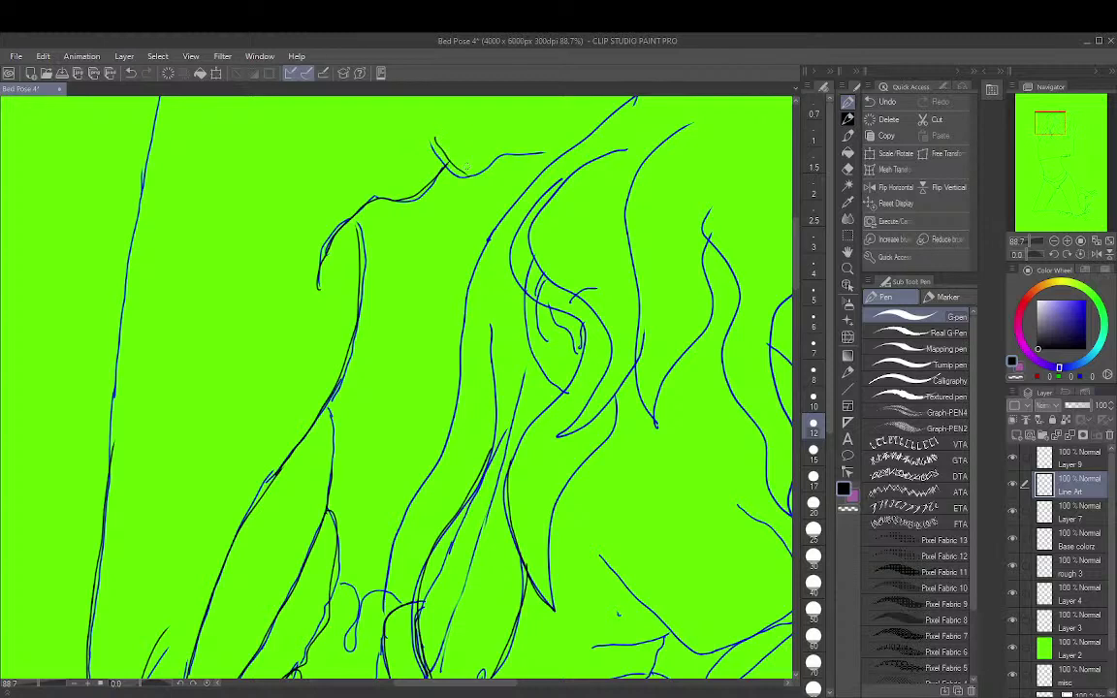
key(ctrl+z)
mouse_move(436, 135)
mouse_down()
mouse_move(472, 184)
mouse_move(543, 149)
mouse_up()
Ink the small looped curls beside the arm and the long hair line rising from them toward the crown
mouse_move(336, 592)
mouse_down()
mouse_move(354, 590)
mouse_move(359, 606)
mouse_move(347, 646)
mouse_move(384, 593)
mouse_up()
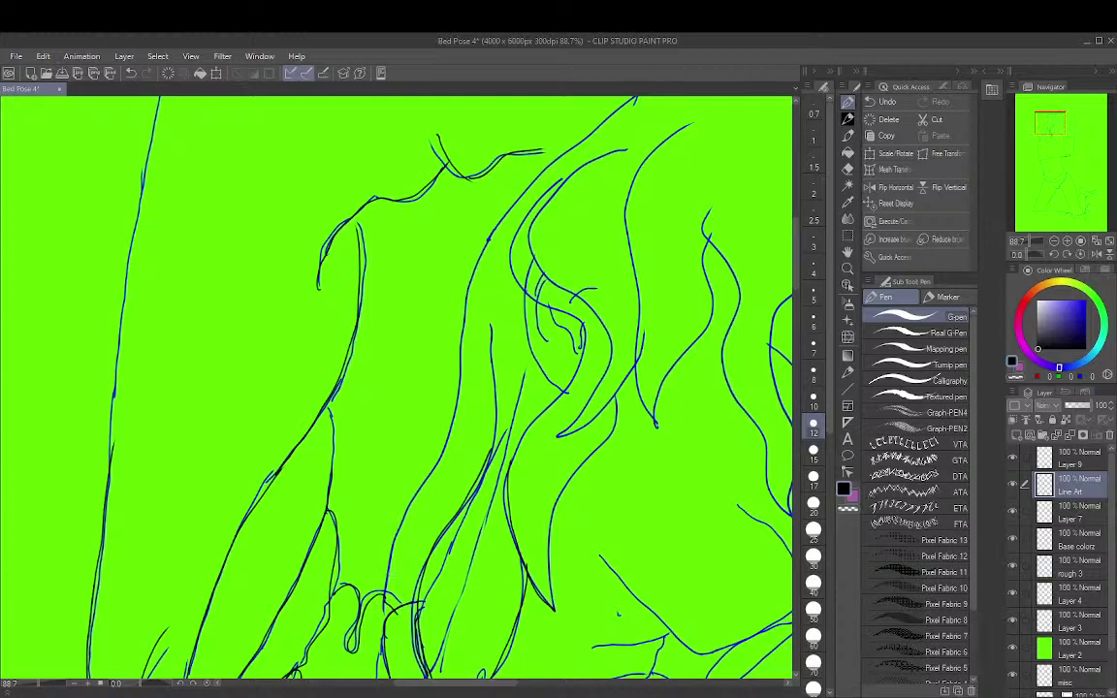
key(ctrl+z)
mouse_move(386, 598)
mouse_down()
mouse_move(397, 615)
mouse_move(389, 581)
mouse_move(460, 384)
mouse_up()
mouse_move(413, 350)
mouse_down()
mouse_move(437, 224)
mouse_move(559, 92)
mouse_up()
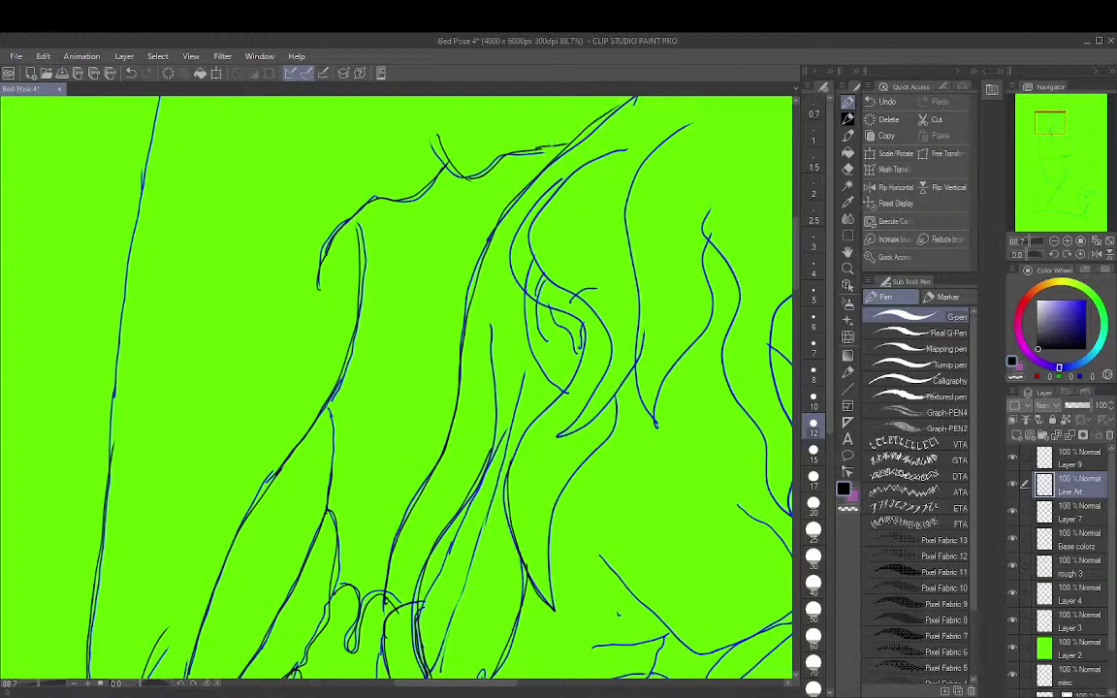
Redraw the short stroke joining the wavy contour to the long hair line until it meets cleanly
key(ctrl+z)
drag(541, 148, 574, 141)
scroll(552, 148, up, 1)
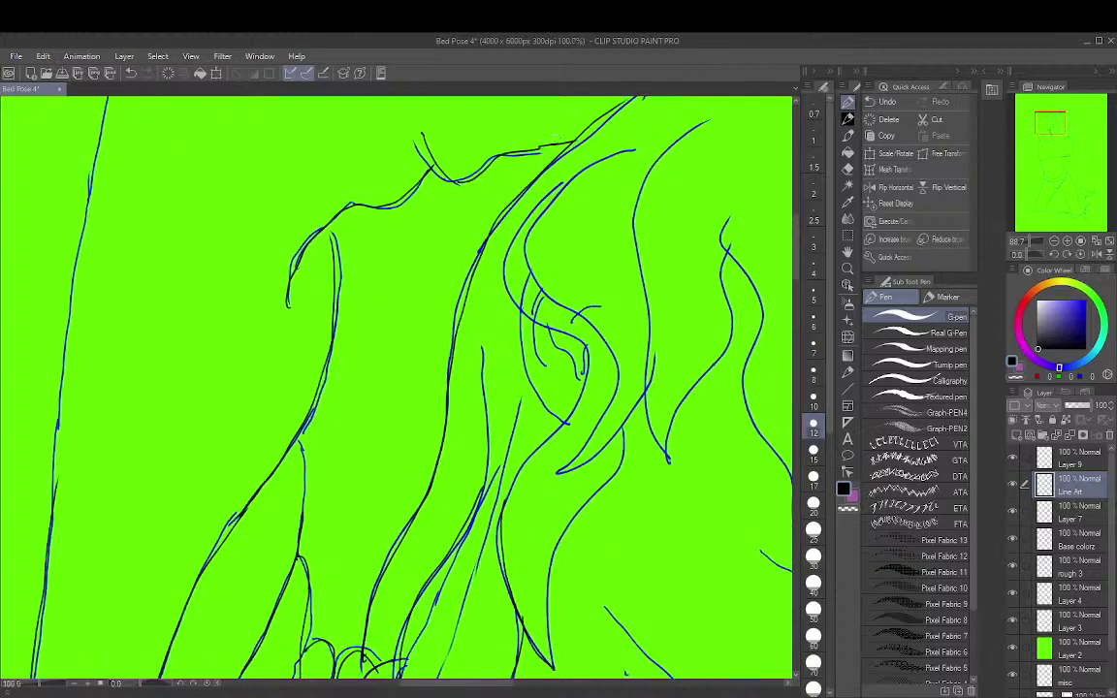
key(ctrl+z)
drag(540, 150, 584, 141)
key(ctrl+z)
drag(488, 154, 569, 147)
Ink the edge of the long pointed side lock and the curling lock above it up to its top curve
mouse_move(501, 608)
mouse_down()
mouse_move(494, 493)
mouse_move(534, 443)
mouse_up()
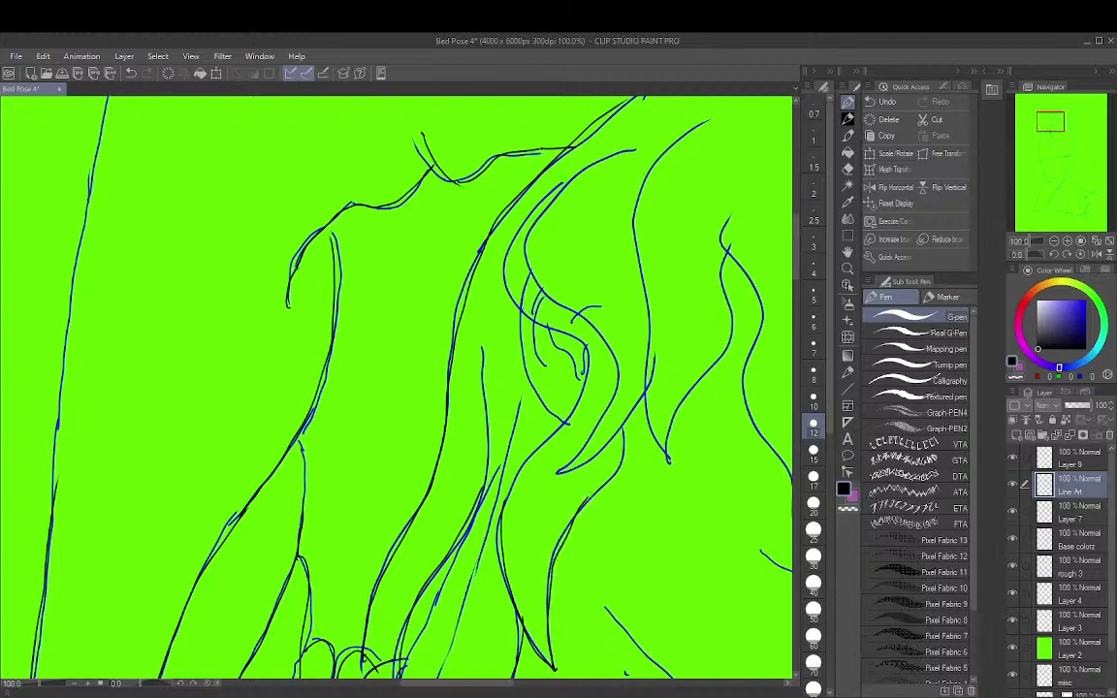
mouse_move(588, 499)
mouse_down()
mouse_move(615, 470)
mouse_move(623, 429)
mouse_up()
drag(558, 475, 609, 440)
drag(546, 401, 582, 351)
mouse_move(559, 474)
mouse_down()
mouse_move(608, 374)
mouse_move(600, 336)
mouse_move(534, 265)
mouse_move(526, 221)
mouse_move(536, 229)
mouse_move(562, 186)
mouse_move(560, 136)
mouse_move(577, 127)
mouse_up()
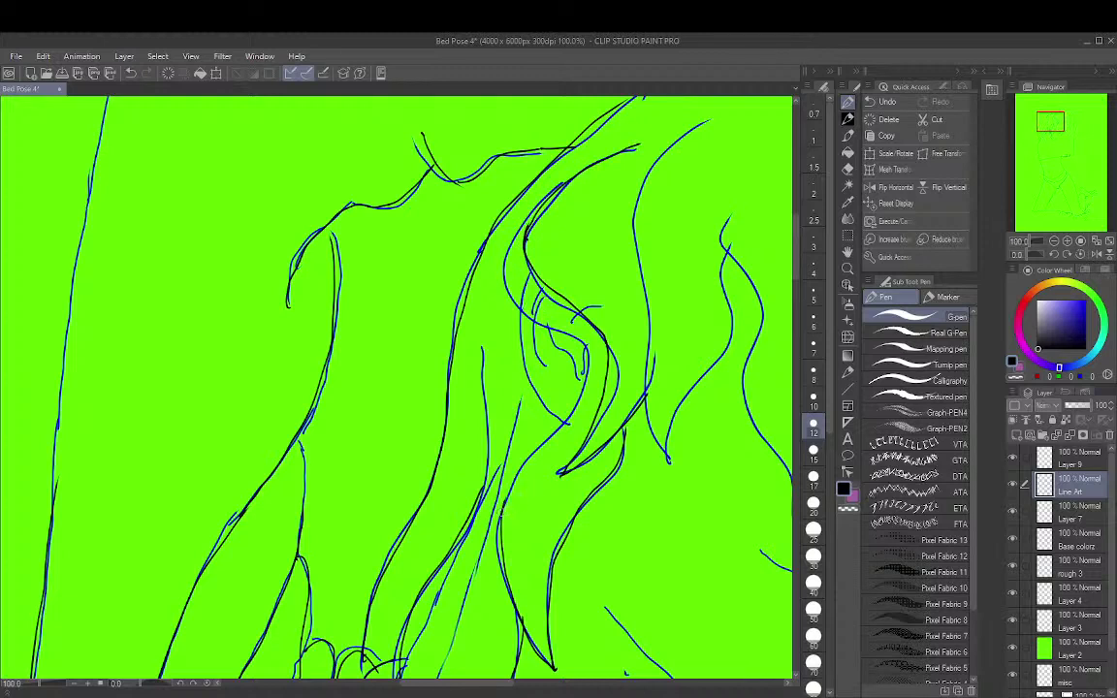
Ink the inner curve of the curling side lock and the ear lines enclosed by it
mouse_move(451, 463)
mouse_down()
mouse_move(519, 351)
mouse_move(526, 308)
mouse_up()
mouse_move(565, 186)
mouse_down()
mouse_move(503, 269)
mouse_move(518, 300)
mouse_up()
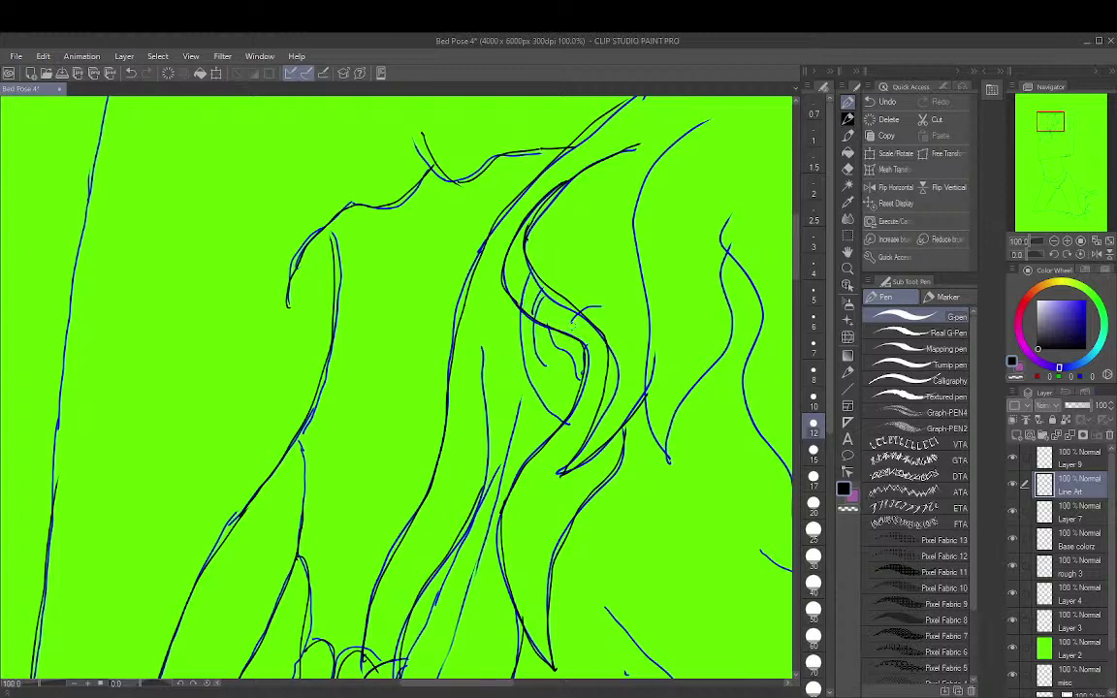
mouse_move(567, 424)
mouse_down()
mouse_move(546, 408)
mouse_move(520, 321)
mouse_up()
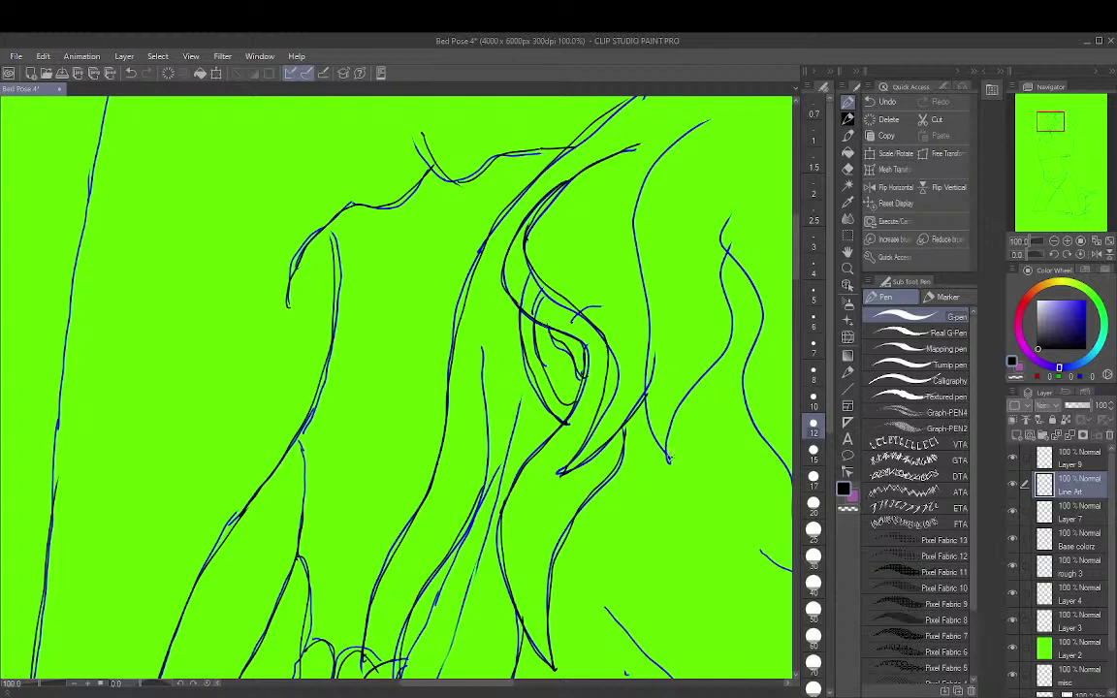
Ink the three remaining pointed bangs across the forehead, including their curved upper ends
mouse_move(668, 456)
mouse_down()
mouse_move(652, 419)
mouse_move(636, 233)
mouse_move(646, 157)
mouse_move(692, 124)
mouse_move(743, 128)
mouse_move(753, 116)
mouse_up()
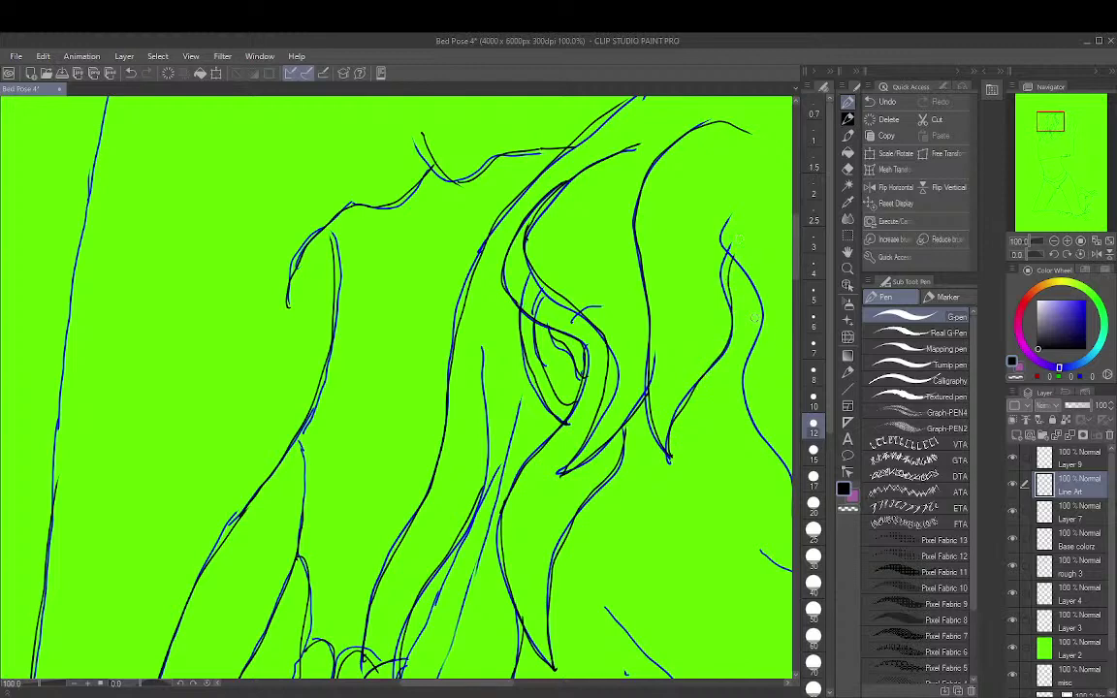
drag(747, 322, 280, 266)
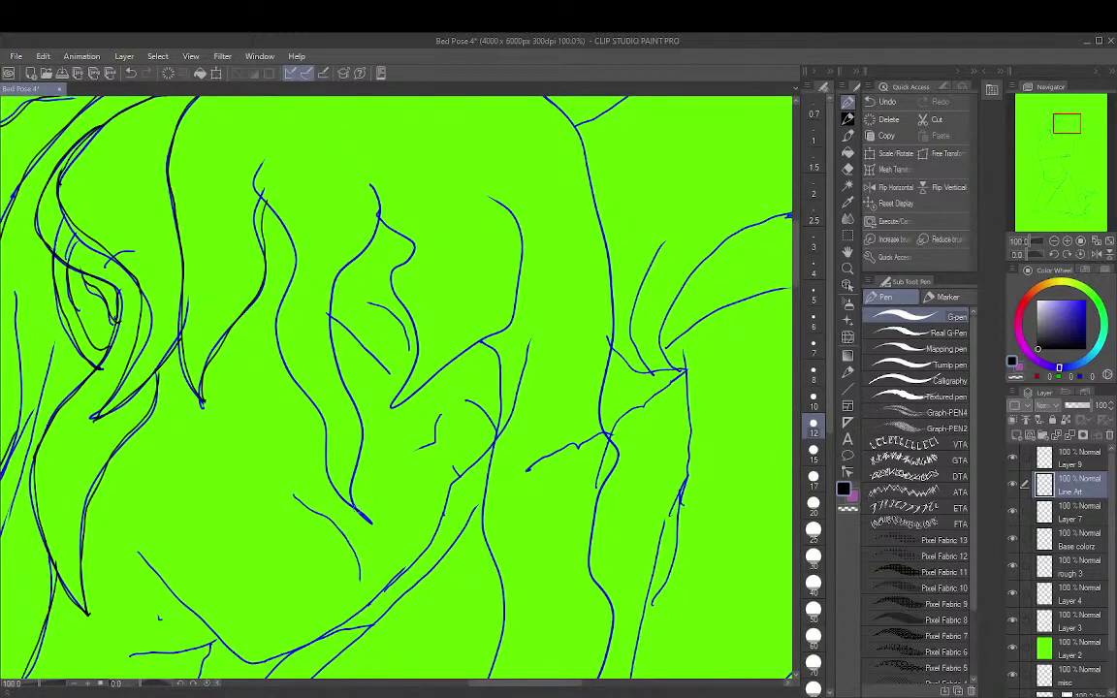
drag(358, 511, 342, 497)
mouse_move(308, 446)
mouse_down()
mouse_move(260, 332)
mouse_move(249, 191)
mouse_move(233, 170)
mouse_move(267, 172)
mouse_move(273, 153)
mouse_up()
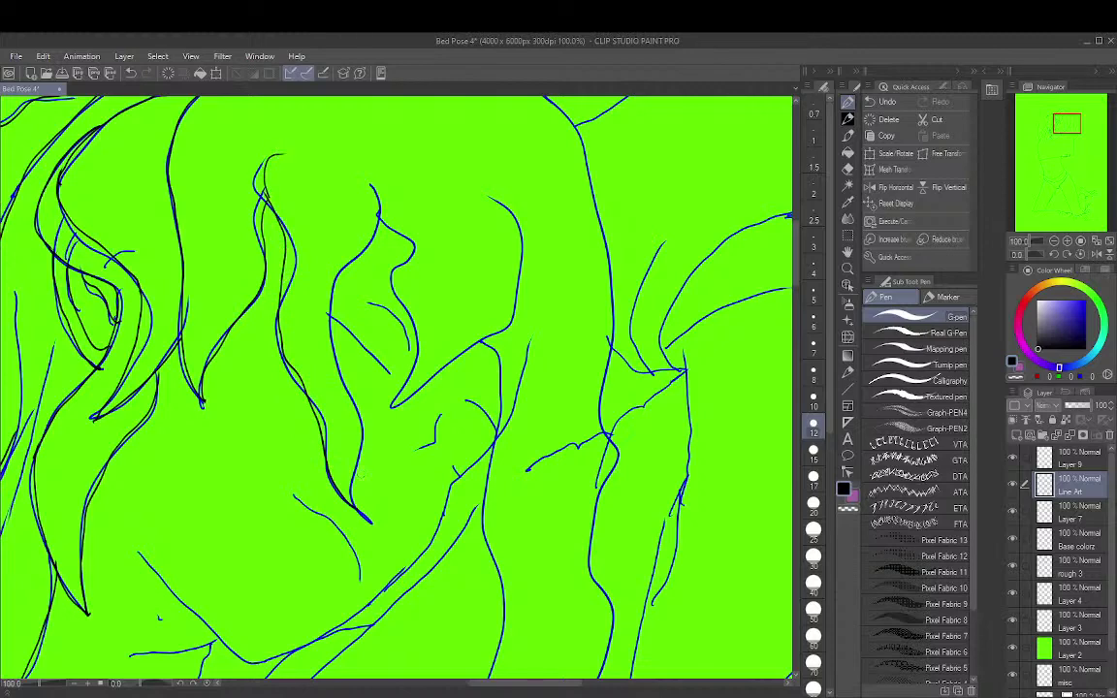
mouse_move(359, 484)
mouse_down()
mouse_move(337, 279)
mouse_move(368, 208)
mouse_move(362, 158)
mouse_up()
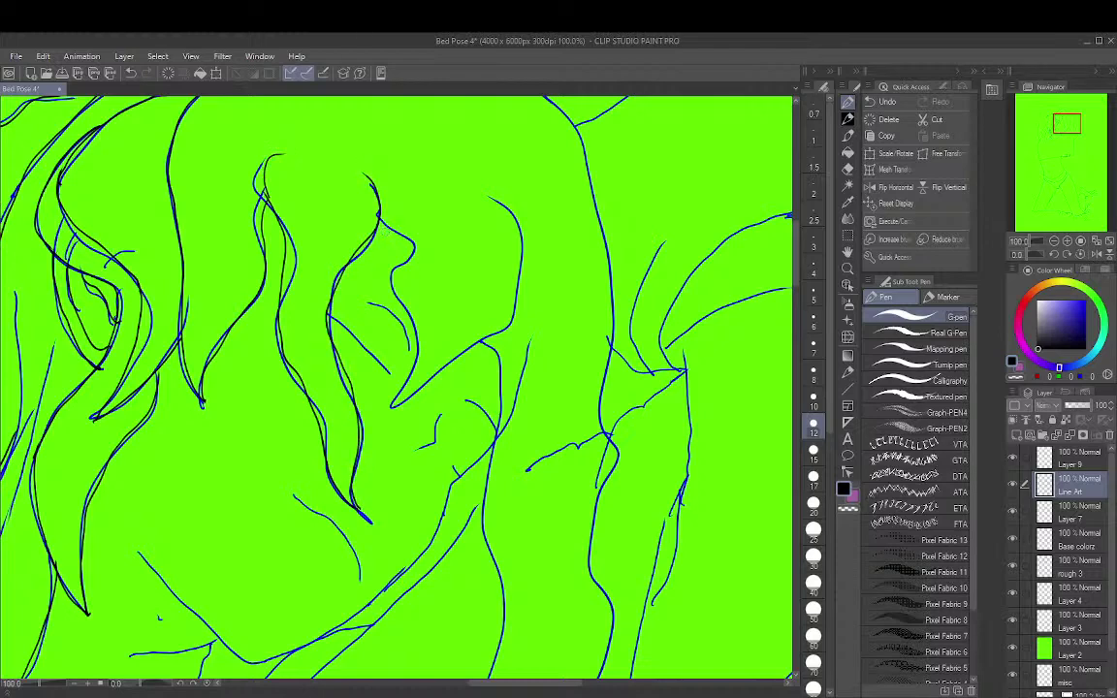
mouse_move(379, 217)
mouse_down()
mouse_move(415, 286)
mouse_move(412, 368)
mouse_move(385, 409)
mouse_up()
mouse_move(386, 412)
mouse_down()
mouse_move(485, 341)
mouse_move(505, 310)
mouse_move(519, 232)
mouse_move(494, 198)
mouse_up()
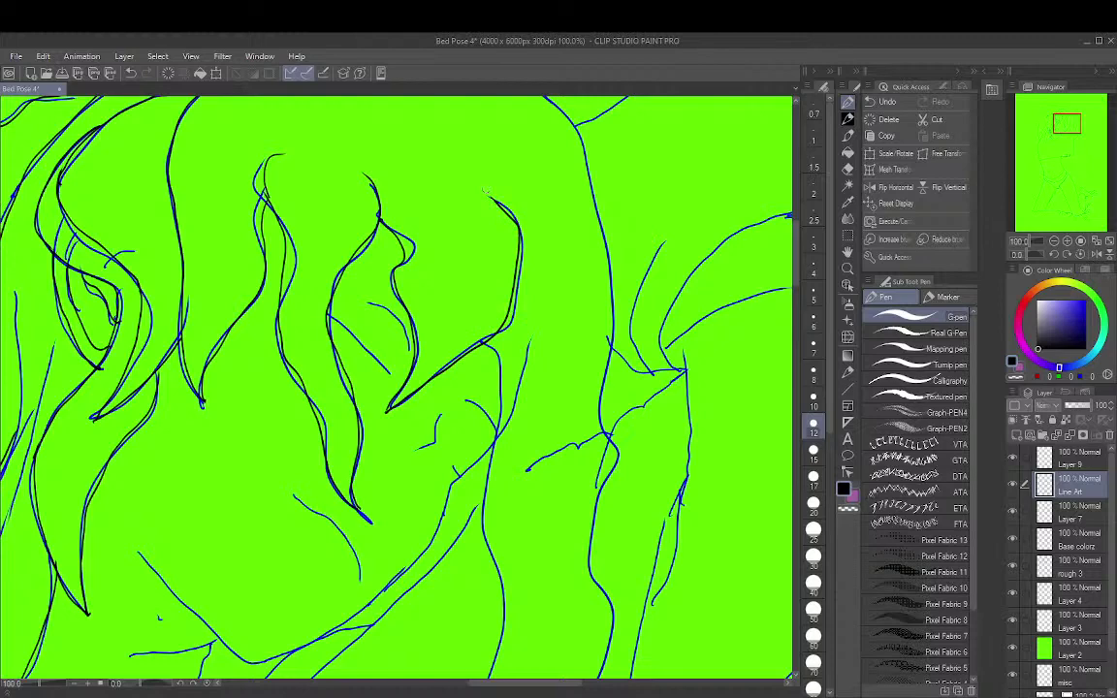
Ink the short facial feature lines between and below the bangs
mouse_move(370, 302)
mouse_down()
mouse_move(396, 316)
mouse_move(407, 345)
mouse_up()
mouse_move(466, 399)
mouse_down()
mouse_move(497, 433)
mouse_move(451, 462)
mouse_move(456, 473)
mouse_up()
drag(329, 313, 374, 358)
mouse_move(417, 450)
mouse_down()
mouse_move(433, 446)
mouse_move(440, 420)
mouse_up()
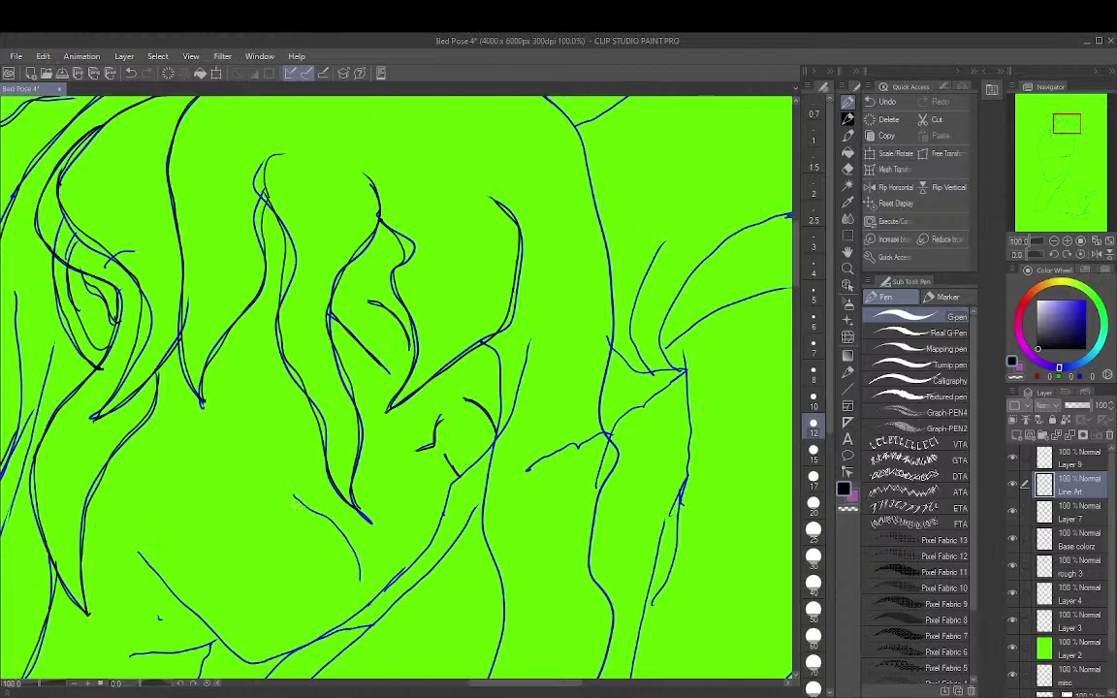
mouse_move(292, 495)
mouse_down()
mouse_move(369, 523)
mouse_move(334, 543)
mouse_move(358, 578)
mouse_up()
Ink the face outline from the cheek down around the chin and up along the jaw
drag(238, 593, 337, 534)
drag(383, 572, 449, 485)
drag(402, 444, 448, 395)
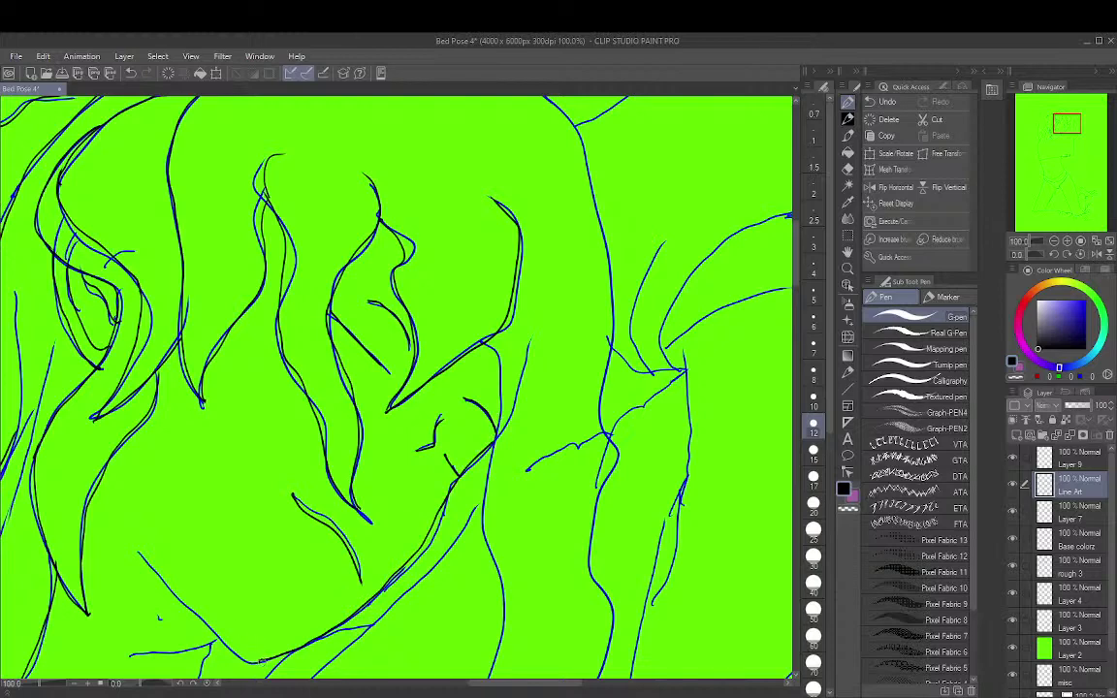
drag(260, 658, 141, 551)
Ink both edges of the long wavy hair lock hanging beside the face, meeting at its pointed tip
mouse_move(680, 474)
mouse_down()
mouse_move(568, 316)
mouse_move(572, 325)
mouse_up()
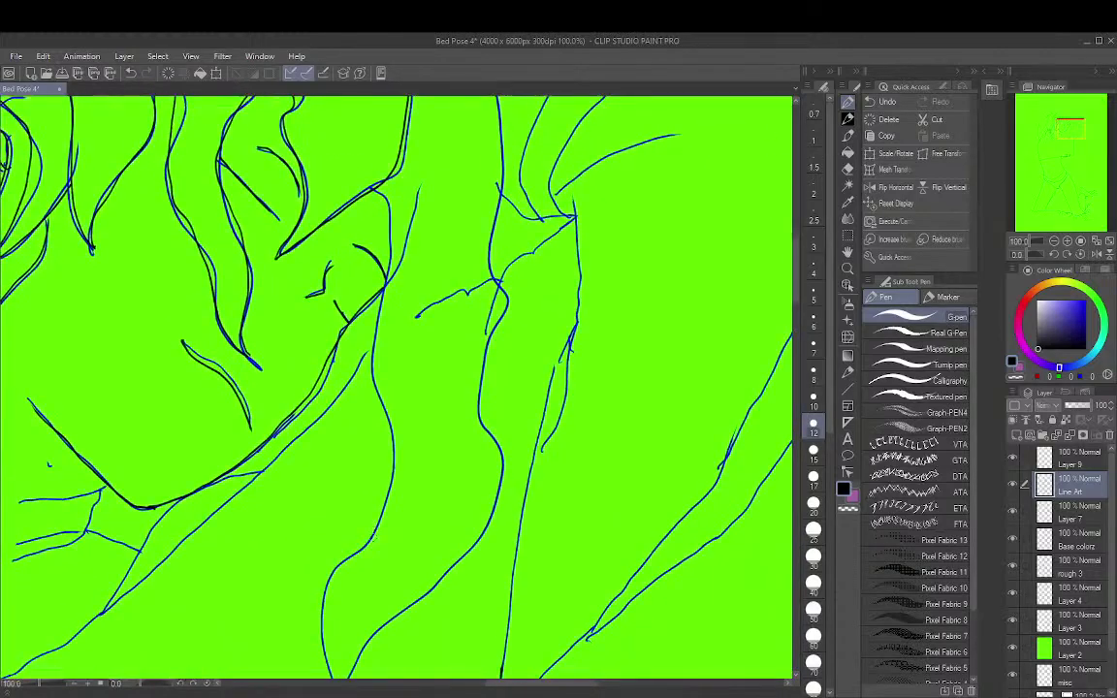
mouse_move(374, 536)
mouse_down()
mouse_move(392, 471)
mouse_move(378, 386)
mouse_up()
drag(338, 351, 345, 238)
drag(386, 204, 382, 183)
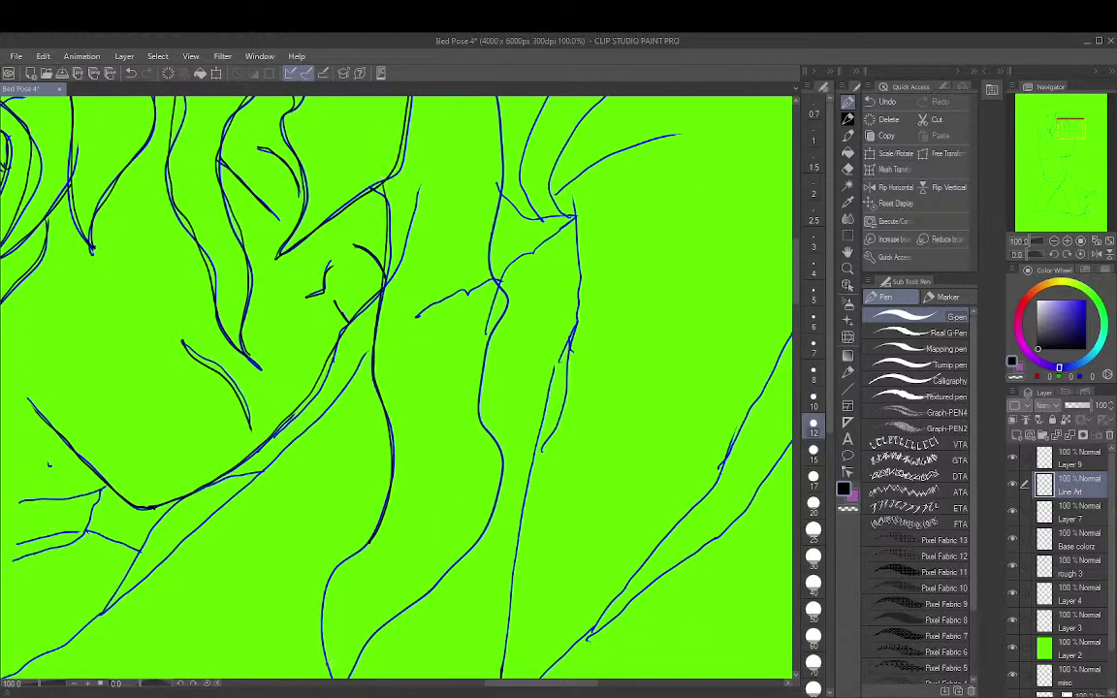
mouse_move(331, 677)
mouse_down()
mouse_move(322, 597)
mouse_move(382, 509)
mouse_up()
drag(600, 462, 632, 220)
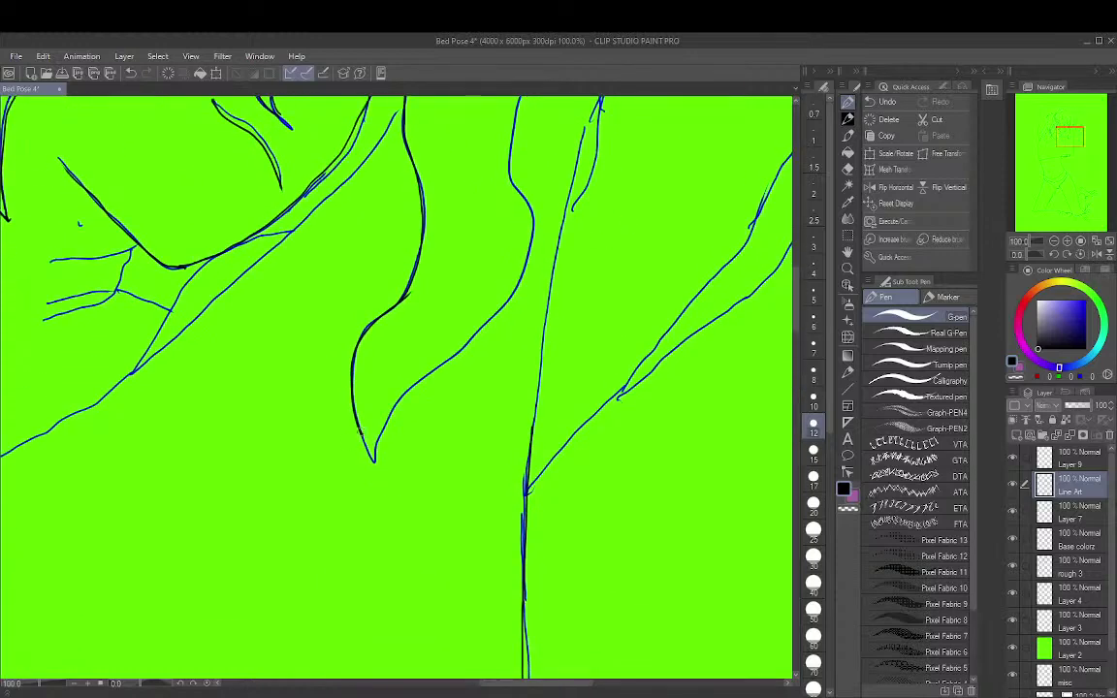
mouse_move(360, 432)
mouse_down()
mouse_move(373, 460)
mouse_move(524, 245)
mouse_move(528, 182)
mouse_up()
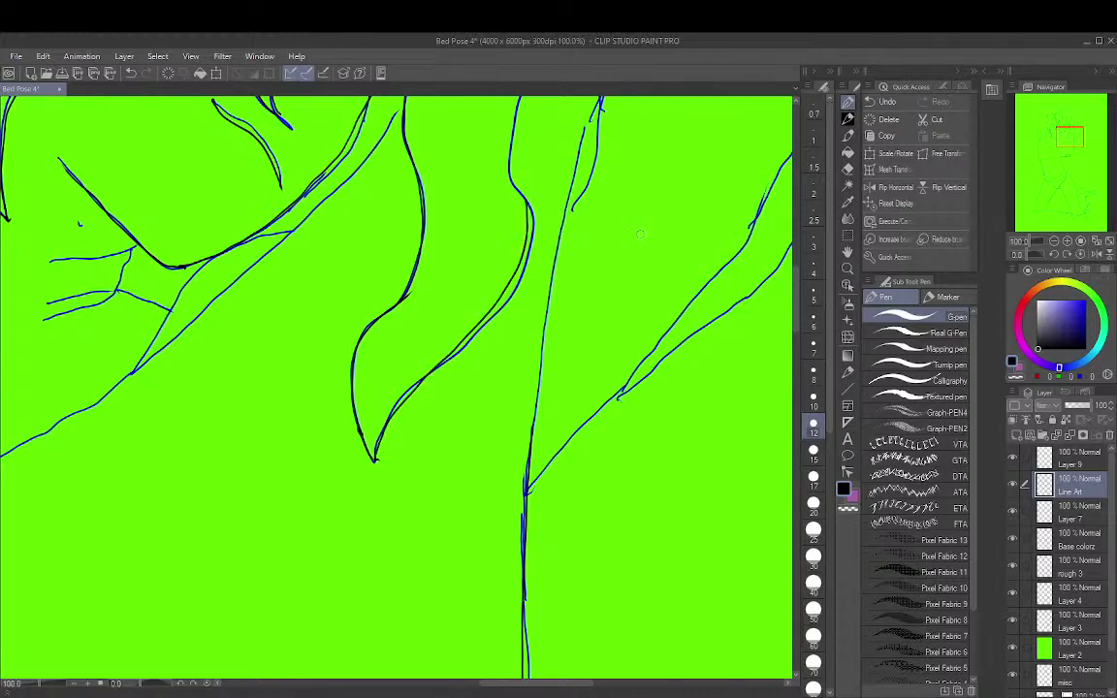
Ink the outer hair line from the long lock up to the top of the head, redrawing its lower wavy stroke
drag(635, 236, 503, 536)
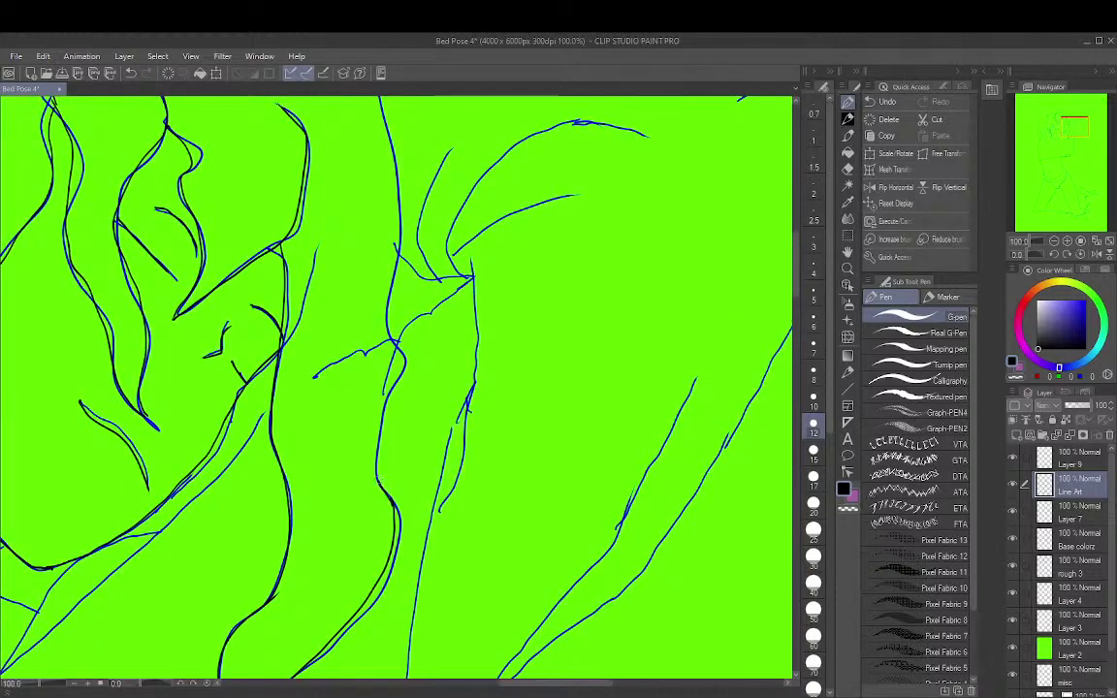
mouse_move(377, 480)
mouse_down()
mouse_move(381, 414)
mouse_move(402, 353)
mouse_up()
key(ctrl+z)
mouse_move(347, 442)
mouse_down()
mouse_move(343, 370)
mouse_move(364, 310)
mouse_move(351, 286)
mouse_move(361, 200)
mouse_move(346, 108)
mouse_up()
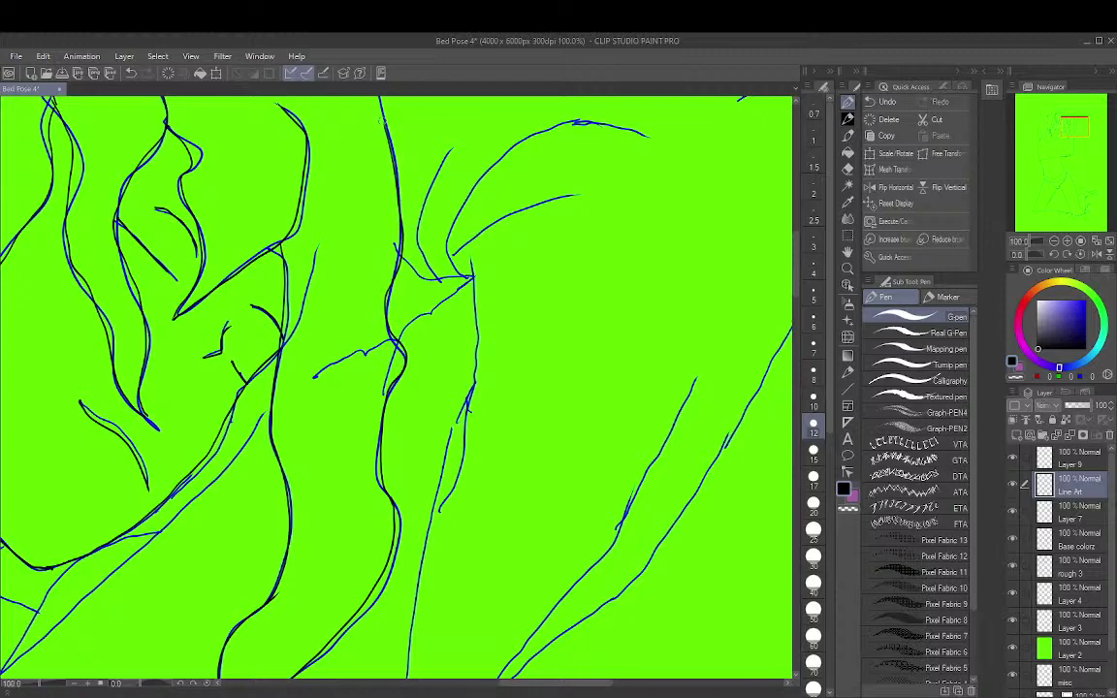
drag(613, 229, 596, 529)
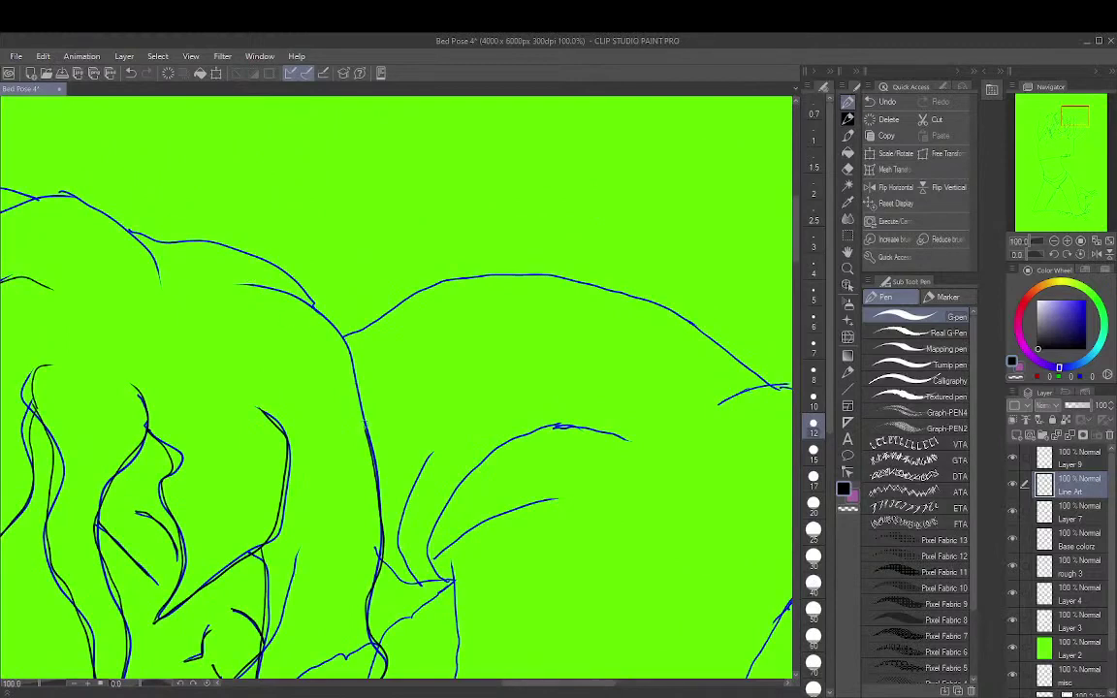
mouse_move(370, 447)
mouse_down()
mouse_move(352, 367)
mouse_move(327, 320)
mouse_move(296, 295)
mouse_move(260, 284)
mouse_move(167, 294)
mouse_up()
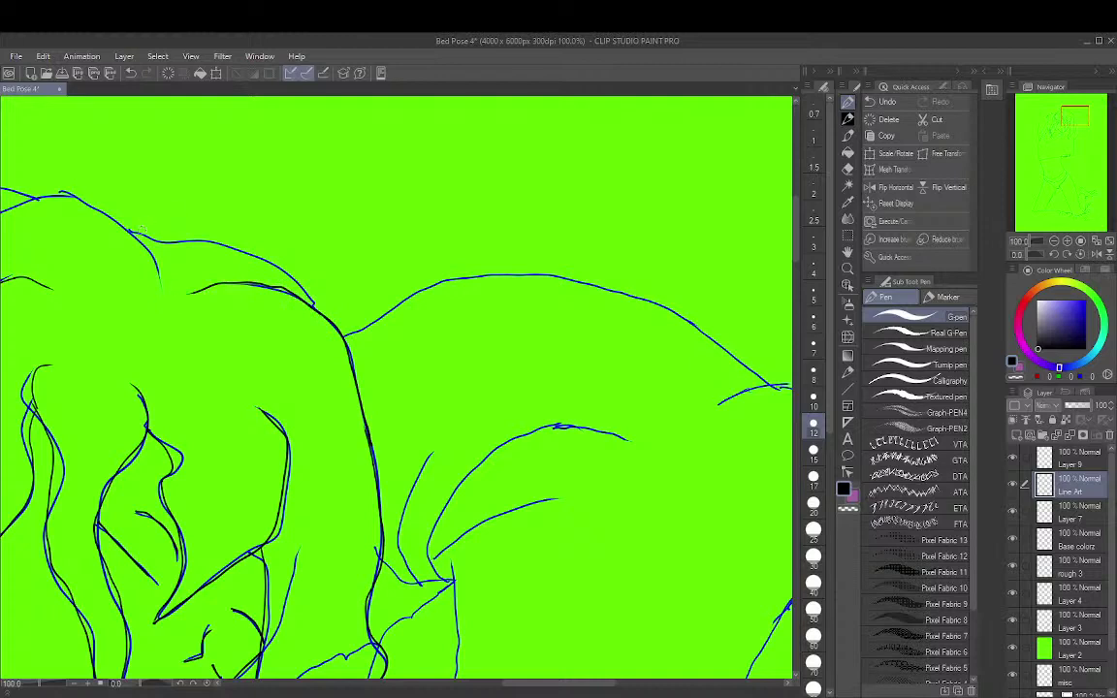
Ink the hair outline across the top of the head, including the parting curve and the long slope down the other side
mouse_move(127, 229)
mouse_down()
mouse_move(245, 249)
mouse_move(286, 279)
mouse_up()
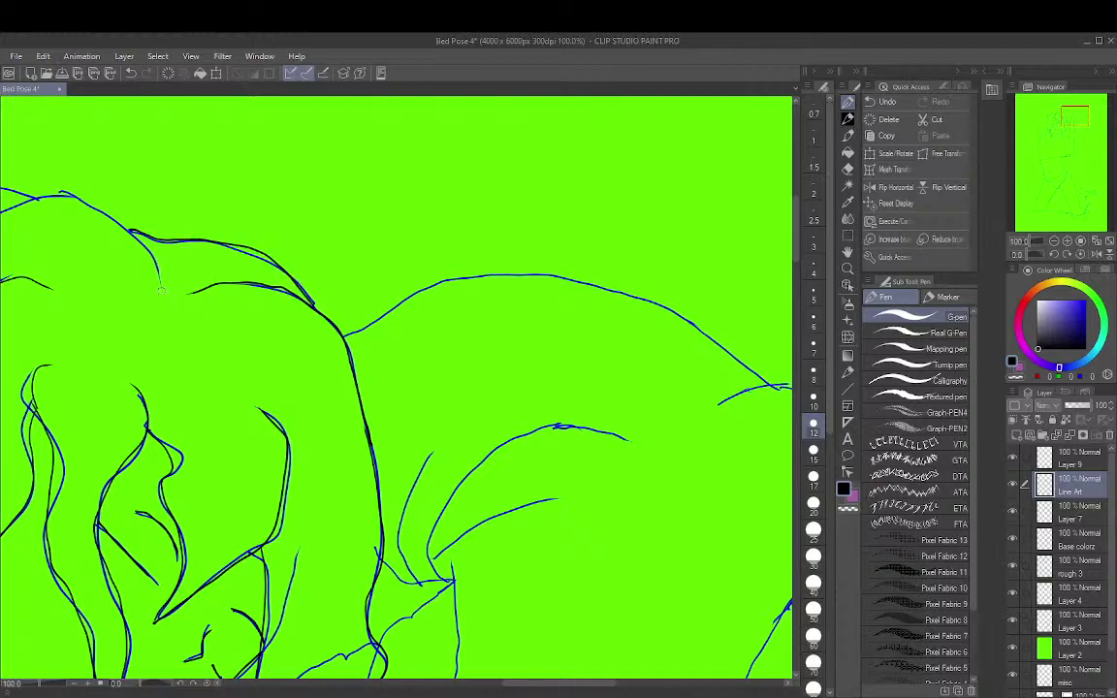
mouse_move(163, 292)
mouse_down()
mouse_move(98, 208)
mouse_move(63, 193)
mouse_move(10, 206)
mouse_up()
drag(451, 340, 993, 378)
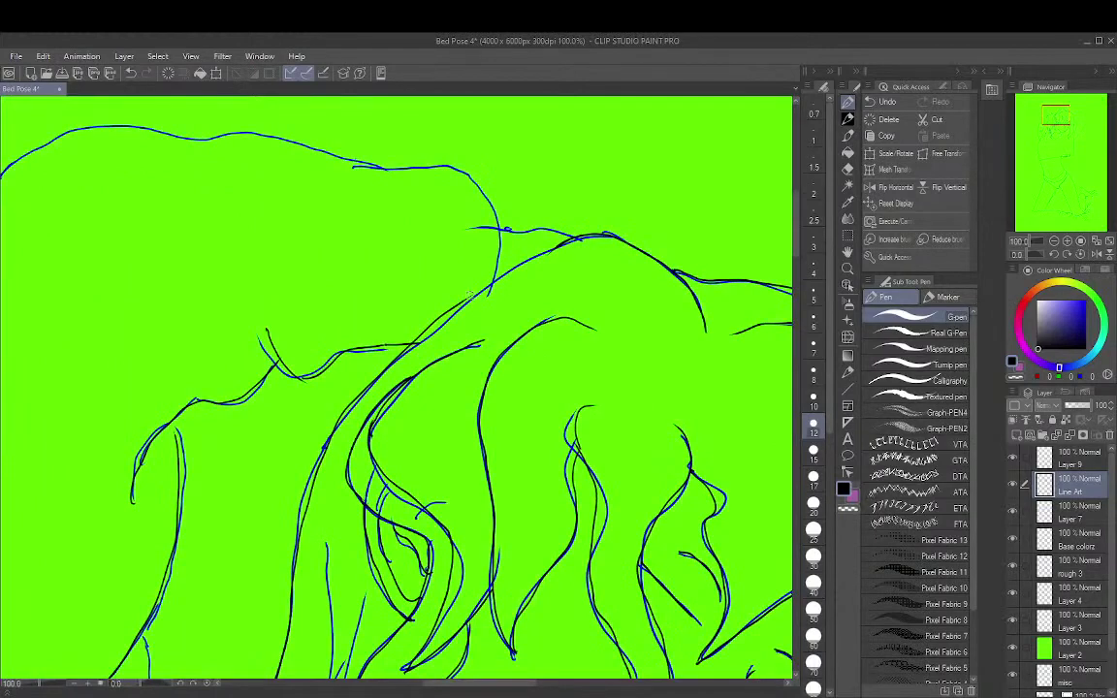
drag(465, 303, 578, 237)
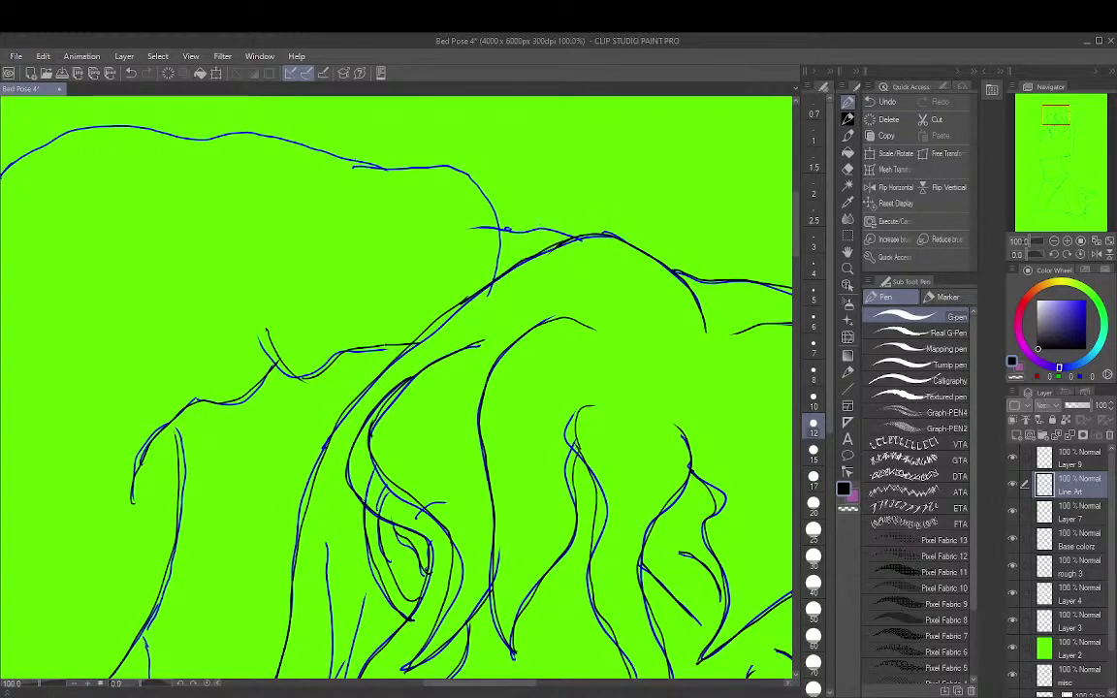
Ink the short contour joining the raised arm to the hair and the arm's upper edge around to the elbow
drag(502, 231, 578, 239)
mouse_move(437, 165)
mouse_down()
mouse_move(482, 184)
mouse_move(501, 267)
mouse_up()
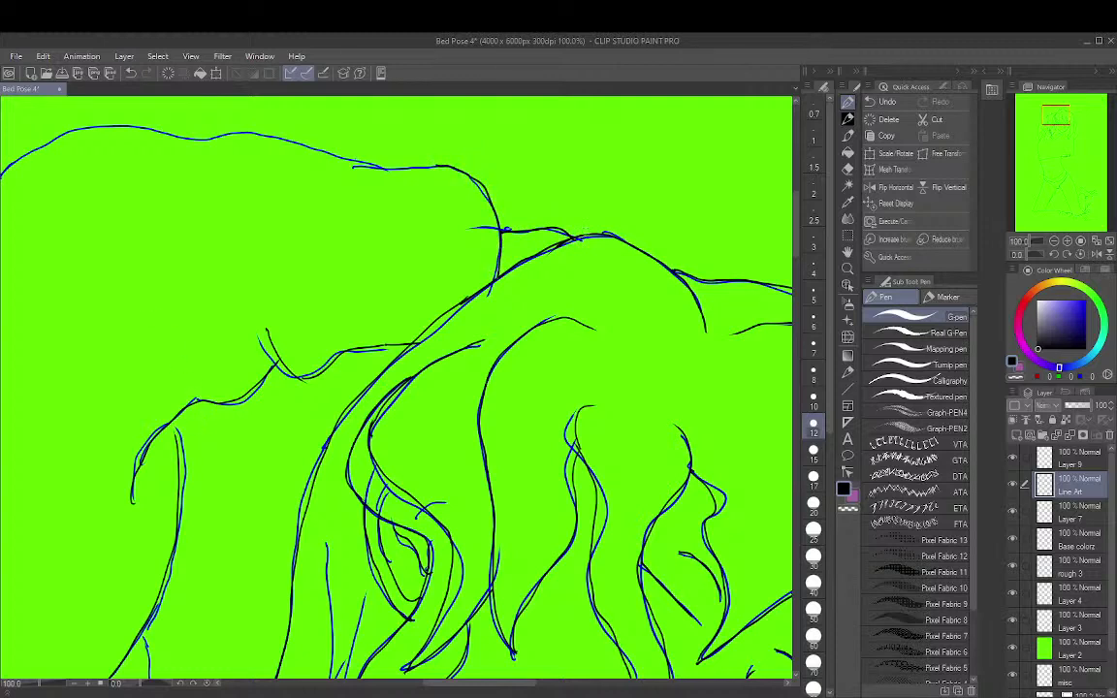
drag(594, 296, 872, 385)
mouse_move(234, 355)
mouse_down()
mouse_move(264, 277)
mouse_move(361, 207)
mouse_move(402, 199)
mouse_move(437, 209)
mouse_move(497, 260)
mouse_move(482, 227)
mouse_move(526, 217)
mouse_move(669, 252)
mouse_move(726, 237)
mouse_up()
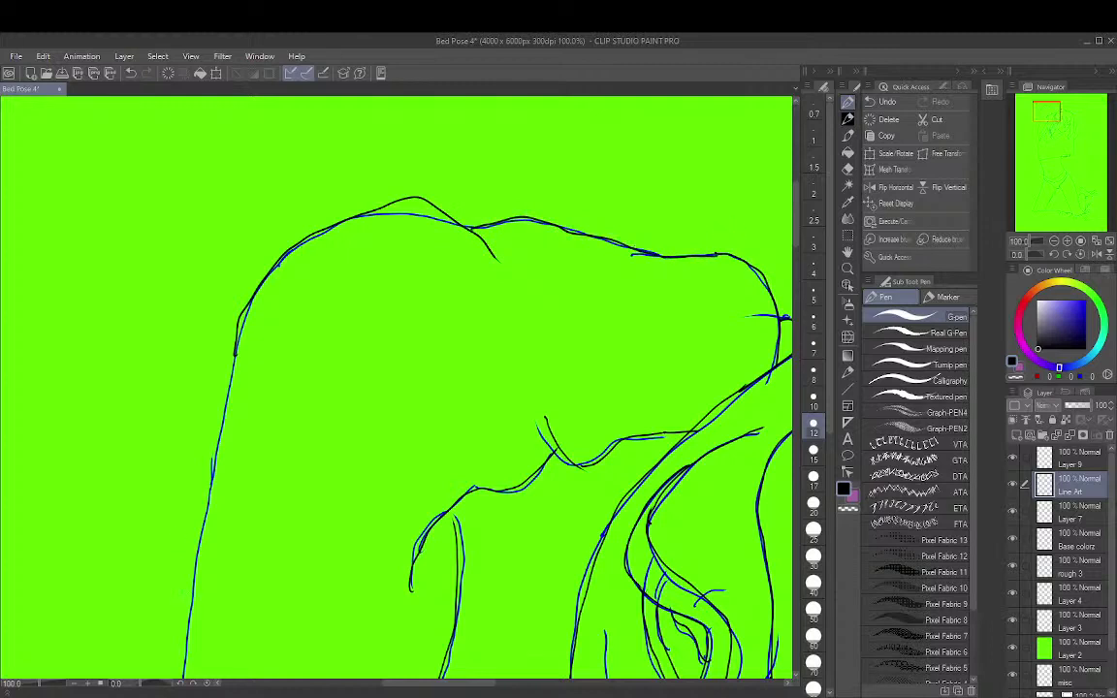
Ink the outer edge of the raised arm from the elbow down toward the shirt, closing the gap in the line
drag(184, 676, 191, 564)
mouse_move(199, 504)
mouse_down()
mouse_move(217, 449)
mouse_move(239, 318)
mouse_up()
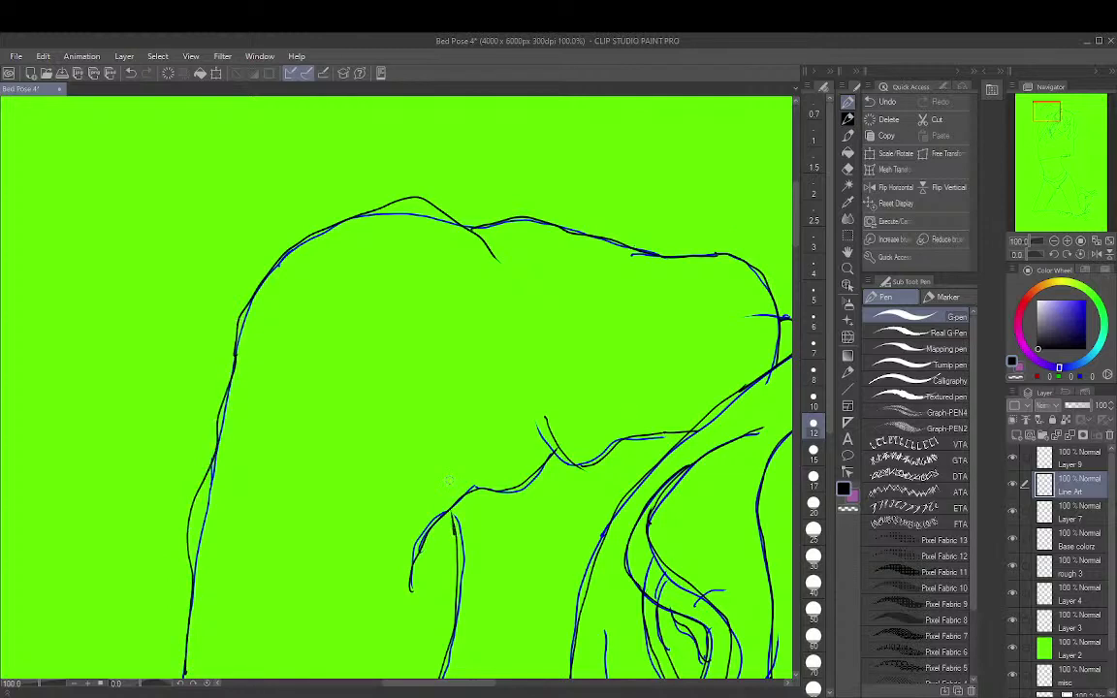
drag(628, 499, 729, 131)
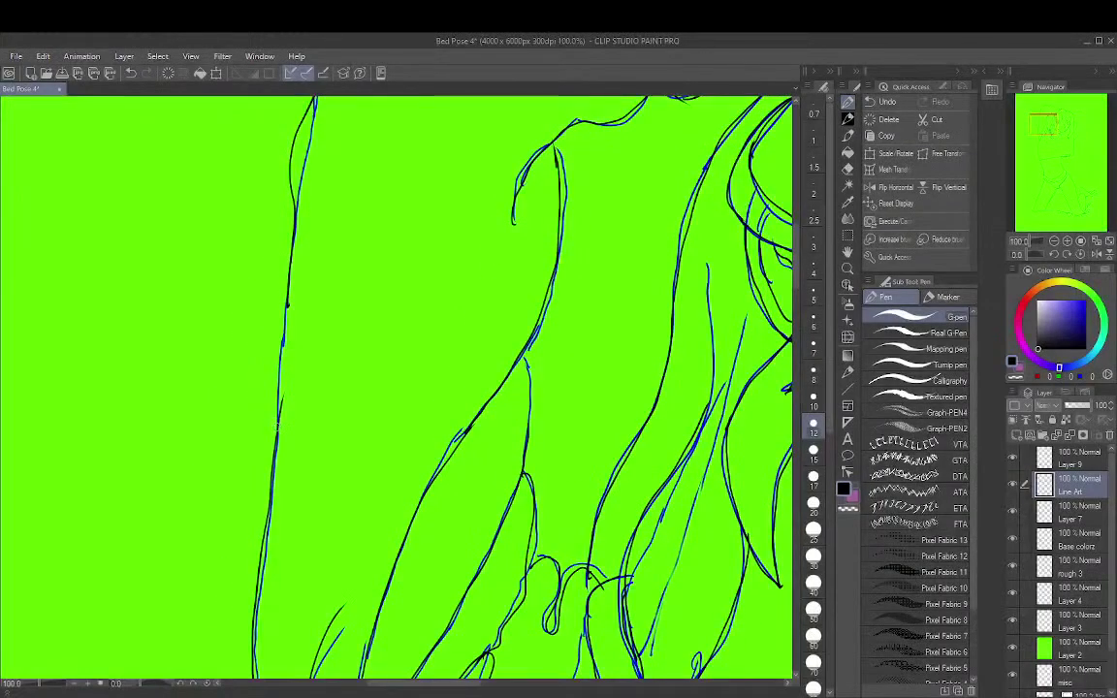
drag(277, 429, 287, 299)
scroll(622, 409, down, 5)
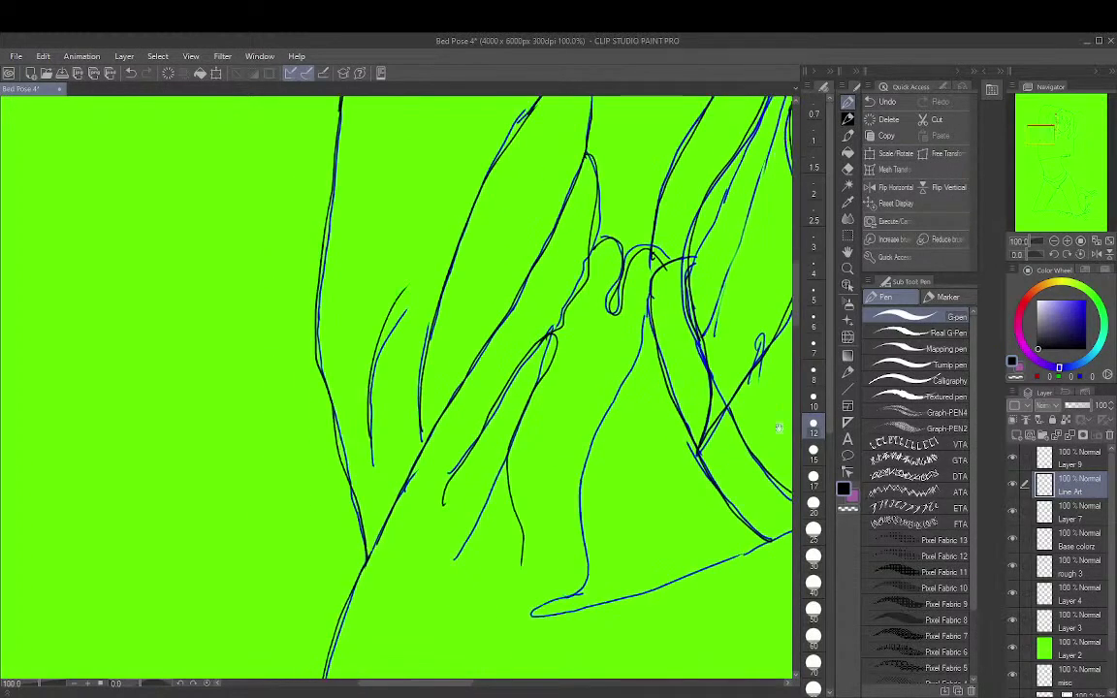
Set the pen size to 10, ink the short crease lines on the neck below the chin, and save the file
click(814, 400)
mouse_move(756, 409)
mouse_down()
mouse_move(706, 441)
mouse_move(260, 566)
mouse_up()
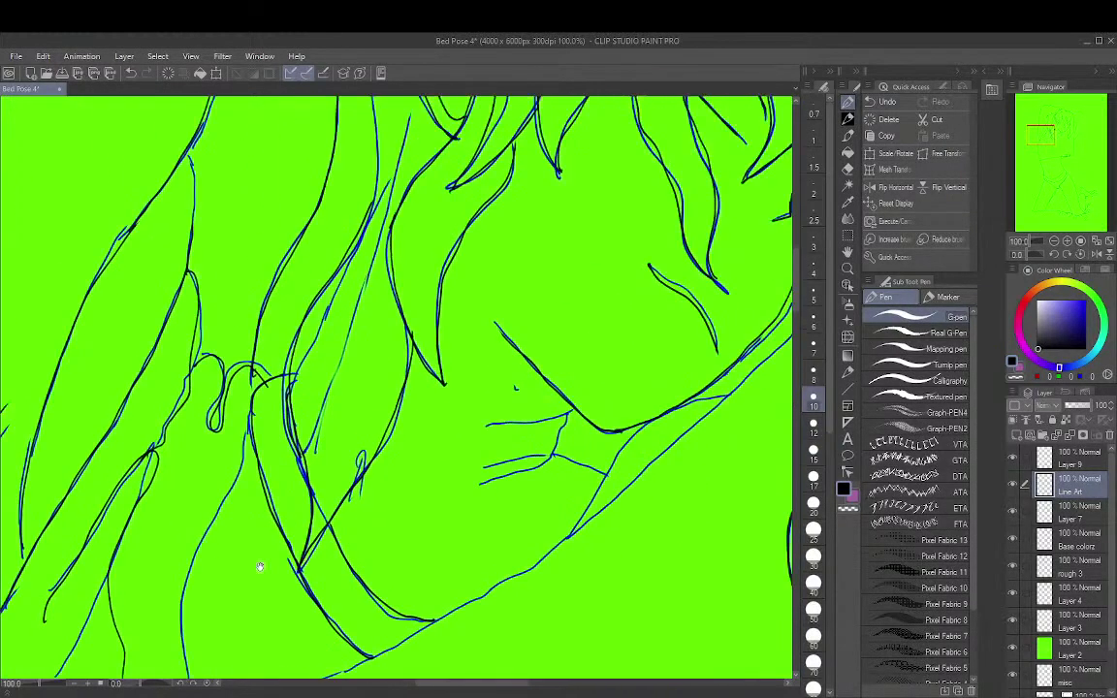
drag(676, 447, 509, 485)
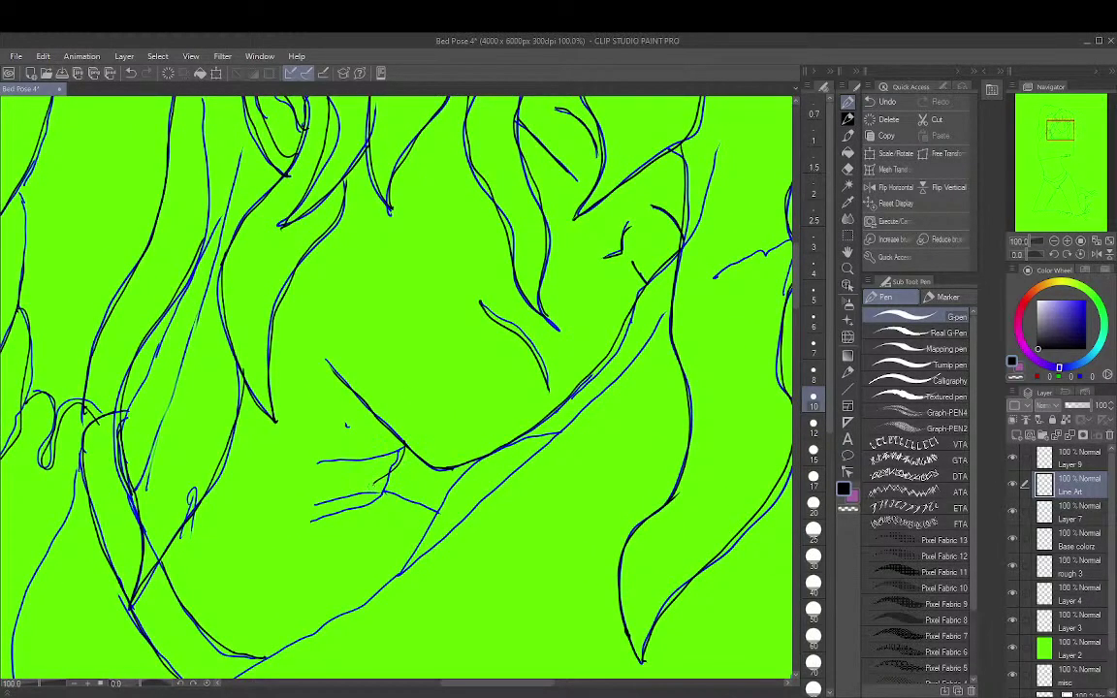
mouse_move(392, 474)
mouse_down()
mouse_move(396, 494)
mouse_move(439, 518)
mouse_up()
key(ctrl+s)
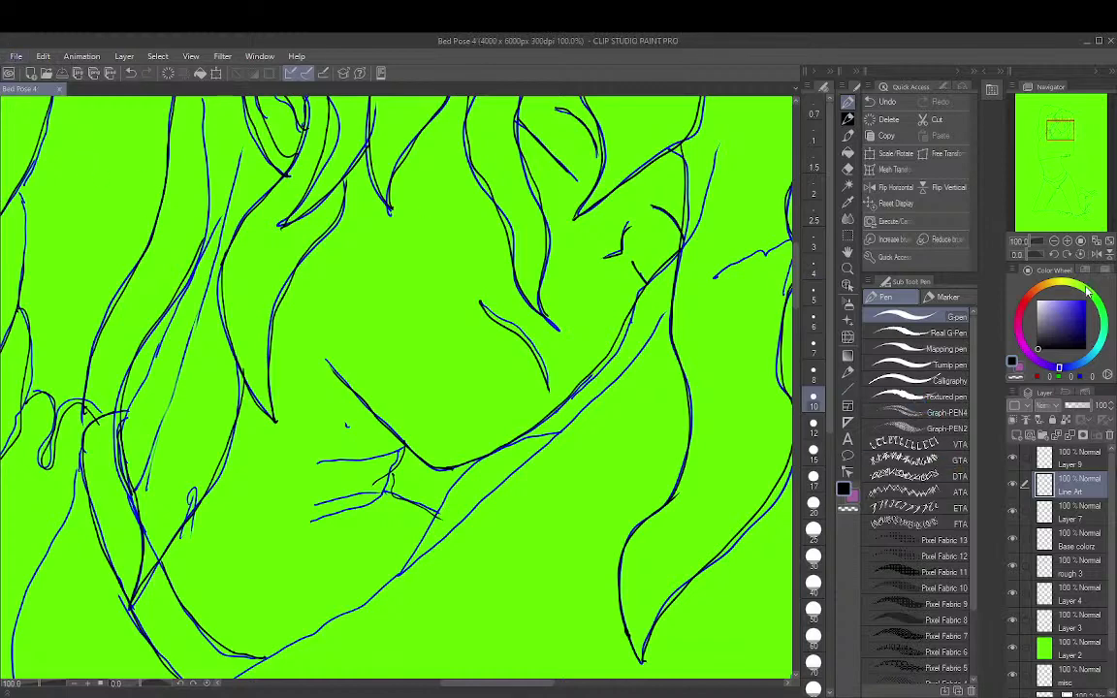
Hide the rough 3 sketch layer and check the inked line art across the whole figure
key(ctrl+0)
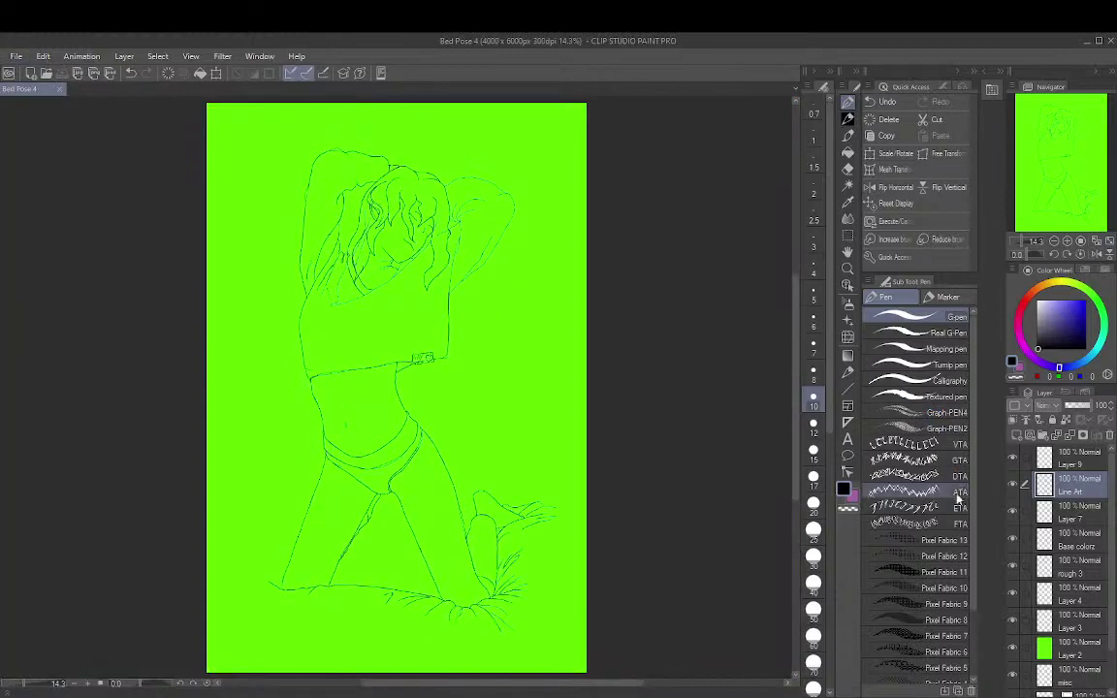
click(1012, 568)
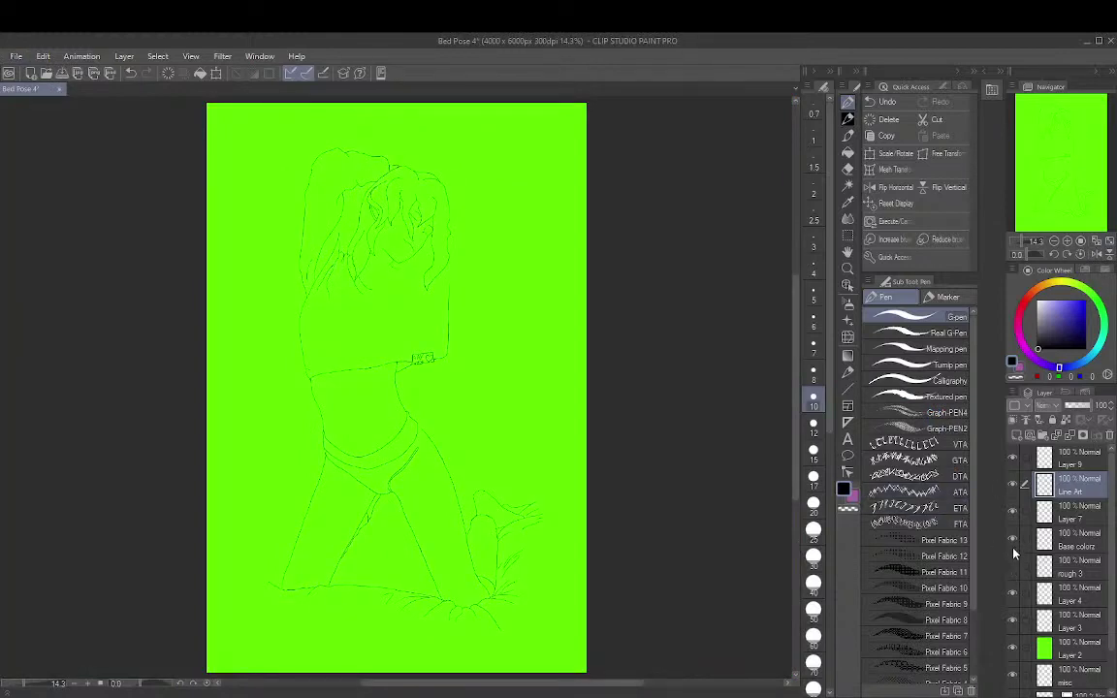
scroll(771, 493, up, 1)
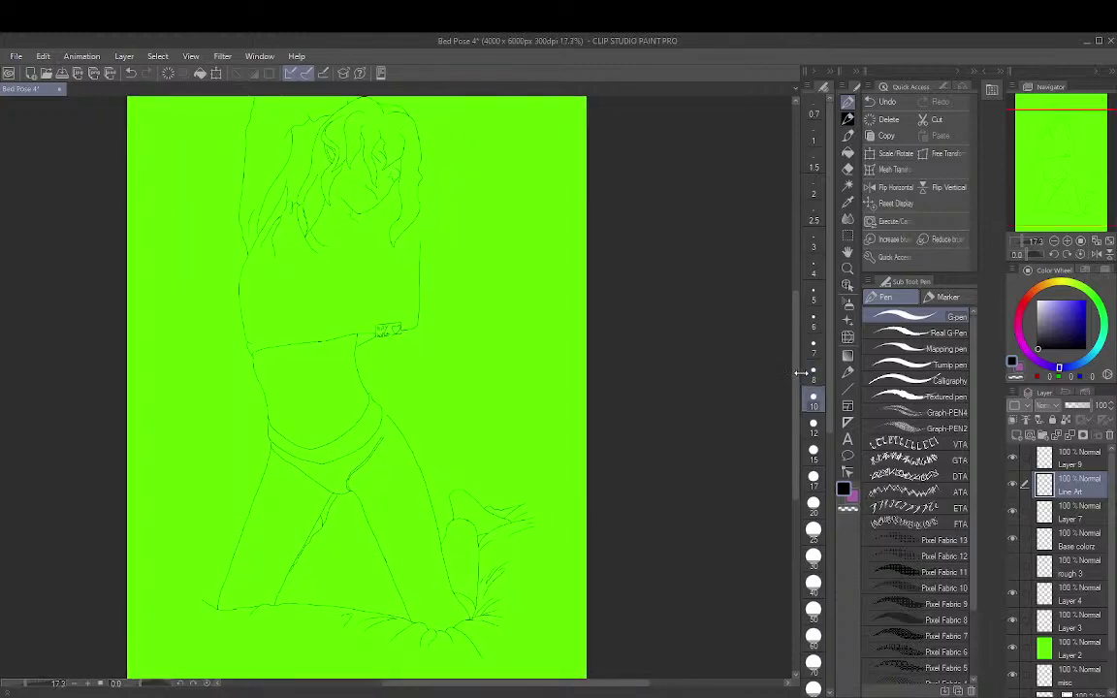
drag(795, 372, 799, 359)
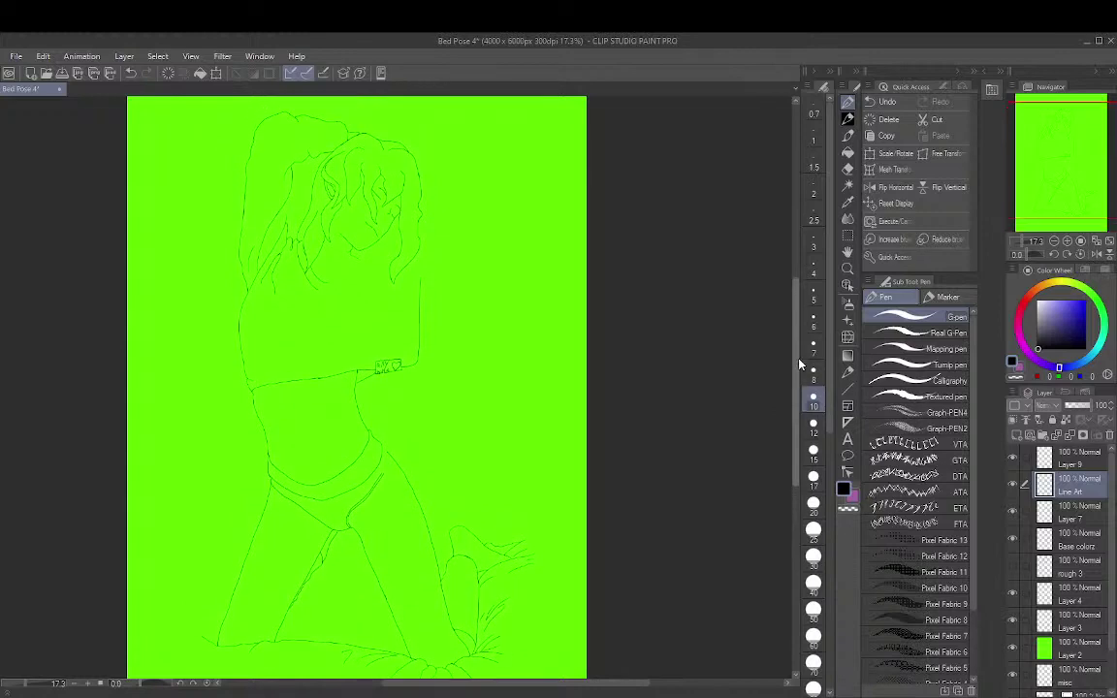
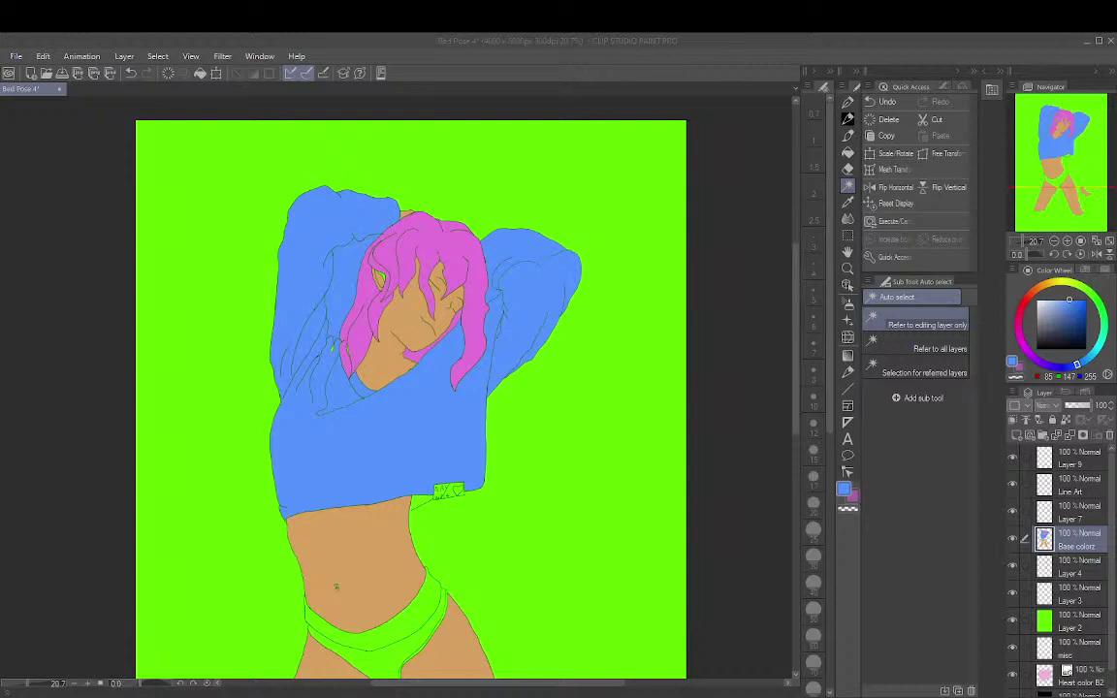
On the Line Art layer, close the gap in the raised sleeve's fold line beside the hair with the black G-pen
click(501, 473)
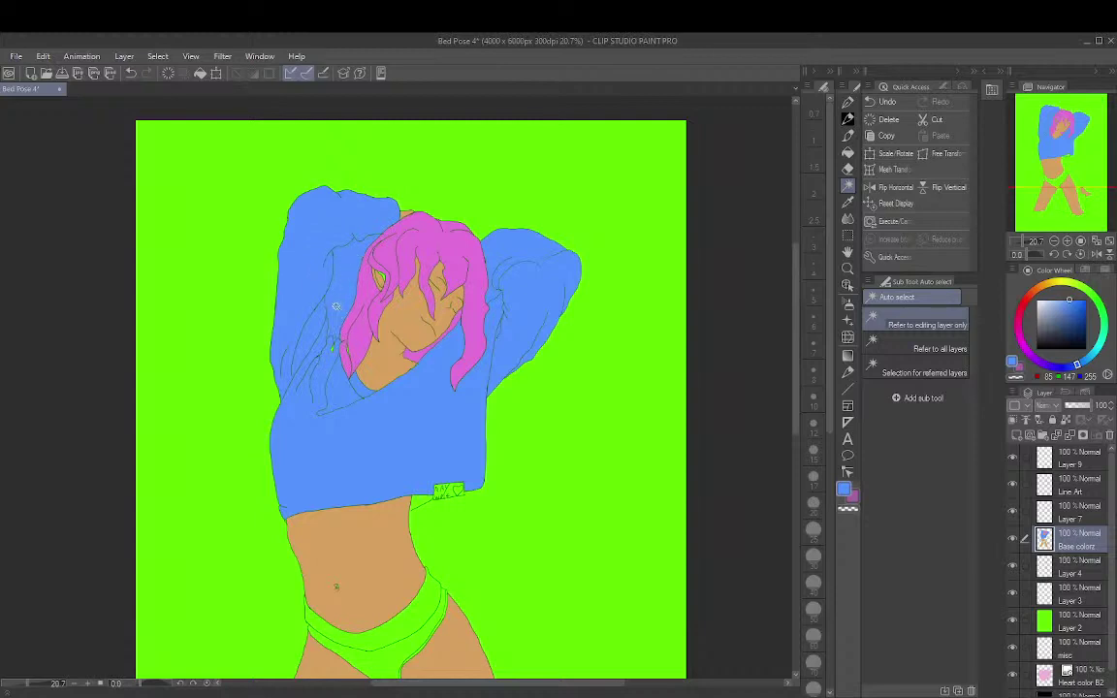
scroll(333, 307, up, 4)
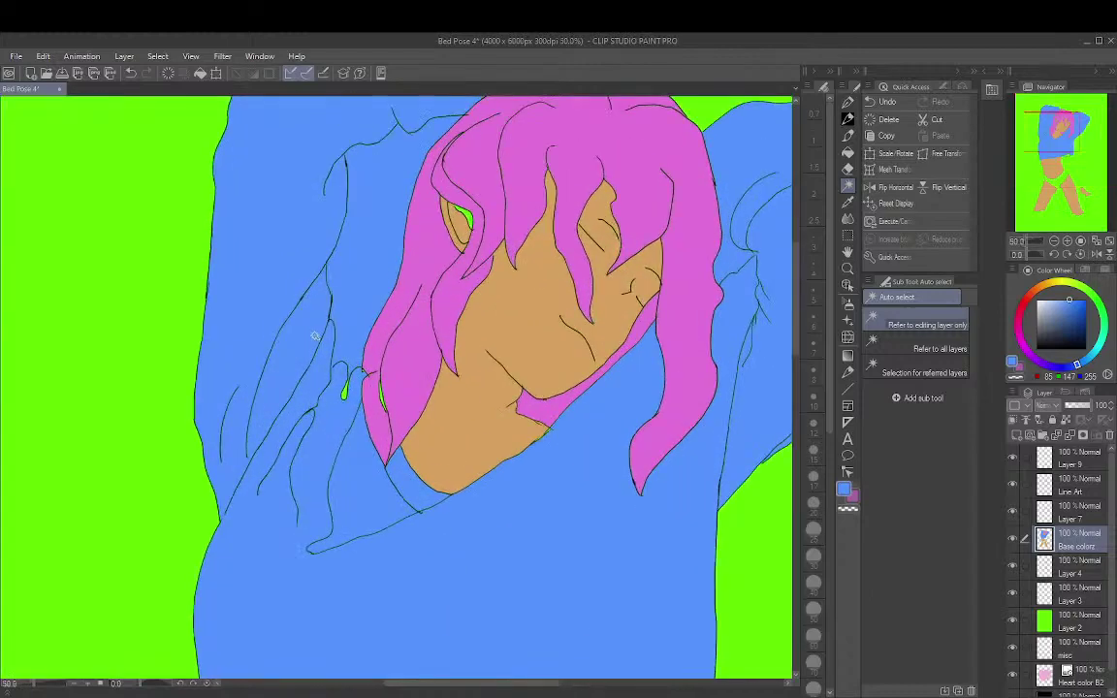
scroll(317, 330, up, 2)
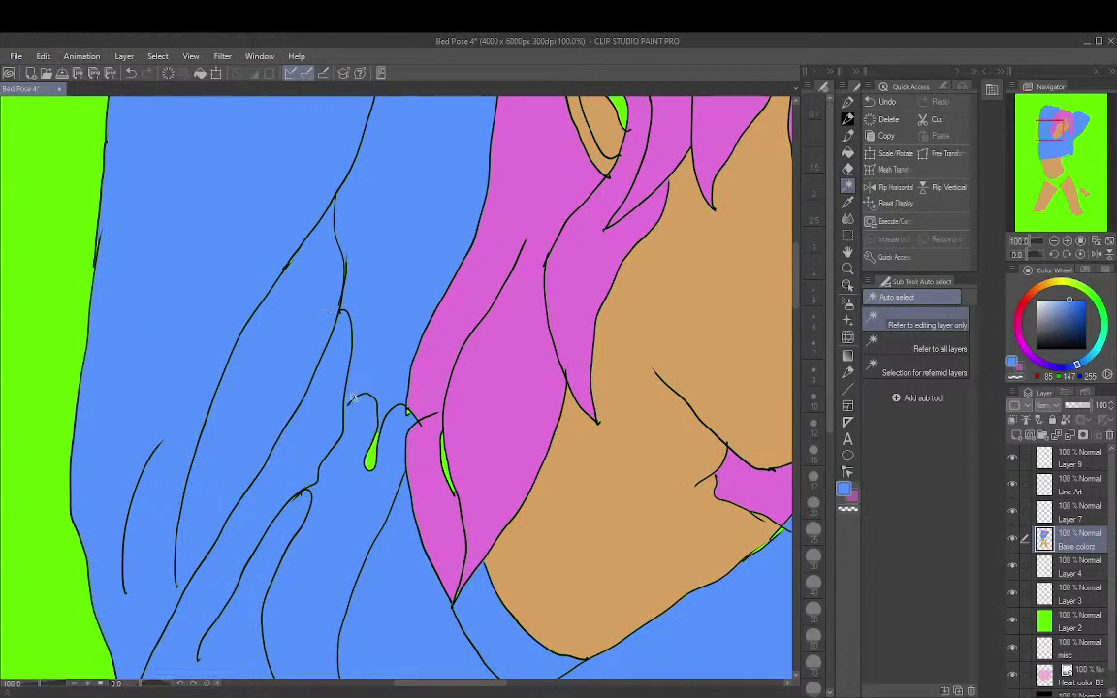
click(1072, 485)
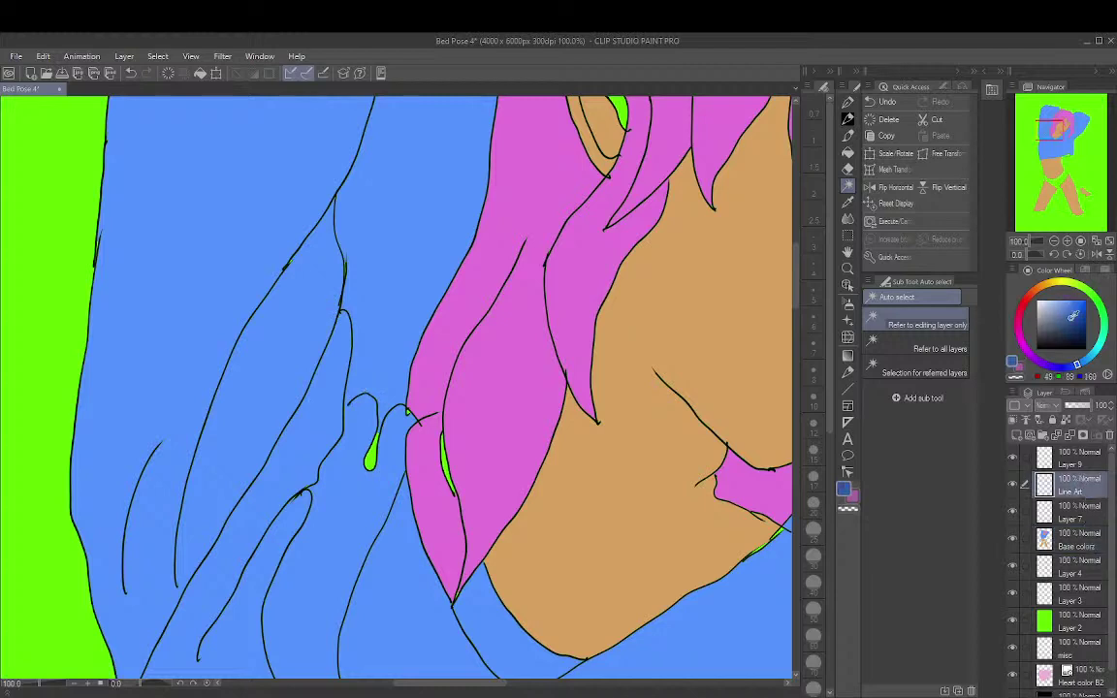
click(1047, 345)
click(848, 101)
click(848, 117)
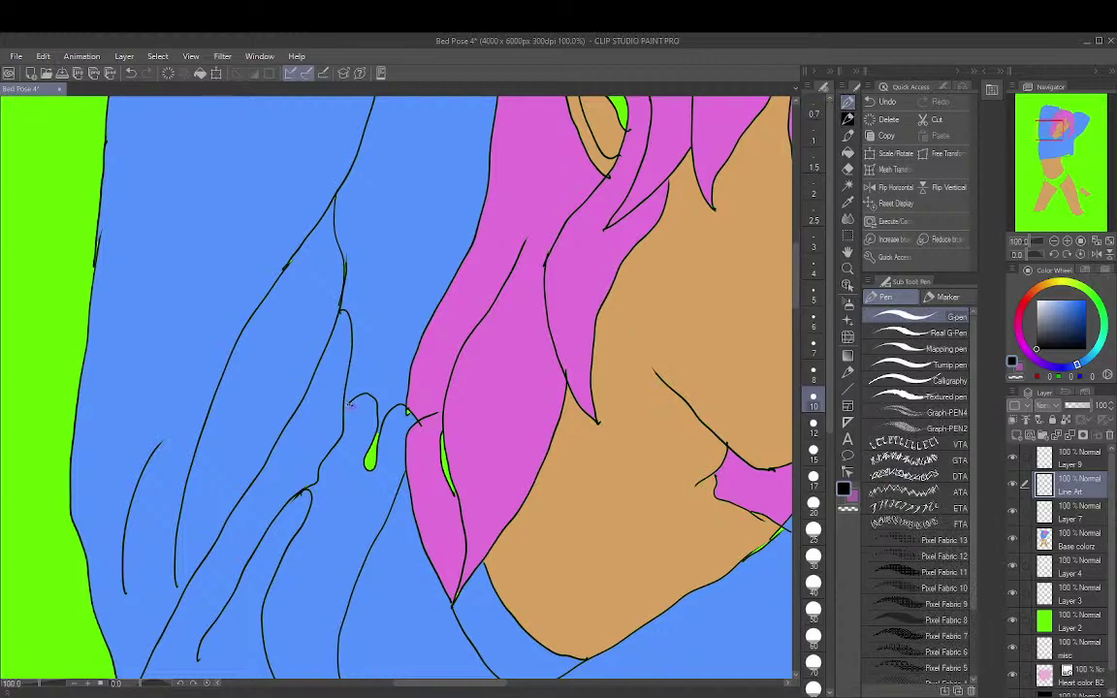
key(ctrl+z)
key(ctrl+y)
key(ctrl+z)
Auto-select the enclosed gap between the raised arm and the hair, delete its blue fill from the Base colors layer, and deselect
click(848, 190)
click(406, 206)
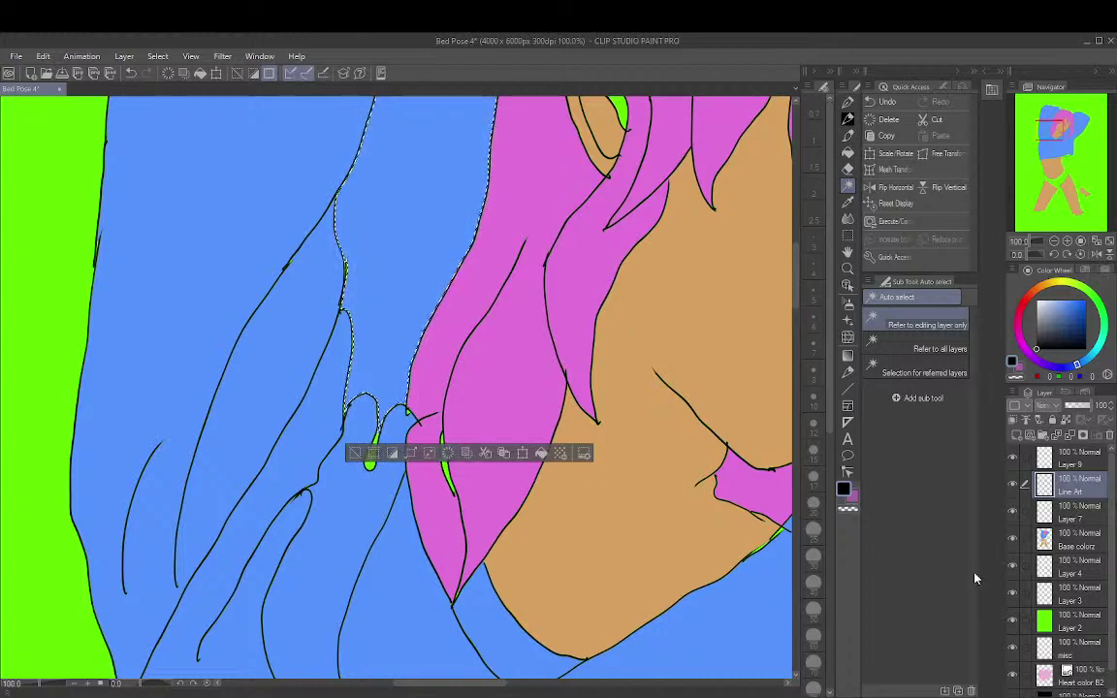
click(1092, 545)
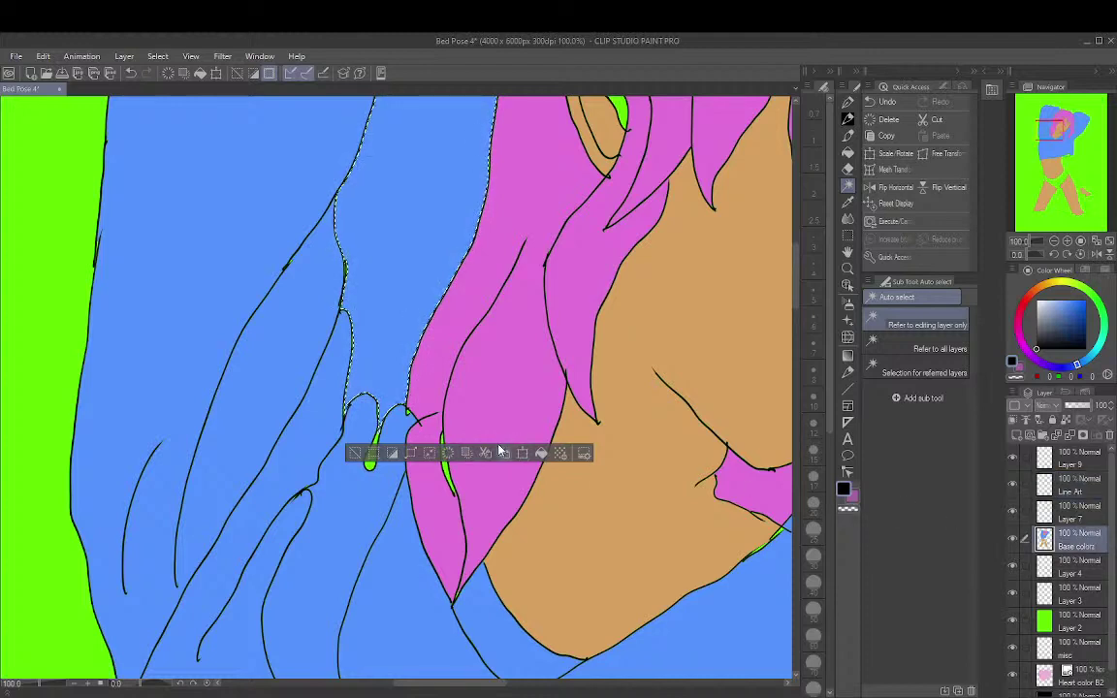
click(449, 455)
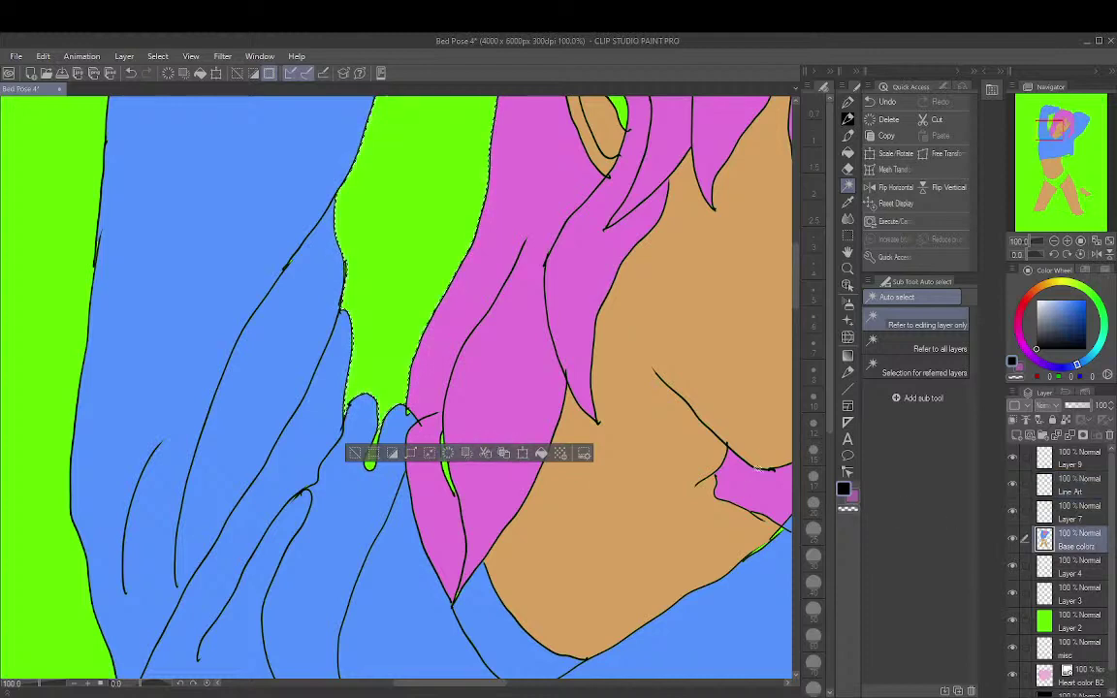
key(ctrl+d)
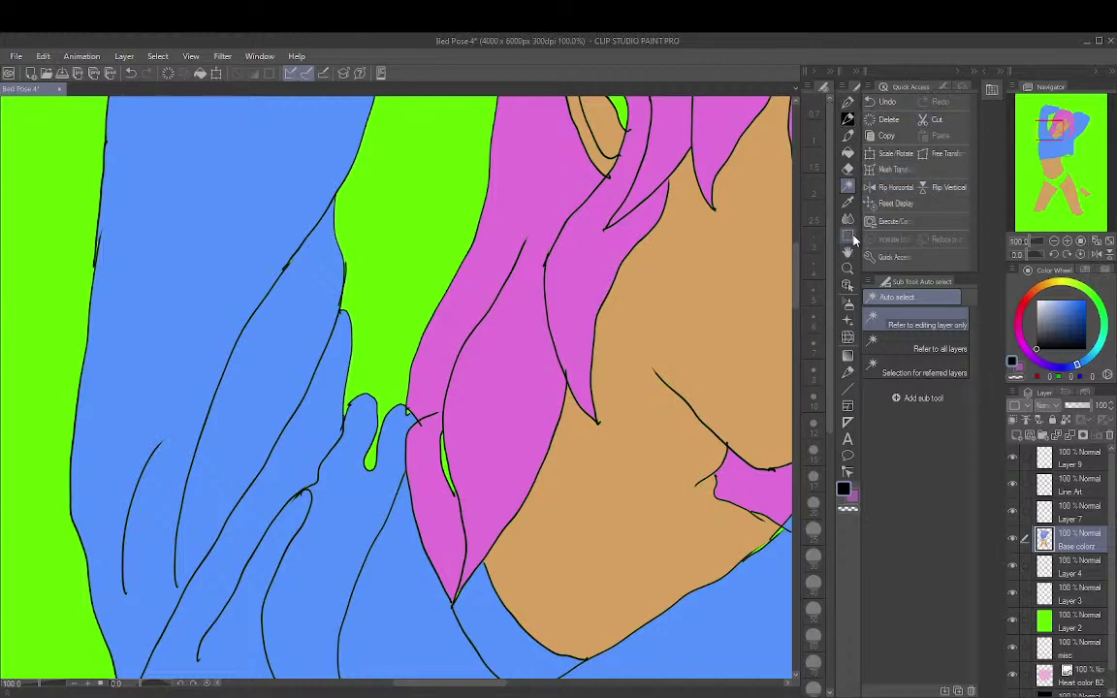
Auto-select the sock areas on both lower legs from the Line Art layer, and make Base colors the active layer
click(1084, 490)
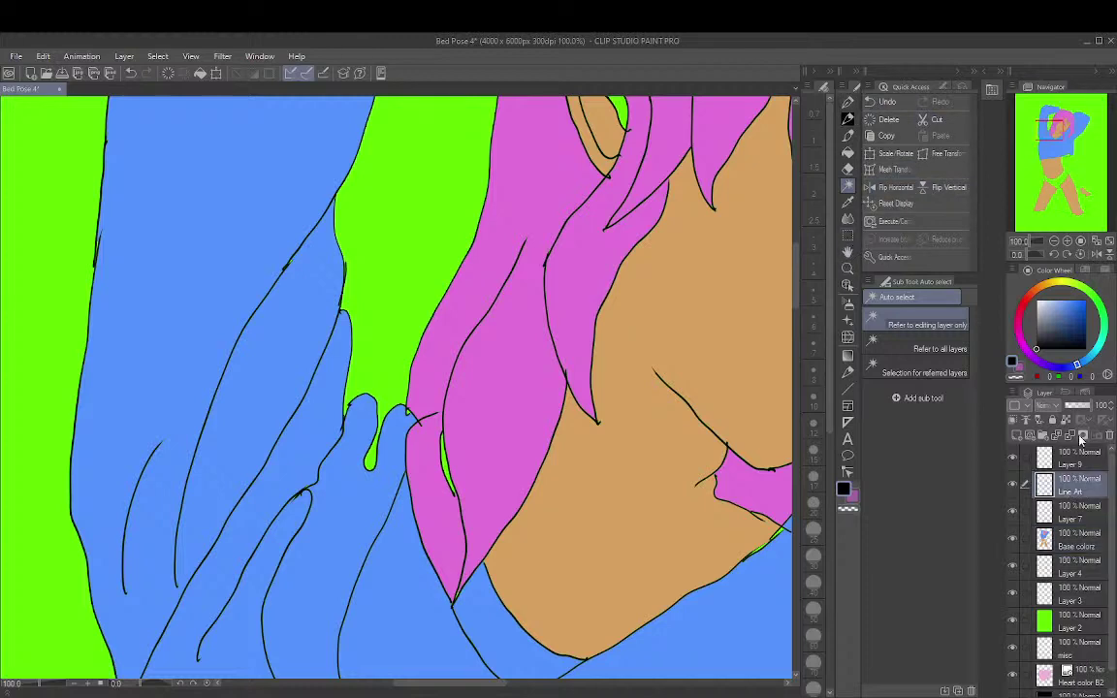
click(1097, 244)
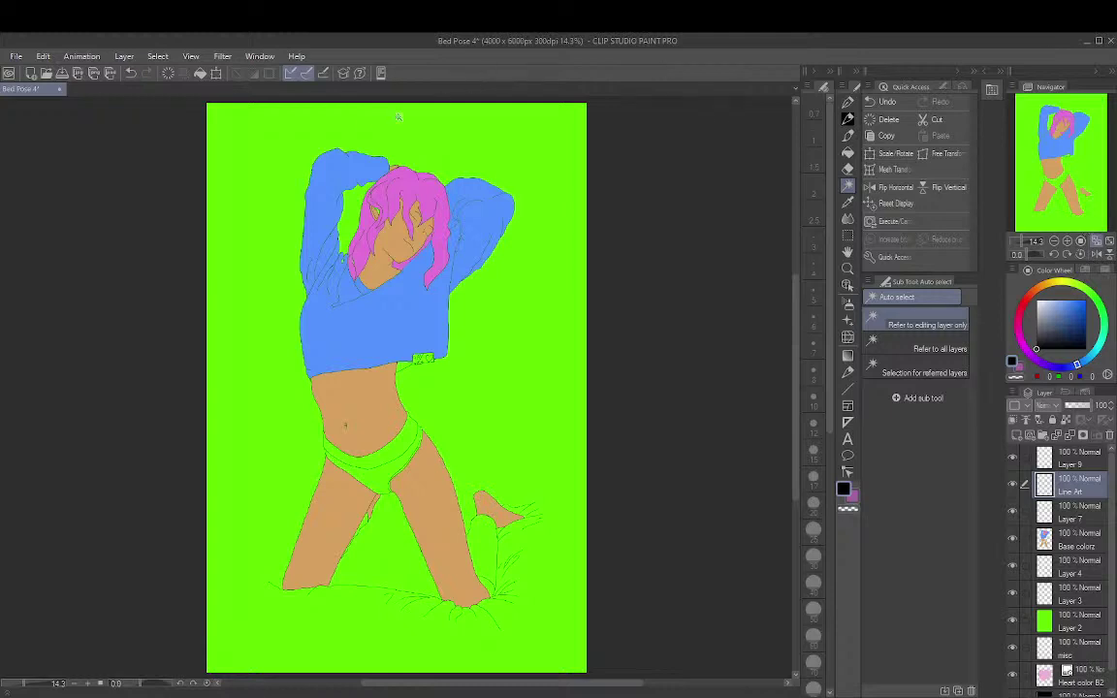
scroll(398, 456, up, 3)
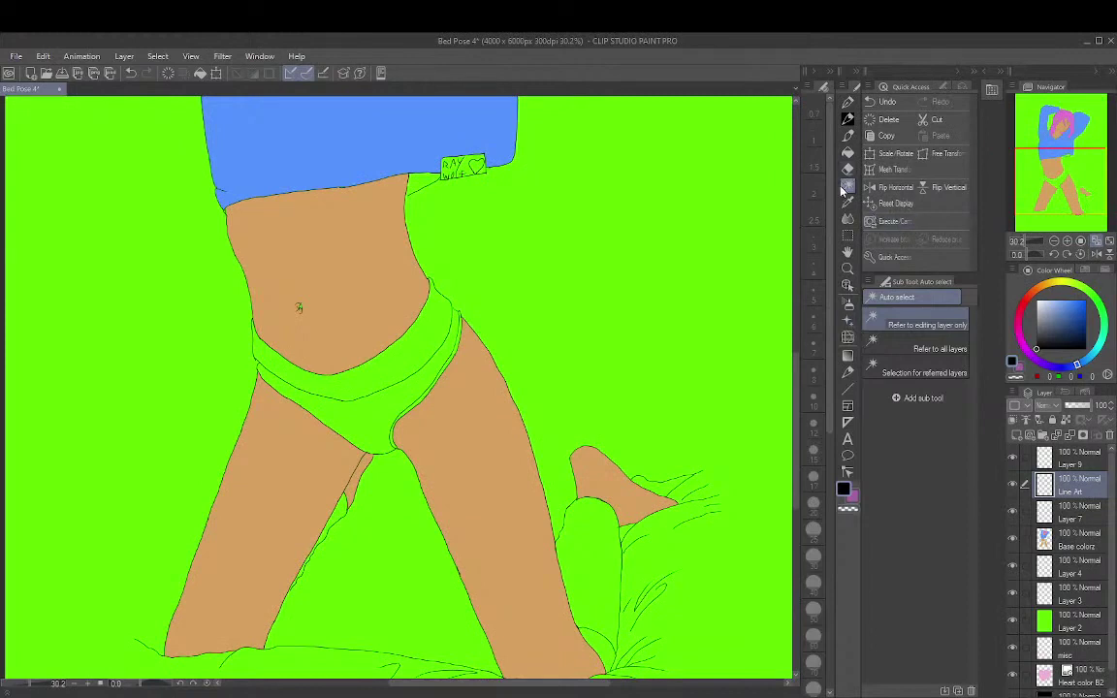
click(583, 555)
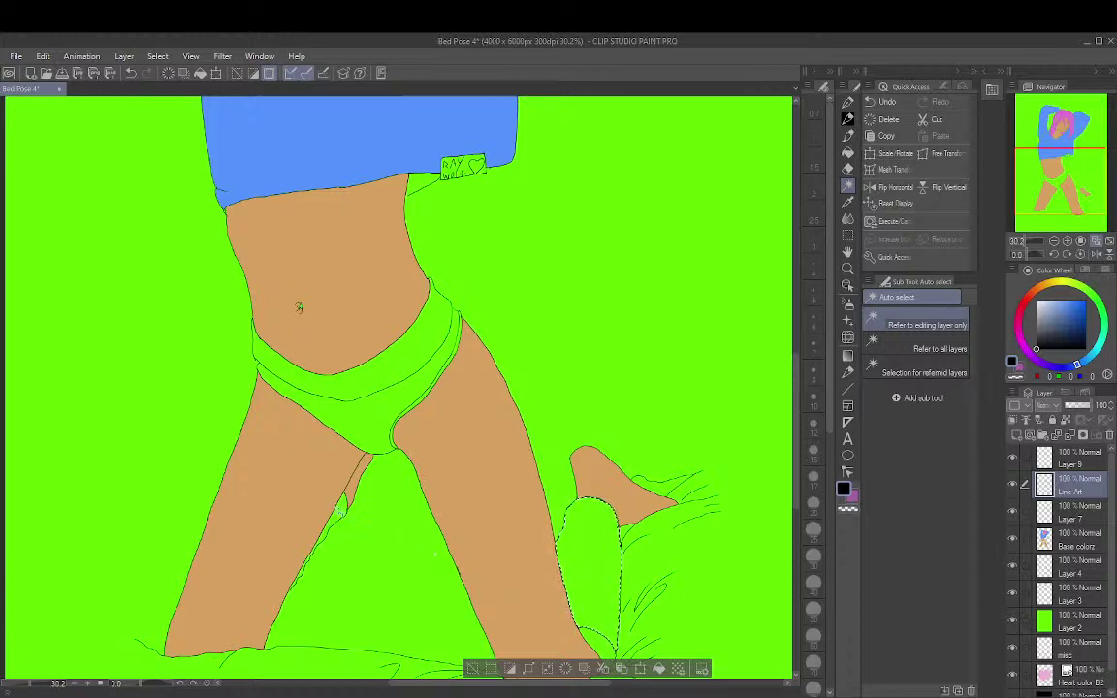
shift+click(341, 508)
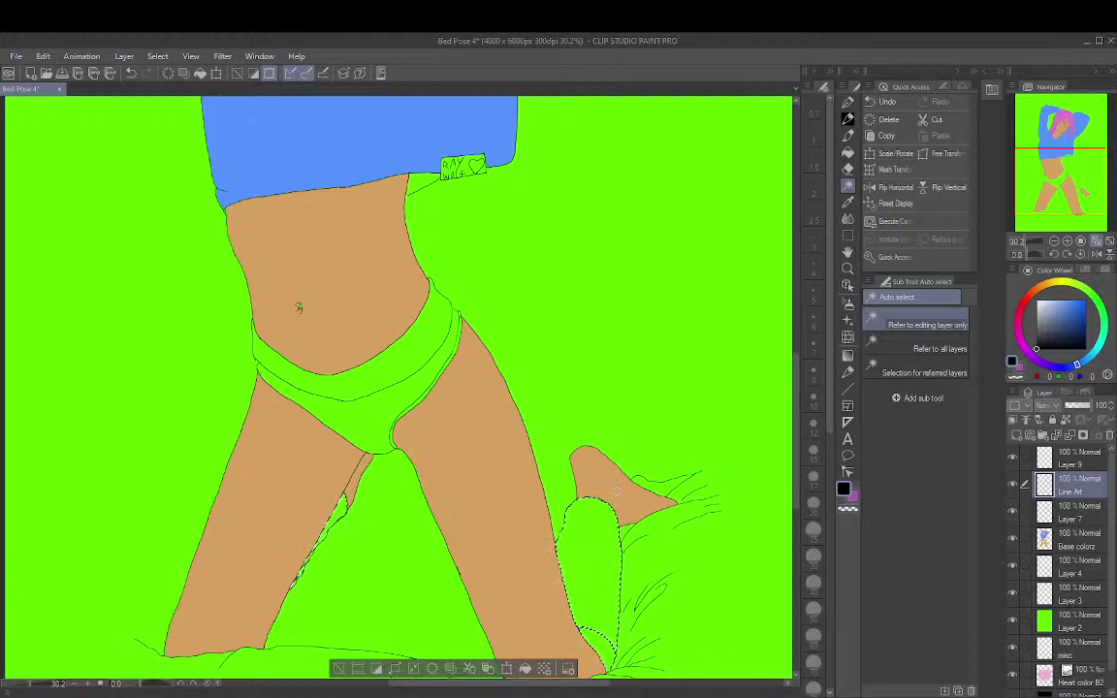
click(1074, 540)
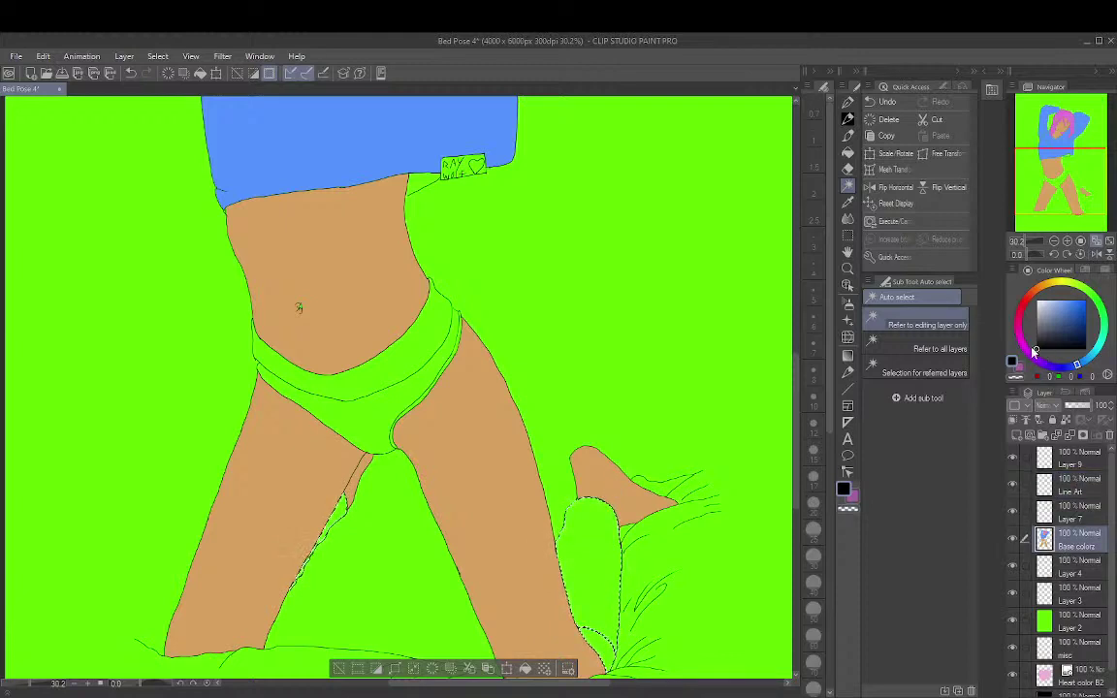
Try near-white, mid-grey and dark grey fills on the selected sock areas
click(1037, 344)
click(1036, 303)
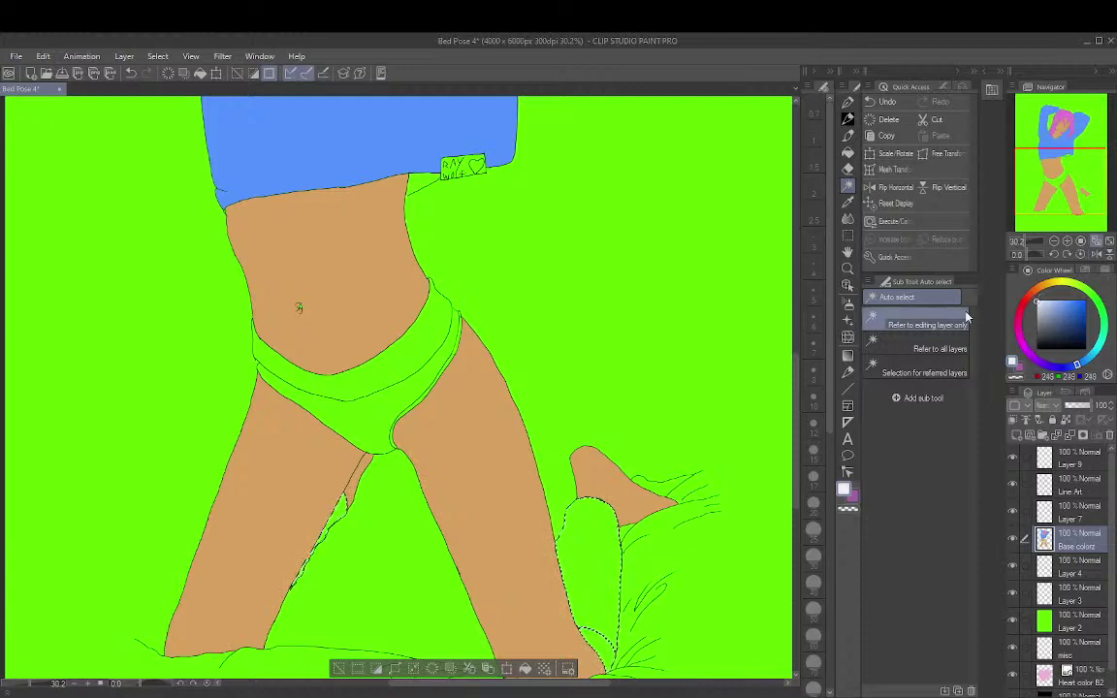
click(525, 668)
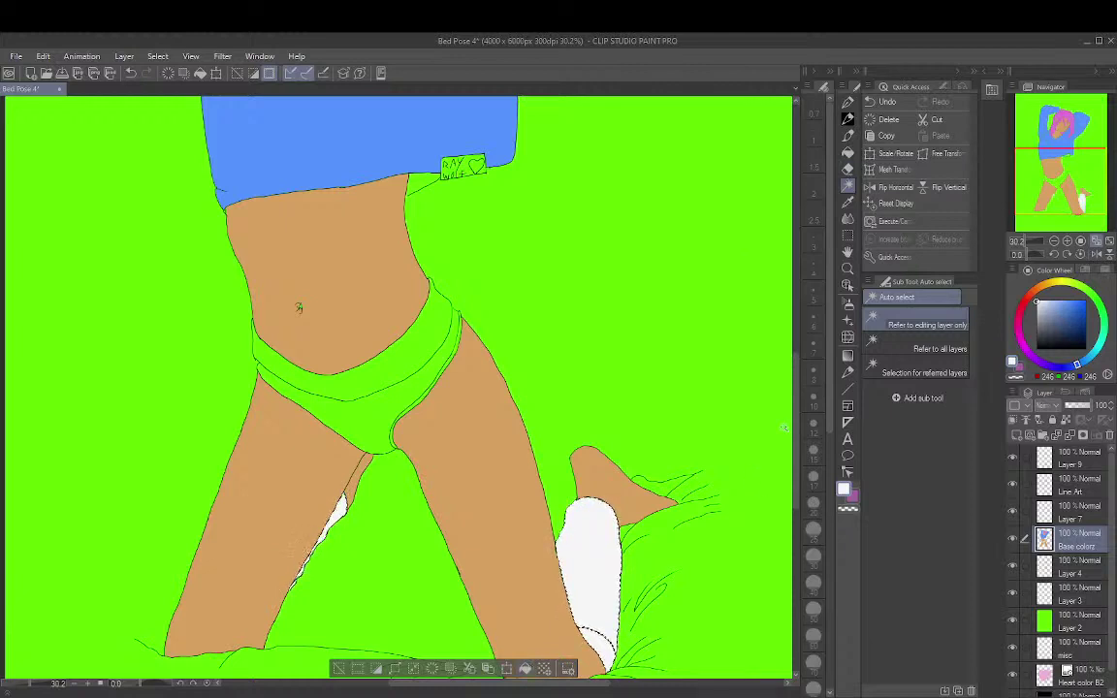
click(1035, 319)
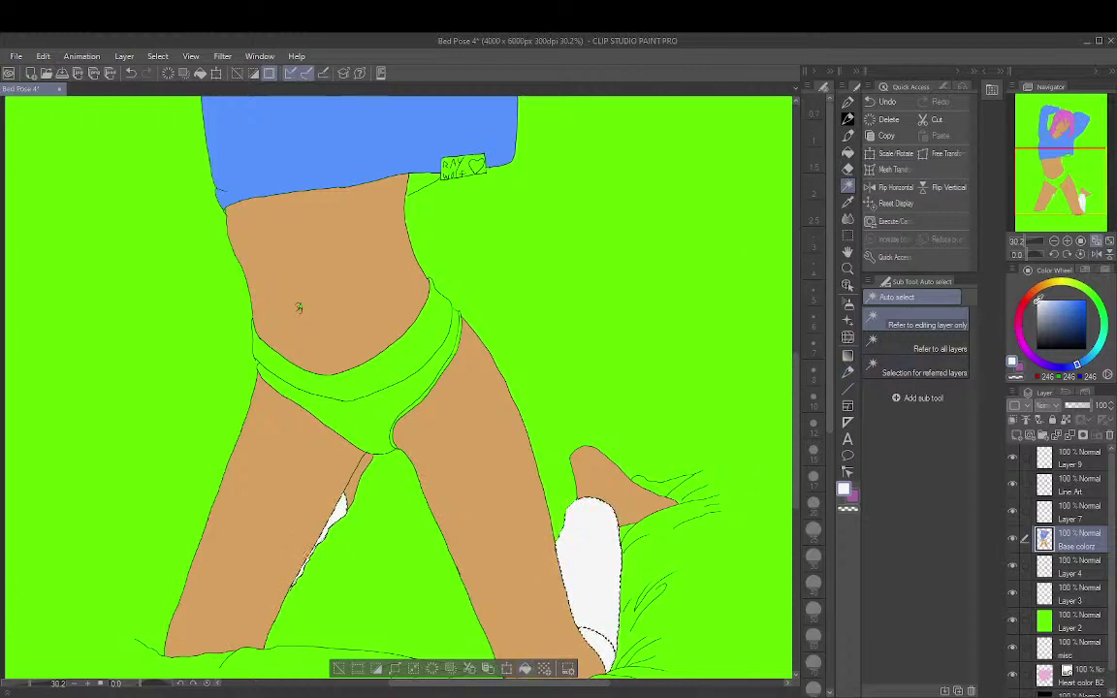
click(1033, 318)
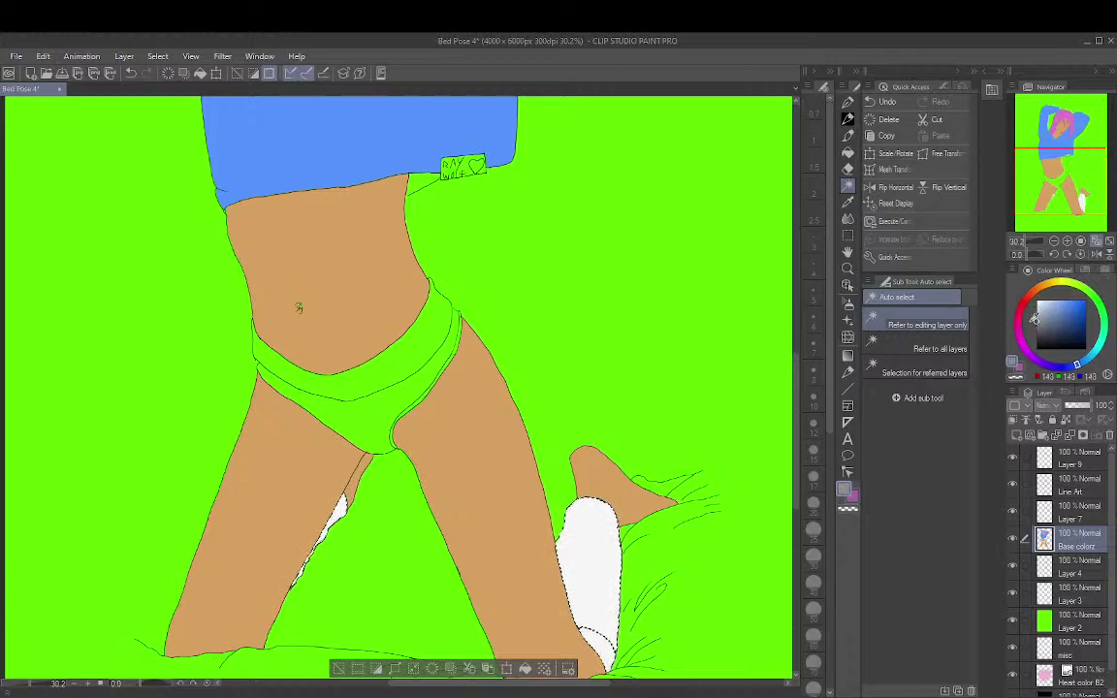
click(540, 671)
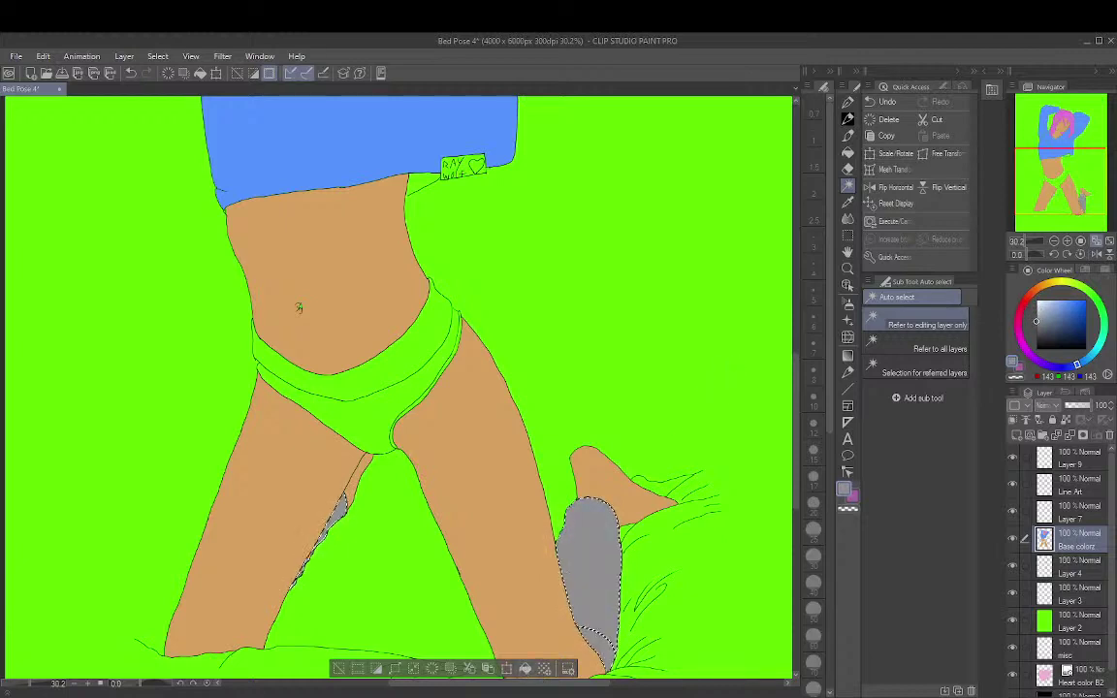
click(1037, 331)
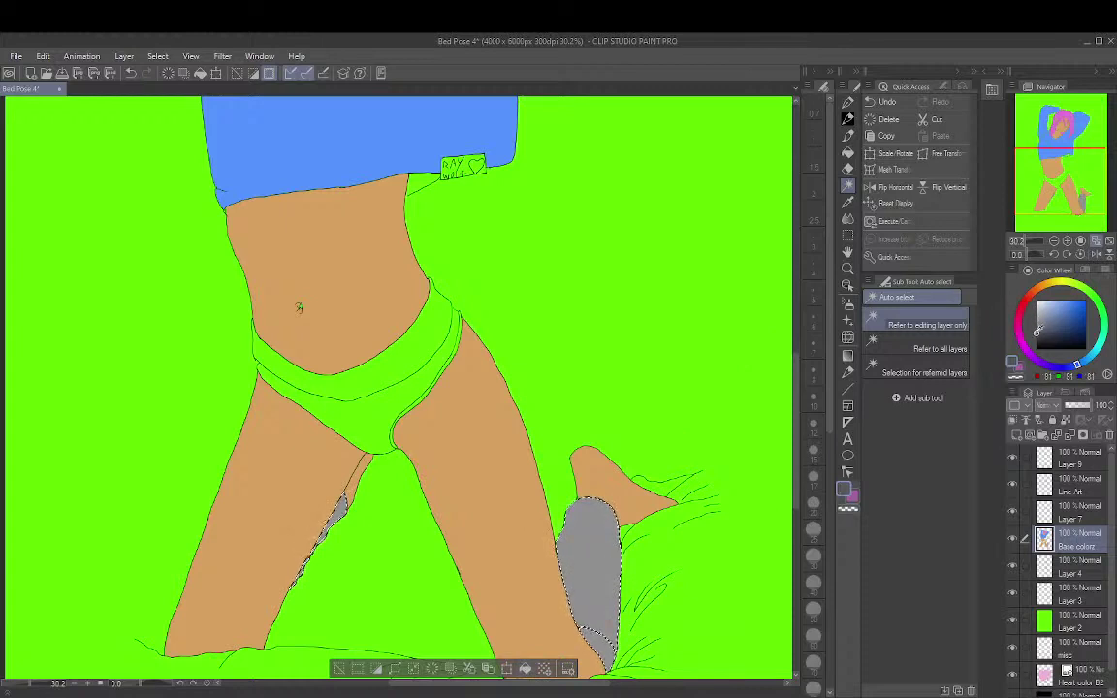
click(1038, 329)
click(527, 669)
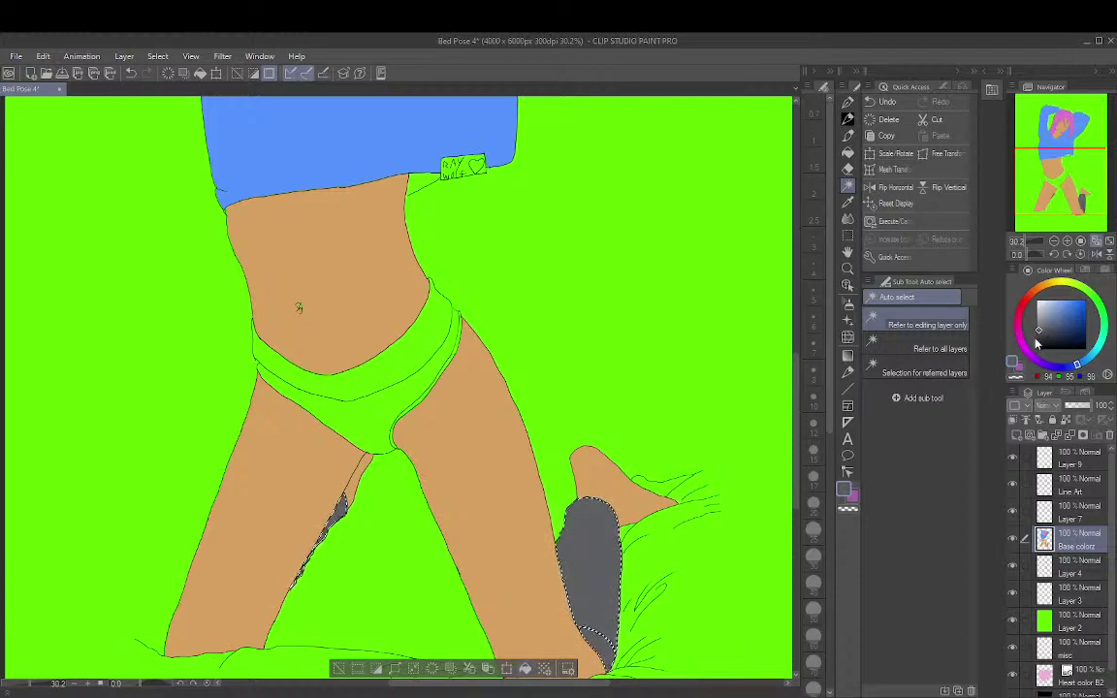
Fill the selected sock areas with light blue-grey (RGB 161, 173, 194) and deselect
drag(1040, 326, 1044, 312)
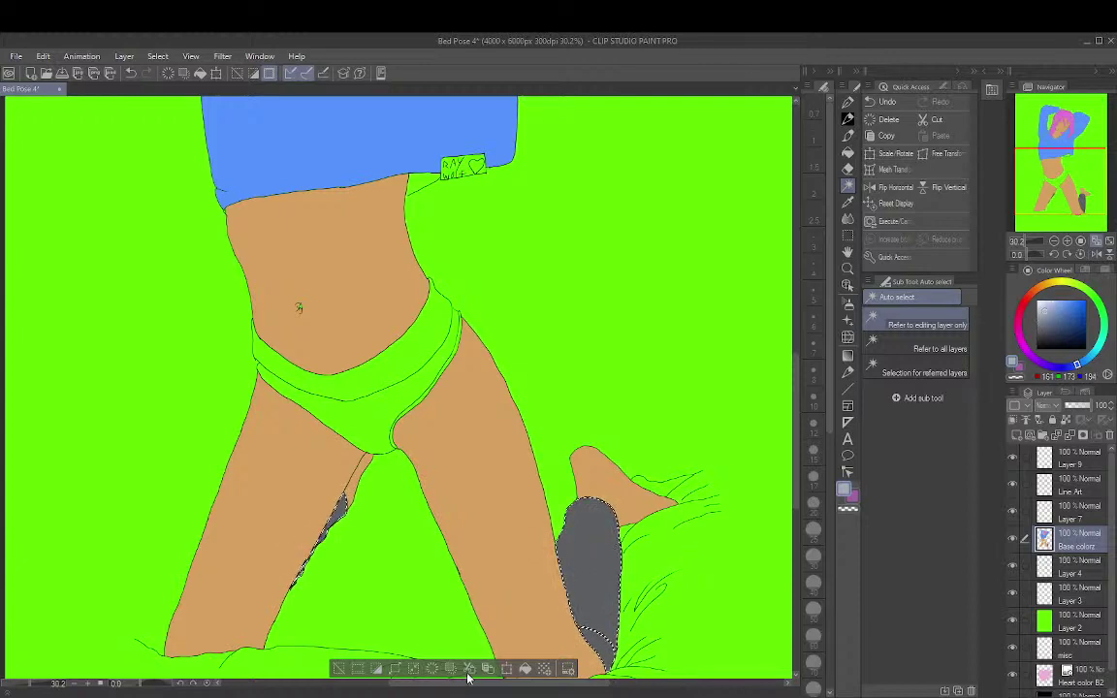
click(527, 668)
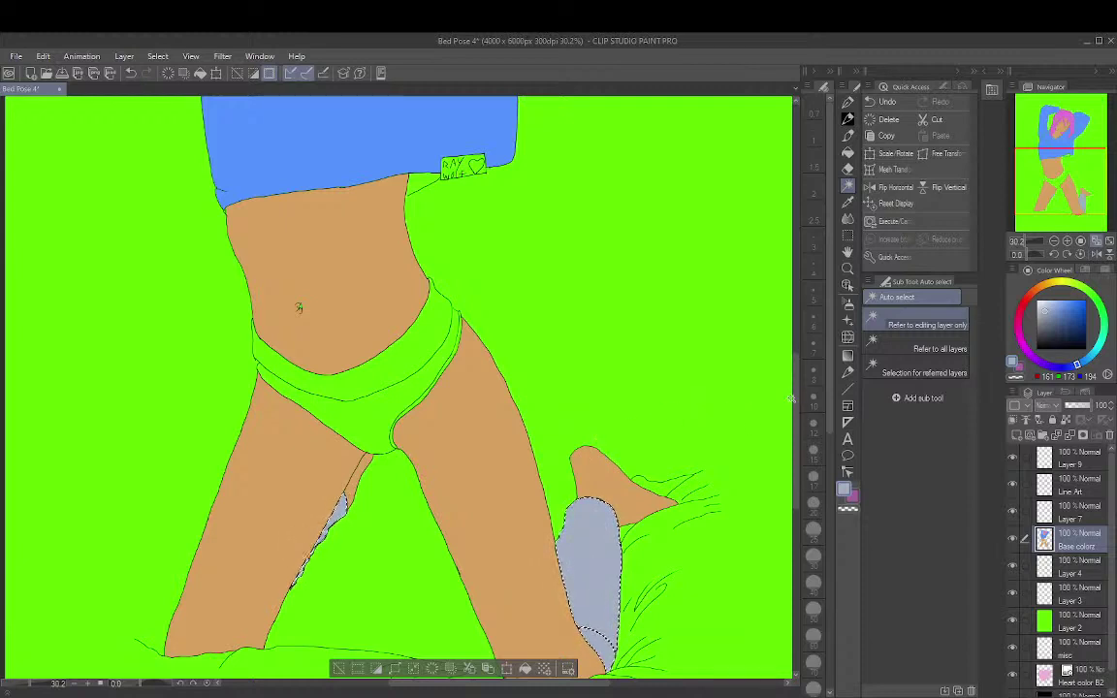
key(ctrl+d)
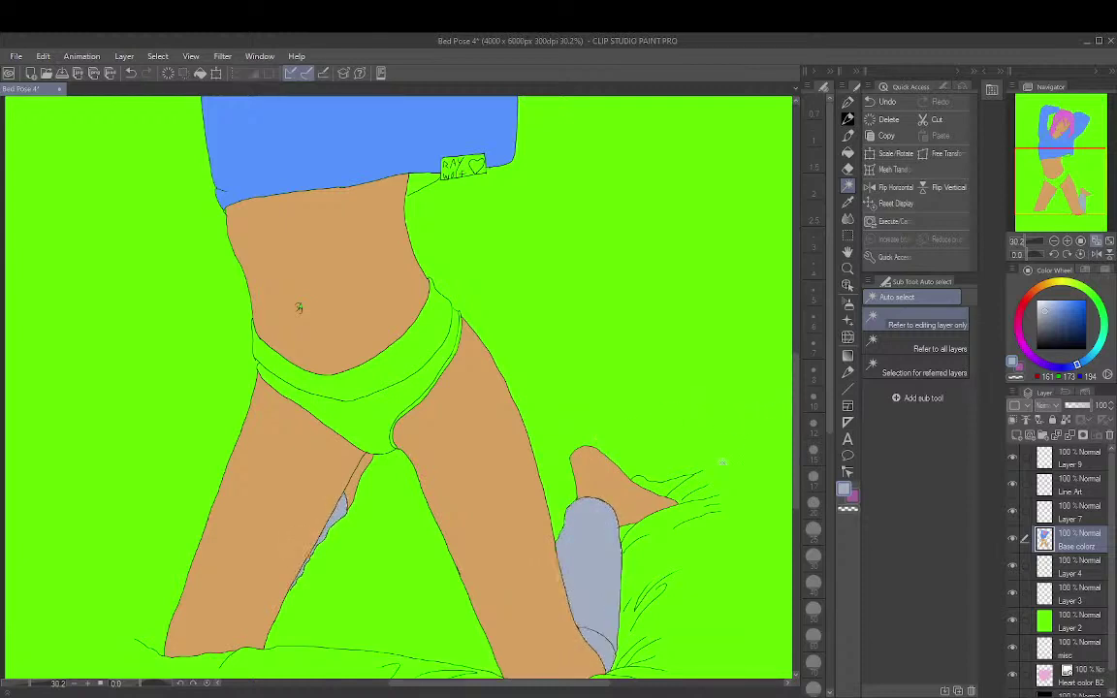
Recolour the small rounded area below the sock, behind the knee, with the leg's skin tone on the Base colors layer, and deselect
scroll(592, 629, up, 4)
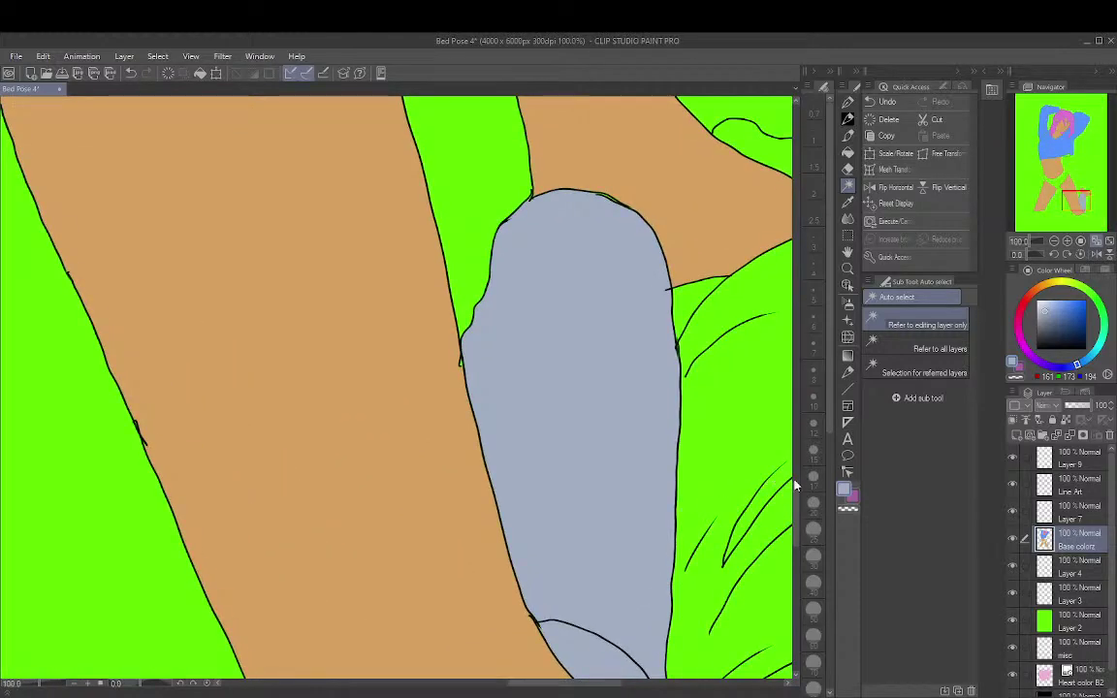
drag(796, 493, 783, 522)
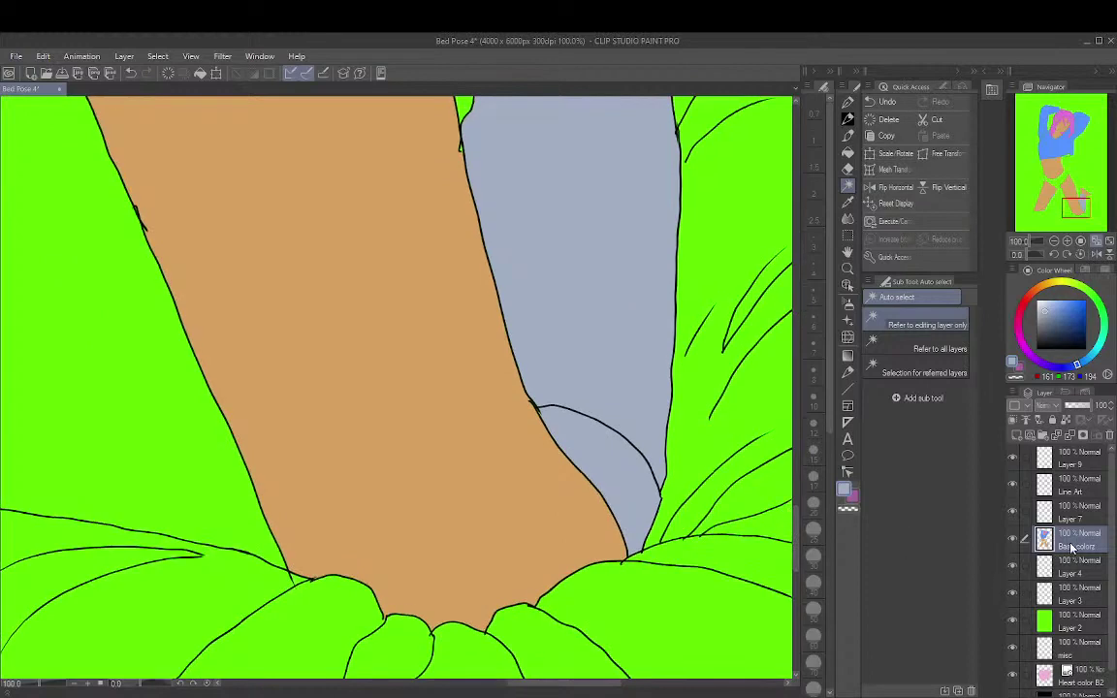
click(1076, 485)
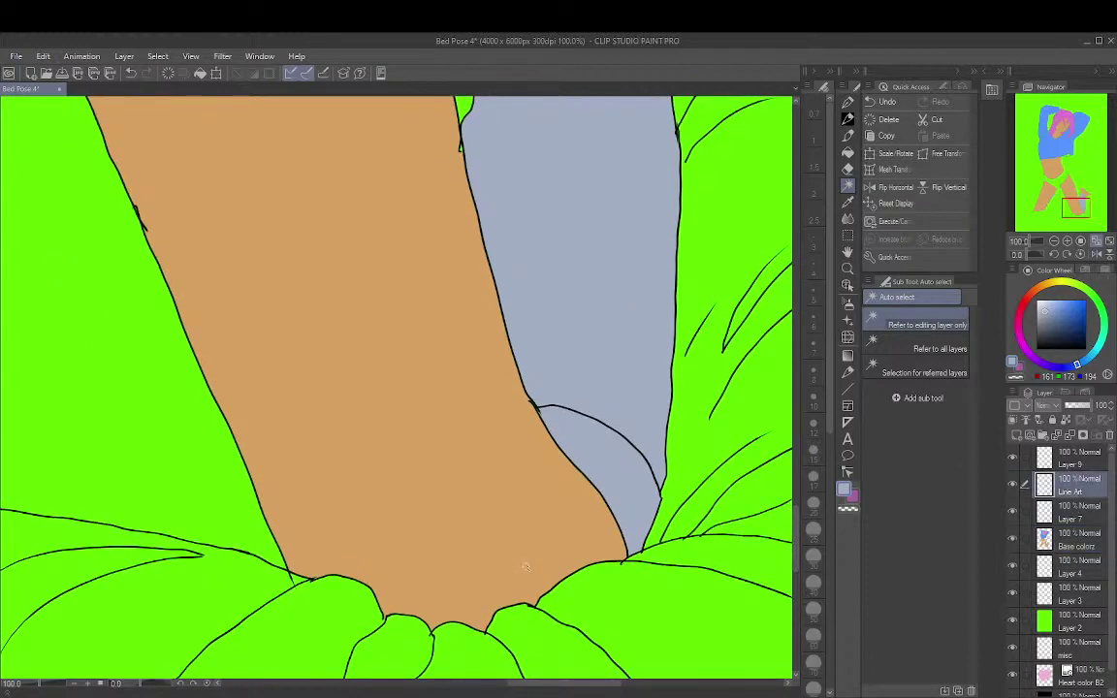
click(640, 477)
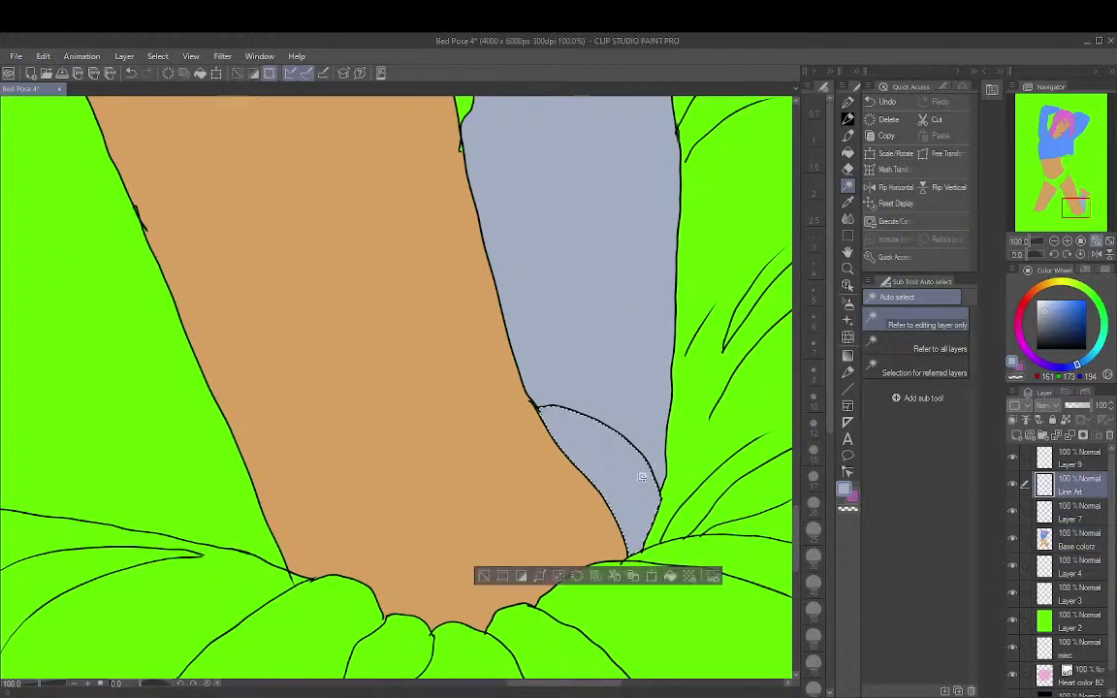
alt+click(504, 499)
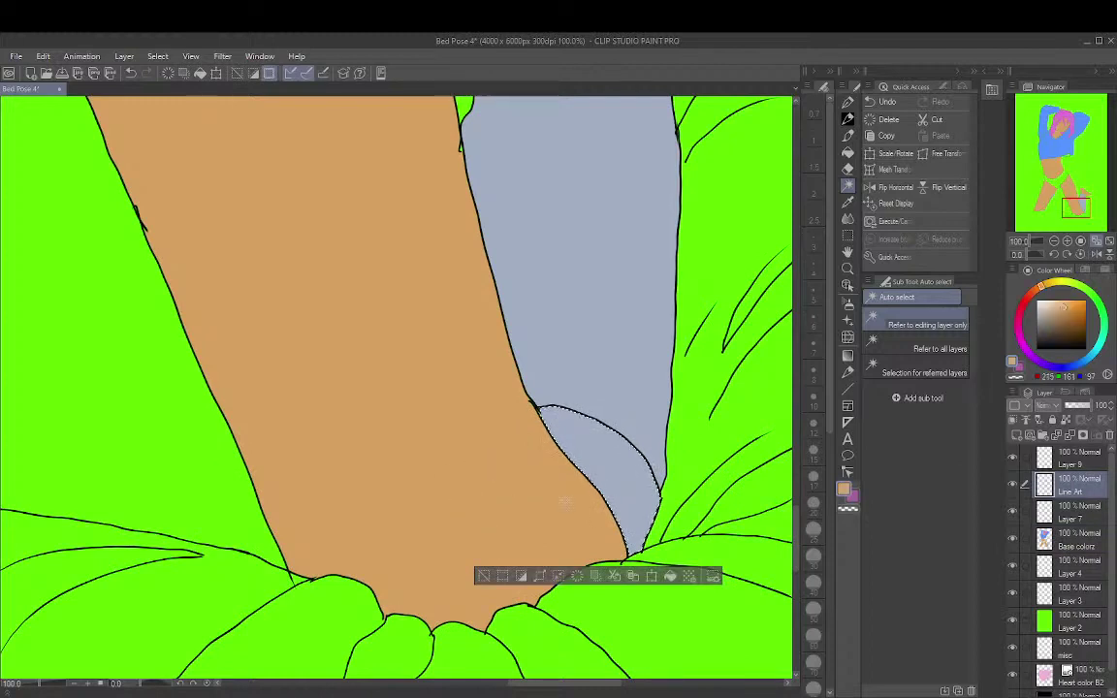
click(1071, 540)
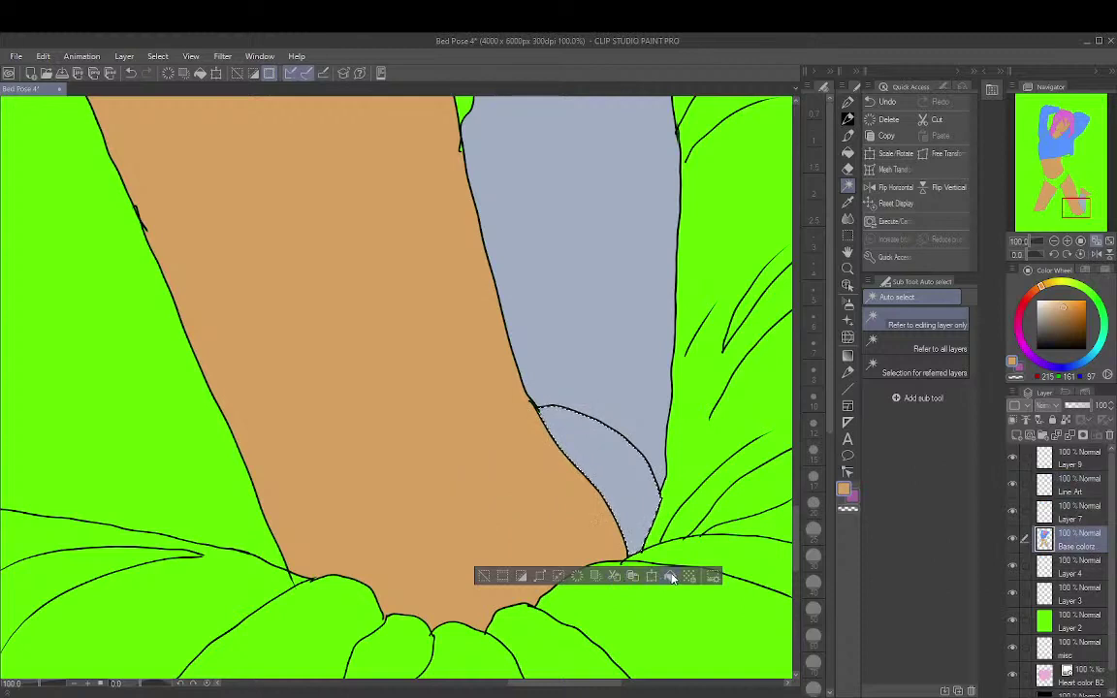
click(670, 576)
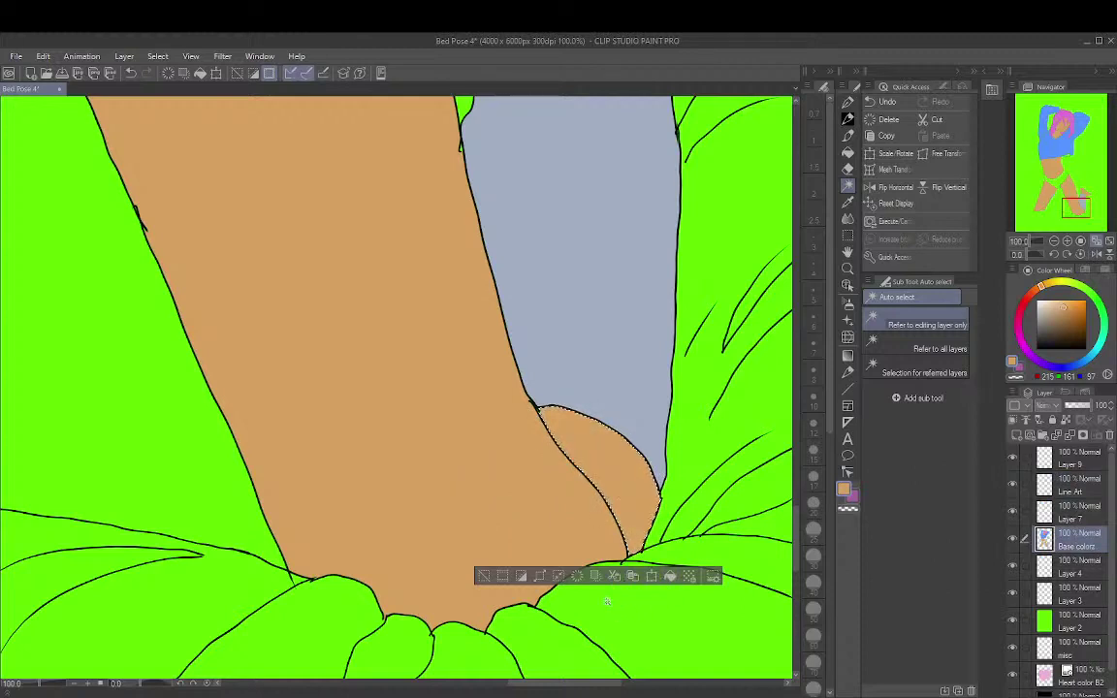
key(ctrl+d)
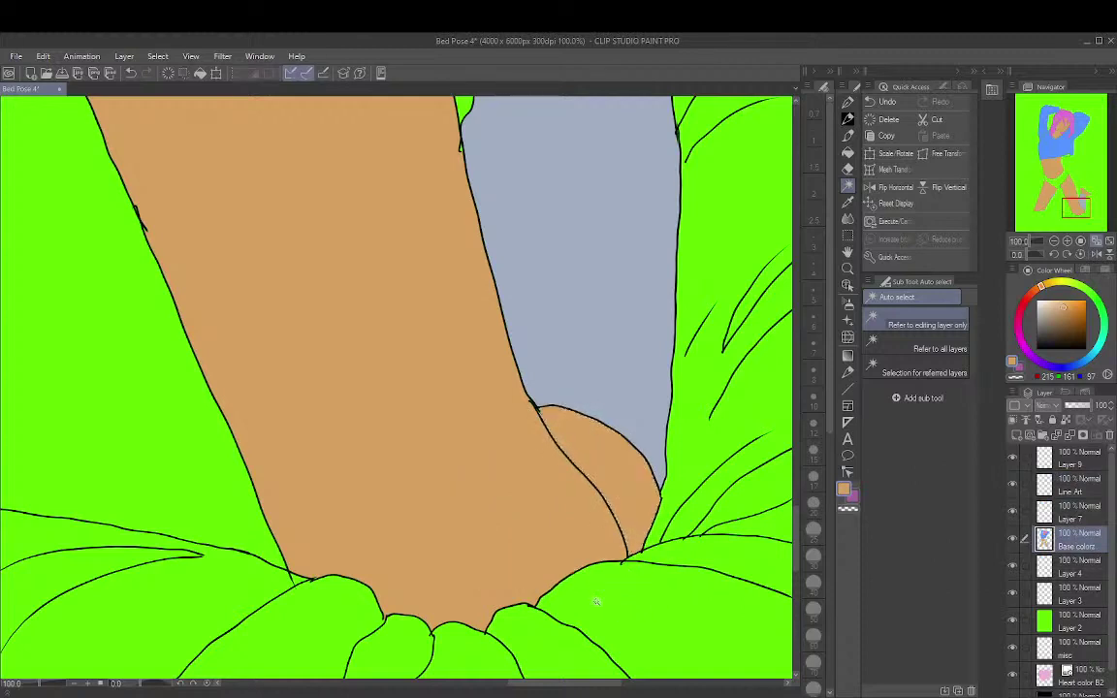
click(1098, 242)
scroll(795, 361, up, 3)
scroll(793, 365, down, 4)
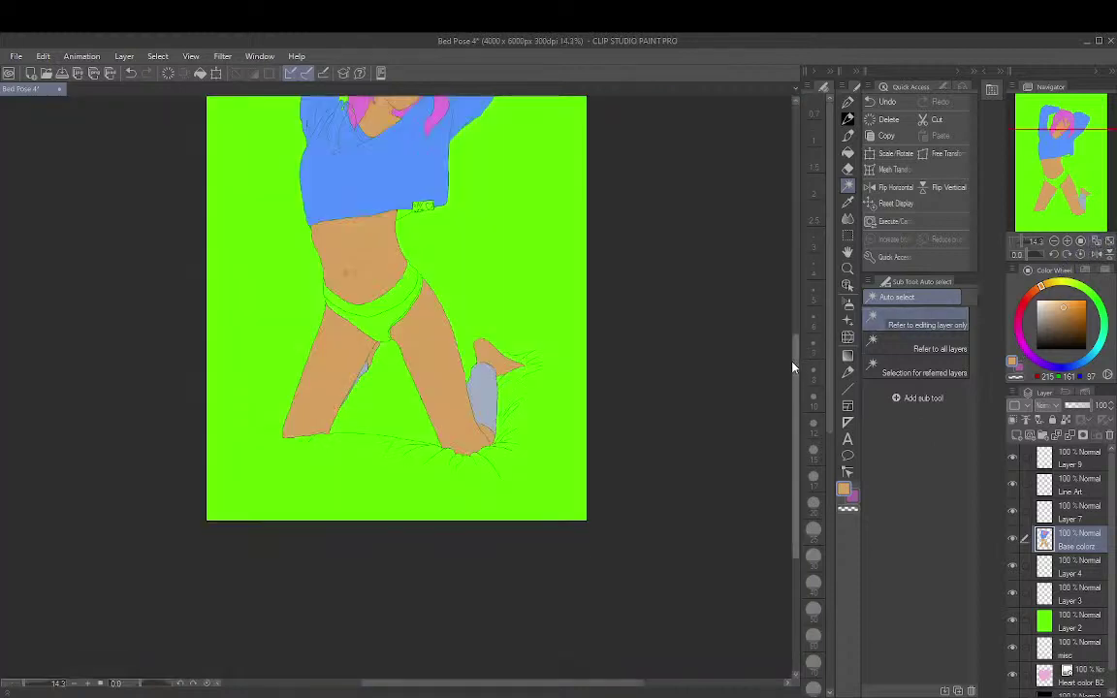
scroll(793, 368, up, 2)
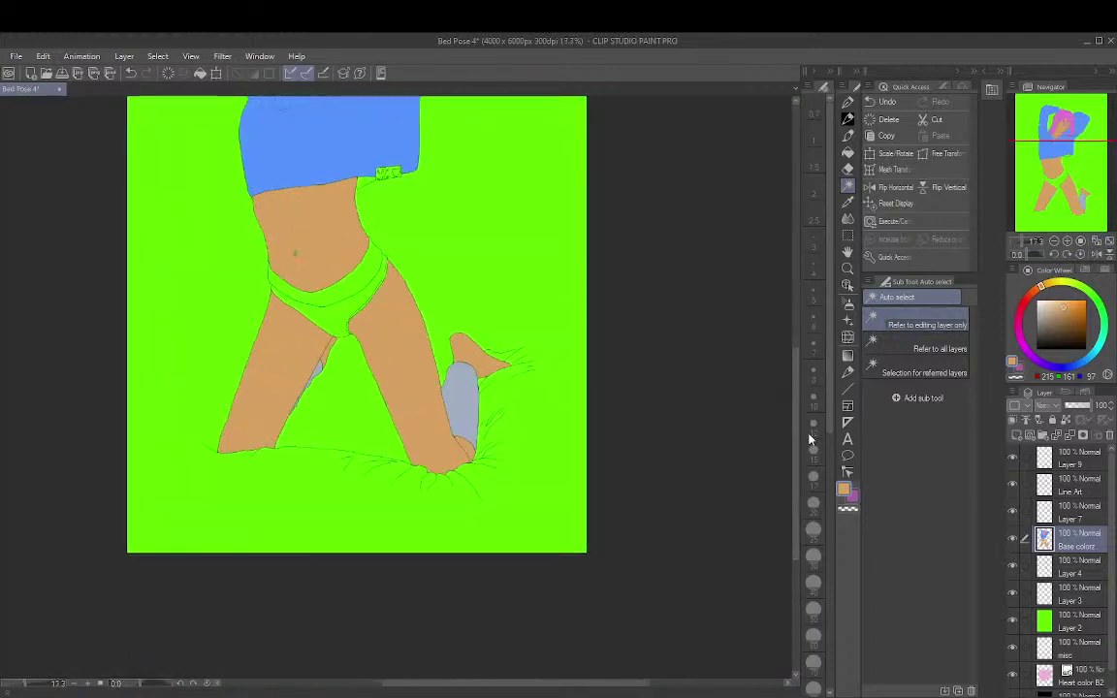
scroll(800, 428, up, 5)
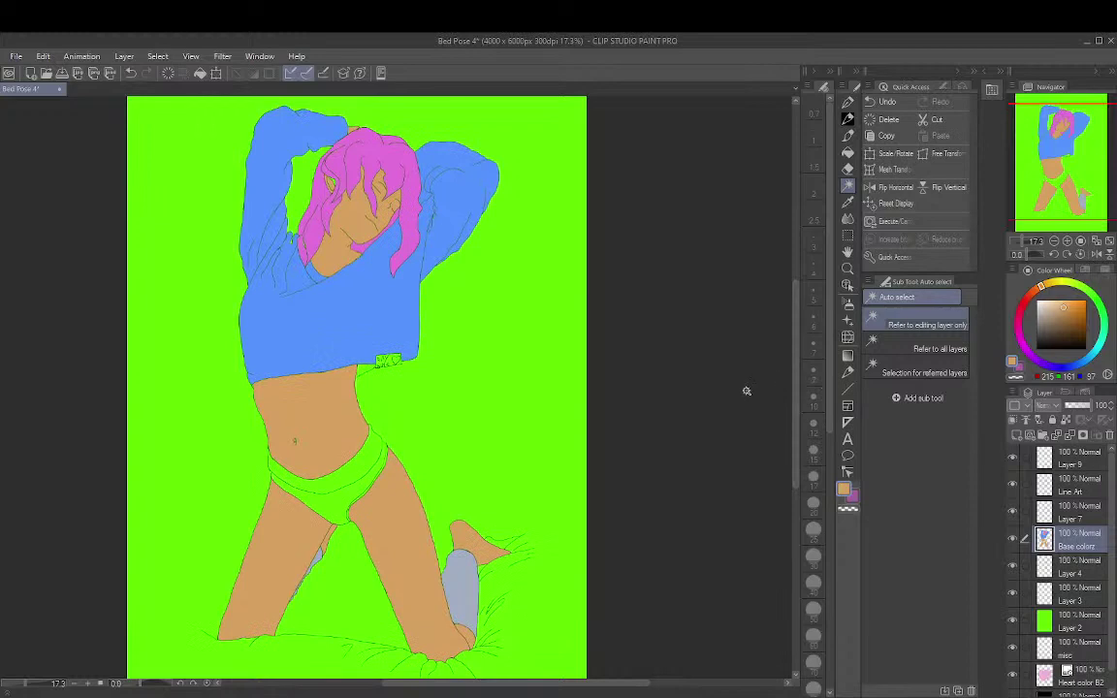
Fill a full-width rectangle over the lower canvas, from the upper thighs down, with purple (RGB 165, 98, 161) on Layer 3, and deselect
scroll(747, 392, up, 1)
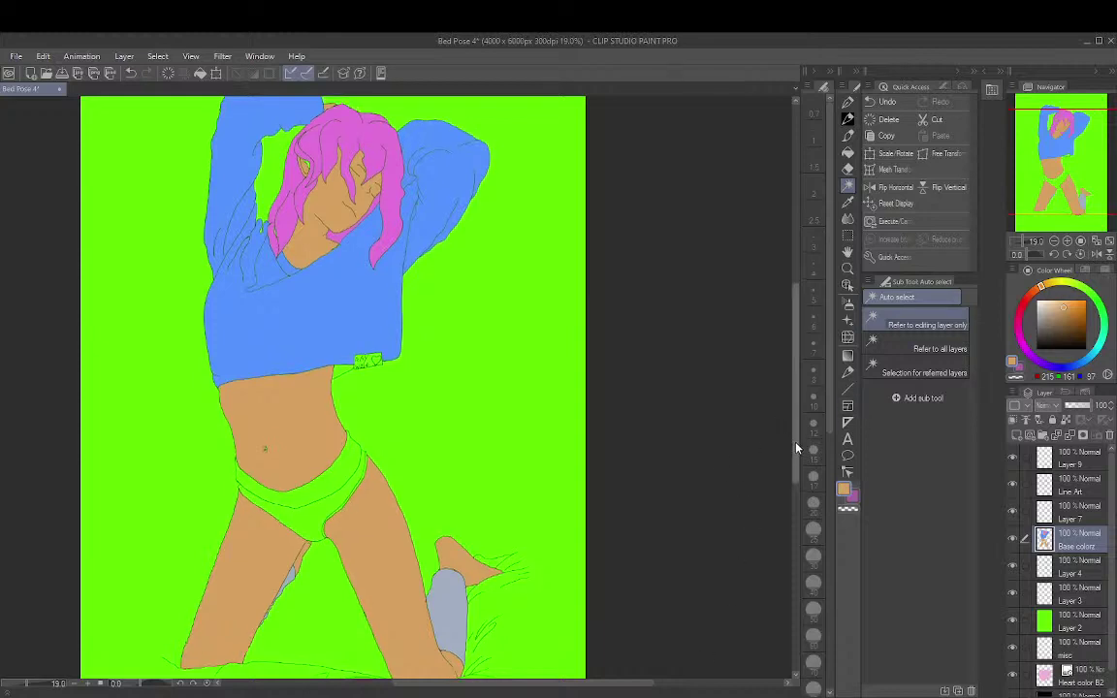
scroll(787, 451, down, 3)
scroll(784, 470, down, 2)
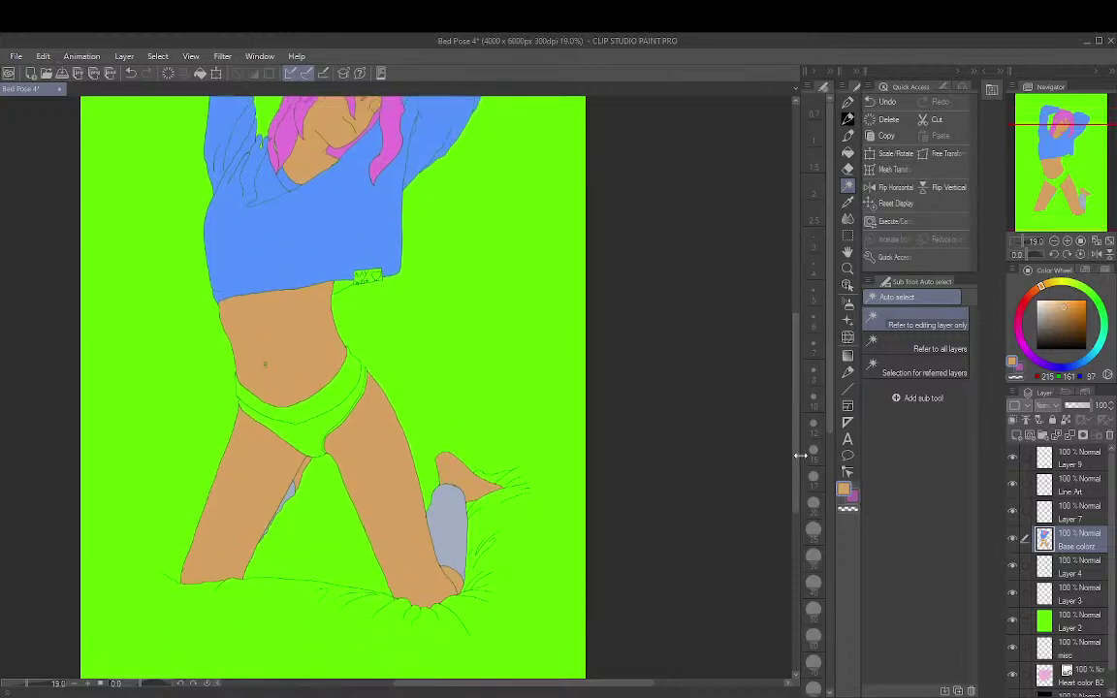
click(1079, 598)
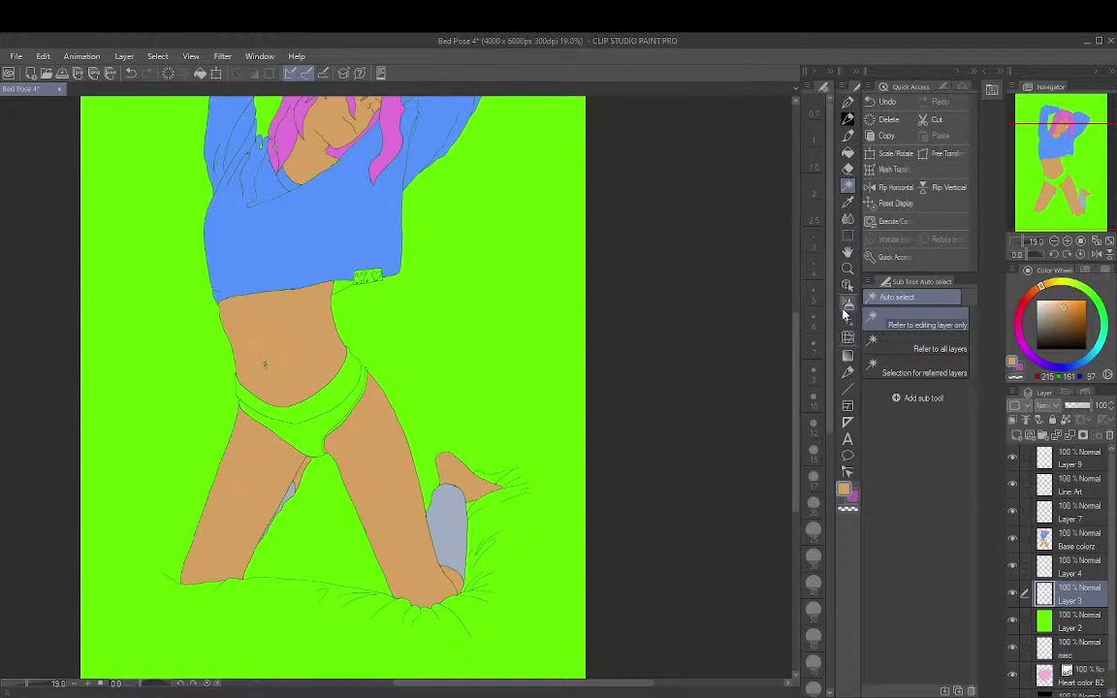
key(m)
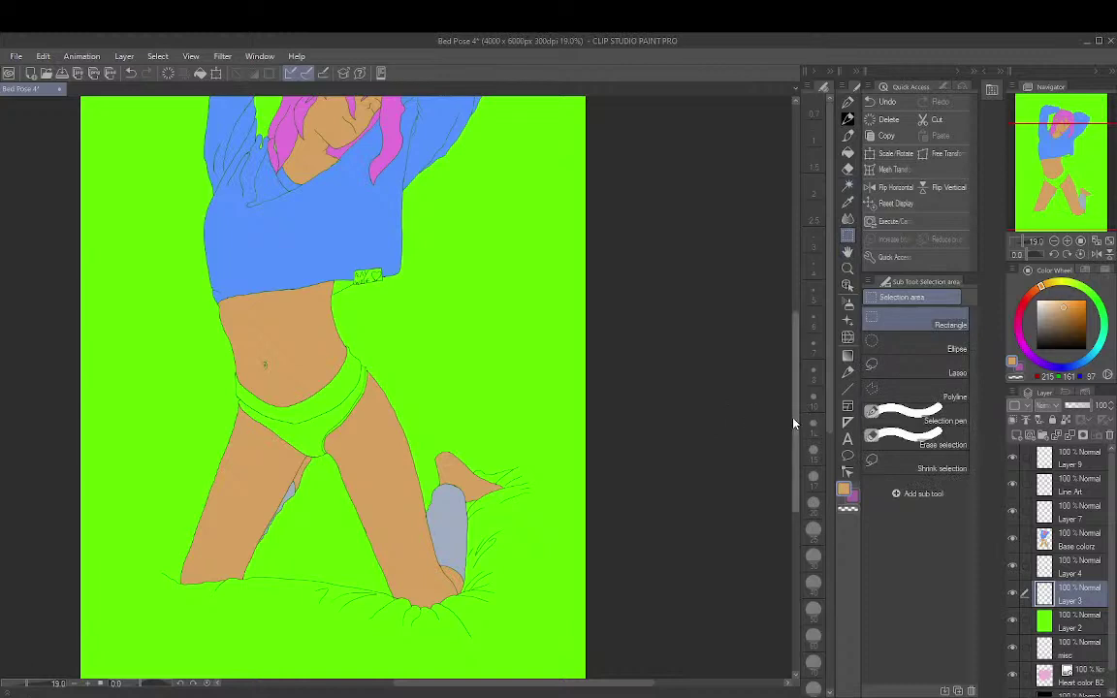
scroll(793, 419, down, 2)
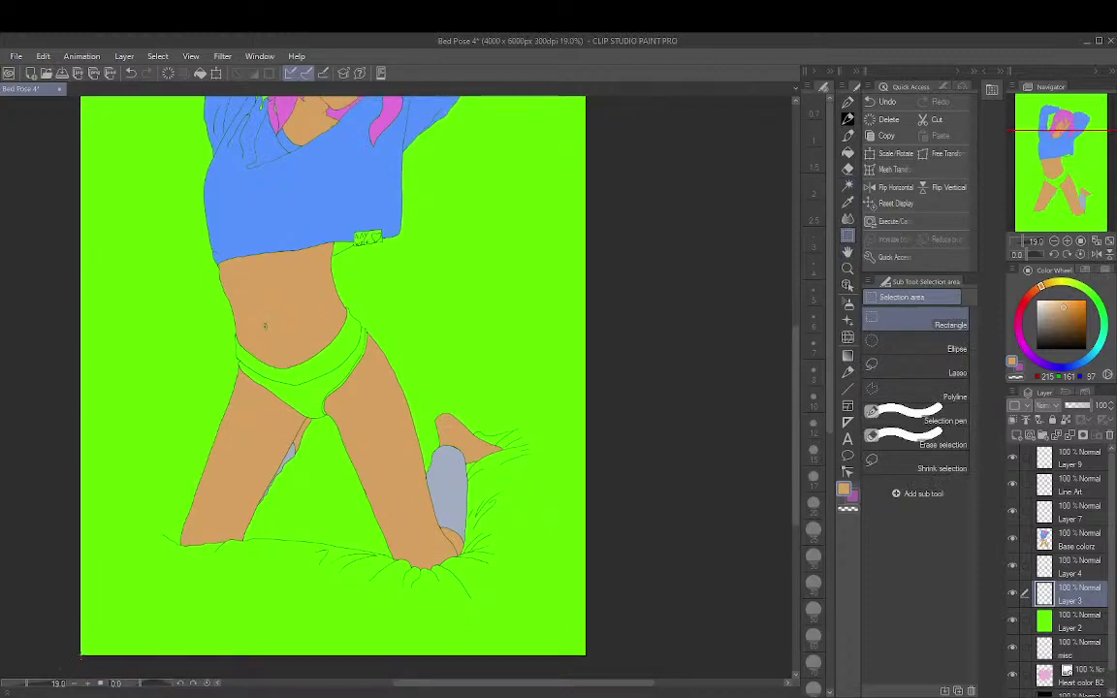
drag(81, 646, 590, 394)
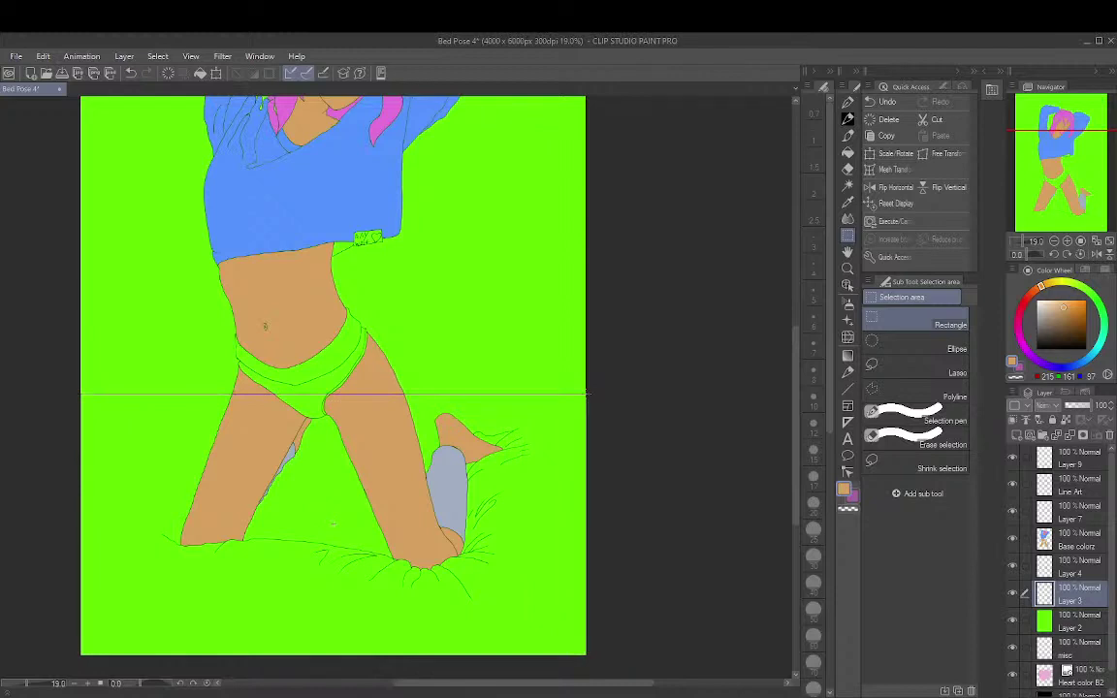
drag(586, 394, 588, 392)
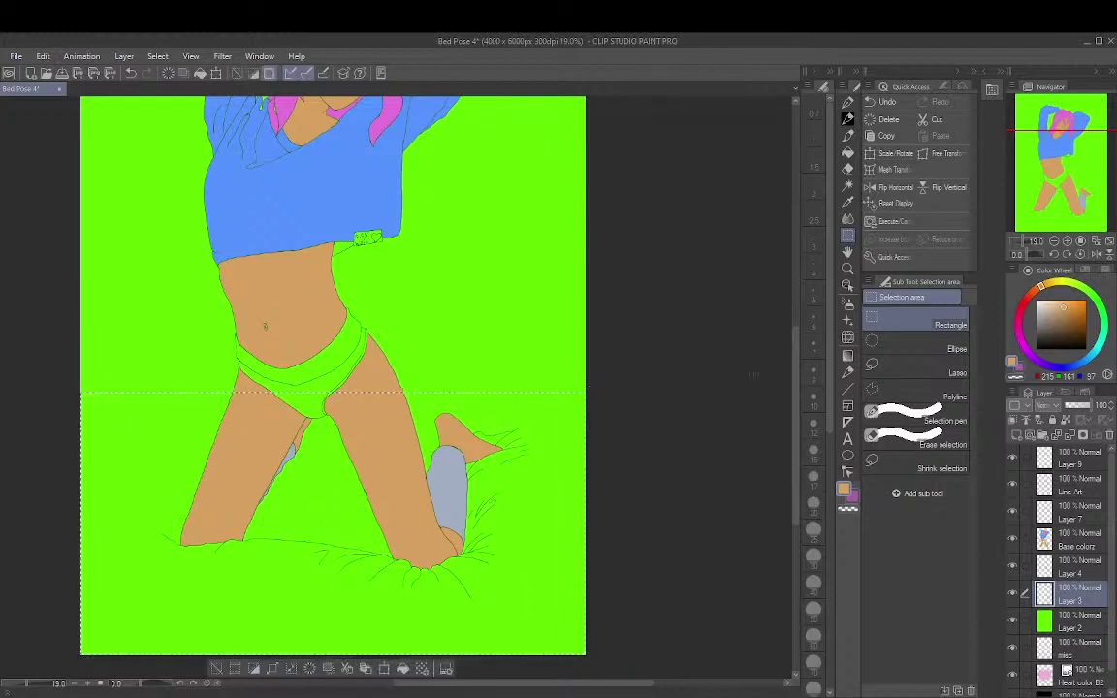
click(851, 501)
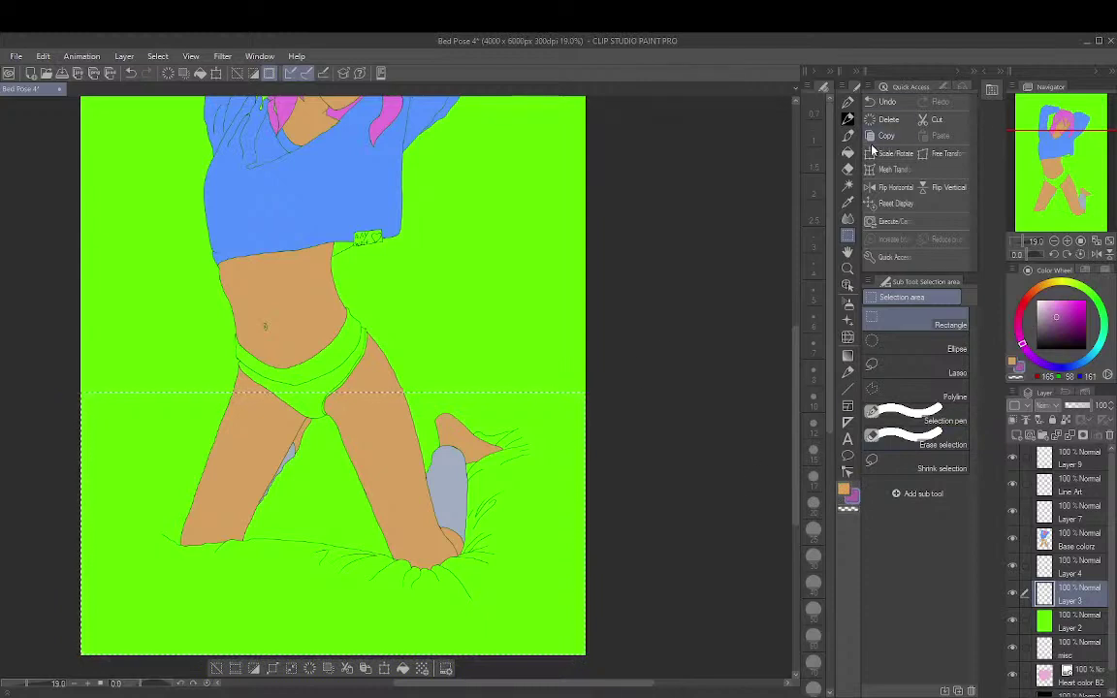
key(g)
click(544, 431)
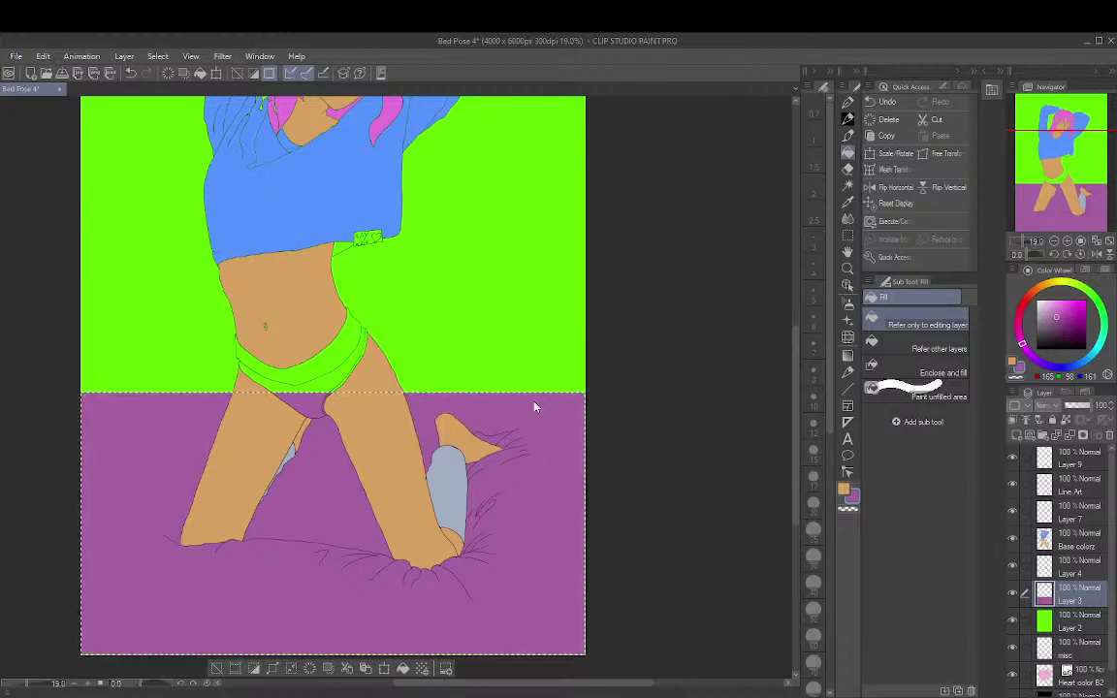
key(ctrl+d)
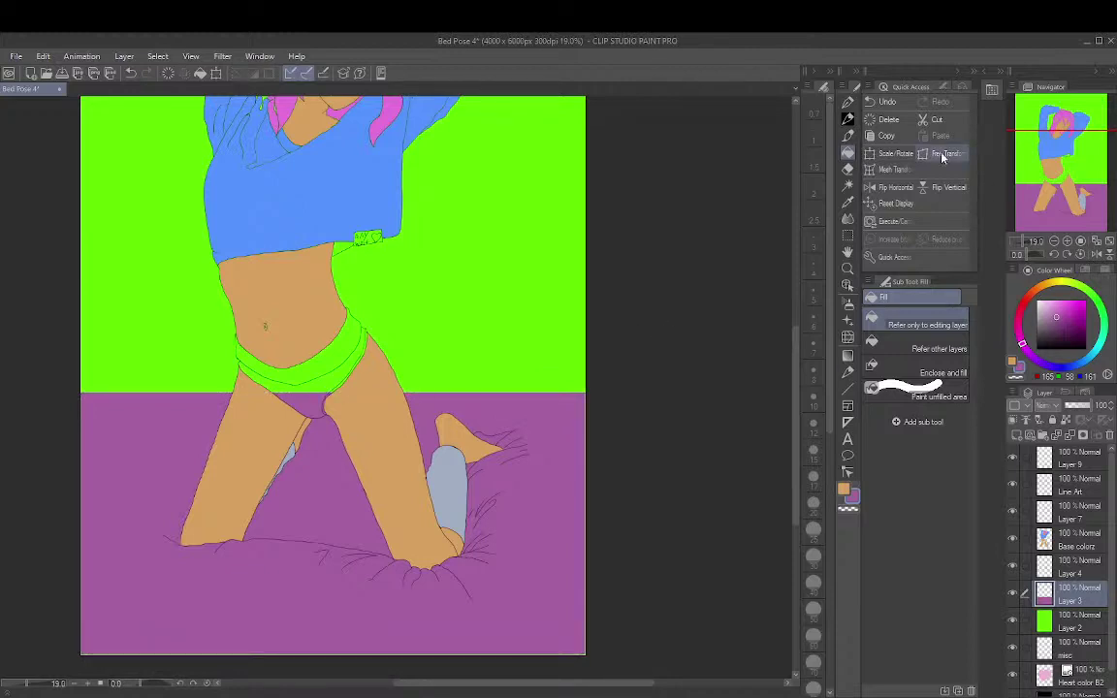
Auto-select the waistband and front panel of the briefs from the Line Art layer, and set the colour to near-white (RGB 253, 253, 253)
click(850, 102)
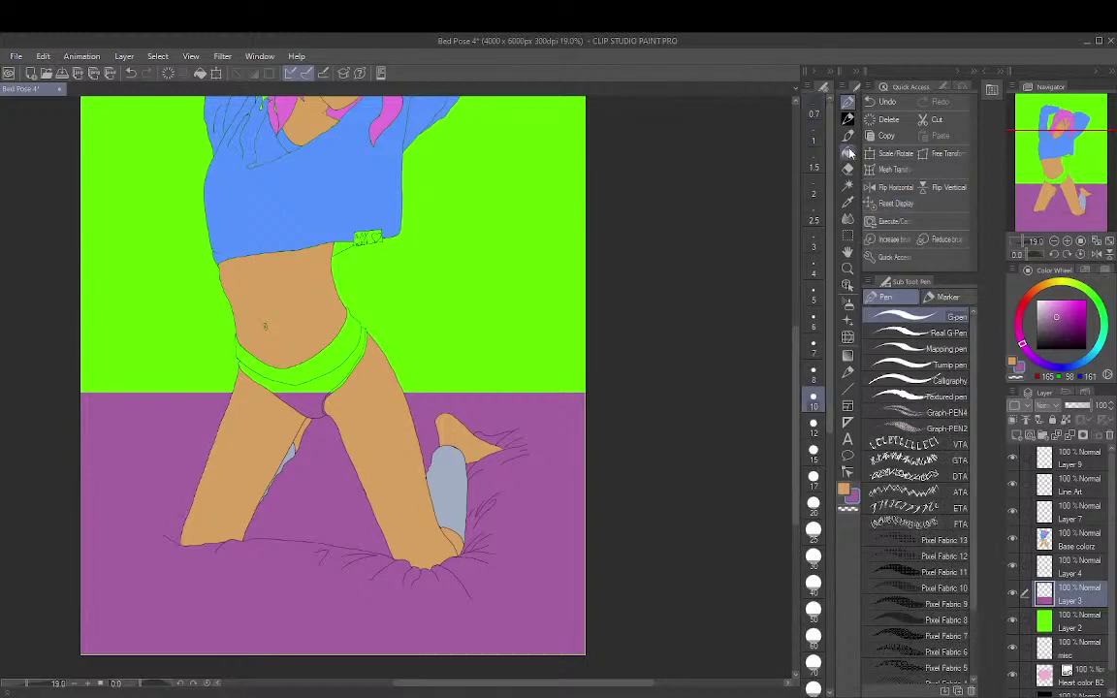
click(847, 185)
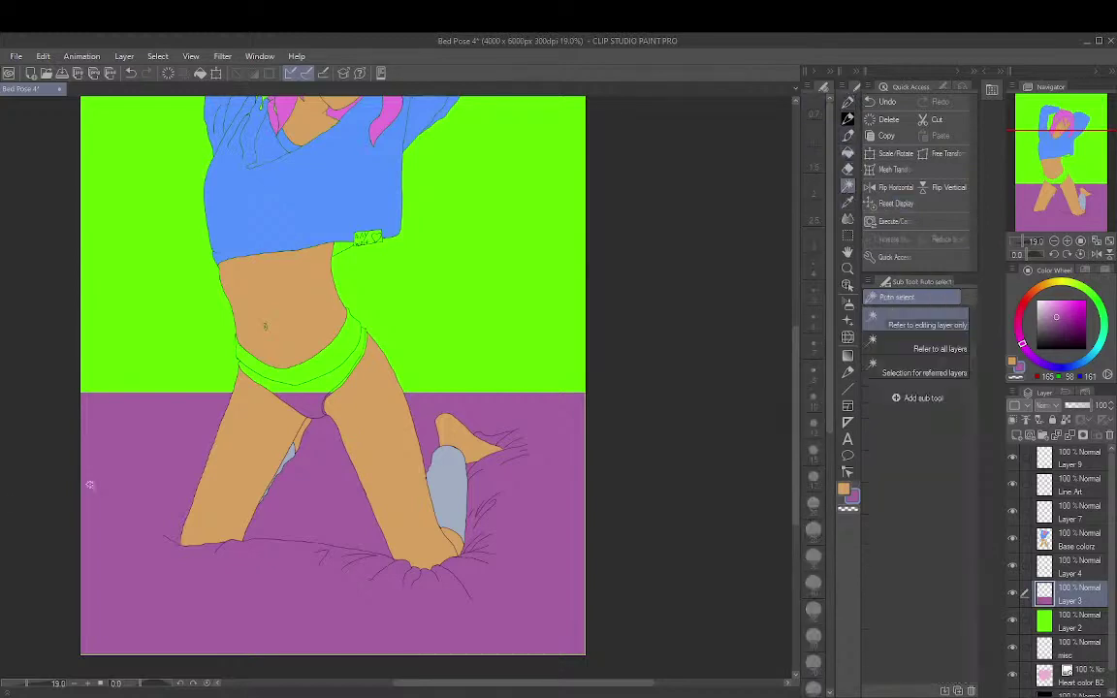
click(304, 400)
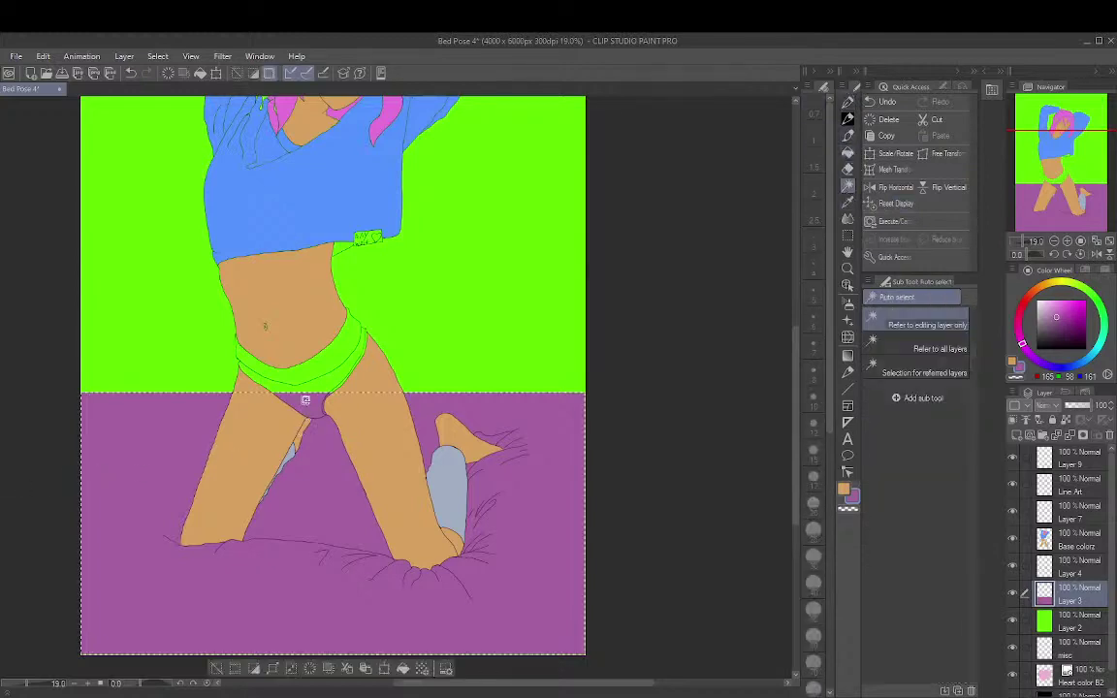
click(327, 382)
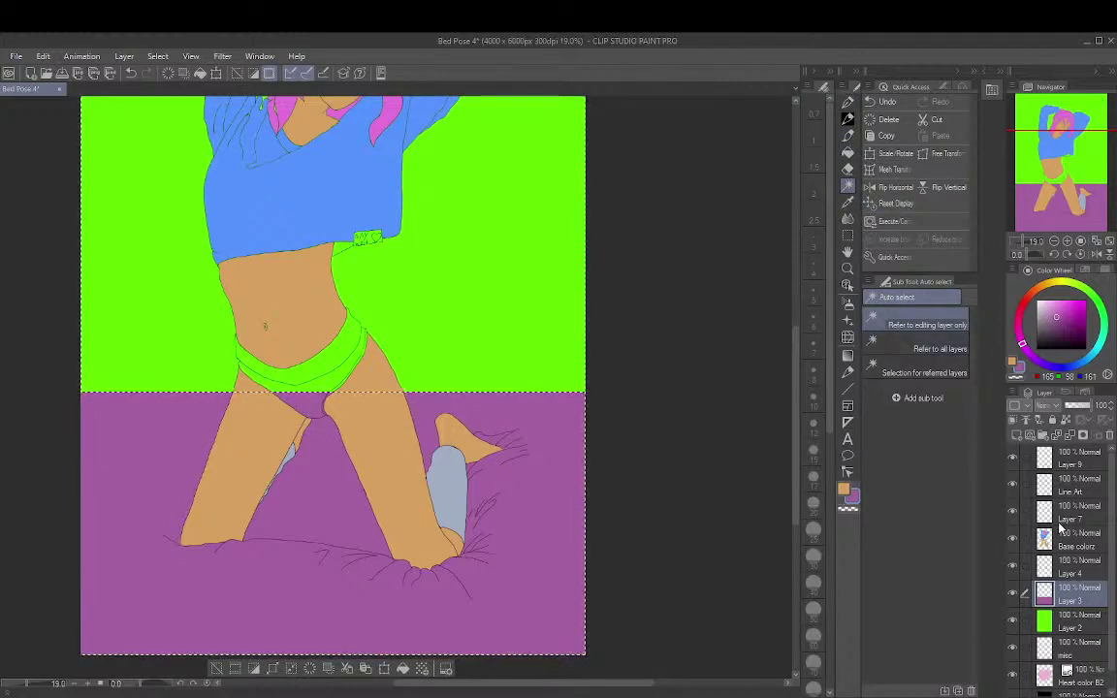
click(1071, 485)
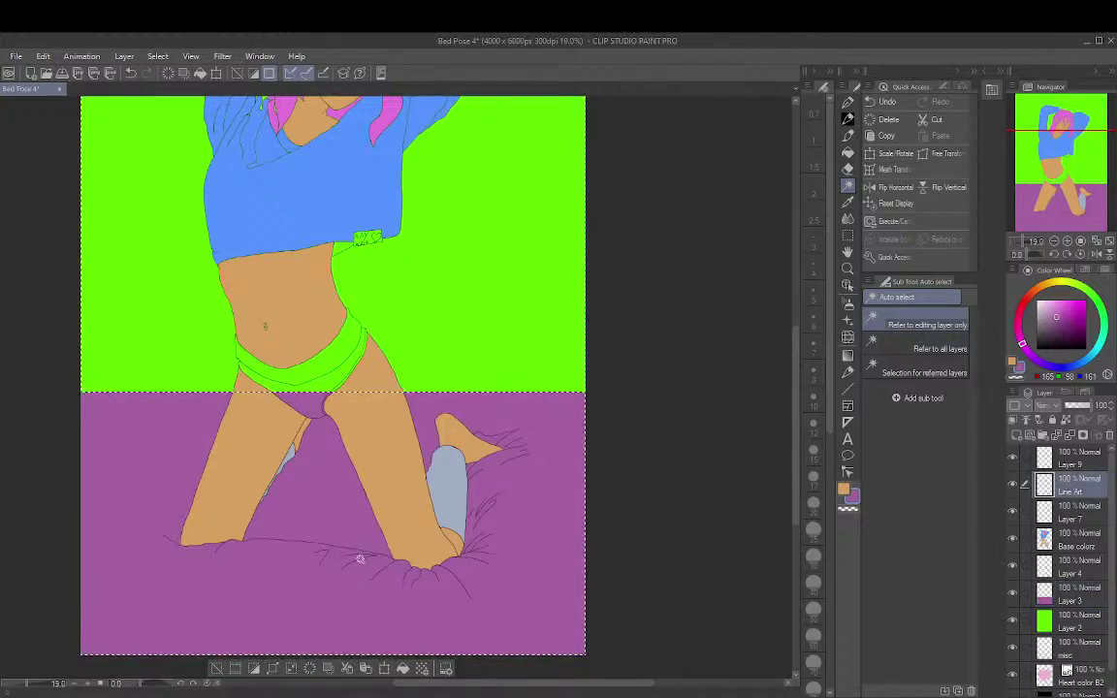
key(ctrl+d)
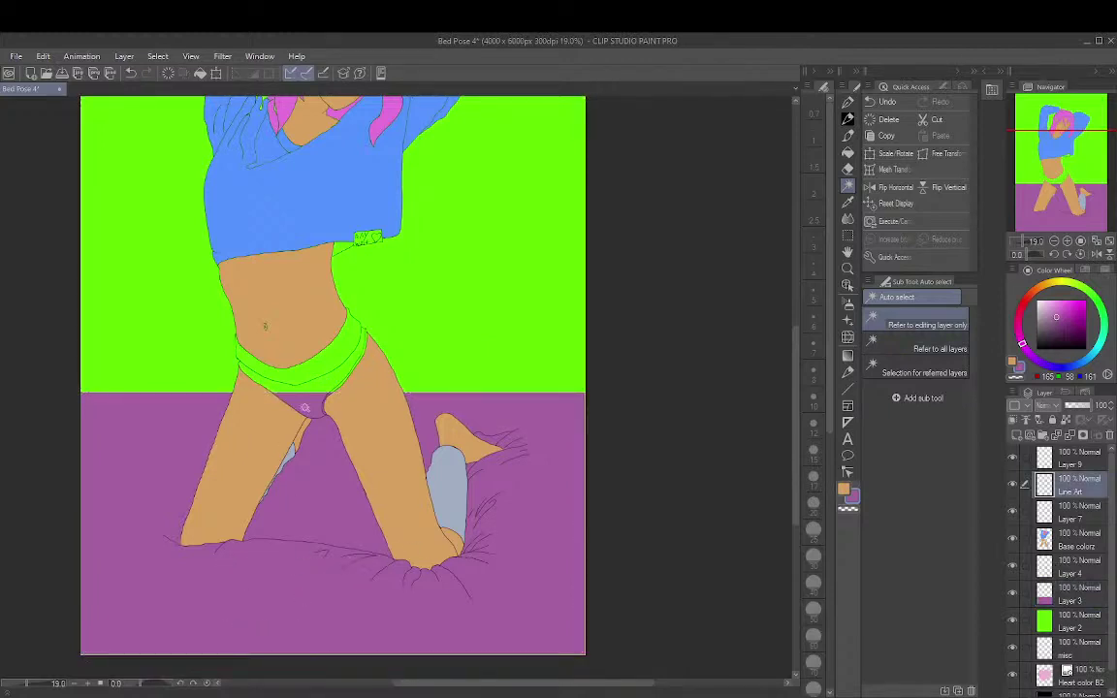
click(306, 401)
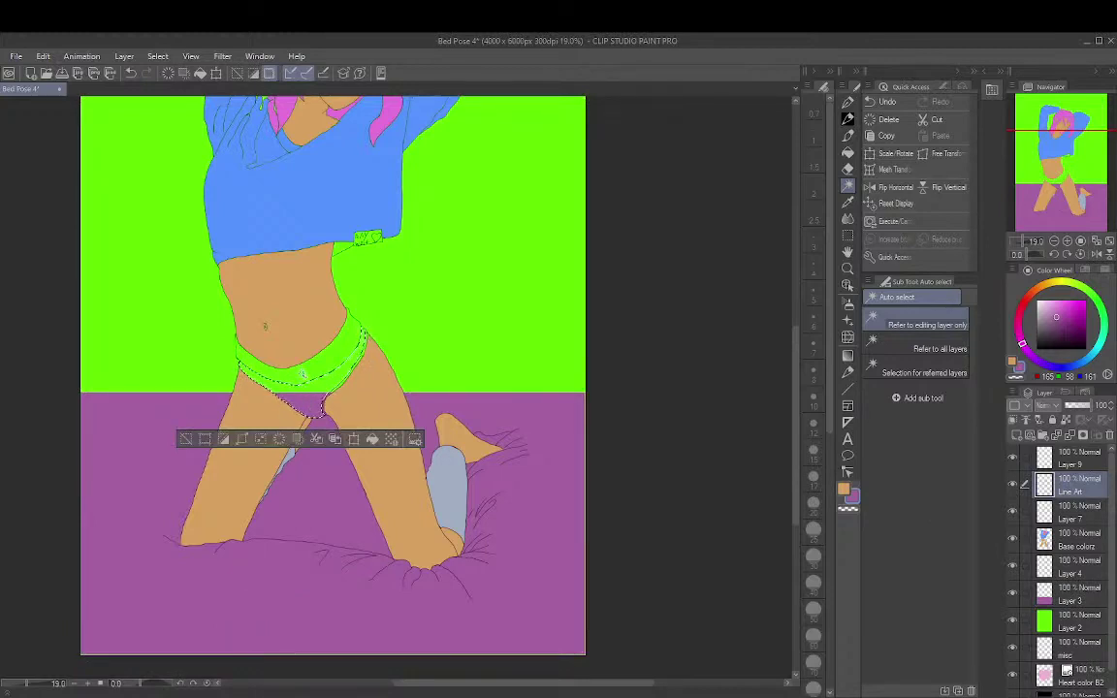
shift+click(302, 373)
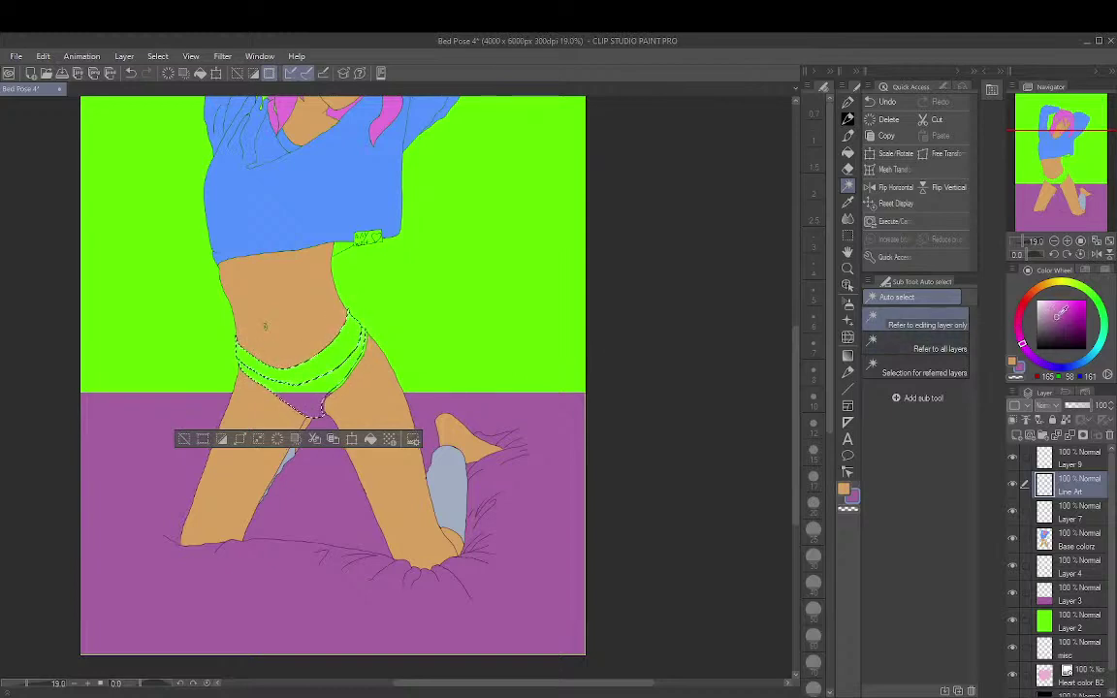
drag(1058, 316, 1036, 300)
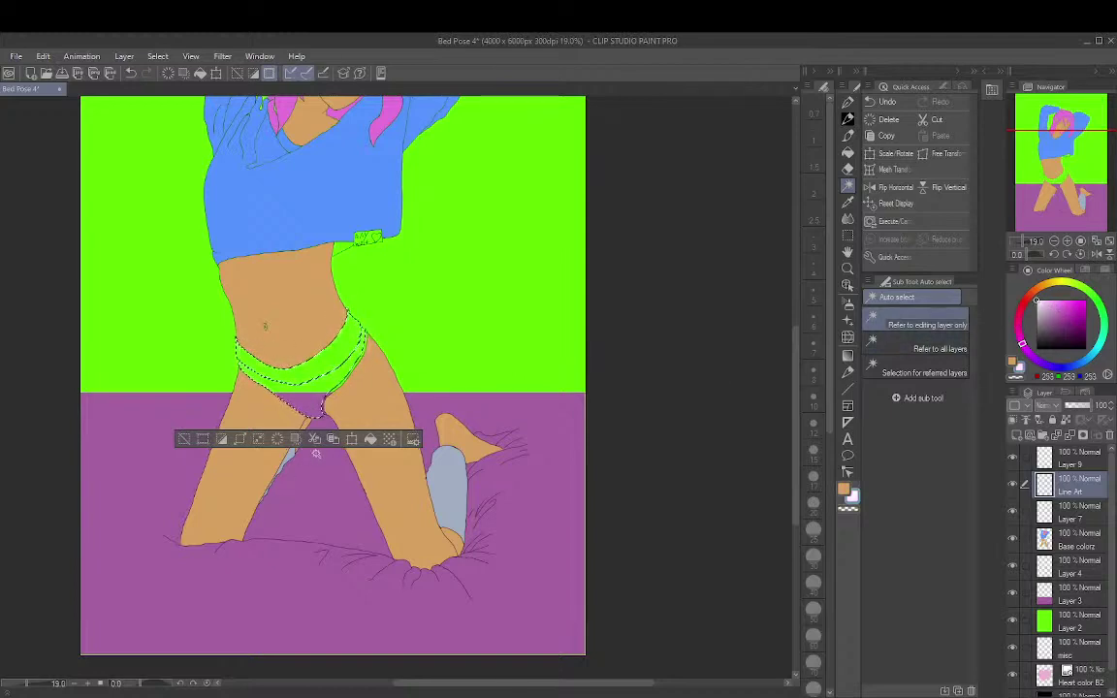
Try the near-white fill on the Line Art layer, and undo back to the unfilled selection of the briefs
click(370, 440)
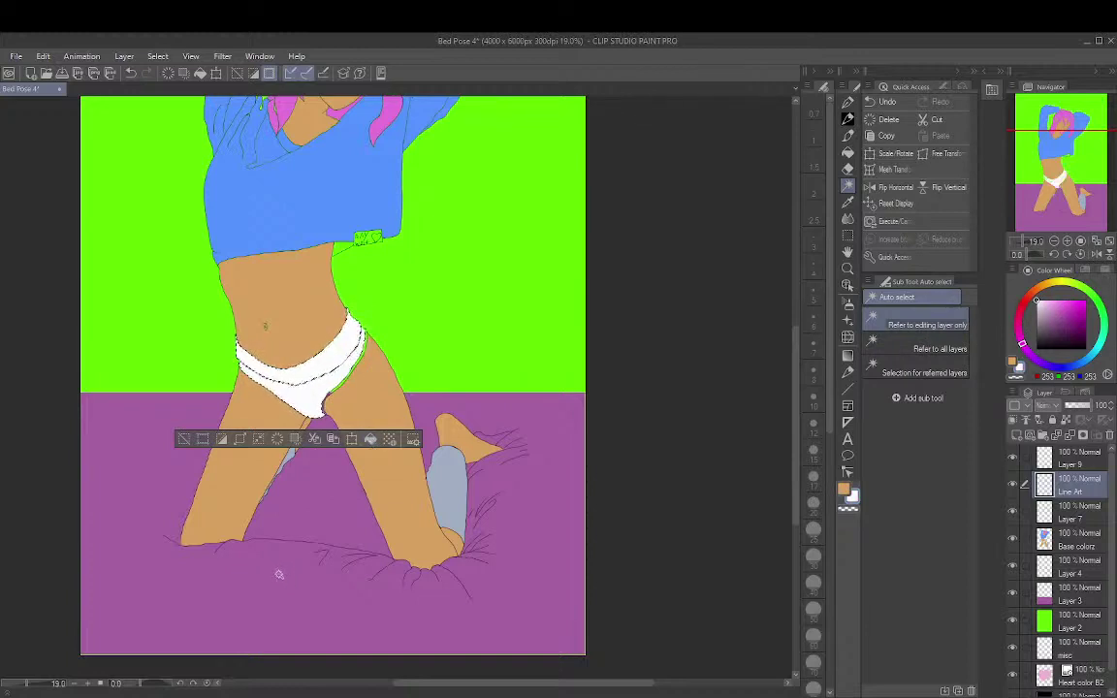
key(ctrl+d)
scroll(586, 274, down, 1)
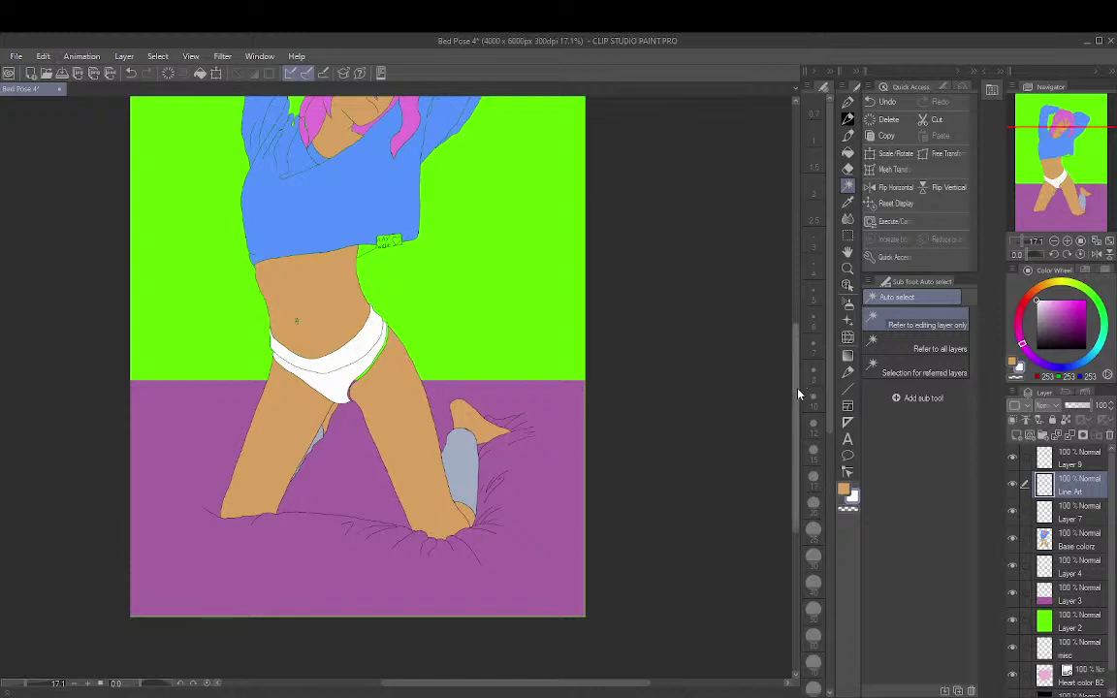
drag(799, 387, 787, 331)
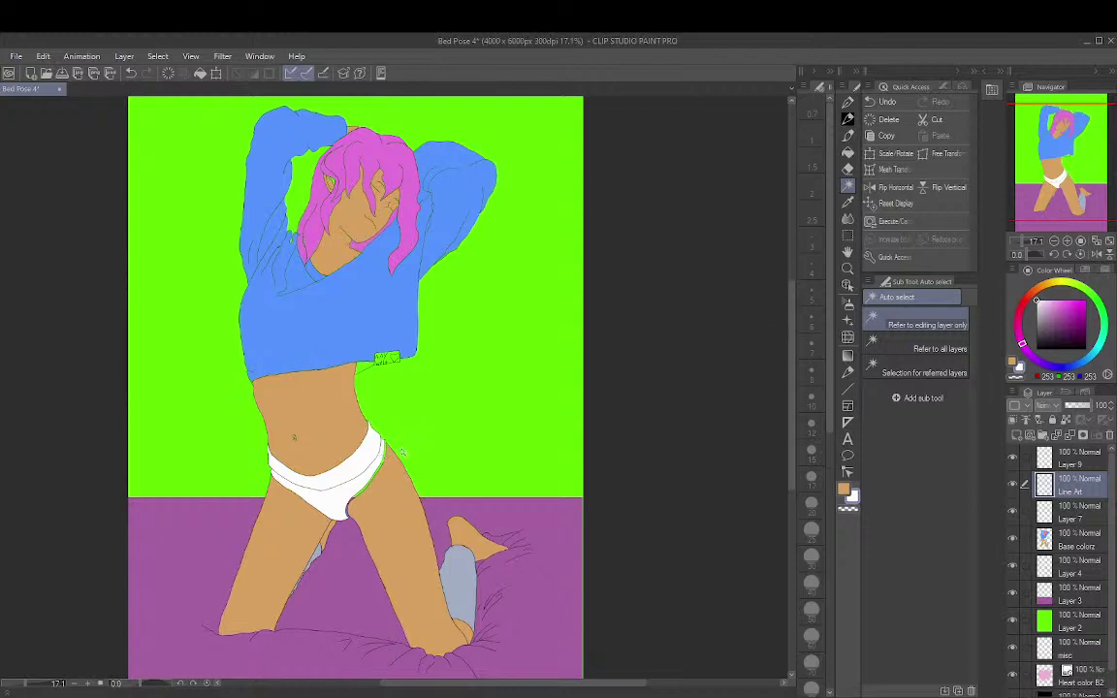
scroll(402, 452, up, 6)
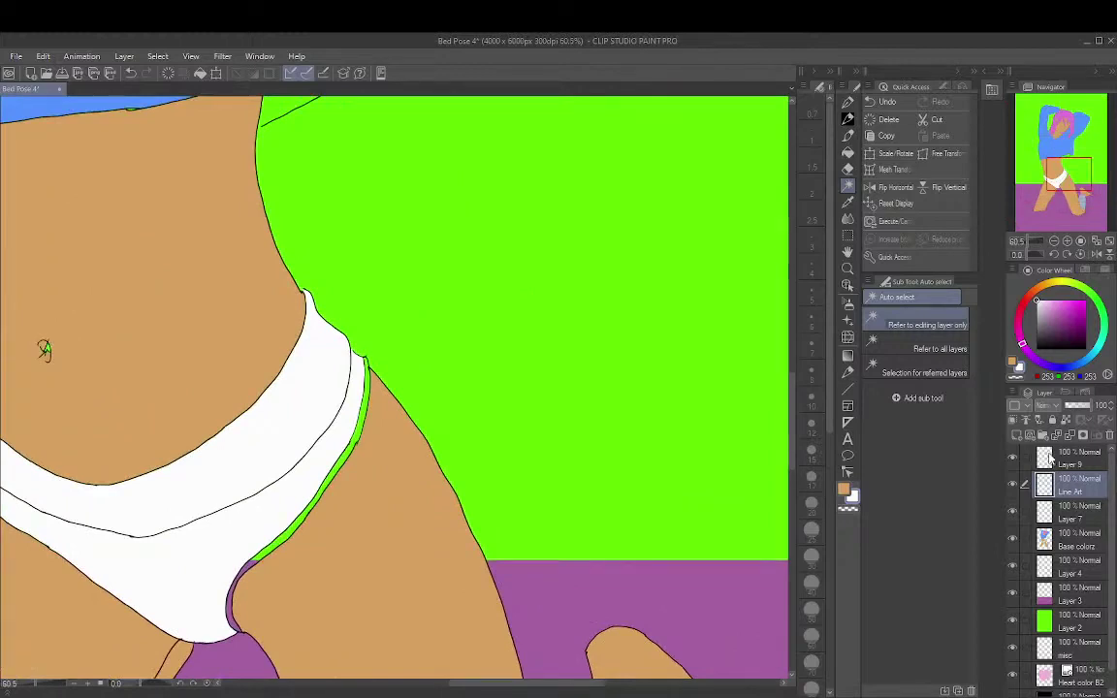
key(ctrl+z)
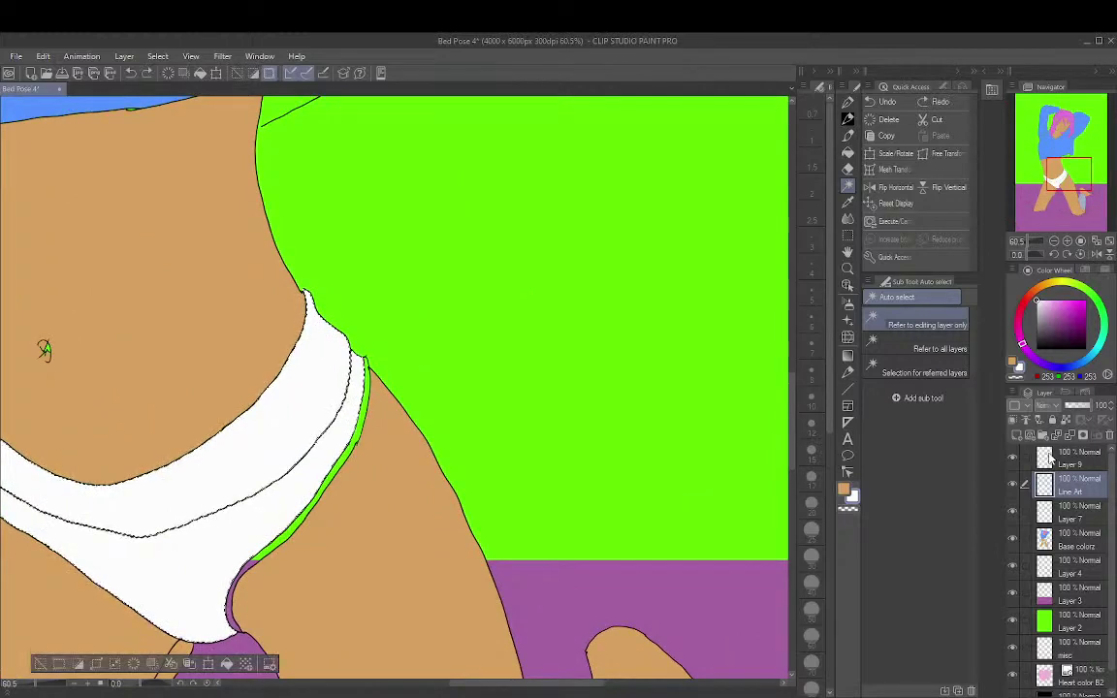
key(Delete)
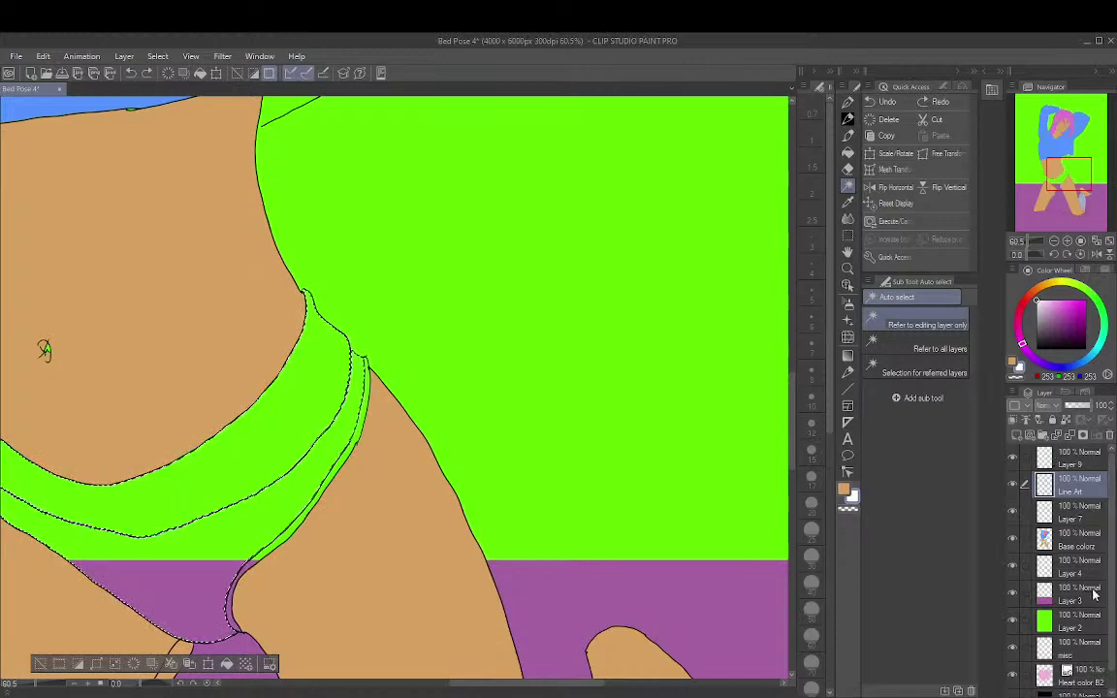
Fill the selected waistband and front panel of the briefs with near-white on the Base colors layer, and deselect
click(1087, 549)
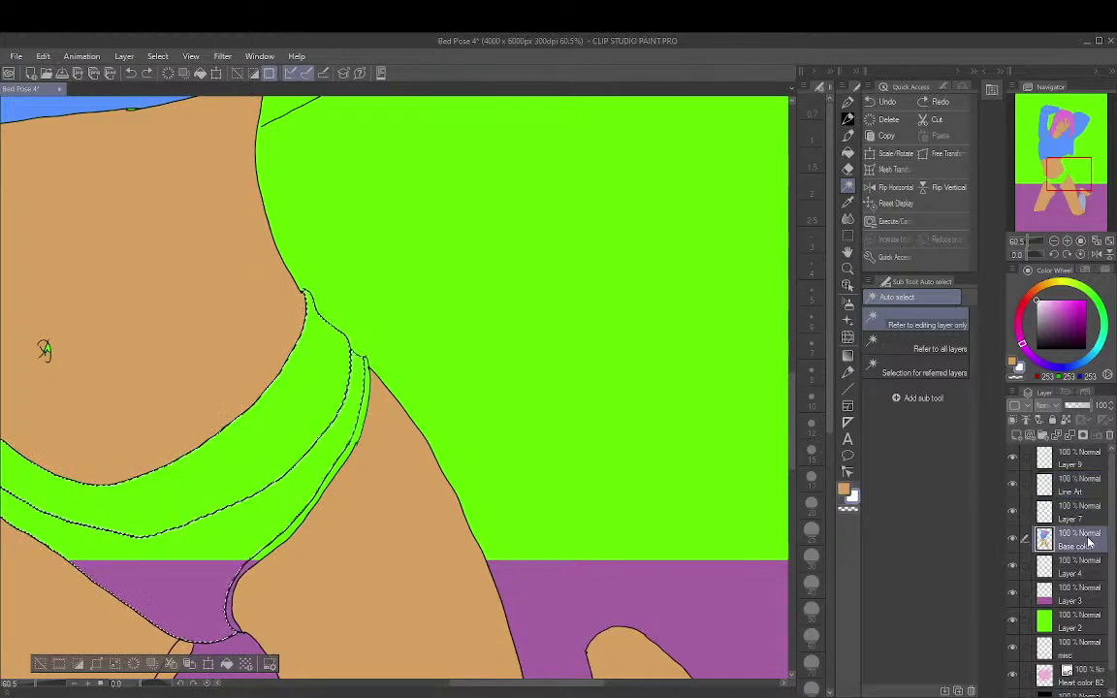
click(227, 664)
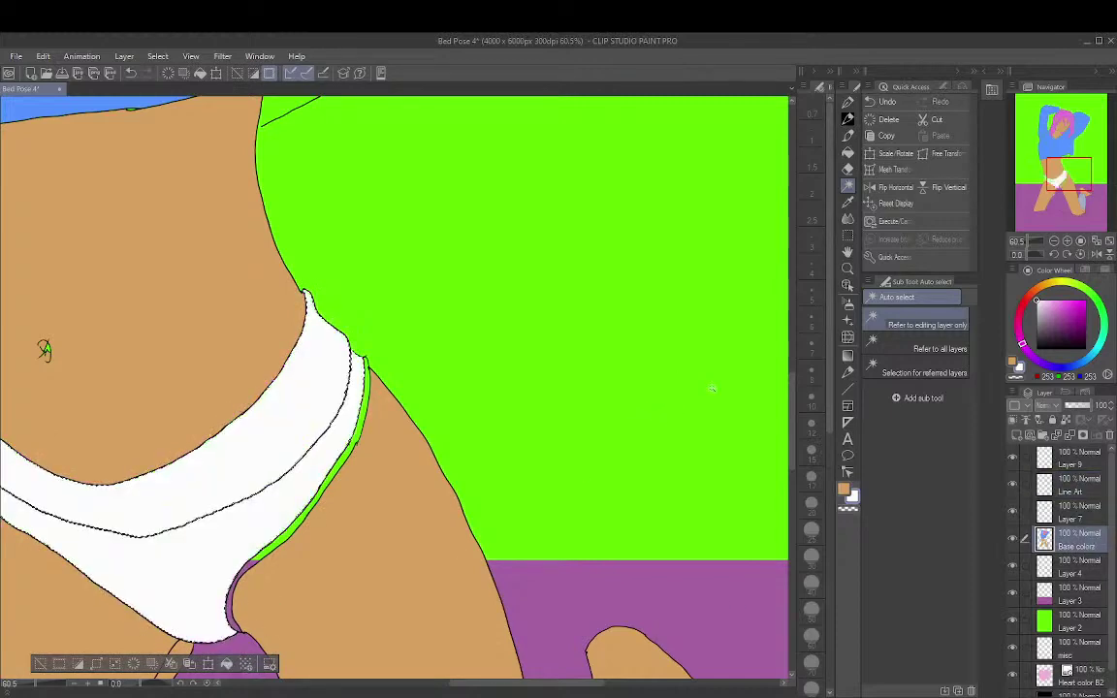
key(ctrl+d)
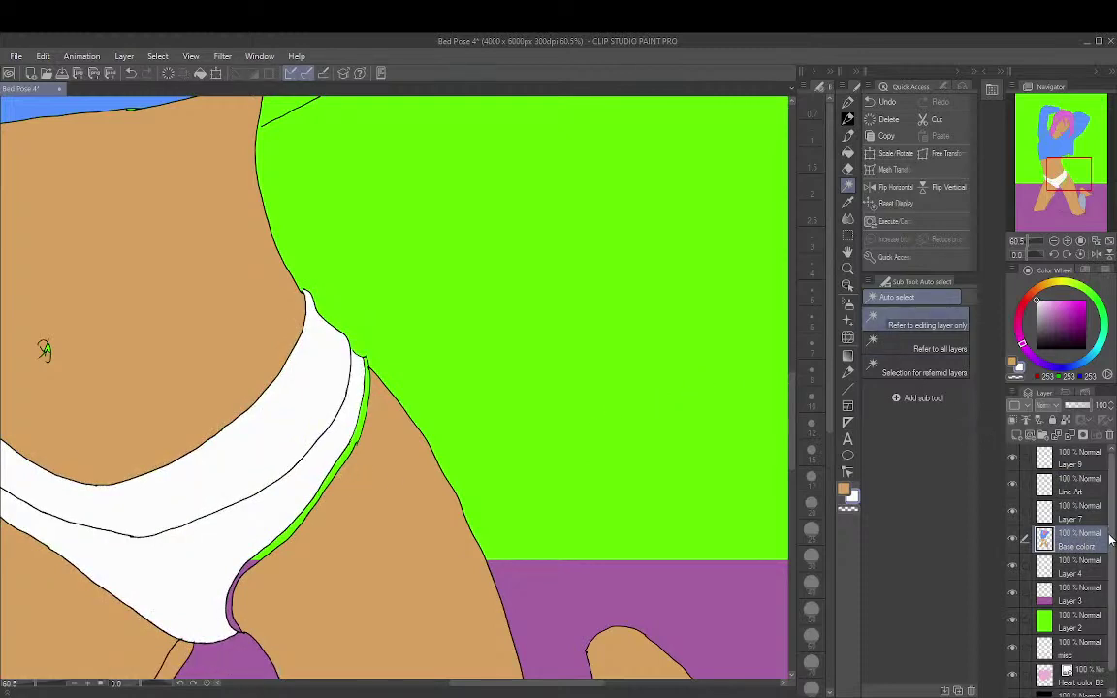
Auto-select the narrow leg trim of the briefs from the Line Art layer, fill it near-white on Base colors, and deselect
click(1074, 484)
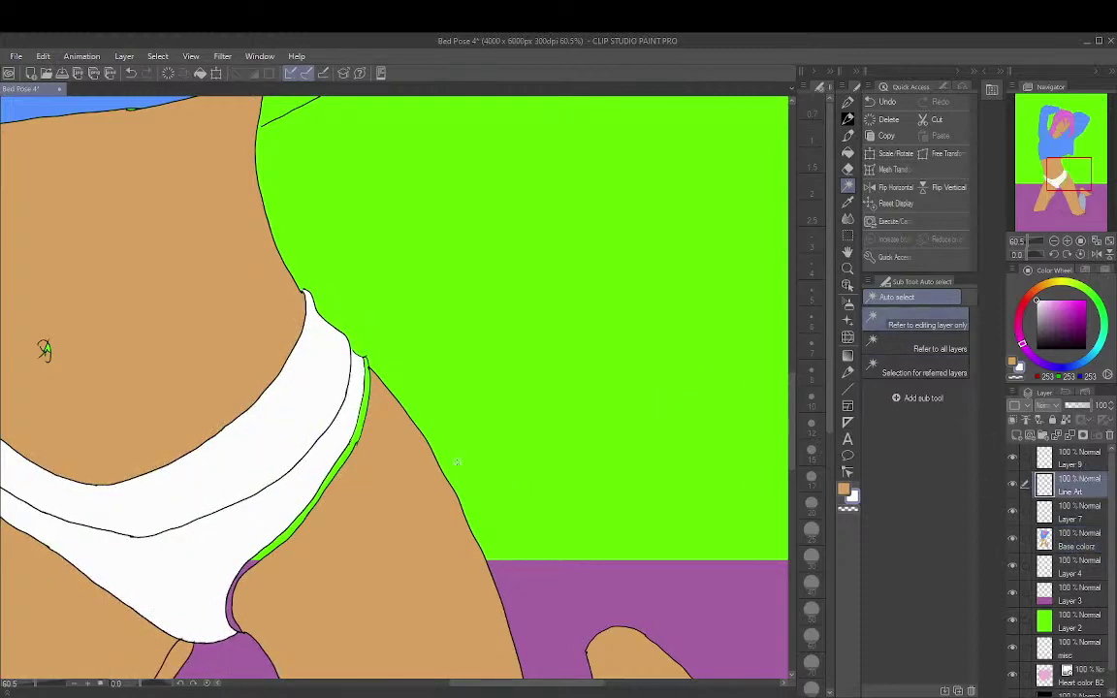
click(350, 447)
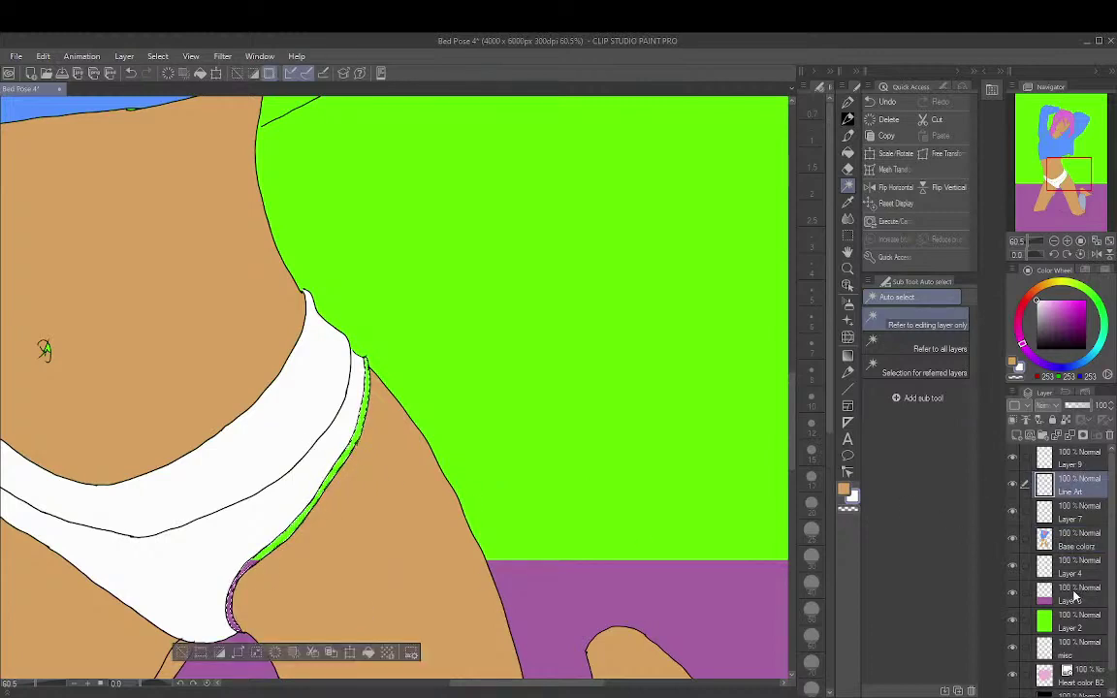
click(1075, 539)
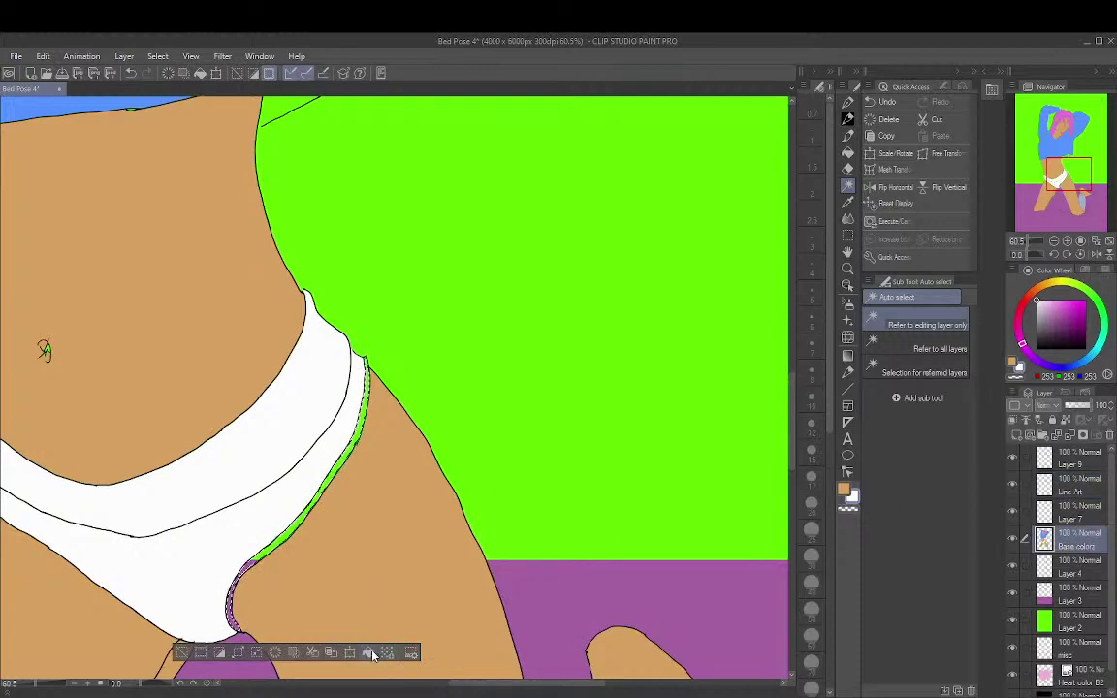
key(alt+BackSpace)
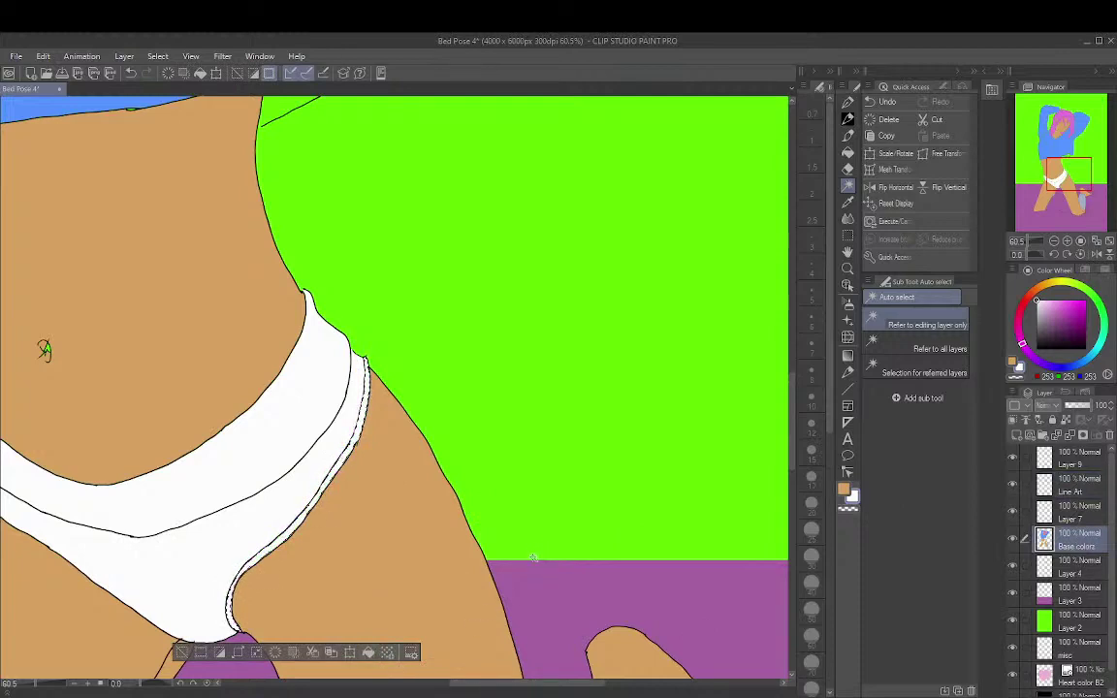
key(ctrl+d)
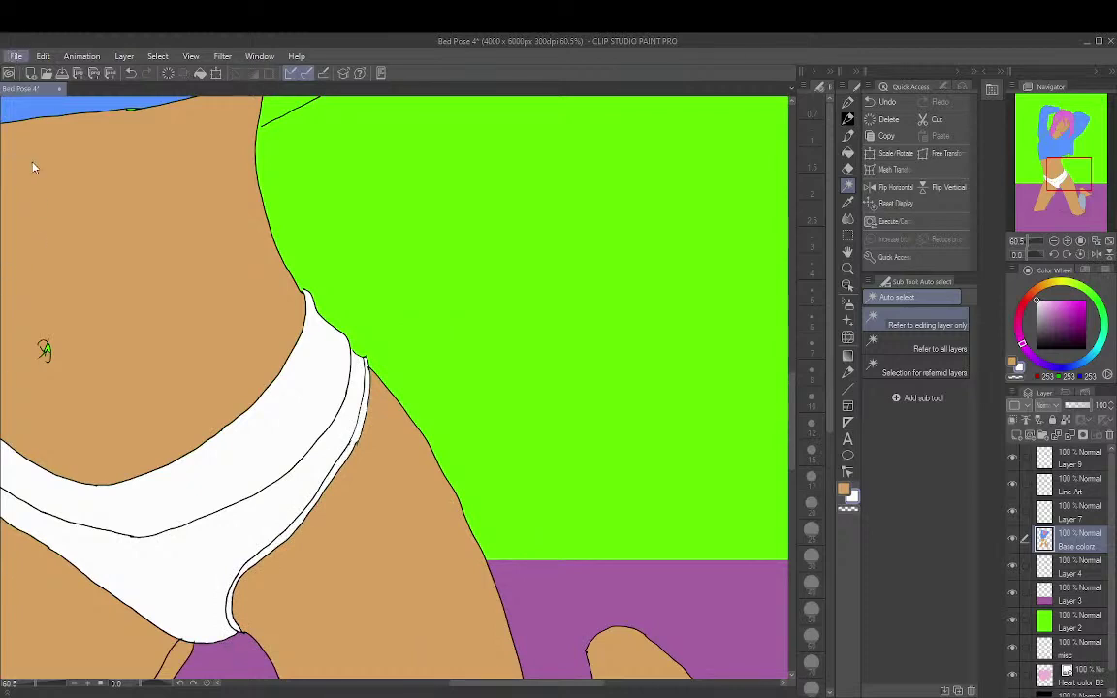
Save the Bed Pose 4 file and fit the whole canvas in view
key(ctrl+s)
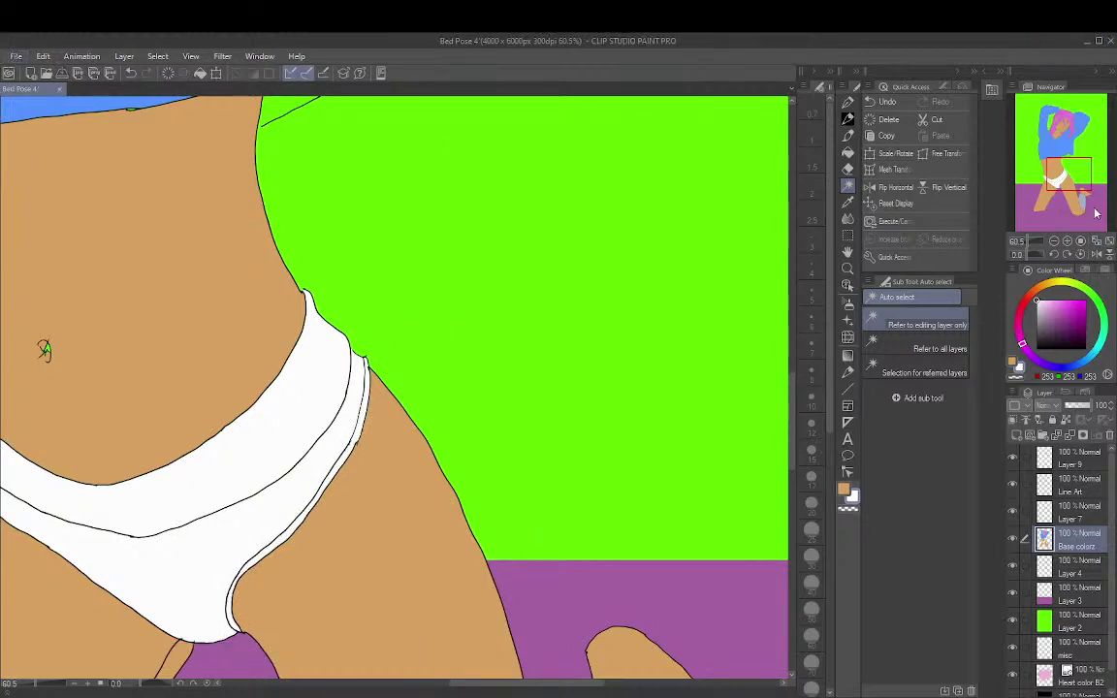
click(1095, 241)
drag(599, 347, 712, 345)
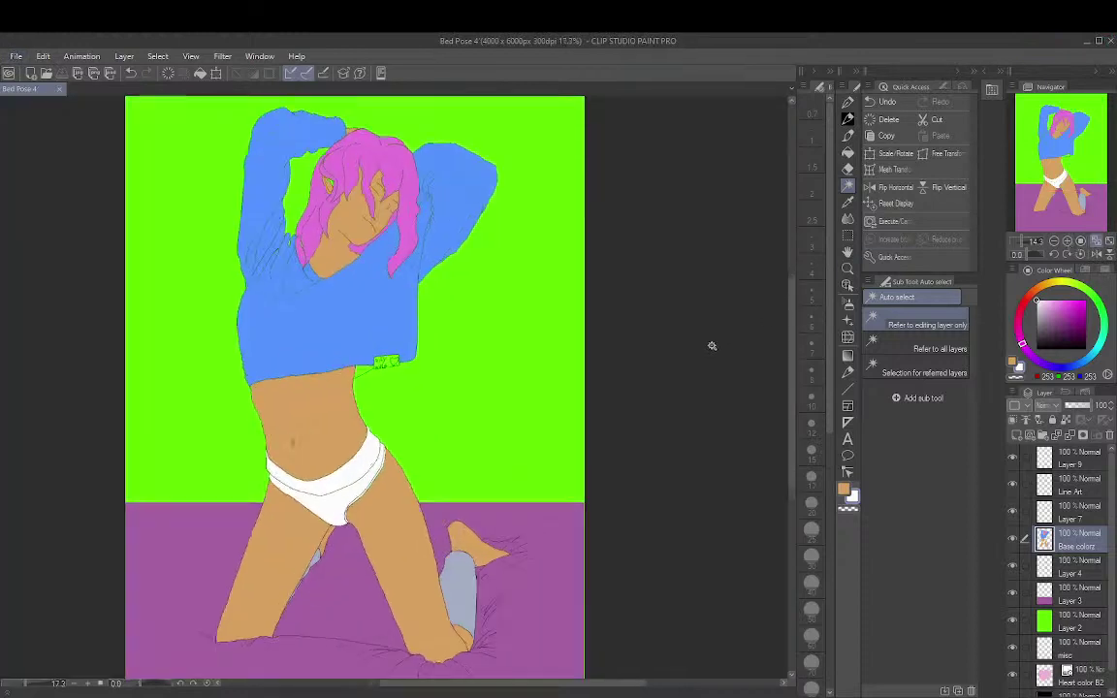
scroll(711, 346, up, 1)
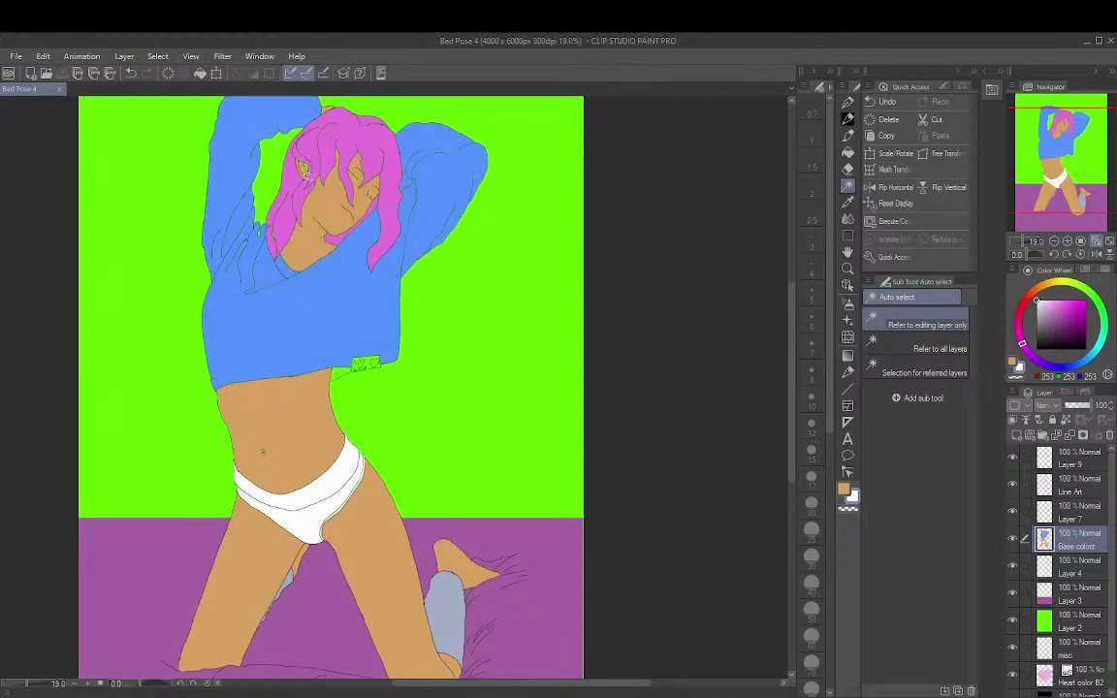
click(302, 167)
scroll(235, 210, up, 3)
scroll(295, 227, down, 2)
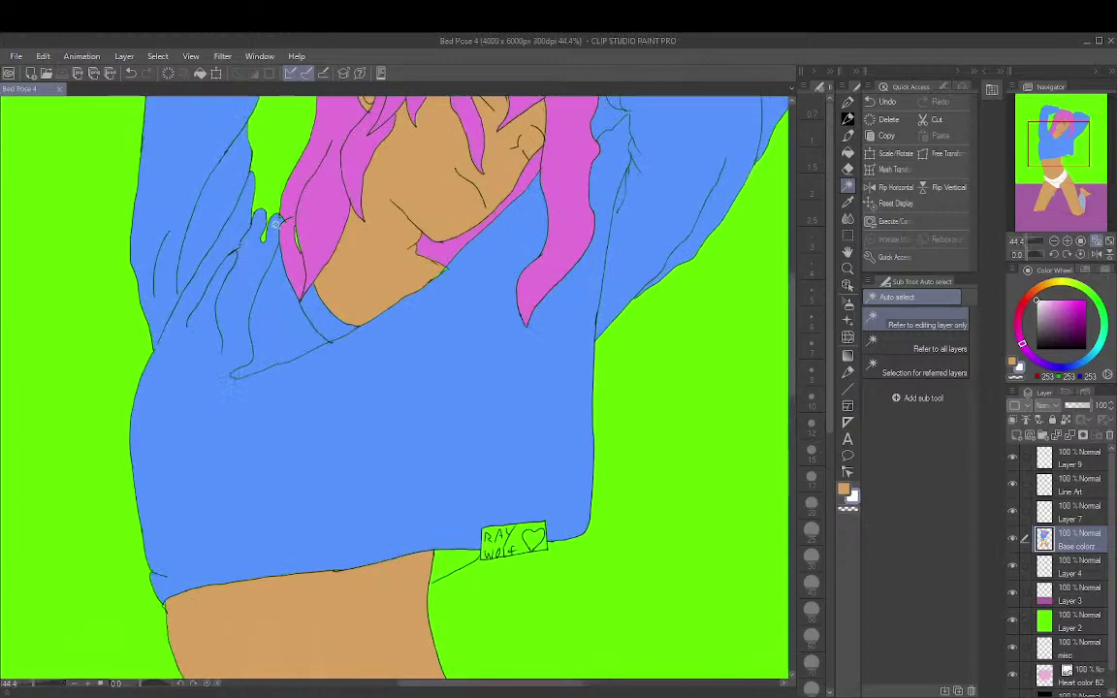
scroll(296, 233, down, 2)
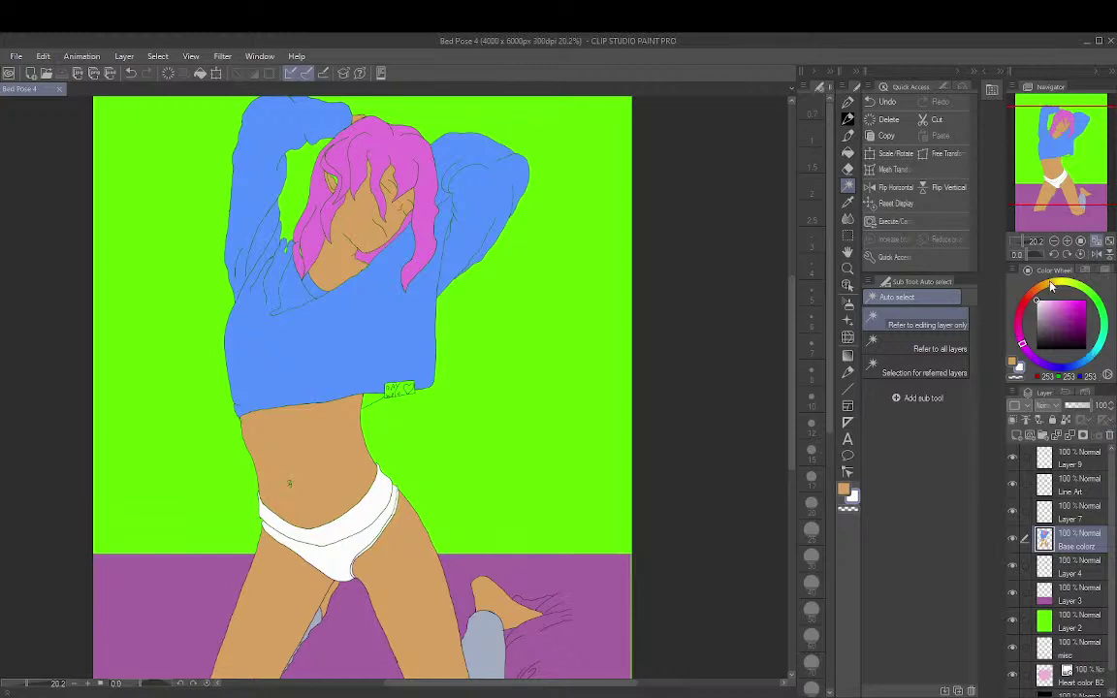
Make the main colour active and set it to a reddish brown, RGB 174, 103, 69
click(1042, 285)
click(1063, 311)
mouse_move(1063, 311)
mouse_down()
mouse_move(1067, 286)
mouse_move(1018, 297)
mouse_move(1020, 346)
mouse_move(1035, 360)
mouse_move(1083, 357)
mouse_up()
click(1020, 293)
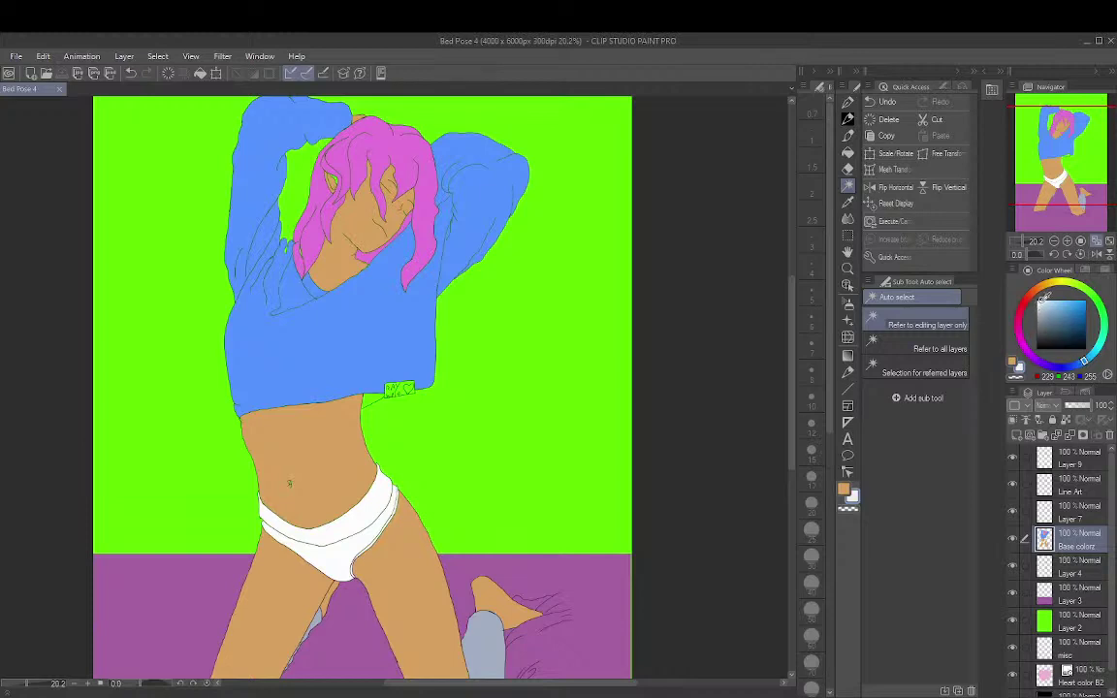
drag(1043, 300, 1042, 309)
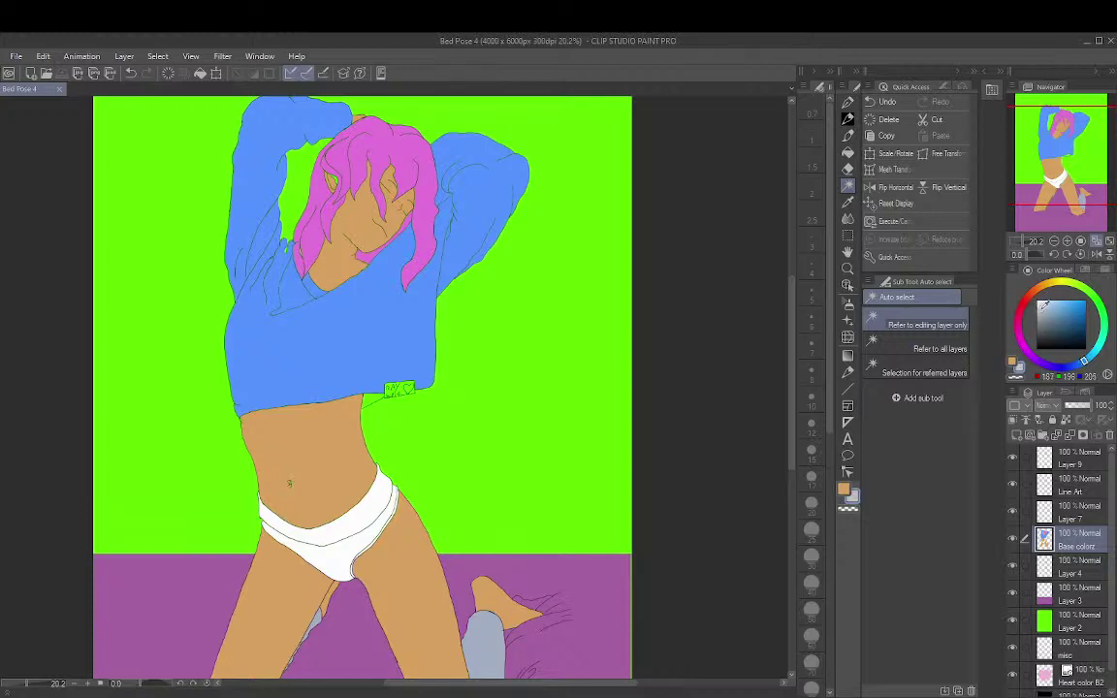
click(1011, 361)
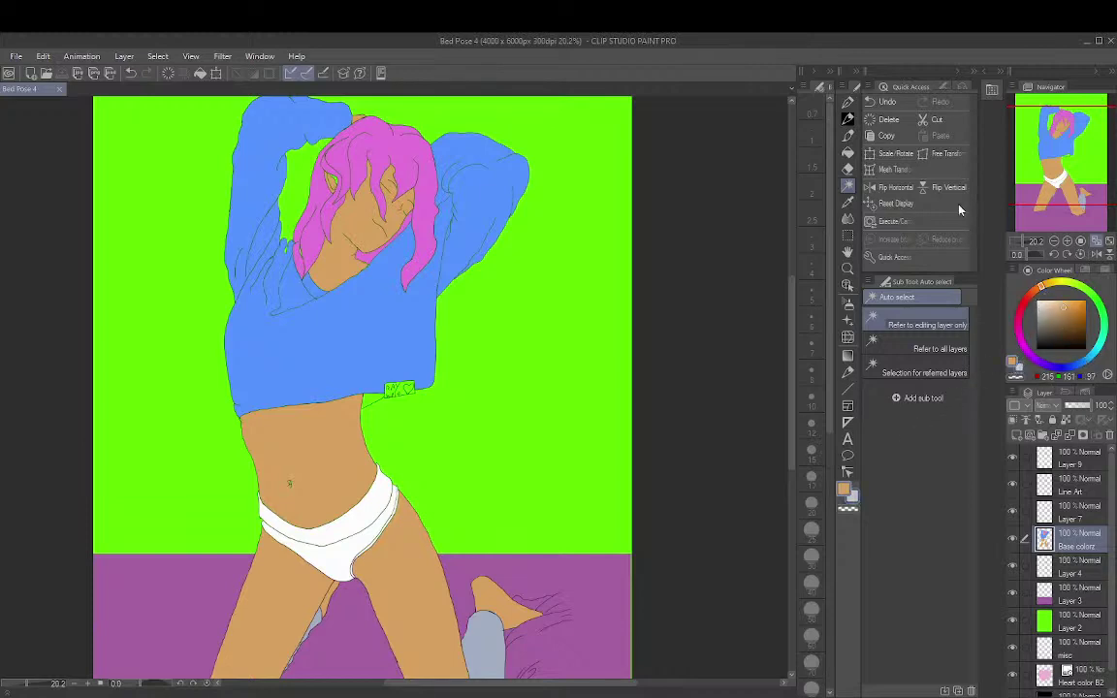
mouse_move(1040, 288)
mouse_down()
mouse_move(1027, 347)
mouse_move(1112, 357)
mouse_move(1103, 300)
mouse_move(1069, 280)
mouse_move(1027, 288)
mouse_up()
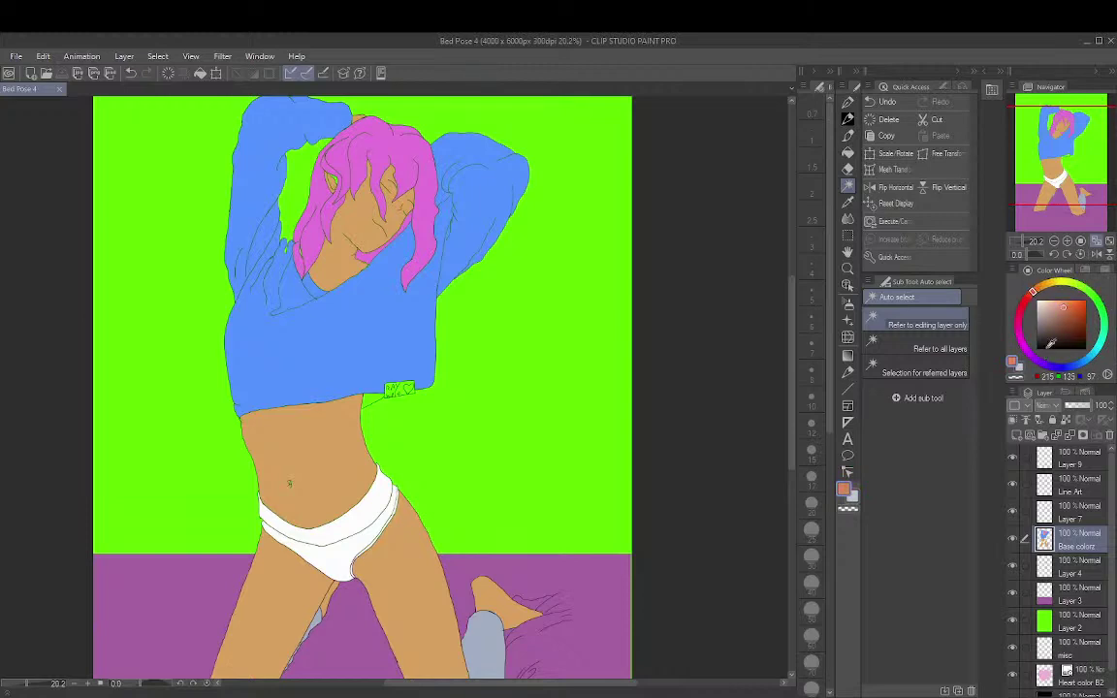
click(1064, 309)
drag(1069, 306, 1066, 315)
Auto-select the tag area around the heart from the Line Art layer, fill it reddish brown on Base colors, and deselect
click(1072, 486)
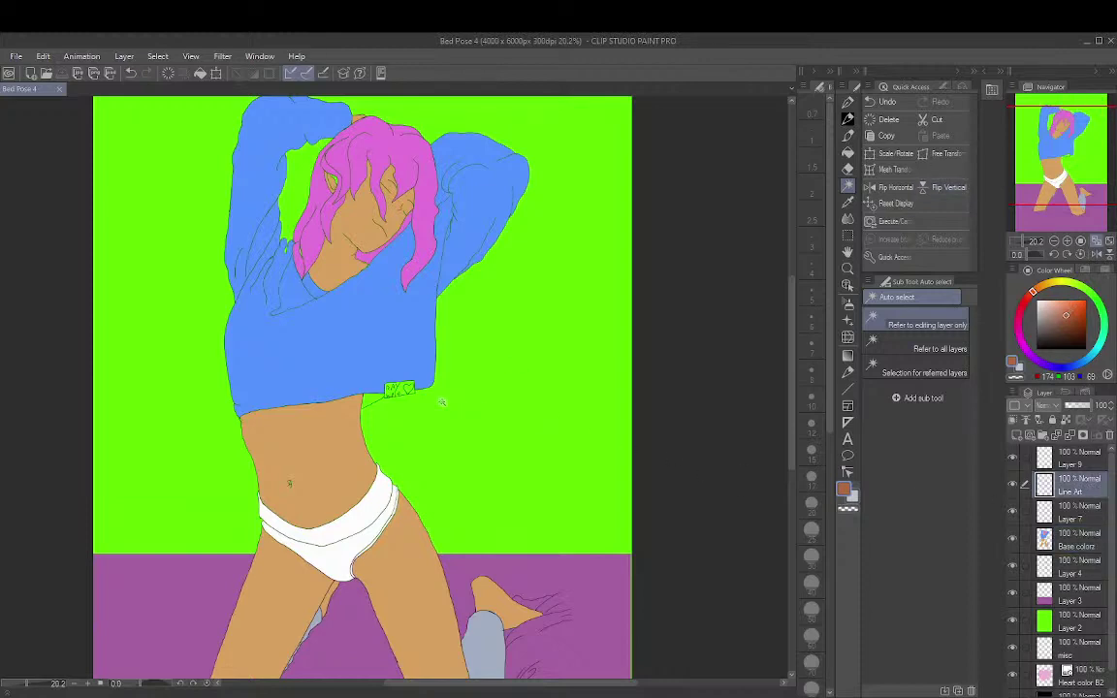
scroll(441, 402, up, 3)
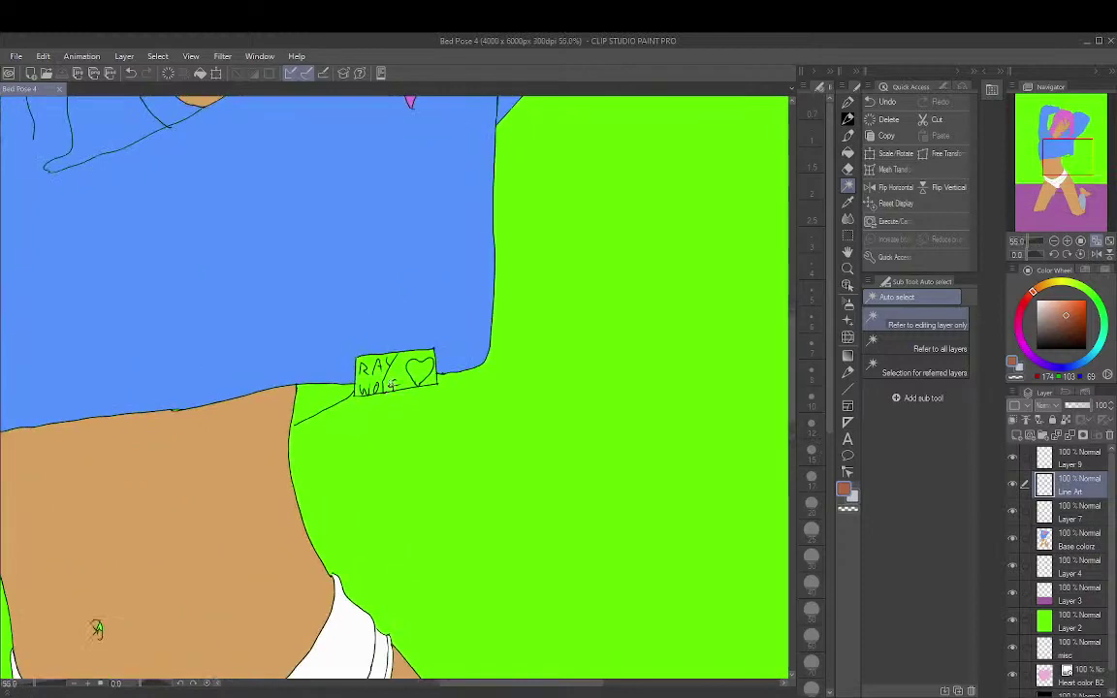
click(392, 371)
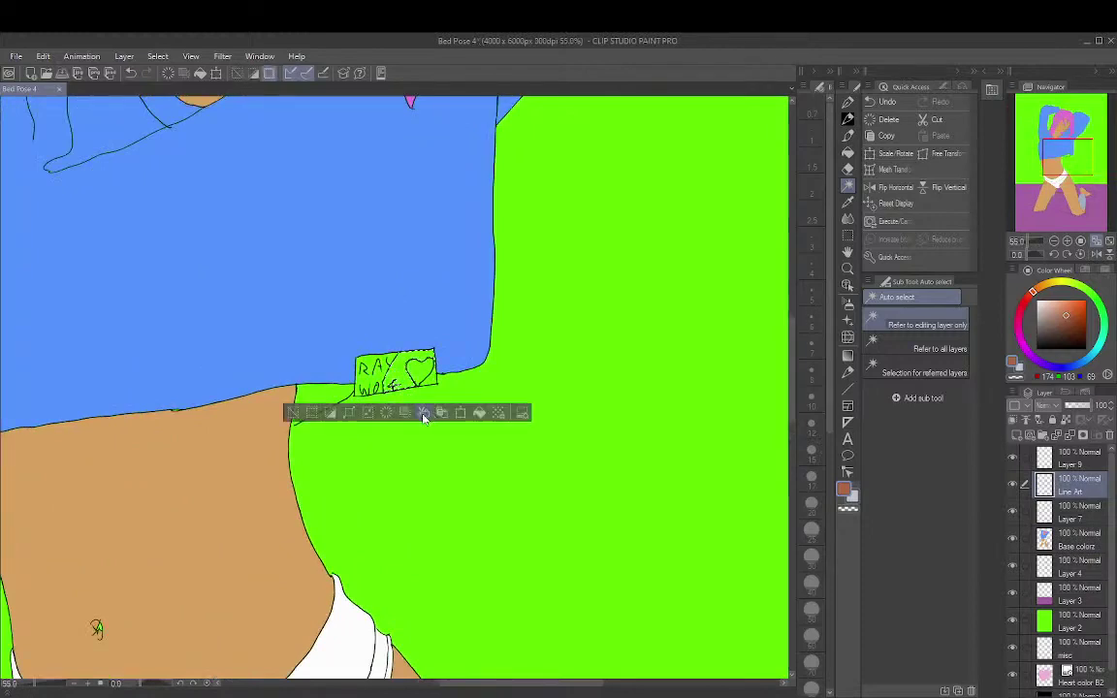
click(1074, 534)
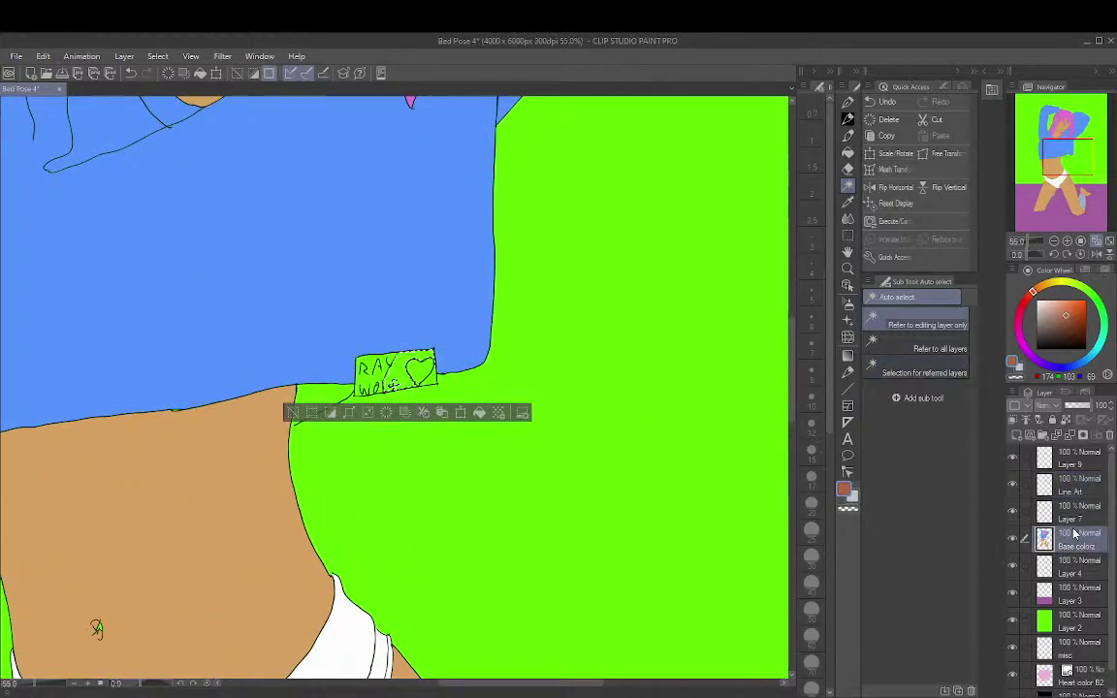
click(479, 413)
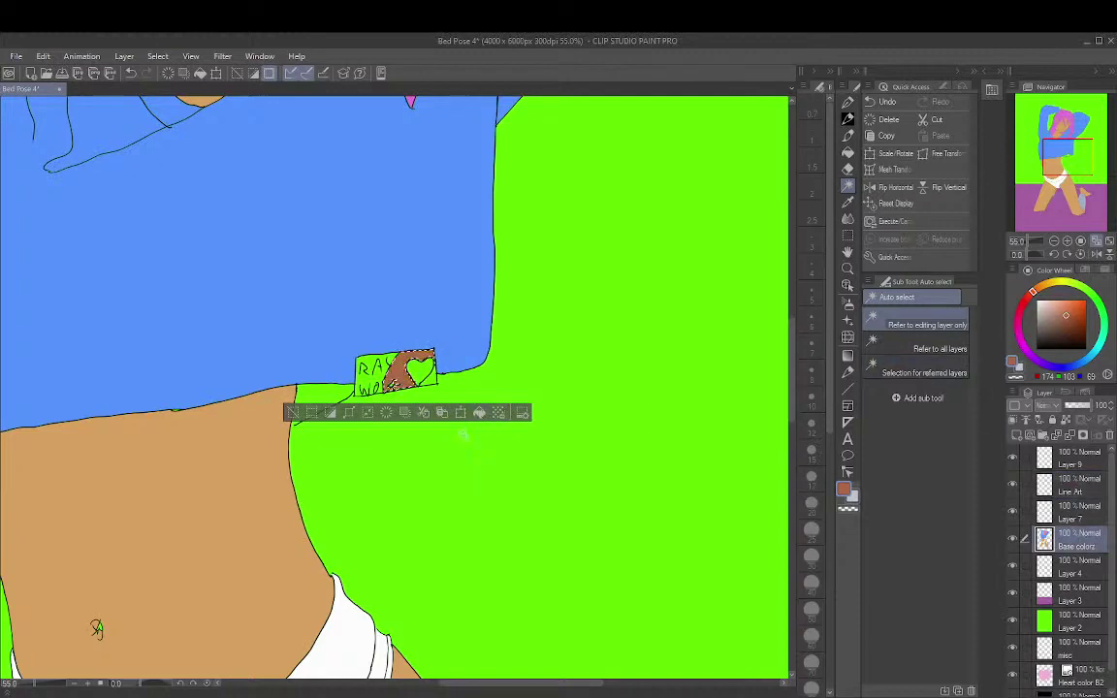
click(405, 415)
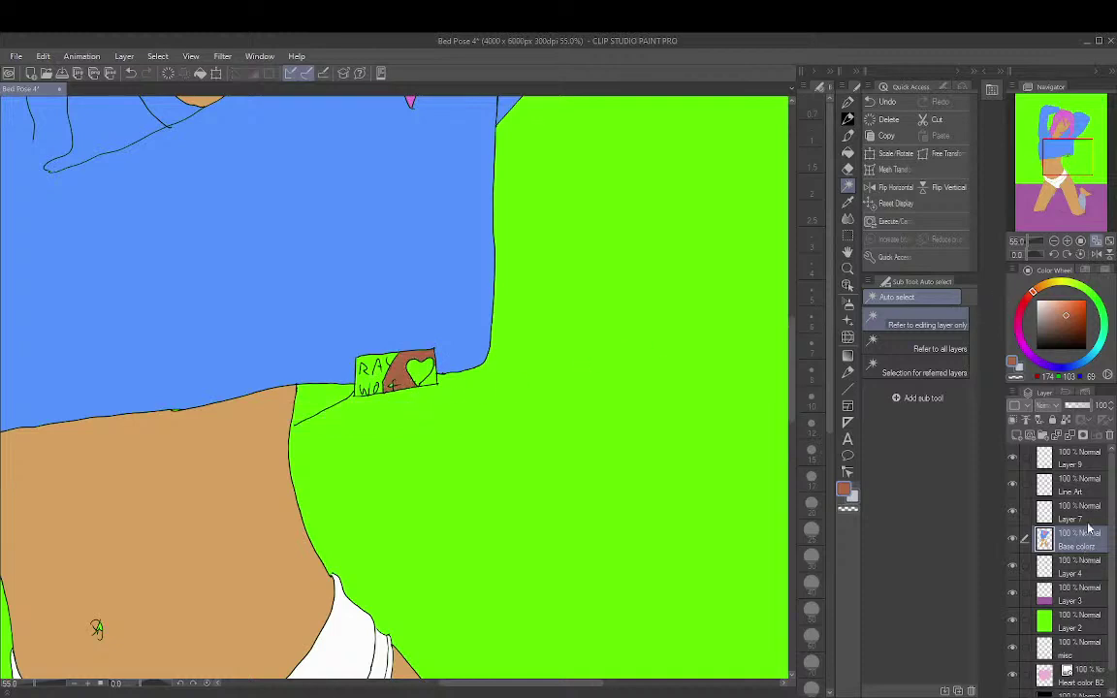
Auto-select the tag's lettered area from the Line Art layer, fill it with the same reddish brown on Base colors, and deselect
click(1077, 486)
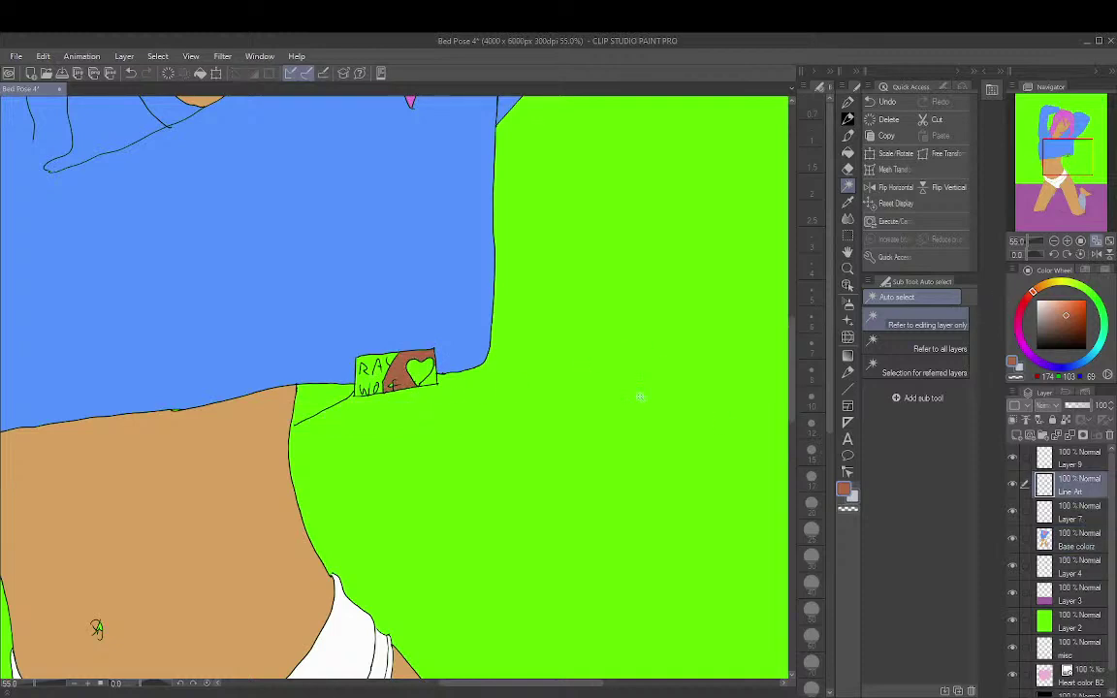
click(431, 380)
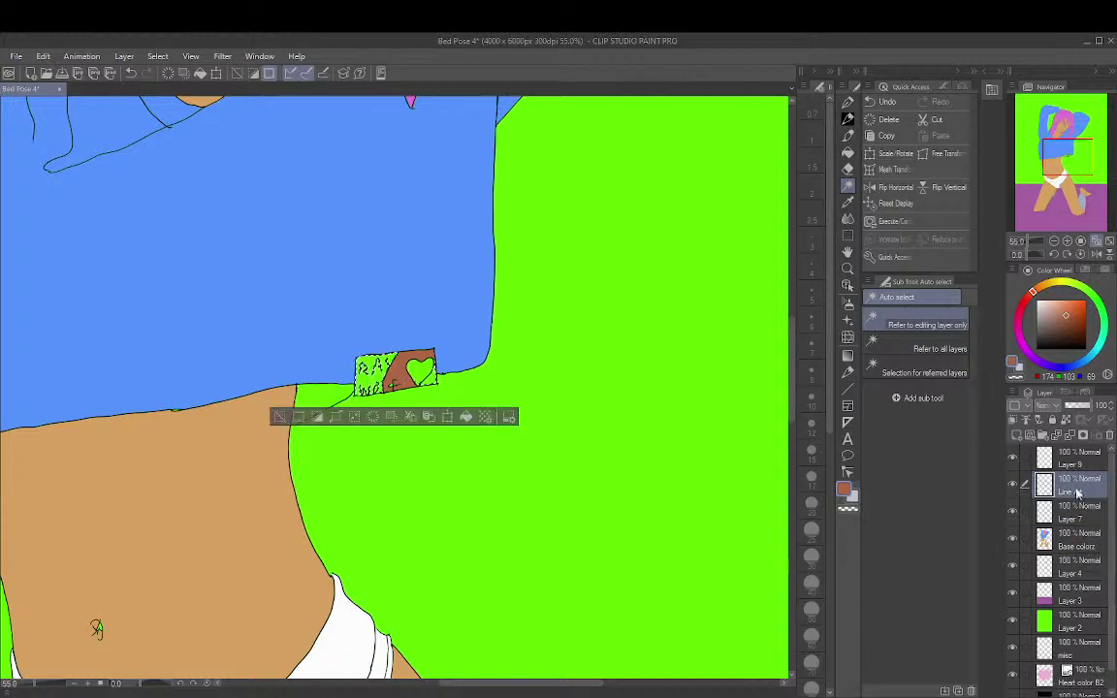
click(1075, 540)
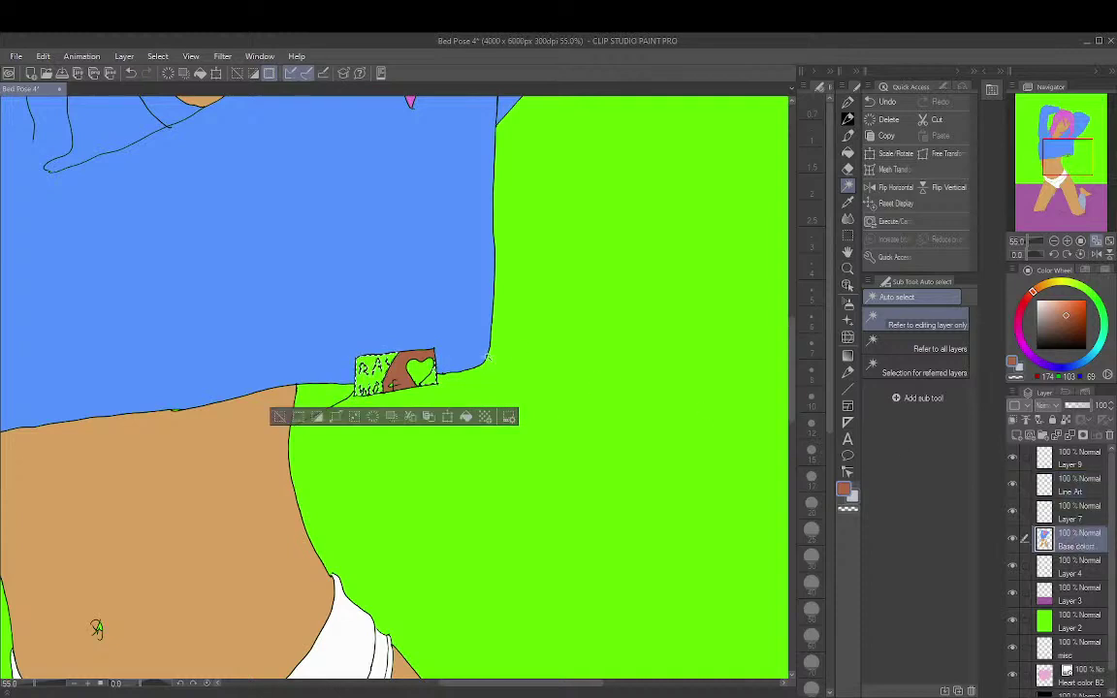
click(466, 417)
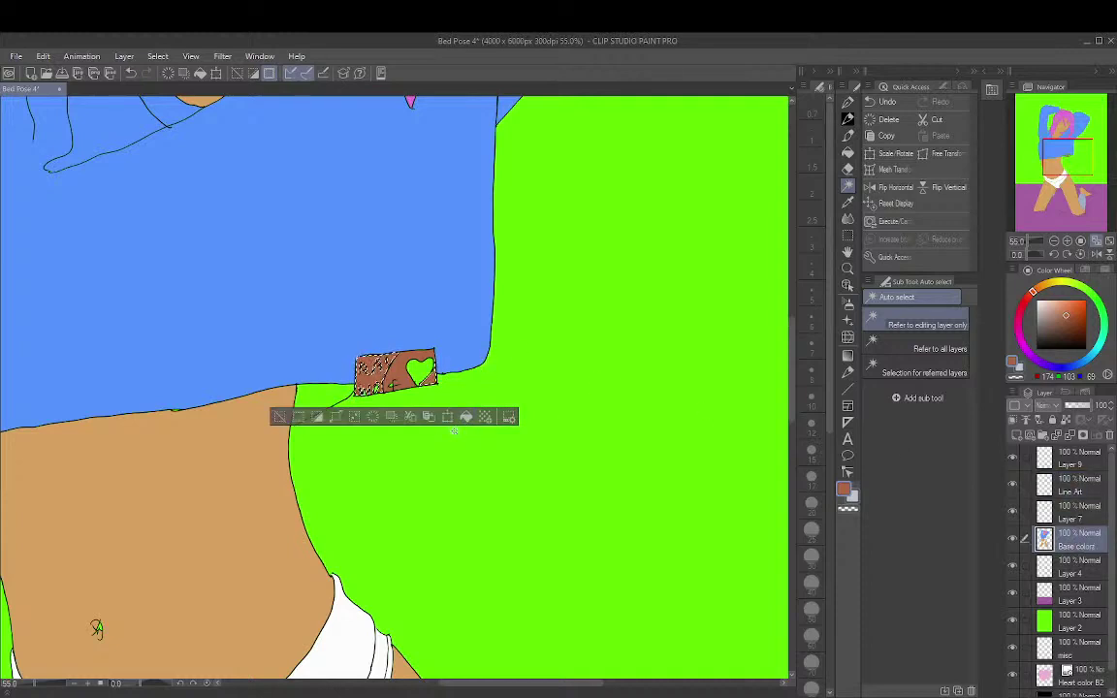
key(ctrl+d)
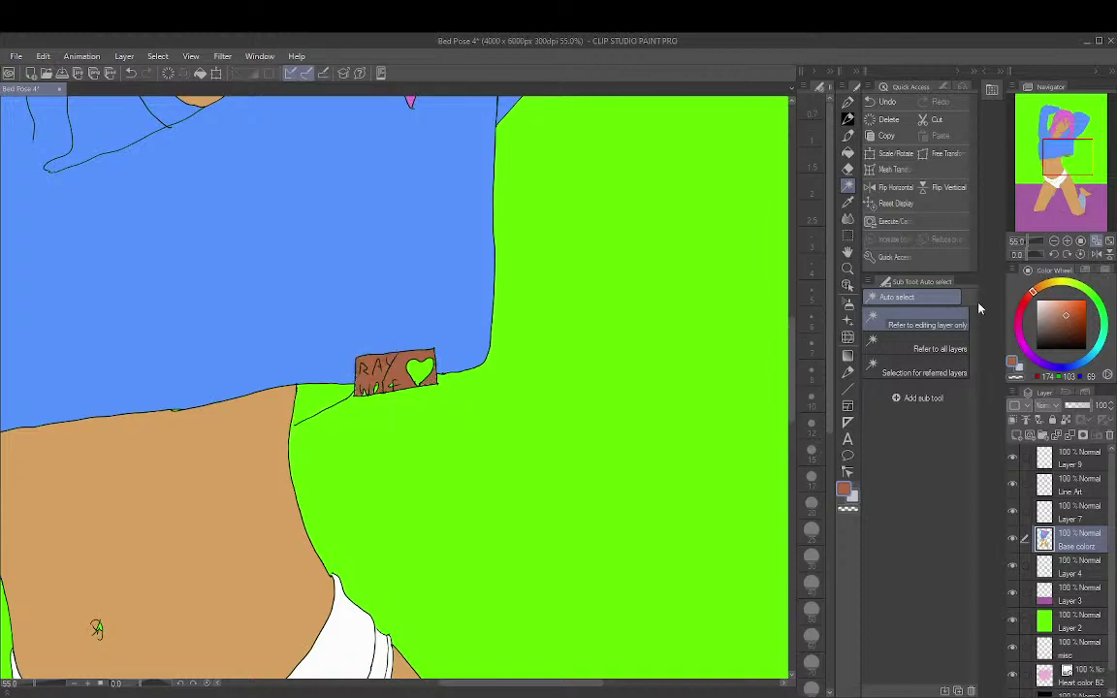
Set the colour to magenta, RGB 222, 71, 201, fill the tag's heart on Base colors using a Line Art selection, and deselect
click(1020, 339)
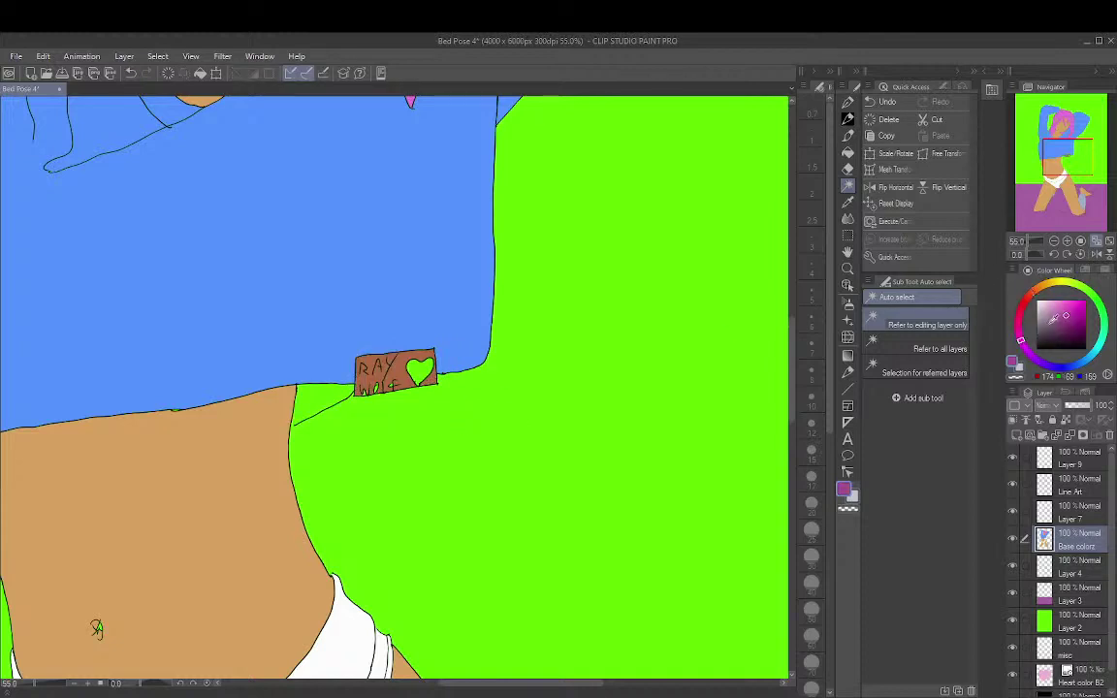
click(1067, 318)
drag(1068, 313, 1070, 305)
click(1069, 485)
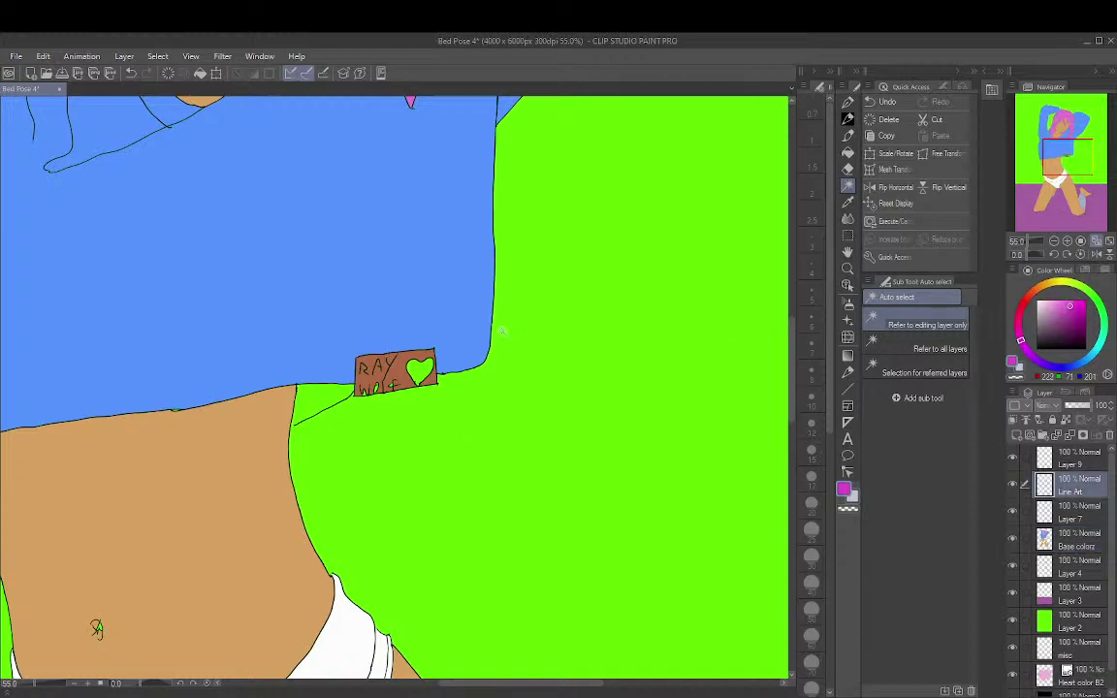
click(419, 370)
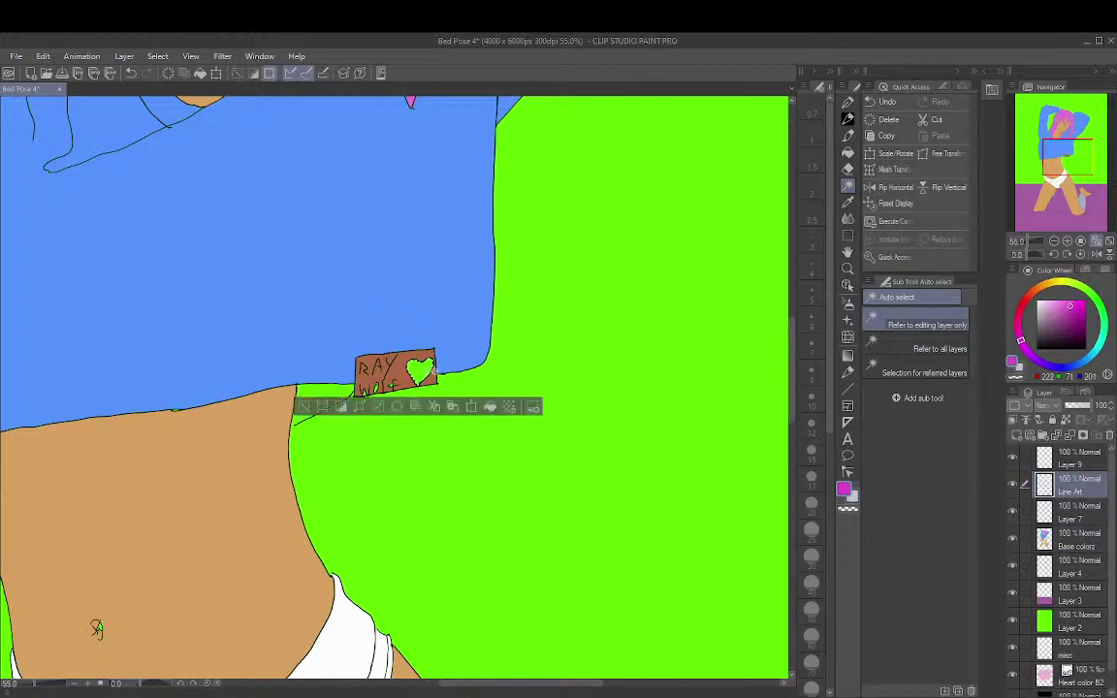
click(1074, 546)
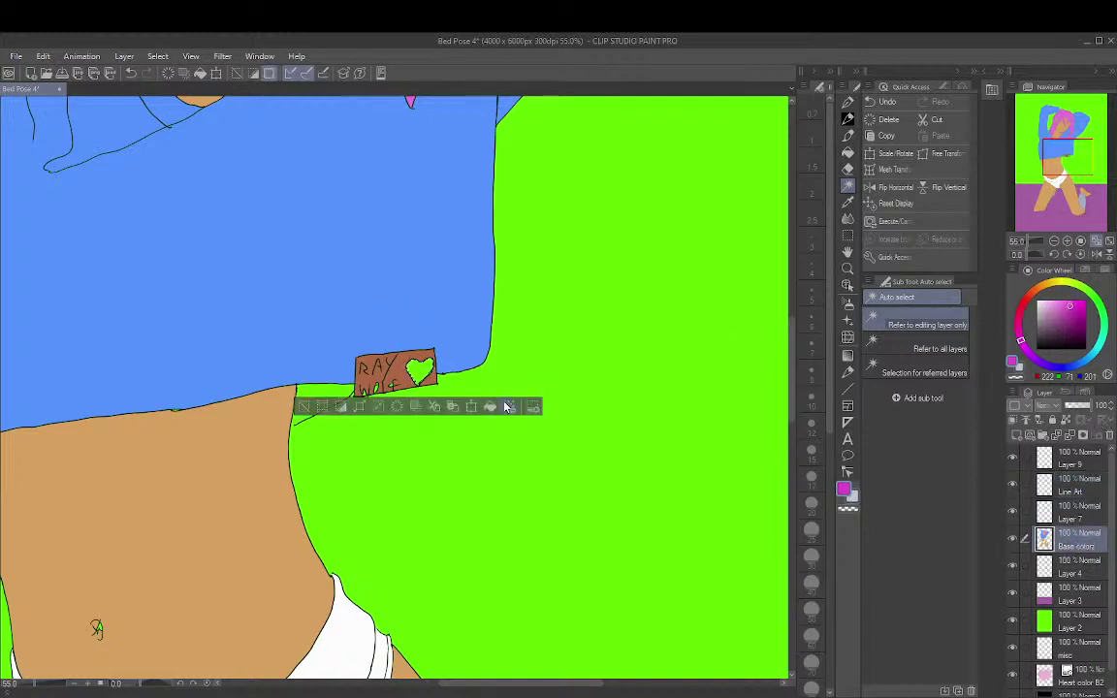
click(490, 406)
key(ctrl+d)
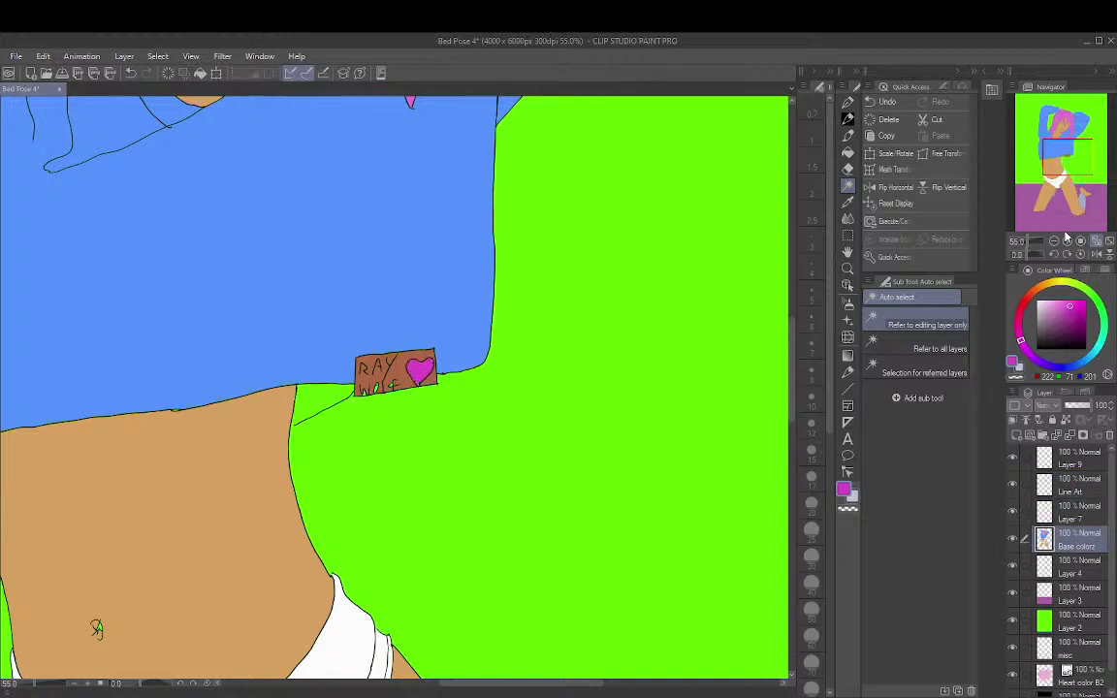
Save the Bed Pose 4 file
click(1093, 242)
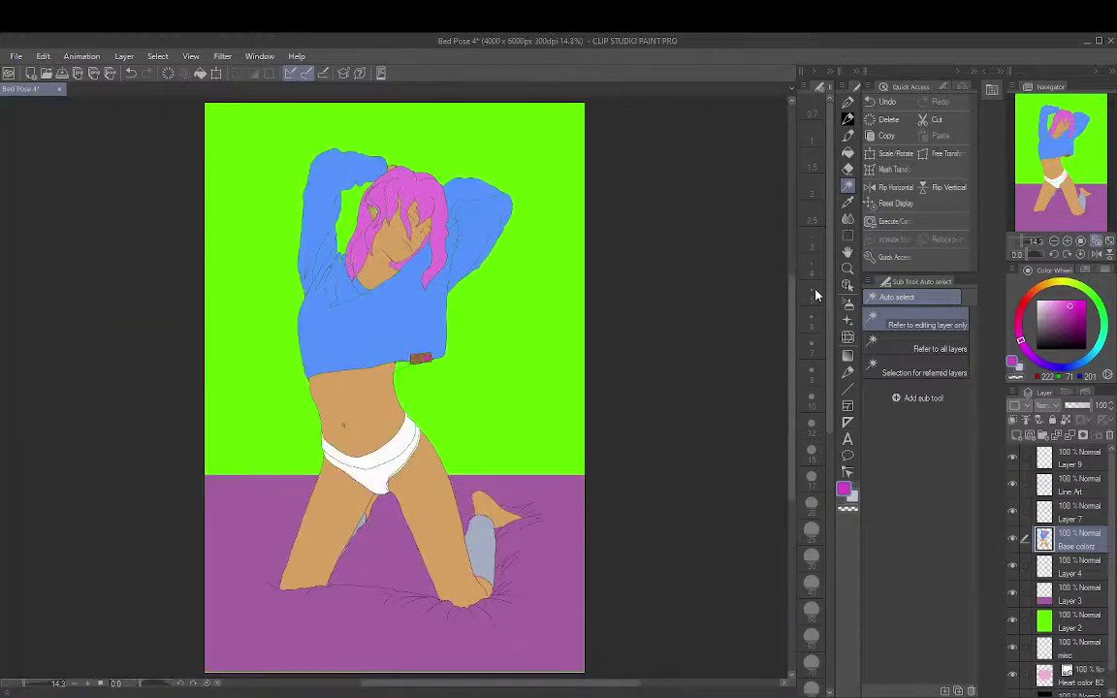
scroll(728, 314, up, 1)
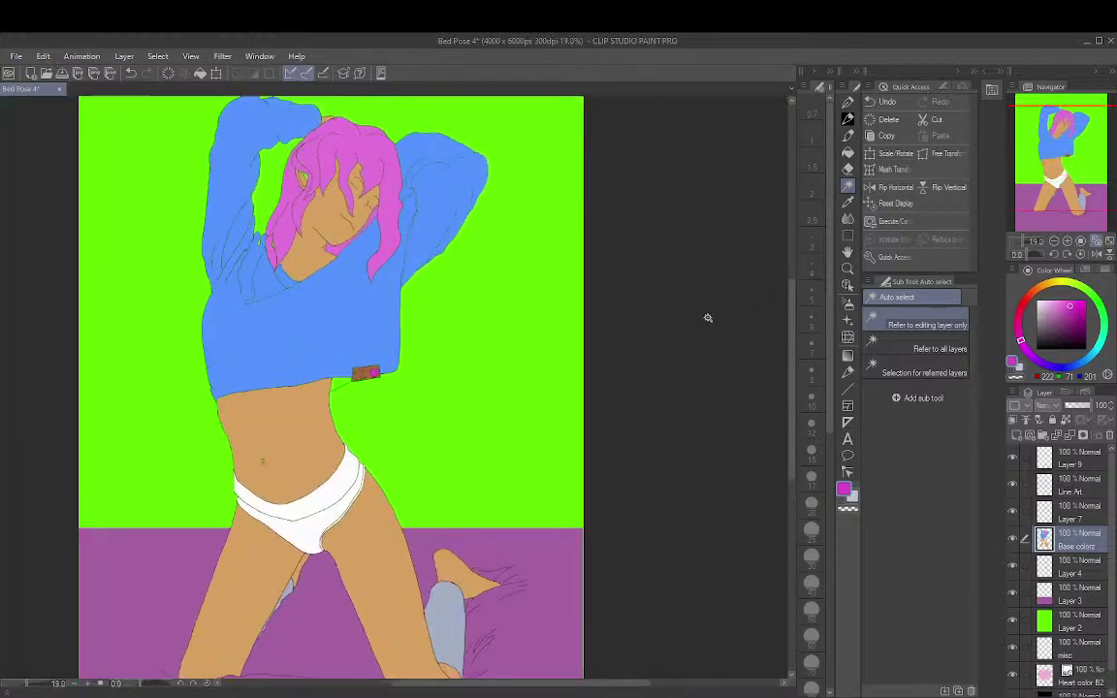
scroll(707, 318, down, 1)
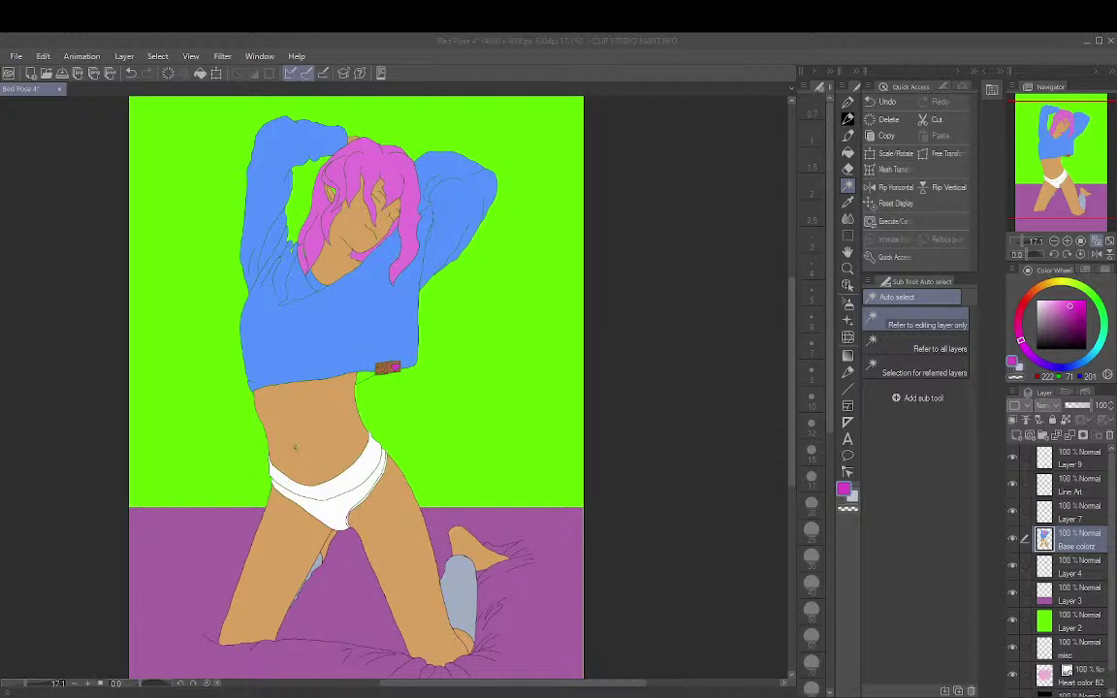
click(566, 305)
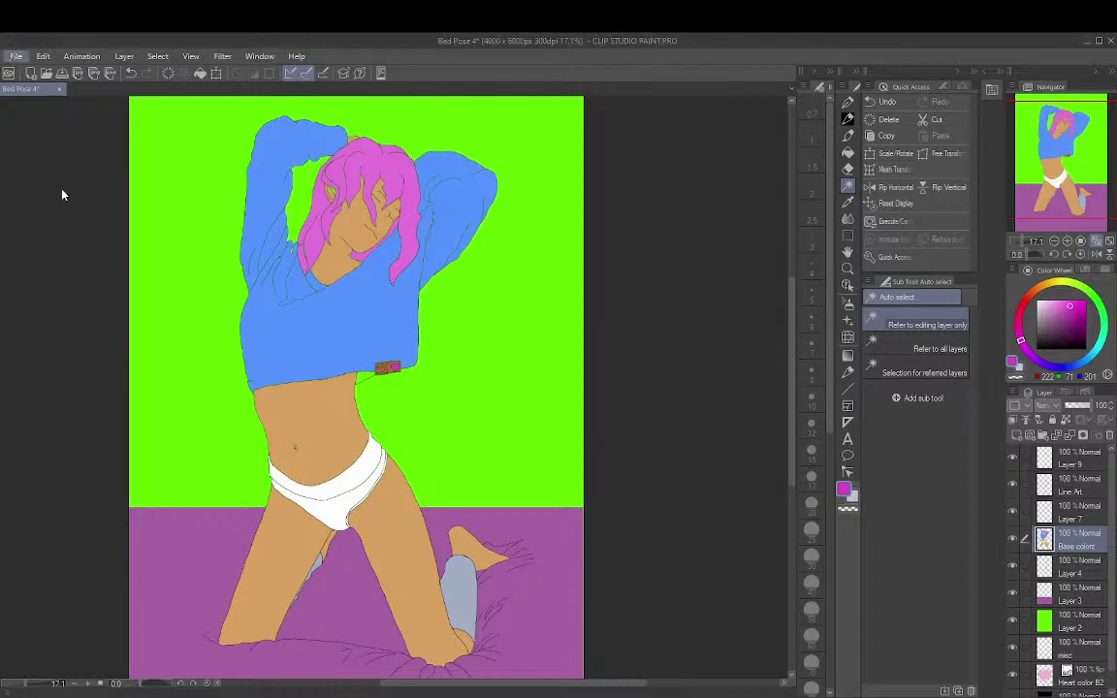
key(ctrl+s)
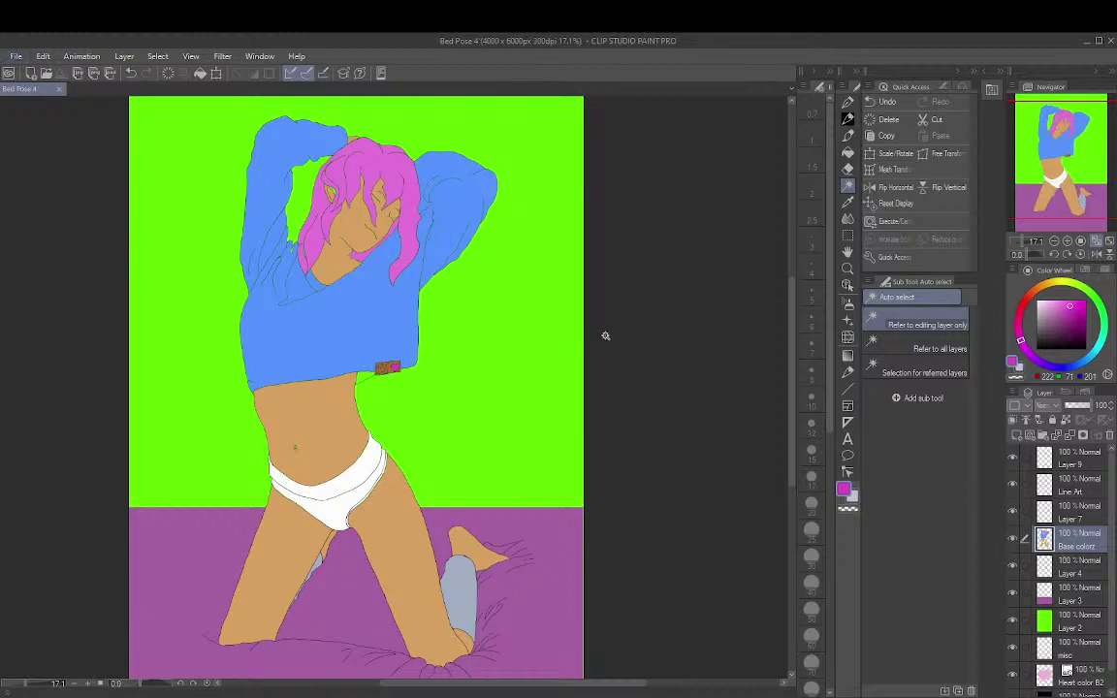
Extend the sweater's back hem line to the waist outline with the black G-pen on the Line Art layer, redoing the overshooting stroke
scroll(351, 385, up, 8)
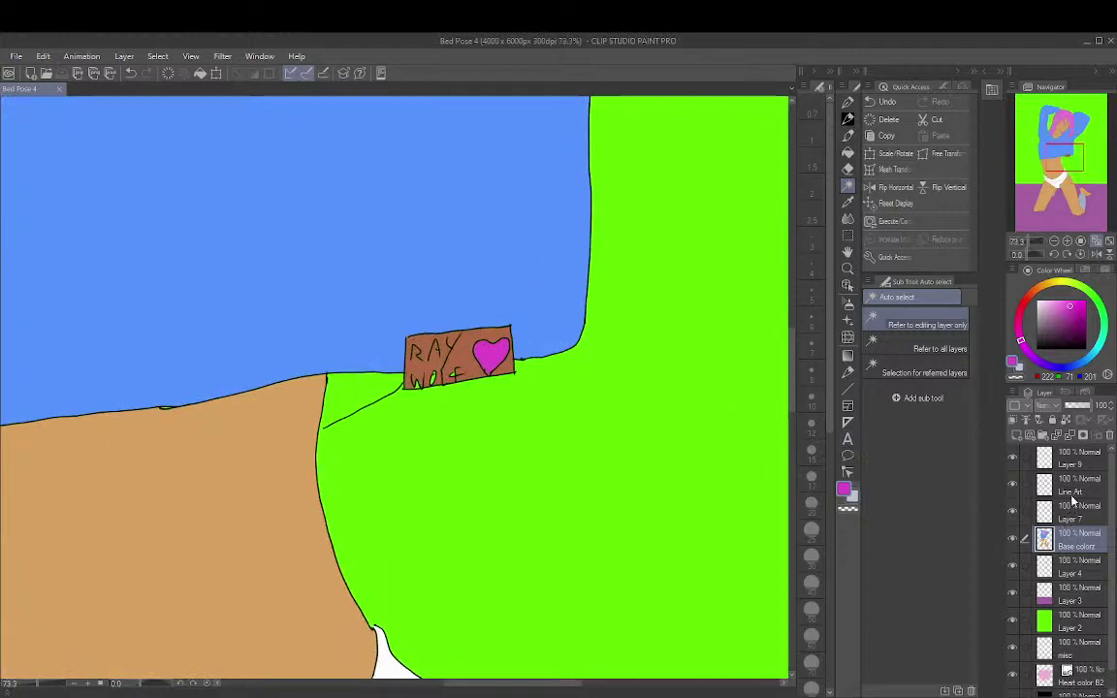
click(1063, 485)
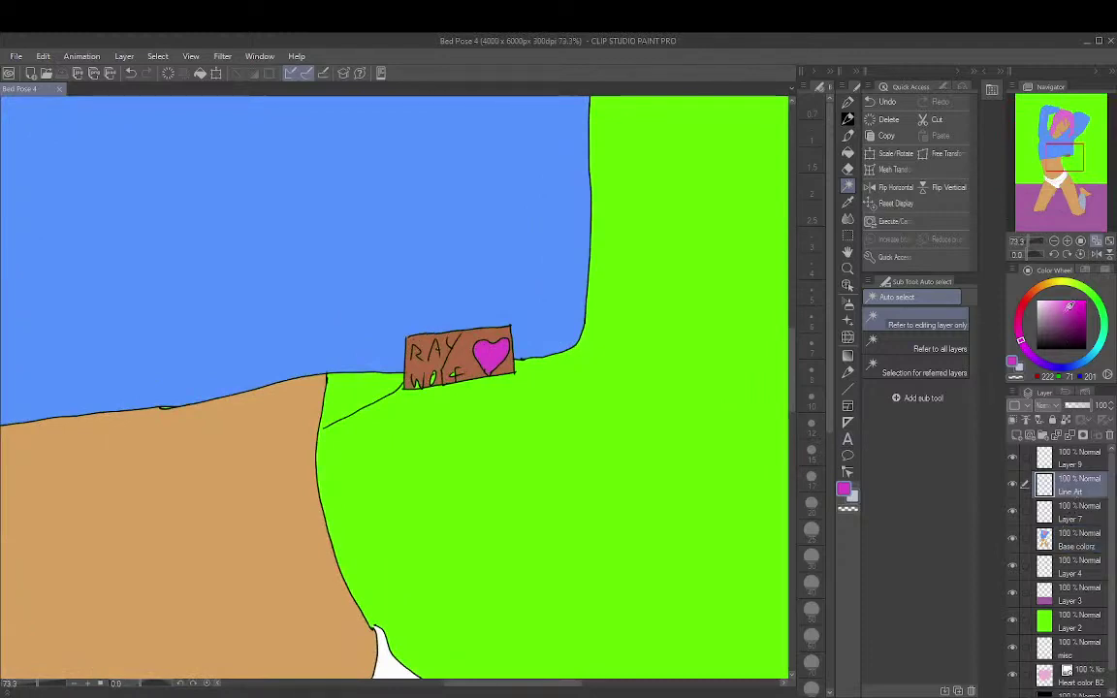
drag(1041, 333, 1031, 350)
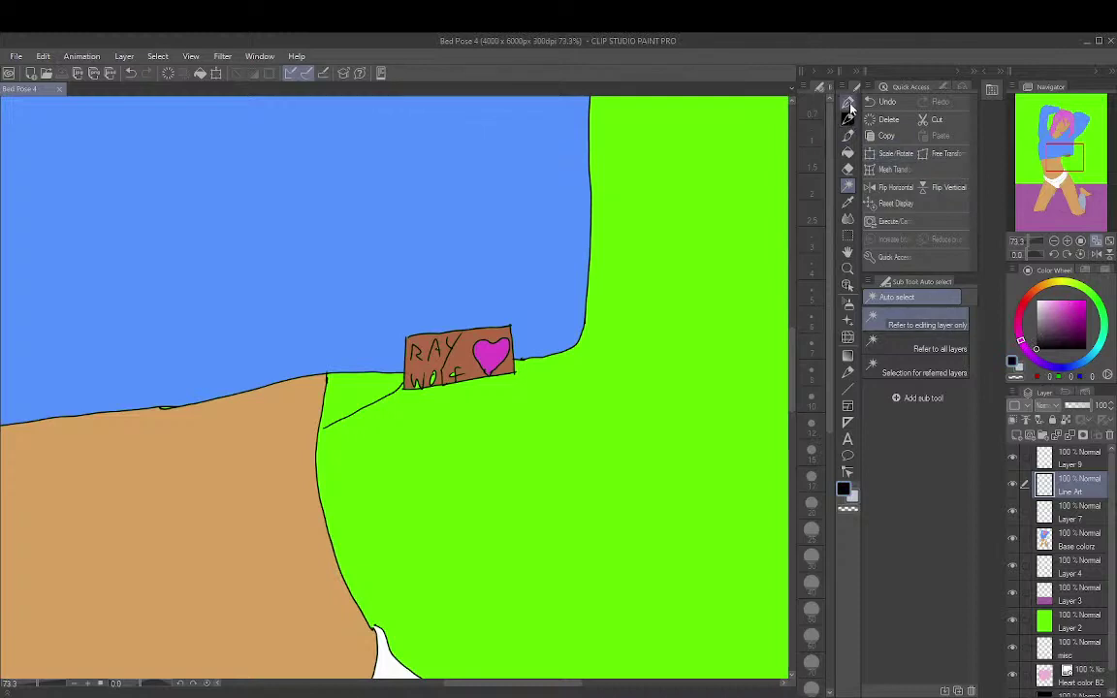
click(848, 117)
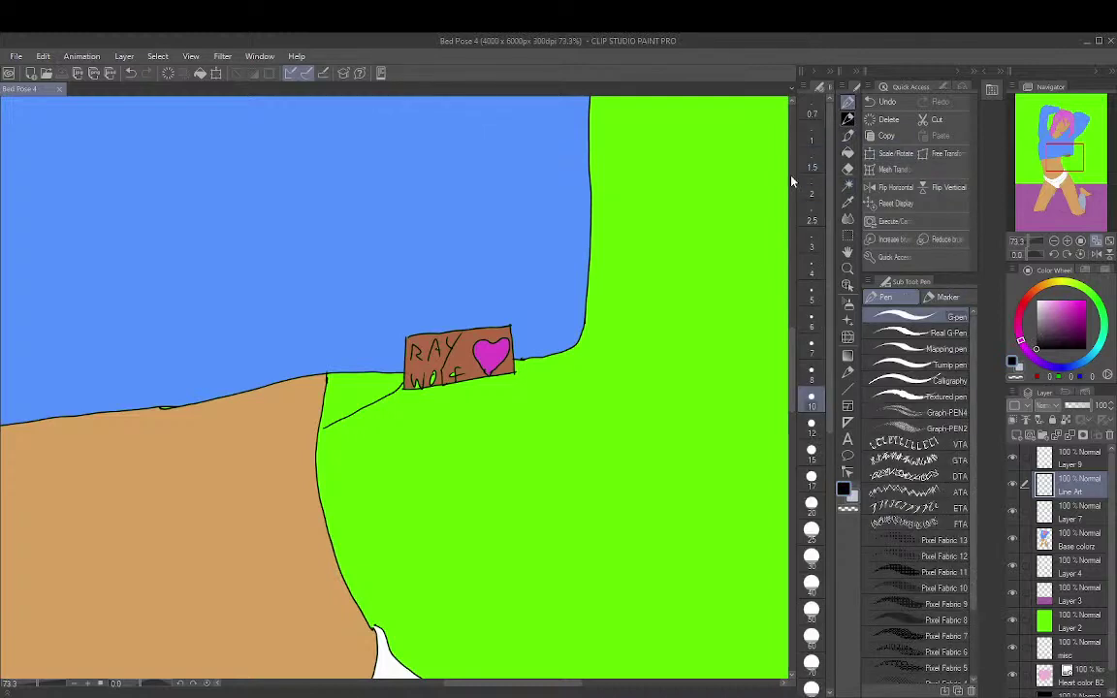
key(ctrl+plus)
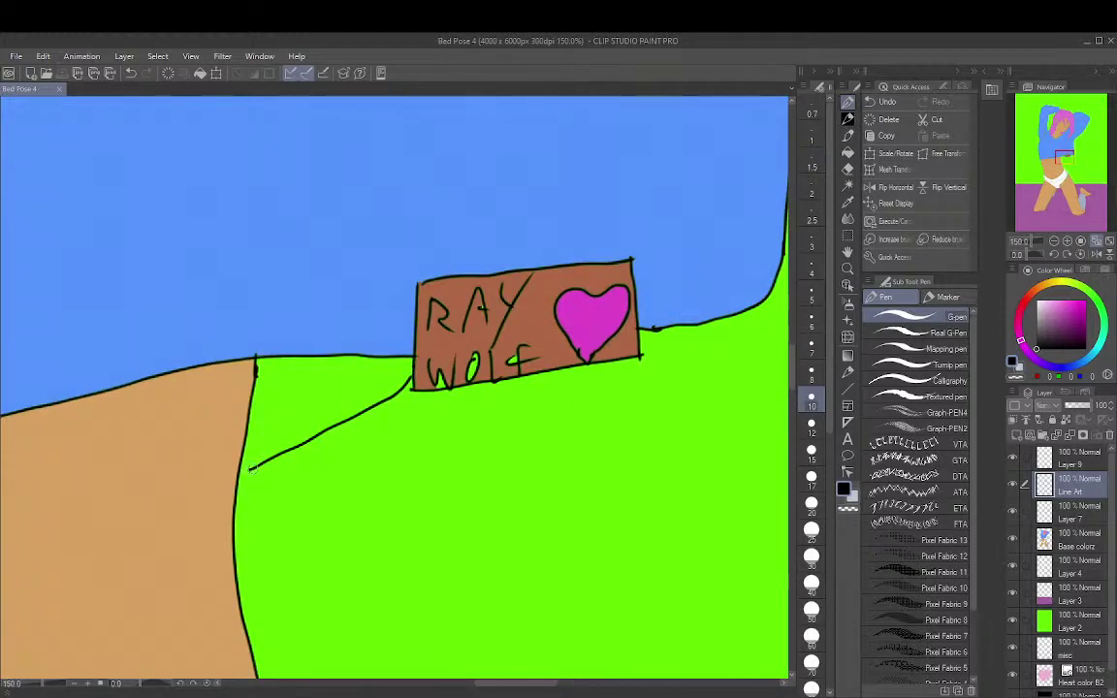
drag(250, 469, 235, 476)
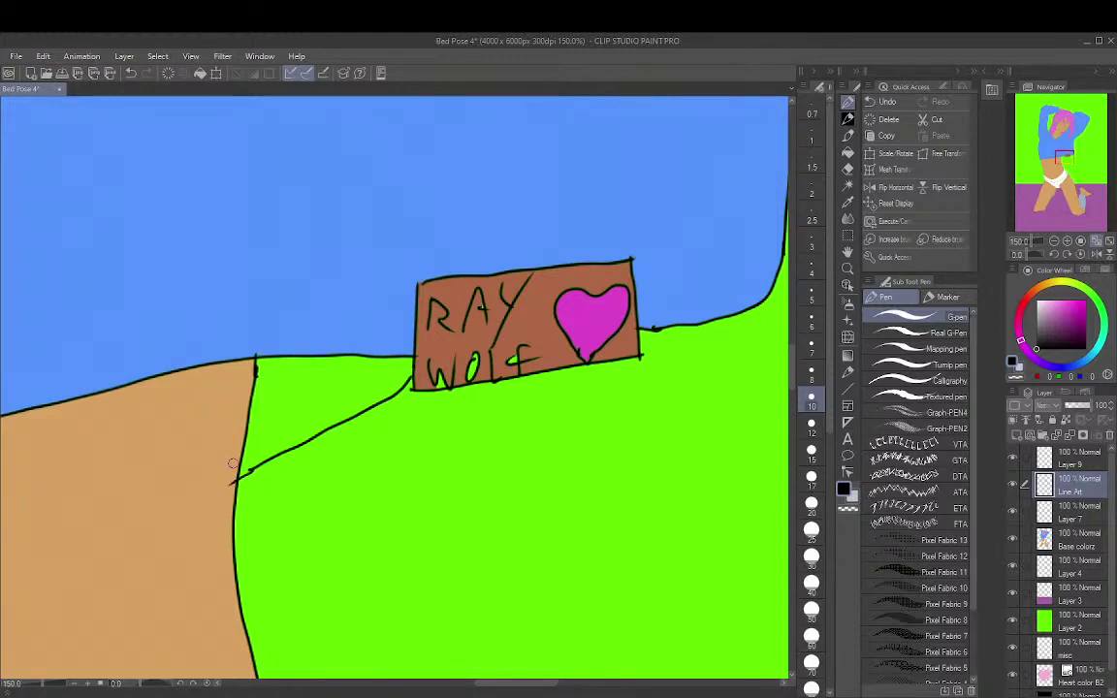
key(ctrl+z)
click(236, 481)
Sample the sweater's blue, auto-select the back hem gap from the Line Art layer, fill it on Base colors, and deselect
alt+click(387, 202)
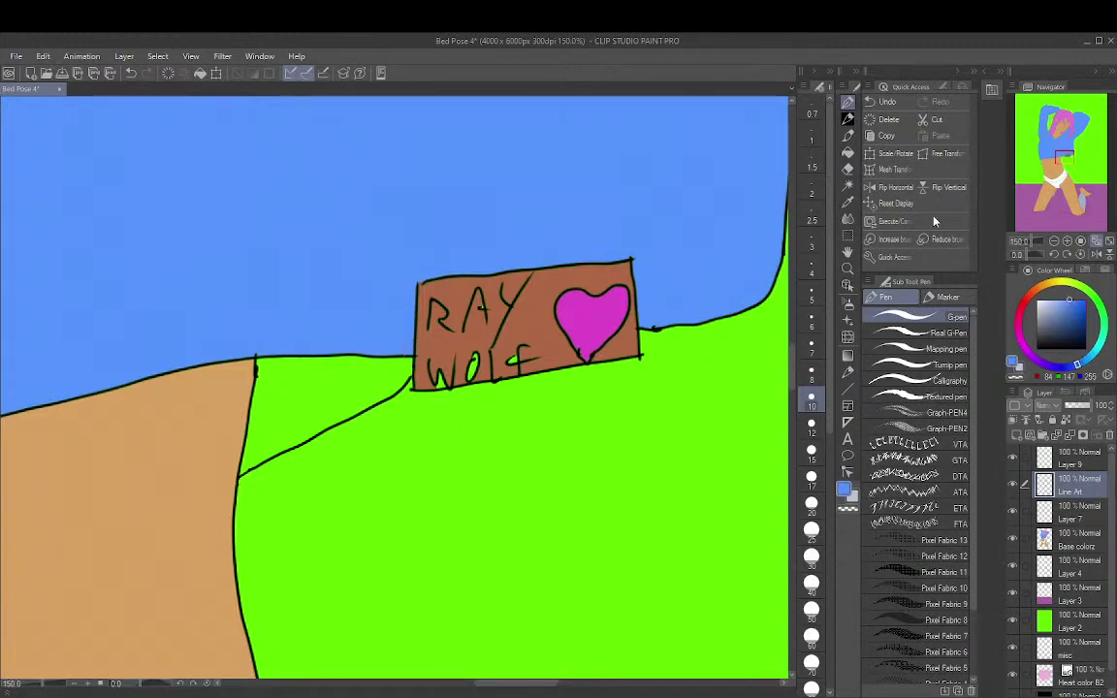
scroll(477, 356, up, 1)
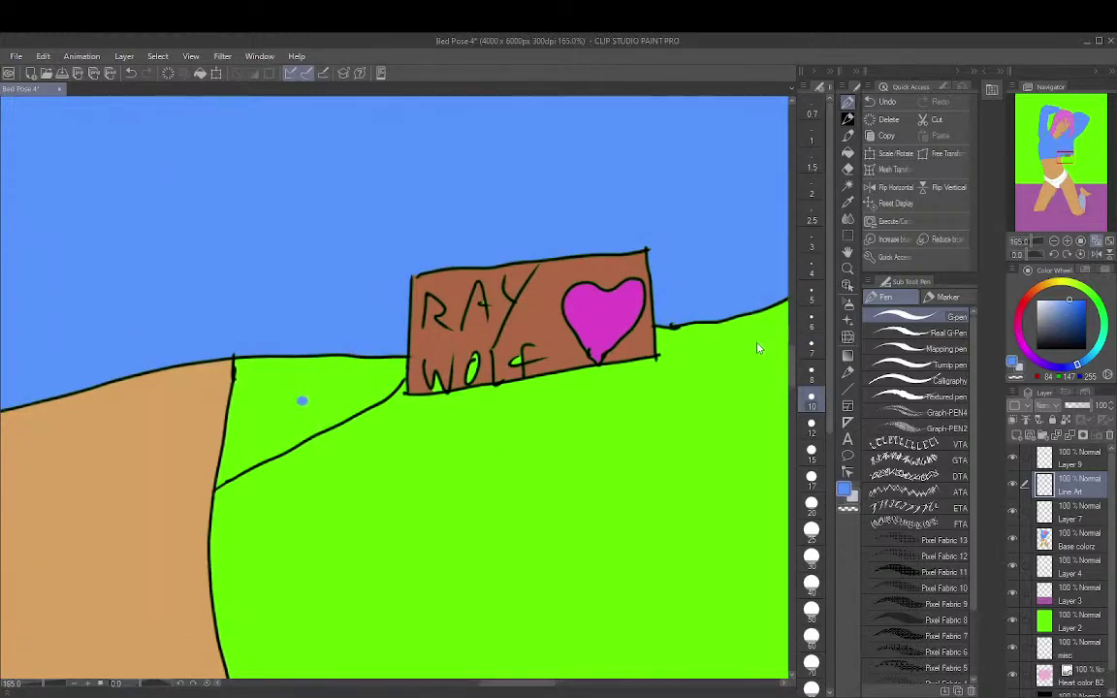
click(851, 184)
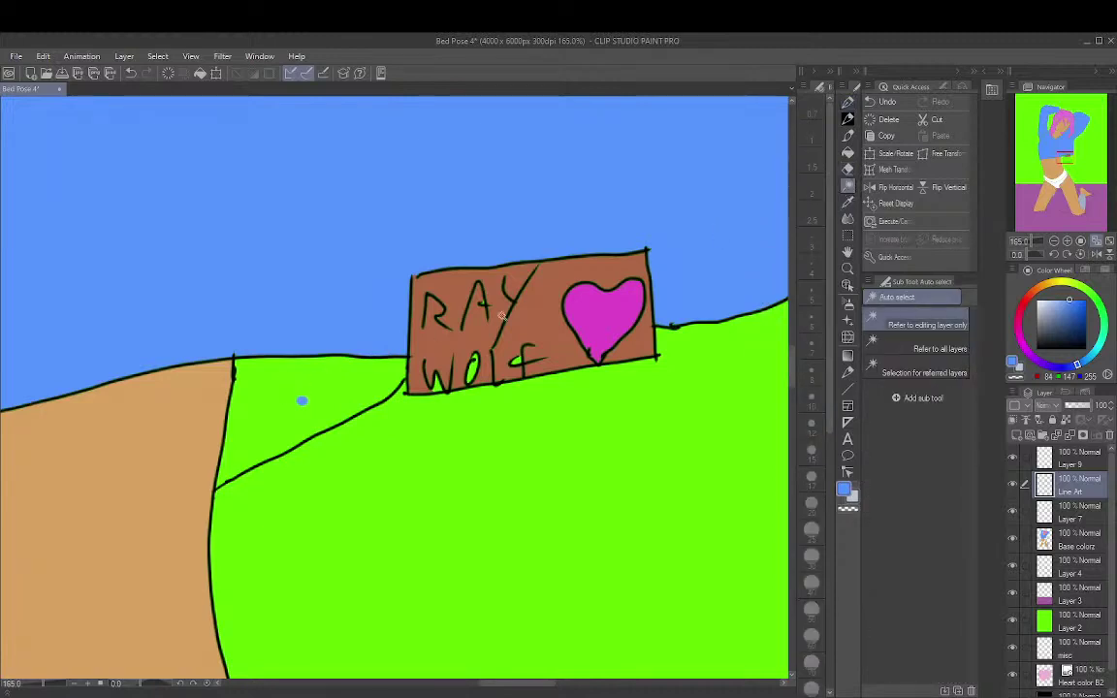
key(ctrl+z)
click(320, 373)
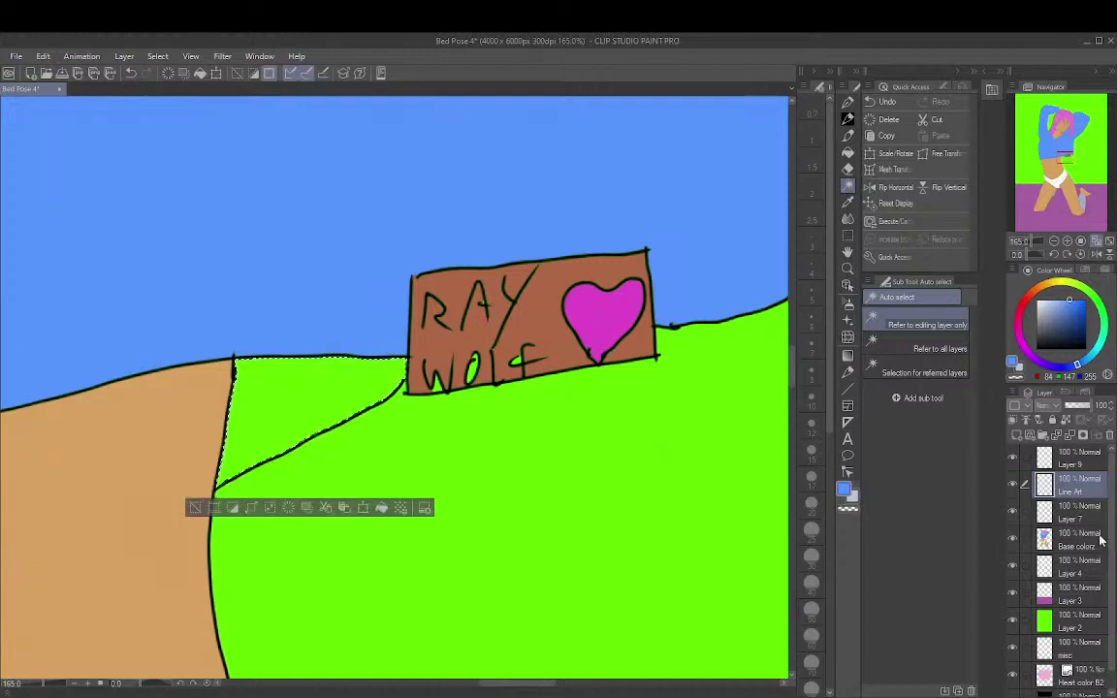
click(1100, 540)
click(381, 507)
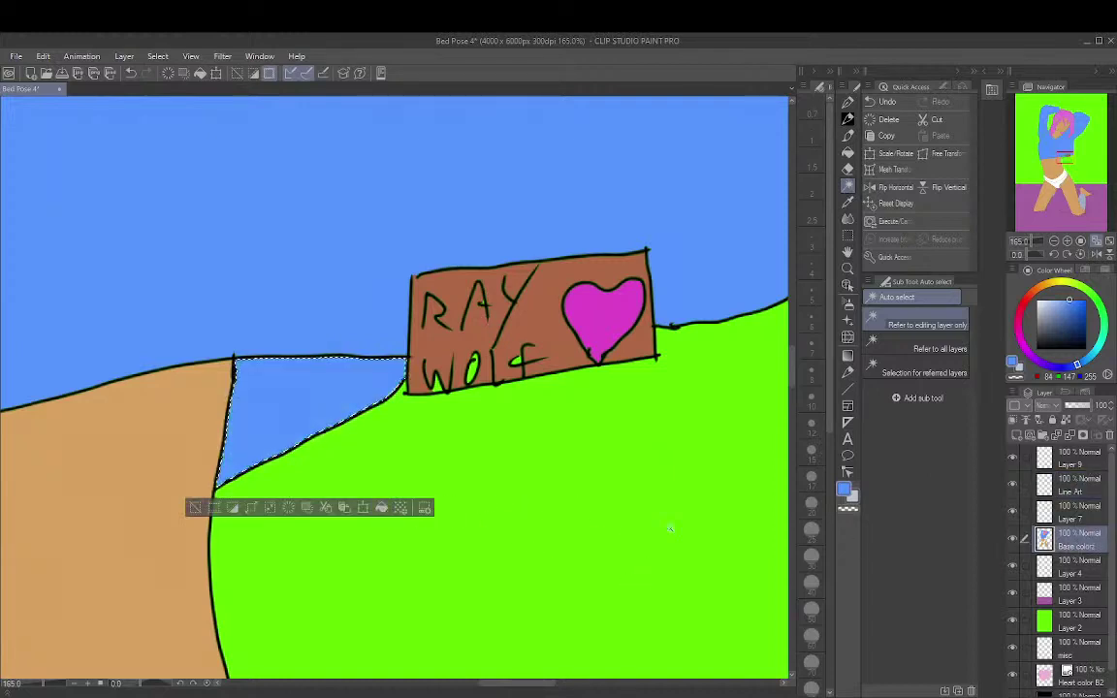
key(ctrl+d)
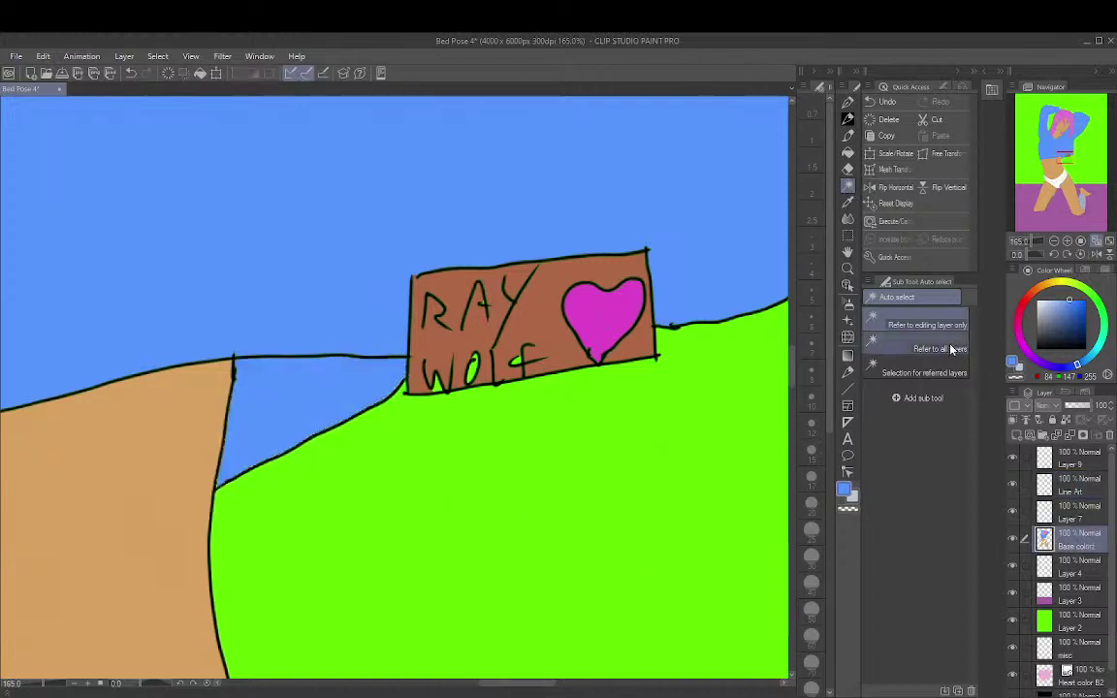
Check the whole coloured figure and save the Bed Pose 4 file
click(1095, 242)
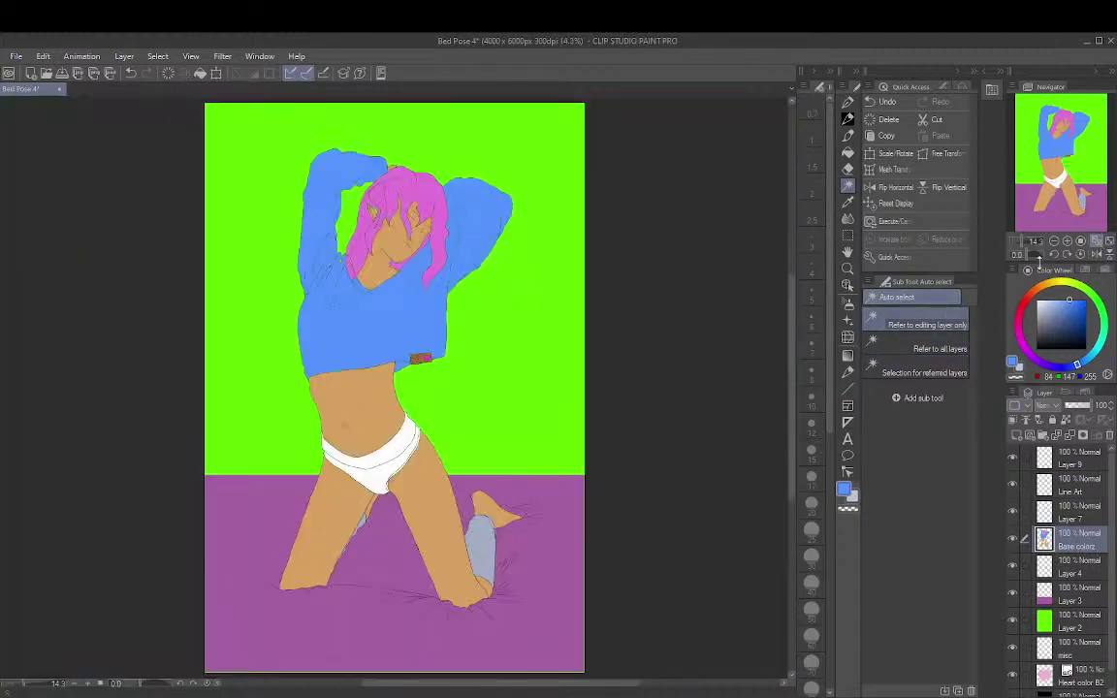
scroll(681, 445, up, 2)
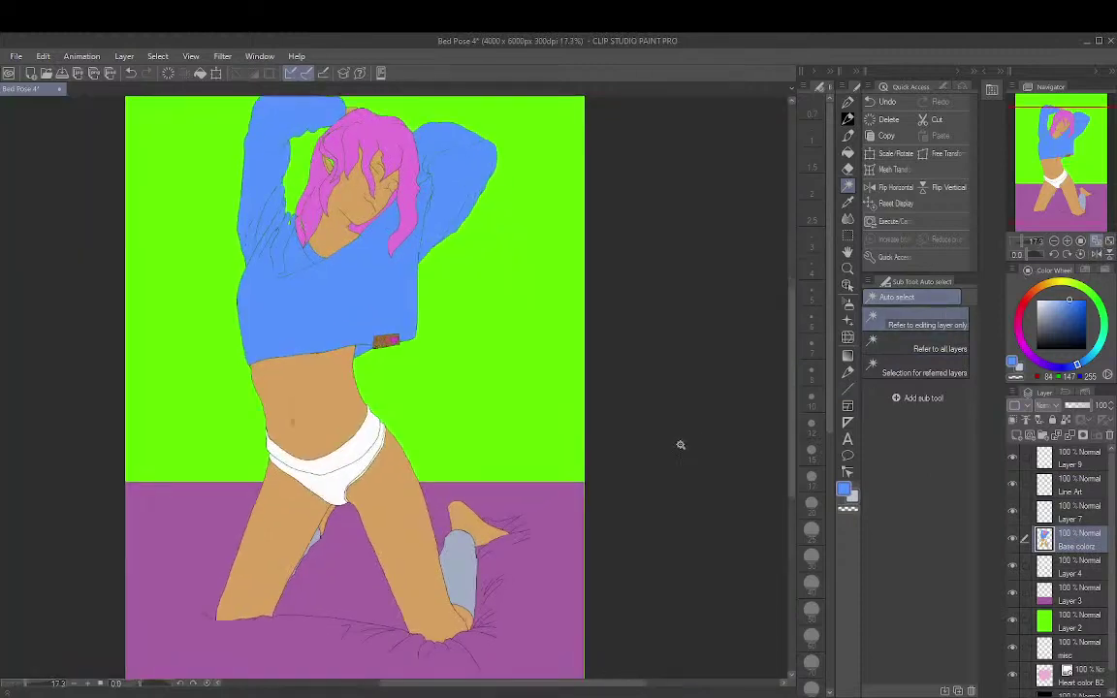
scroll(793, 405, up, 1)
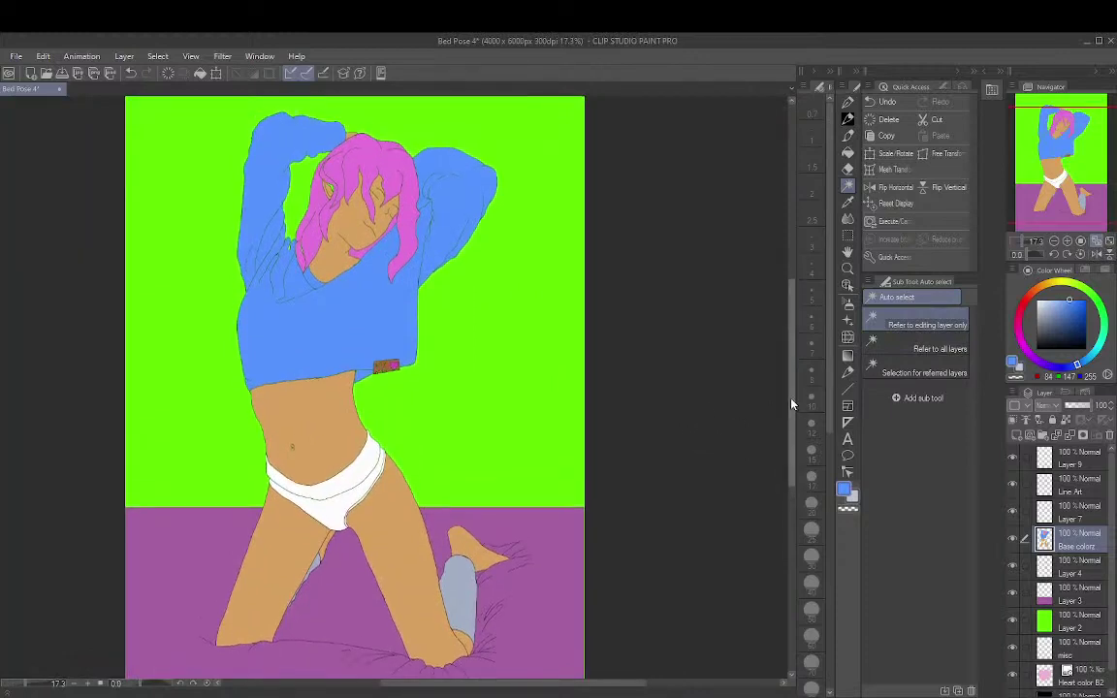
drag(791, 404, 789, 399)
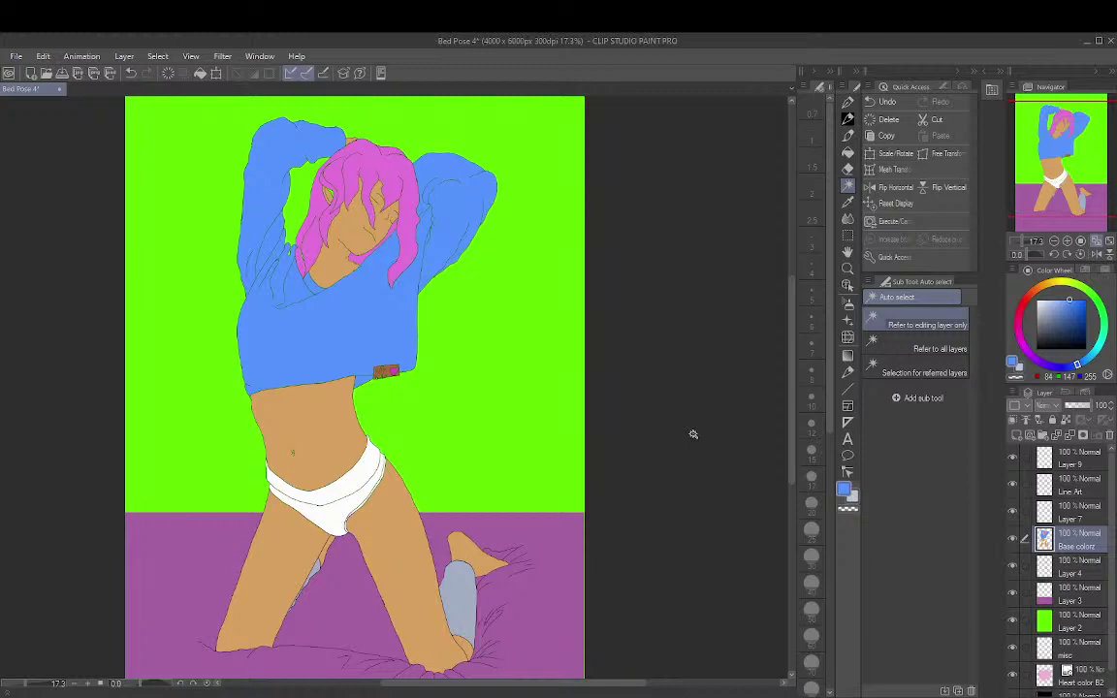
click(74, 162)
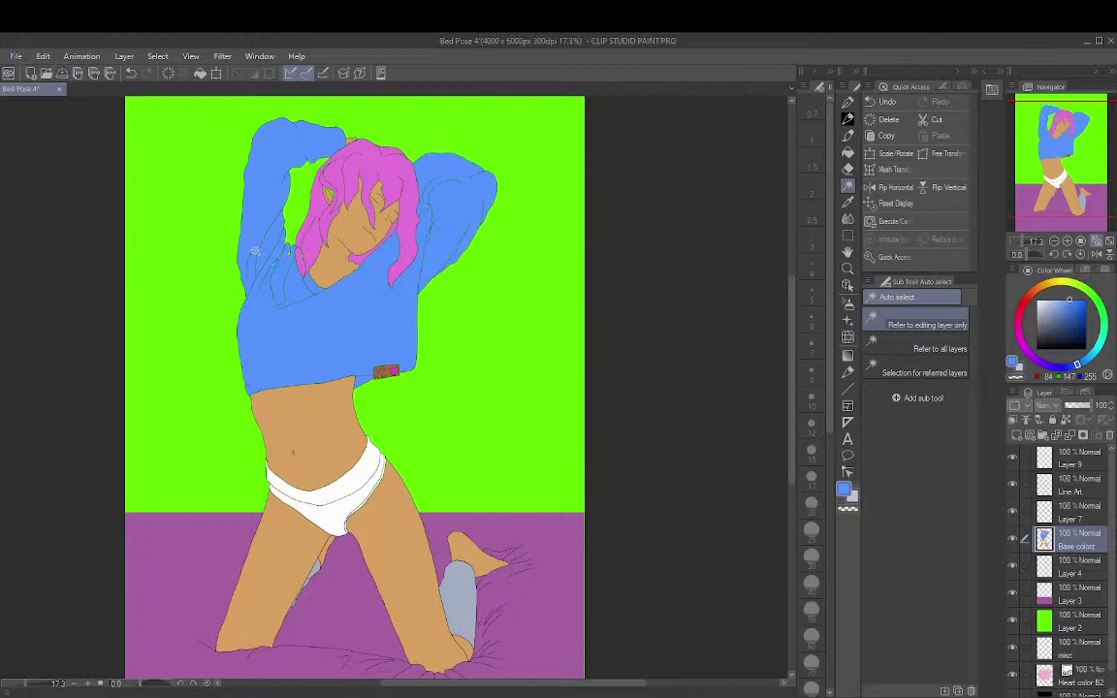